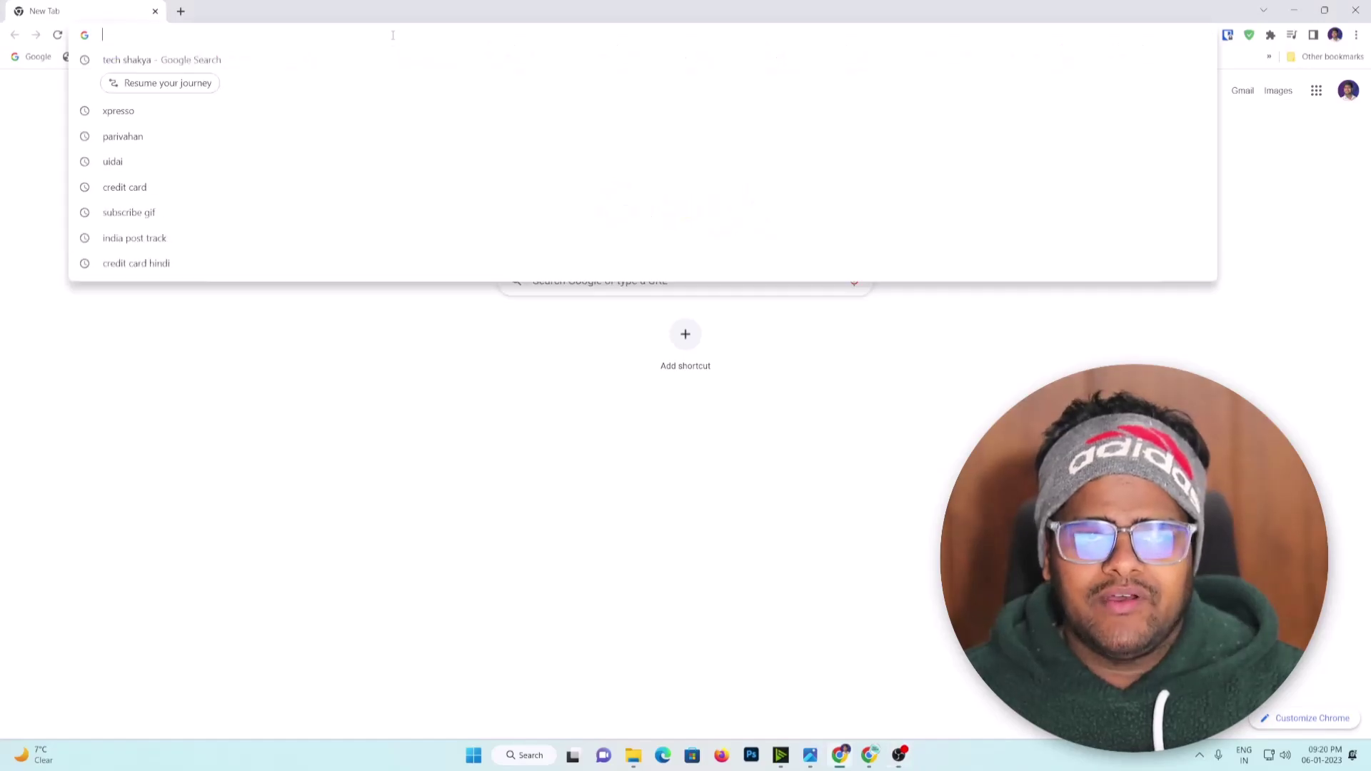
# Step: Search for the Techshakya blog, open its Patanjali PNB article and follow the patanjalipnbcc.in link
pyautogui.write('TEC')
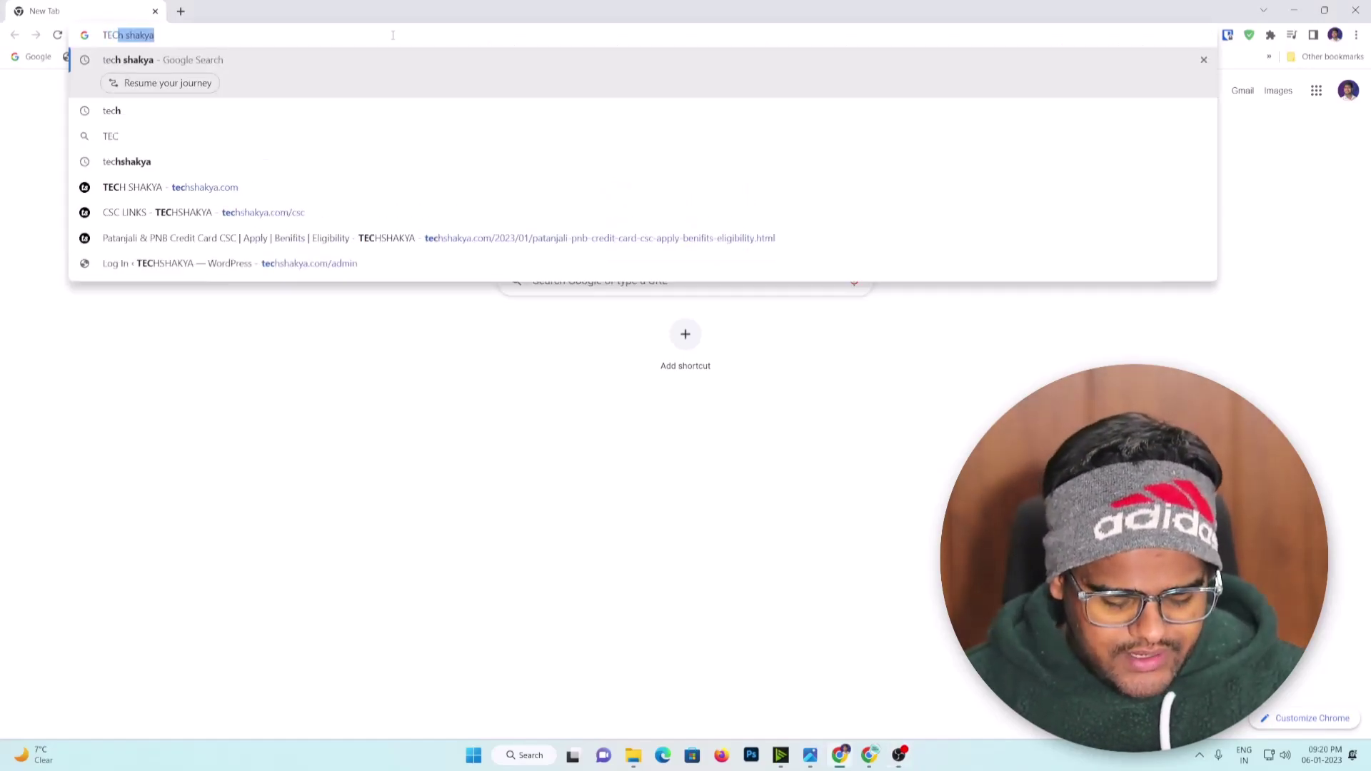
pyautogui.write('HS HAKAYA')
pyautogui.press('Return')
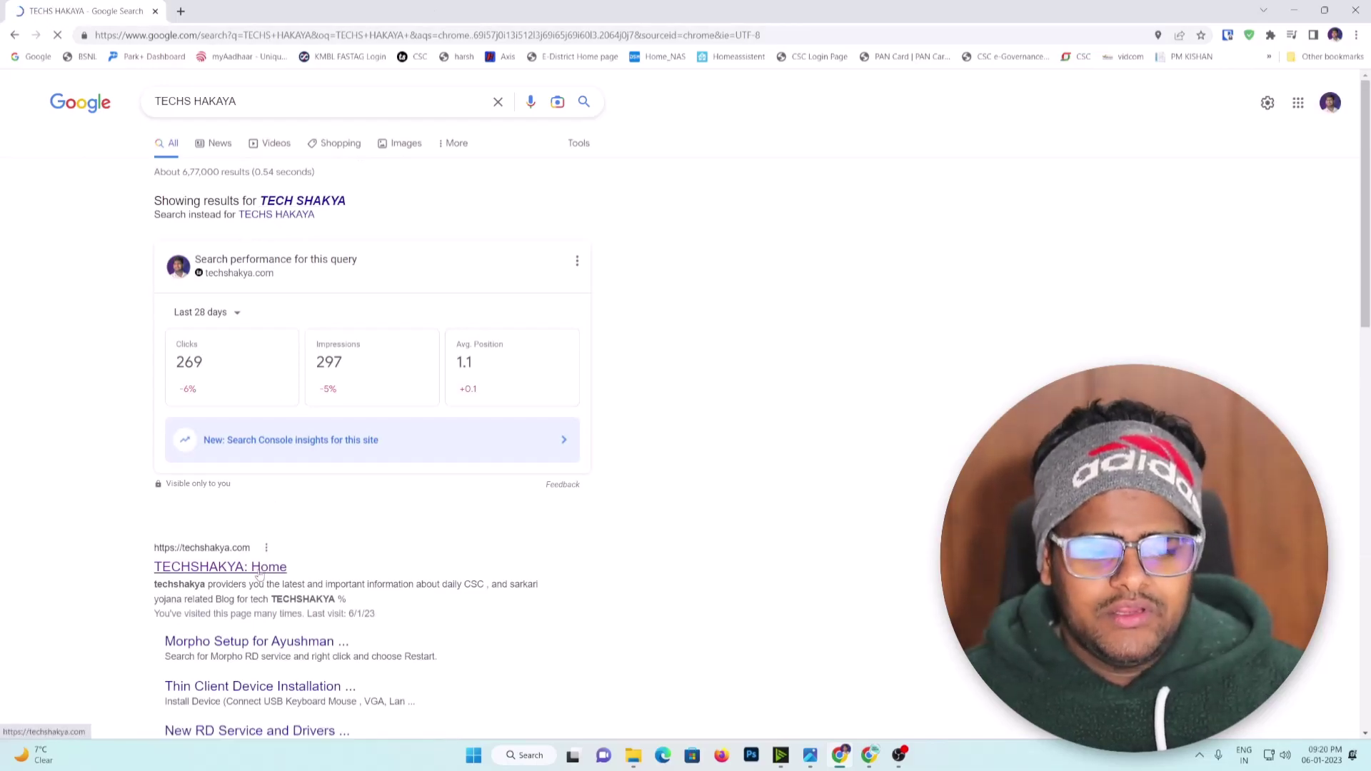
pyautogui.click(260, 571)
pyautogui.click(552, 403)
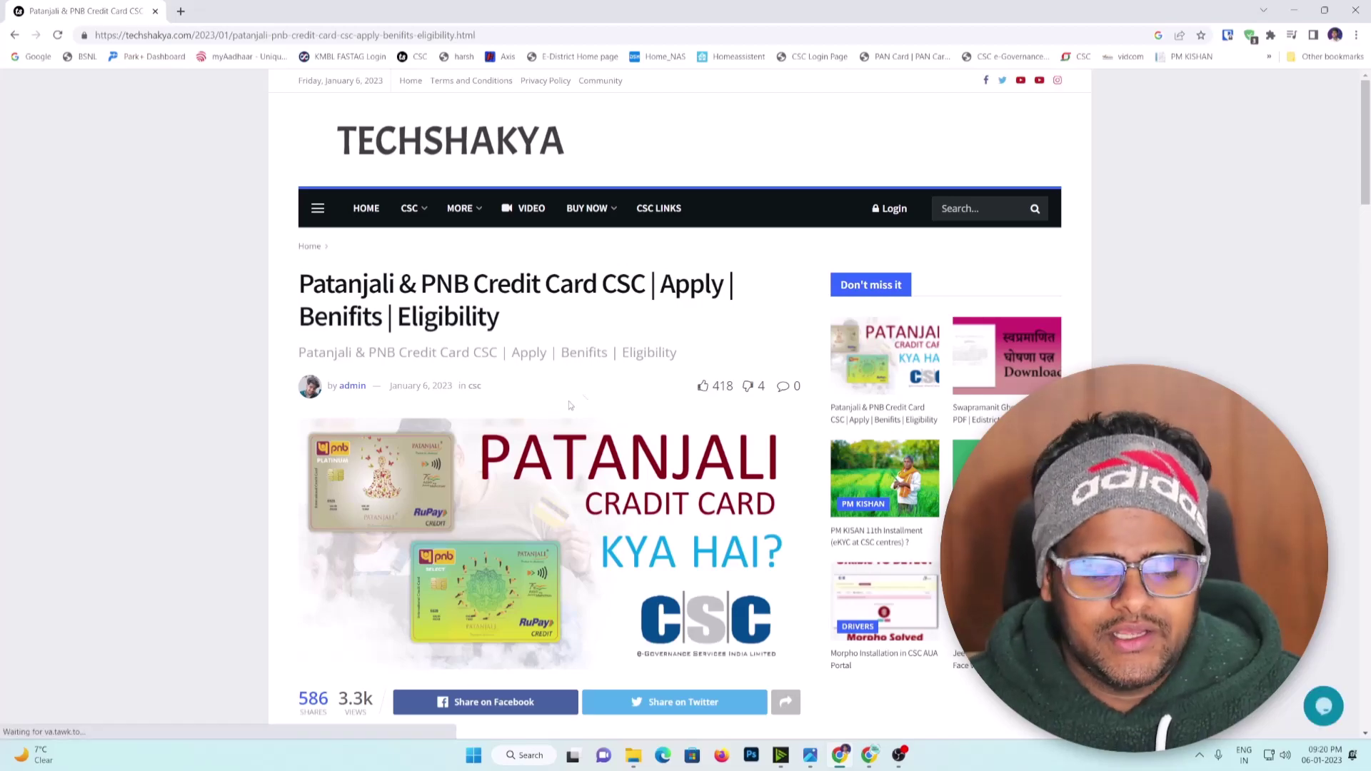
pyautogui.scroll(-10, 625, 387)
pyautogui.scroll(-4, 624, 383)
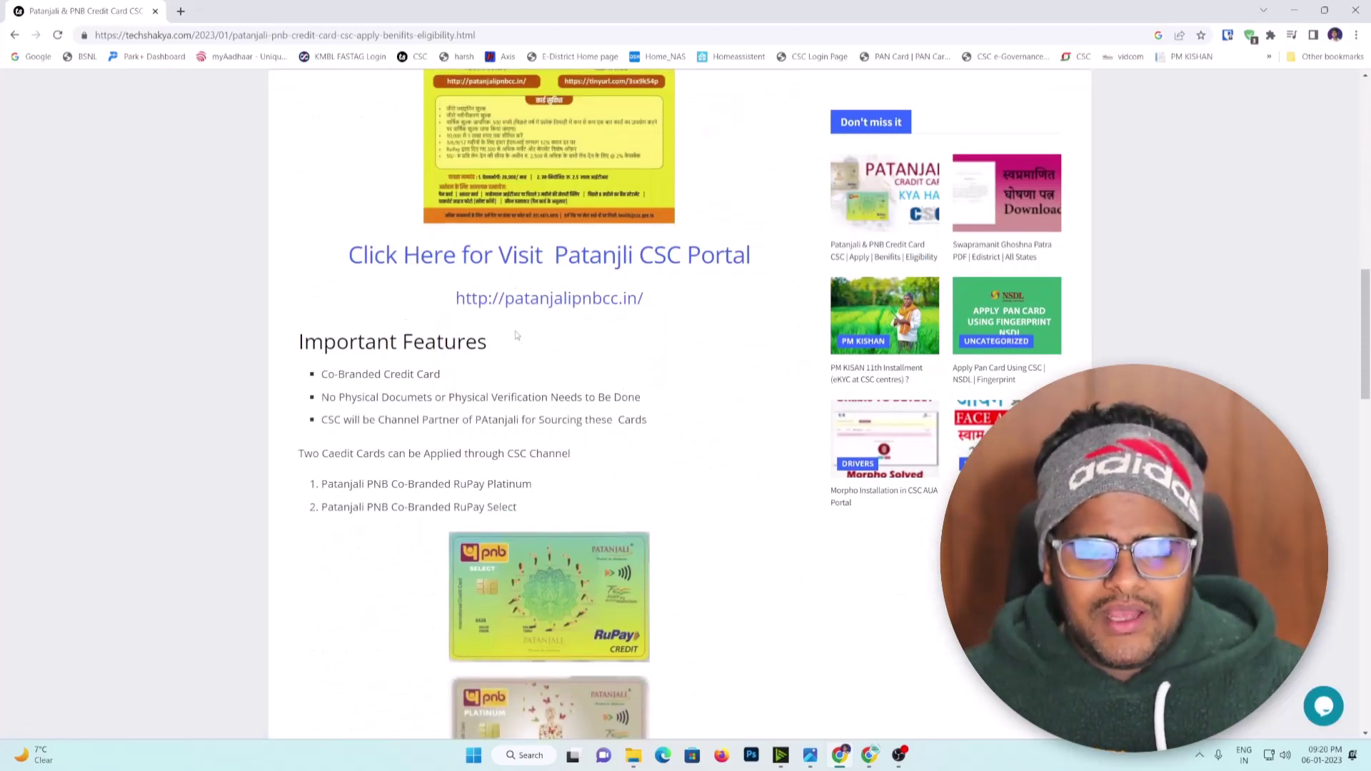
pyautogui.click(599, 303)
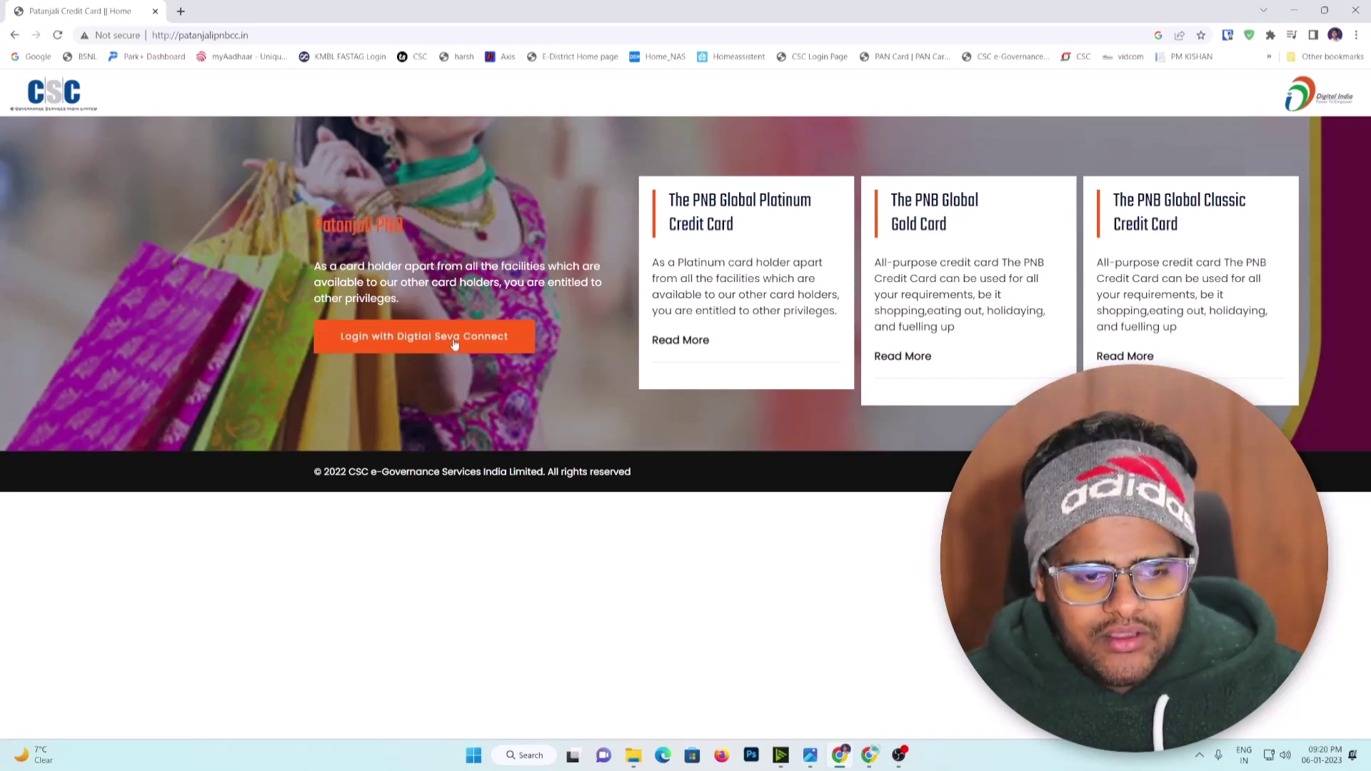
# Step: Log in with Digital Seva Connect and proceed past the VLE Details card
pyautogui.click(454, 344)
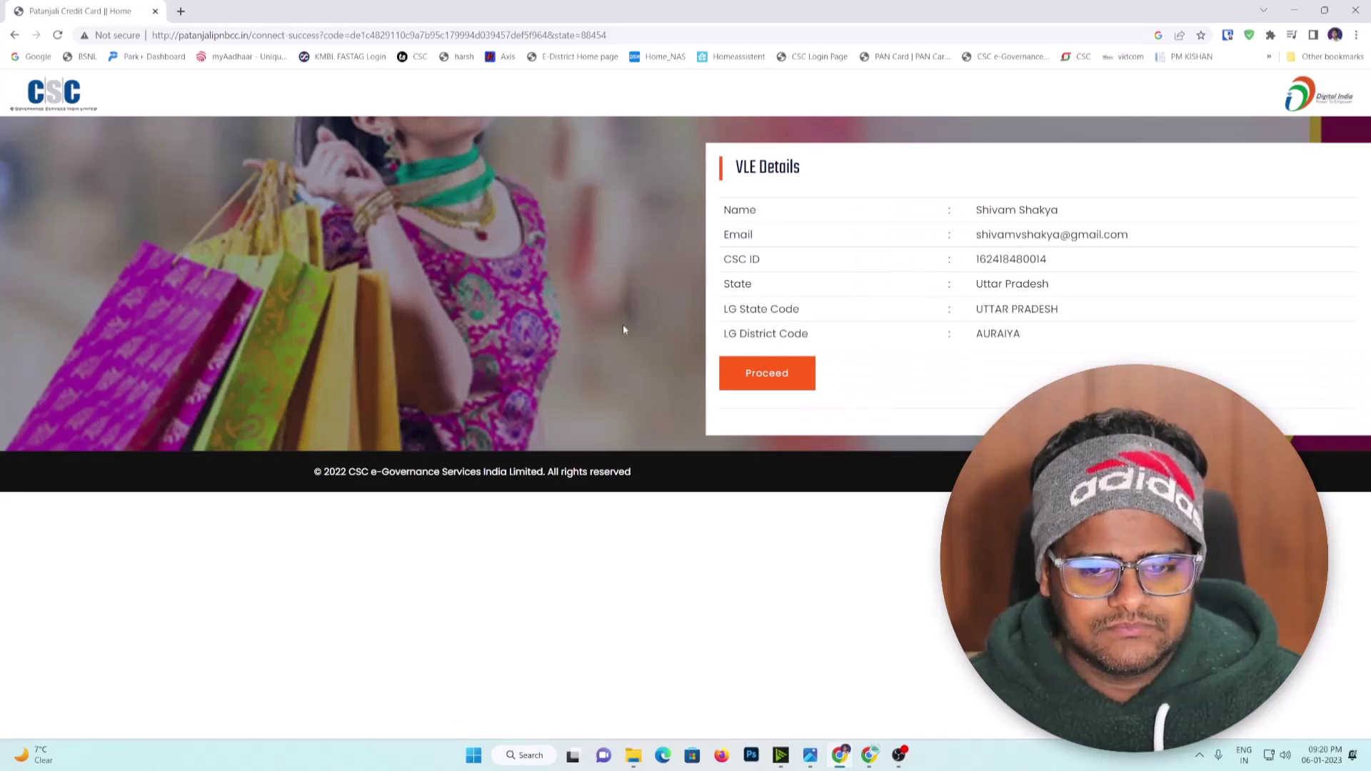
pyautogui.click(744, 375)
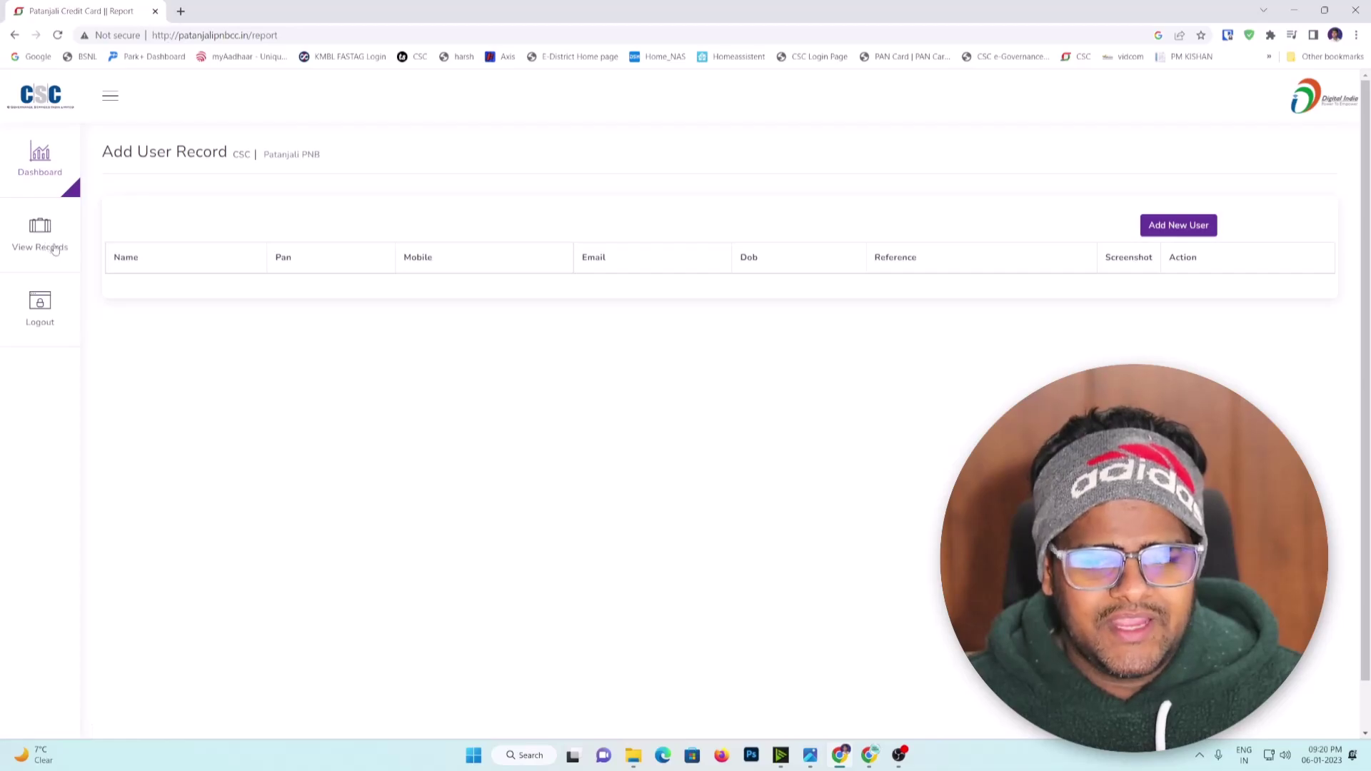
# Step: Add a new user with autofilled name, e-mail and PAN, pick the birth date, and save
pyautogui.click(1180, 225)
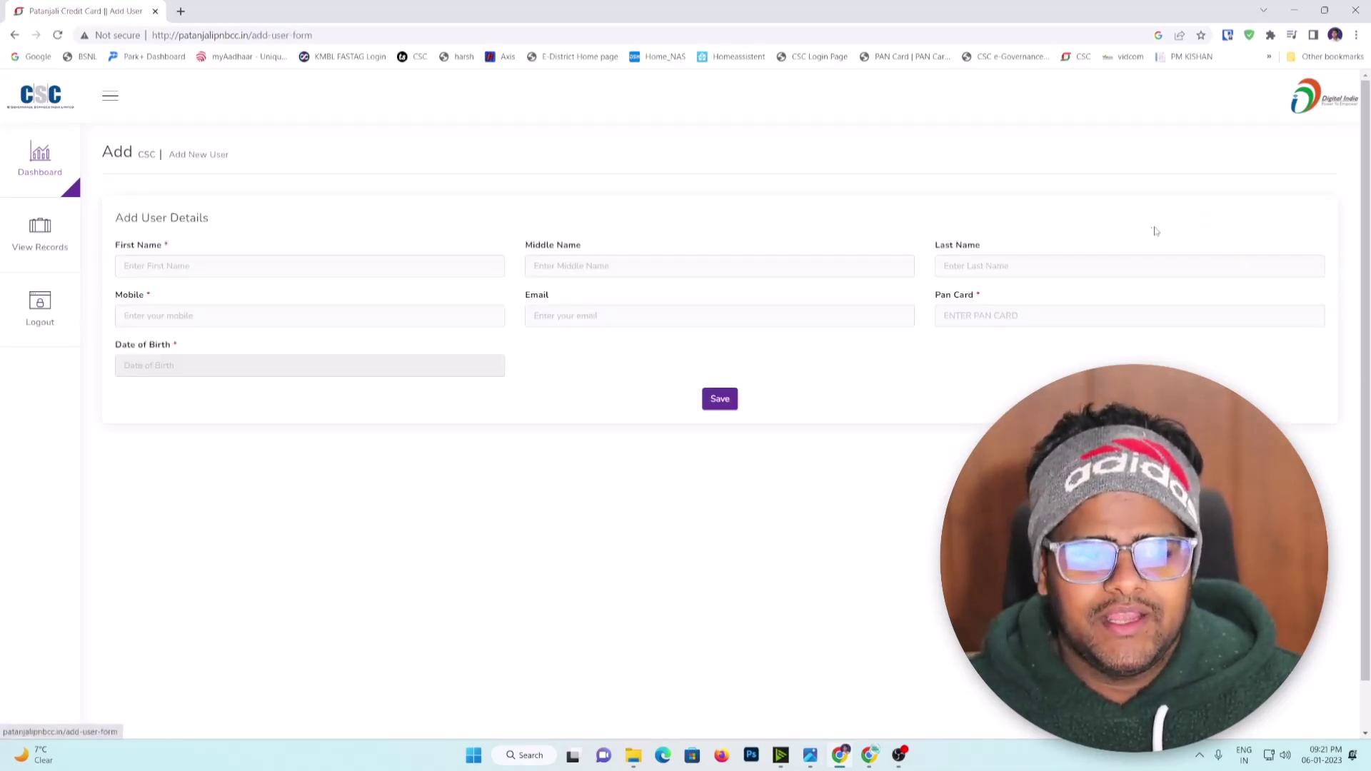
pyautogui.click(250, 267)
pyautogui.write('sHIVA')
pyautogui.press('BackSpace')
pyautogui.press('BackSpace')
pyautogui.press('BackSpace')
pyautogui.press('BackSpace')
pyautogui.press('BackSpace')
pyautogui.press('BackSpace')
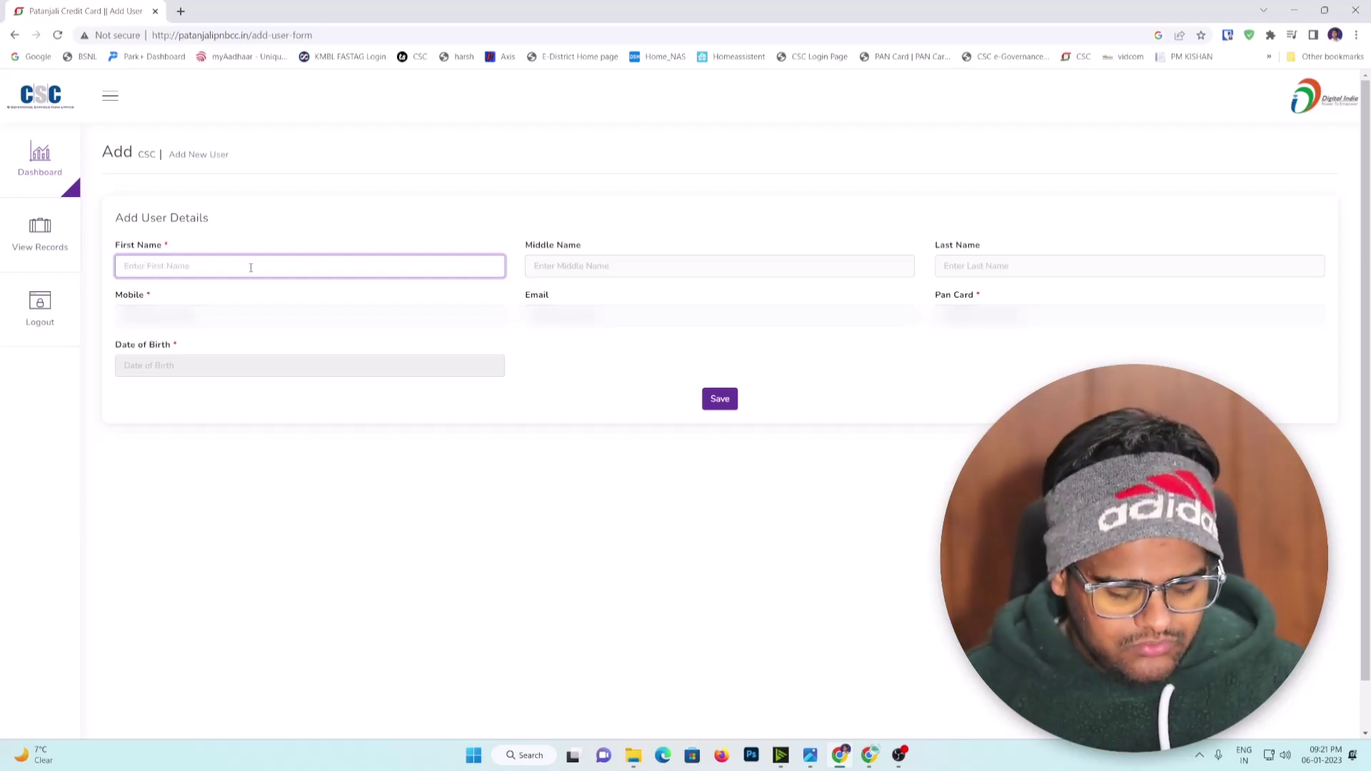
pyautogui.press('Down')
pyautogui.press('Return')
pyautogui.click(537, 307)
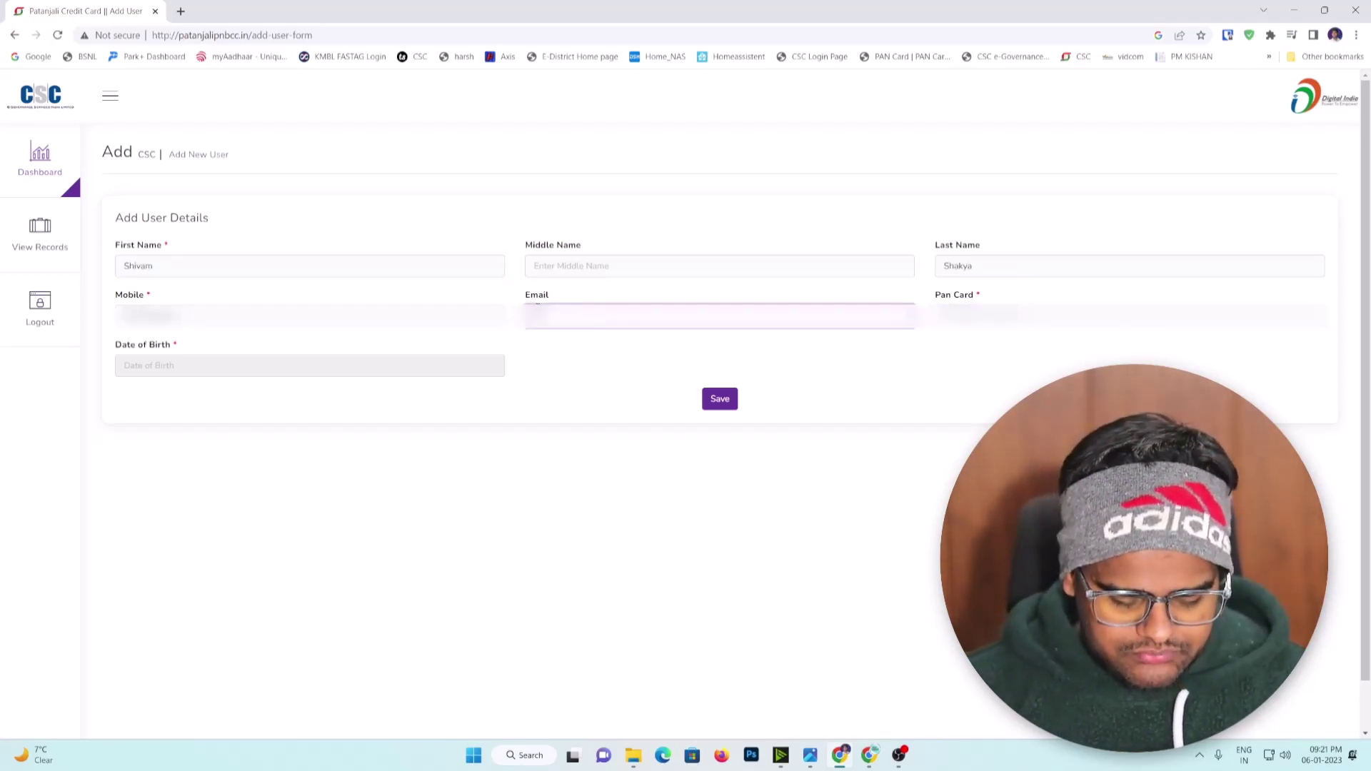
pyautogui.press('Down')
pyautogui.press('Return')
pyautogui.click(214, 365)
pyautogui.click(217, 391)
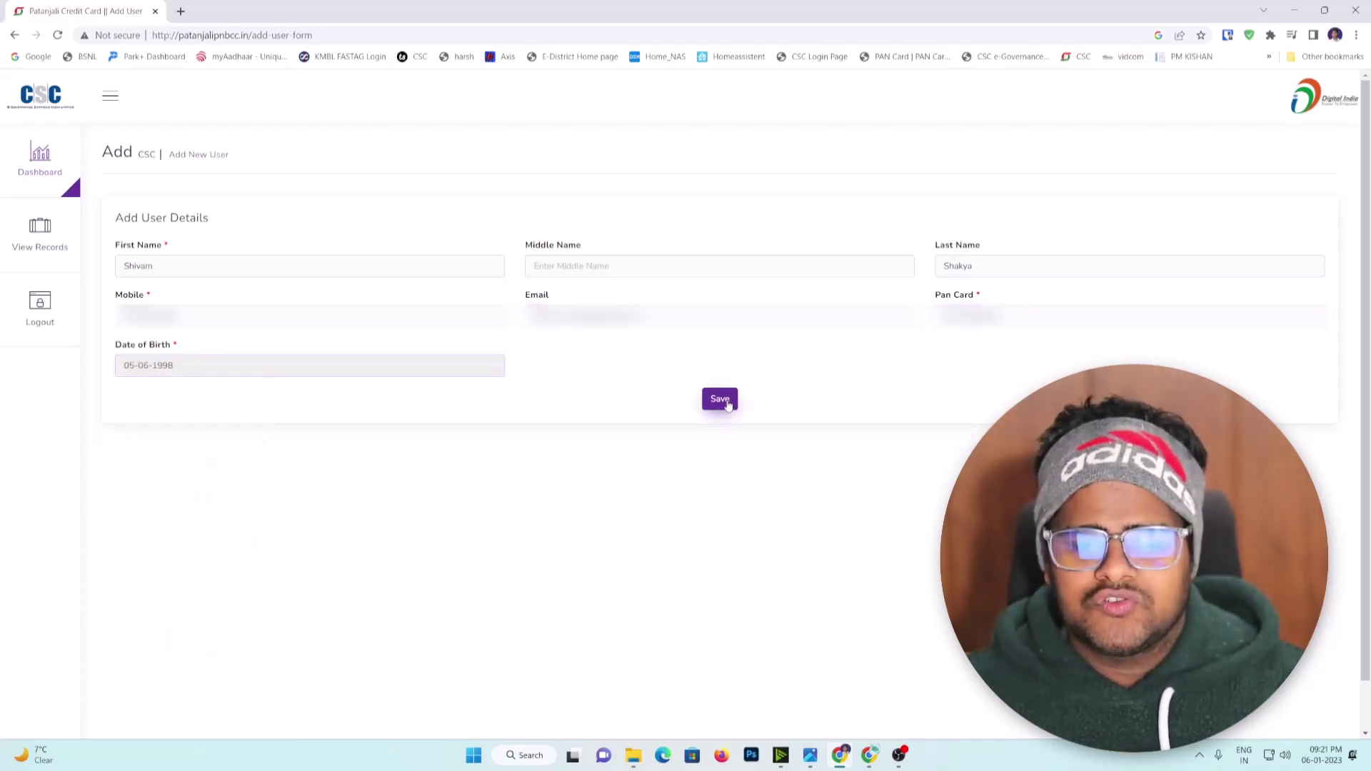
pyautogui.click(722, 399)
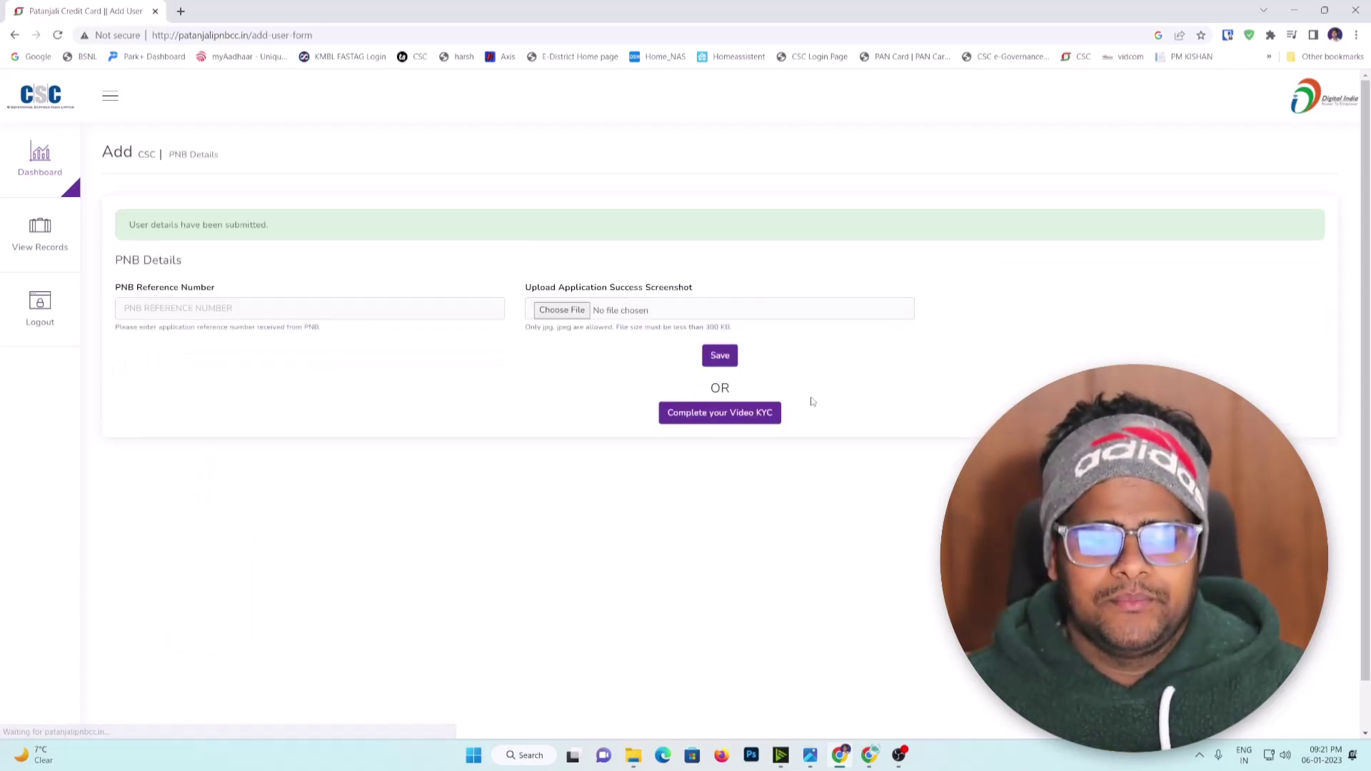
# Step: Compare the PNB Reference Number and screenshot upload fields with the Patanjali-PNB card page
pyautogui.moveTo(132, 289); pyautogui.dragTo(251, 291)
pyautogui.click(91, 11)
pyautogui.click(277, 11)
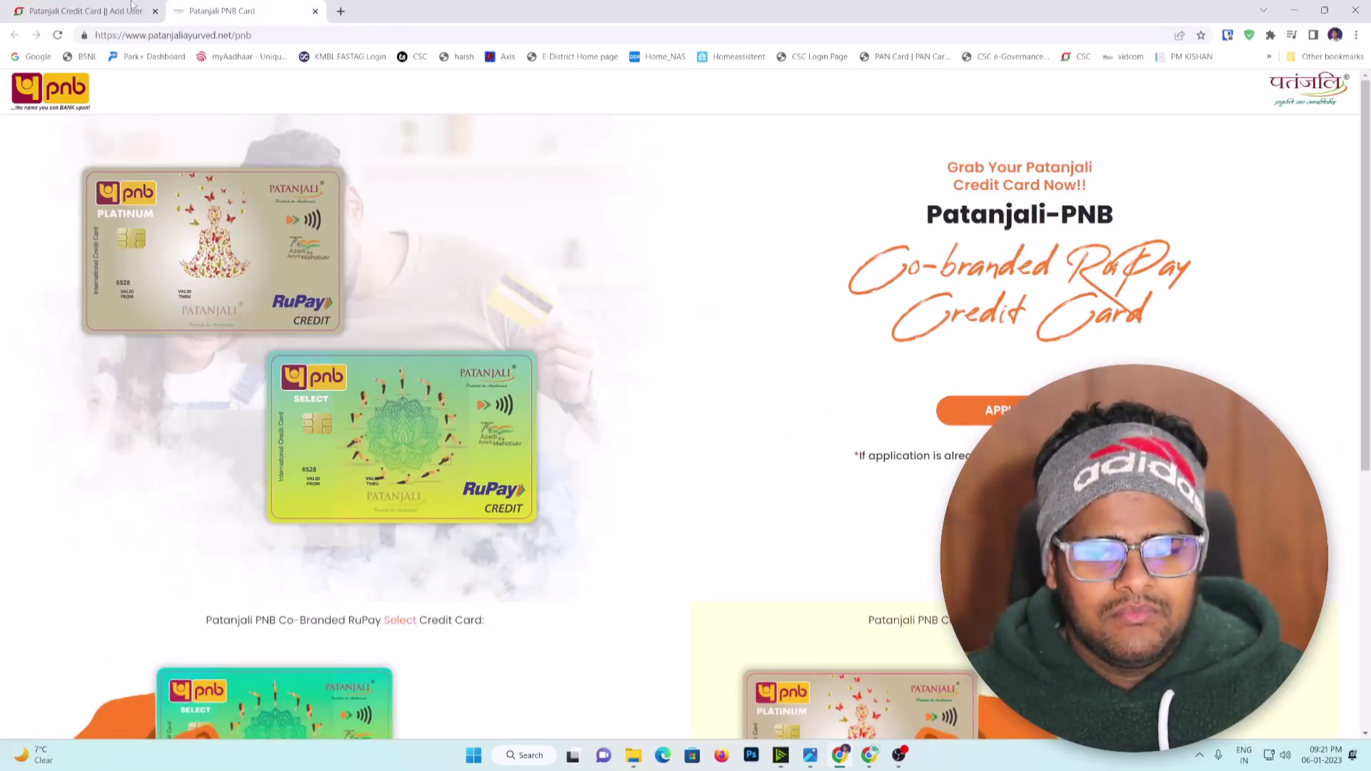
pyautogui.click(141, 5)
pyautogui.moveTo(526, 245); pyautogui.dragTo(692, 246)
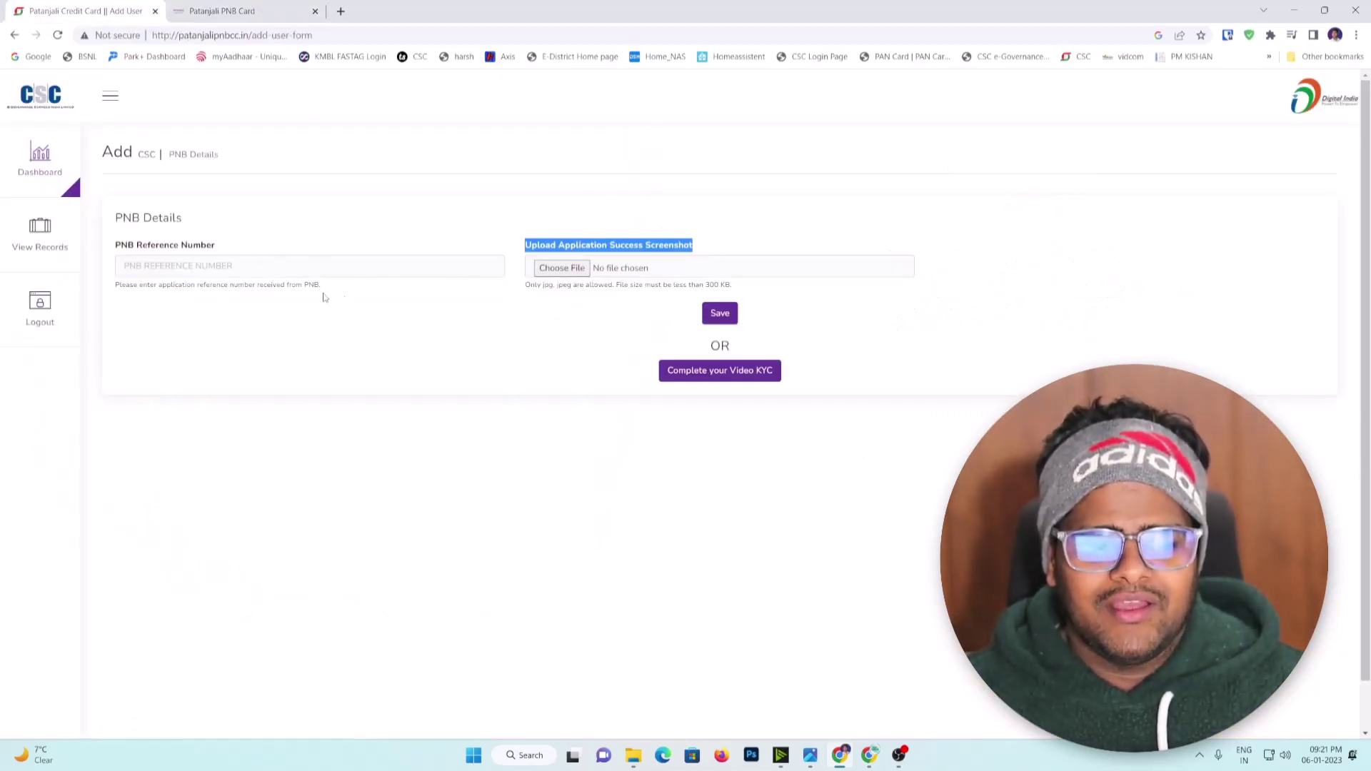
pyautogui.click(257, 11)
pyautogui.click(79, 11)
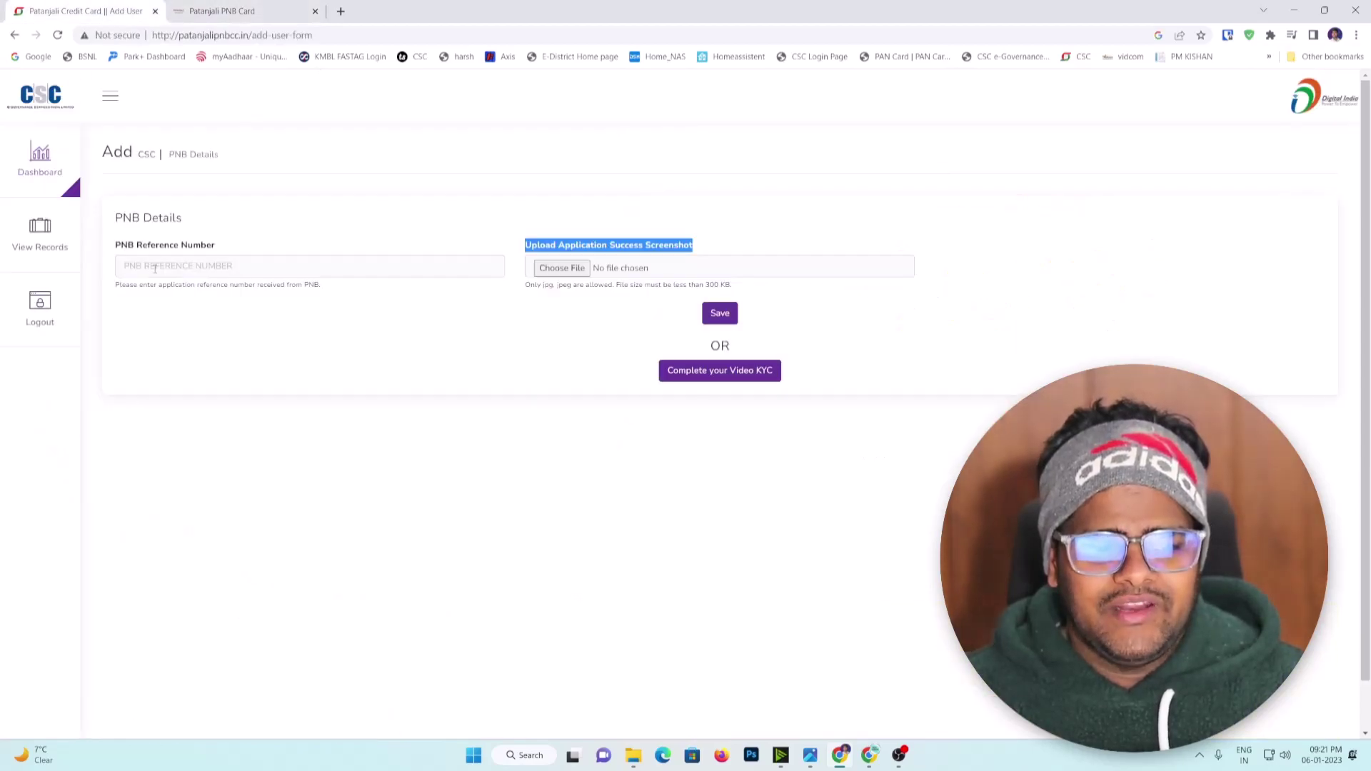
pyautogui.click(218, 265)
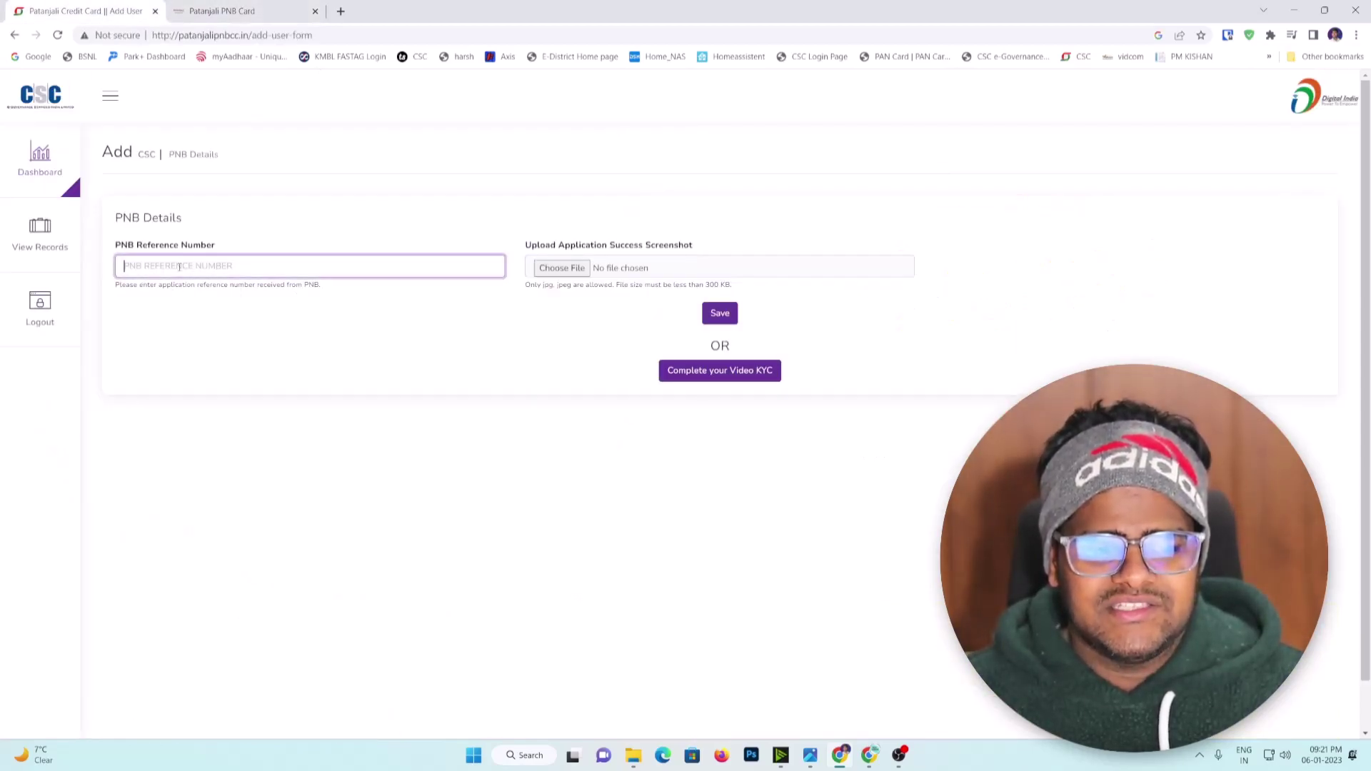
pyautogui.click(222, 11)
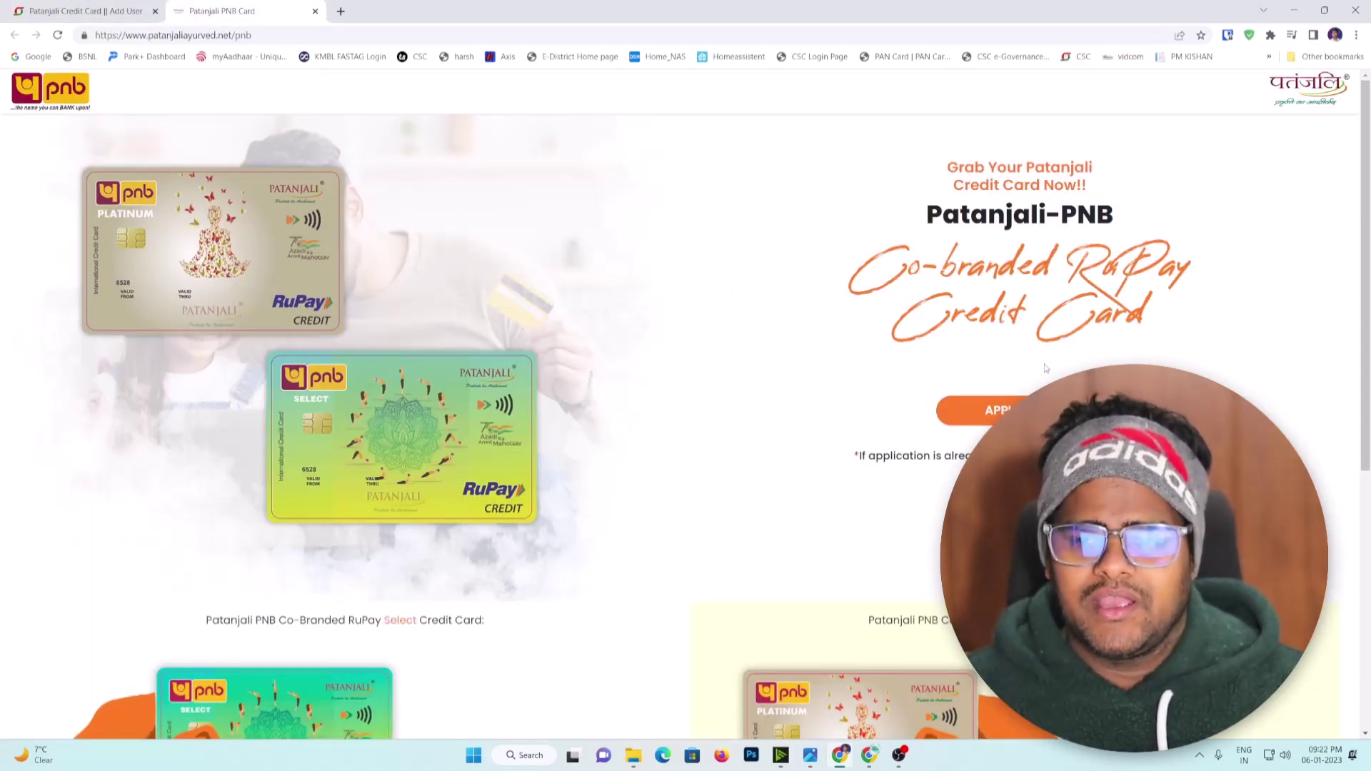
# Step: Enter the applicant's PAN, mark them as non-customer, fill mobile and e-mail, and submit
pyautogui.click(980, 411)
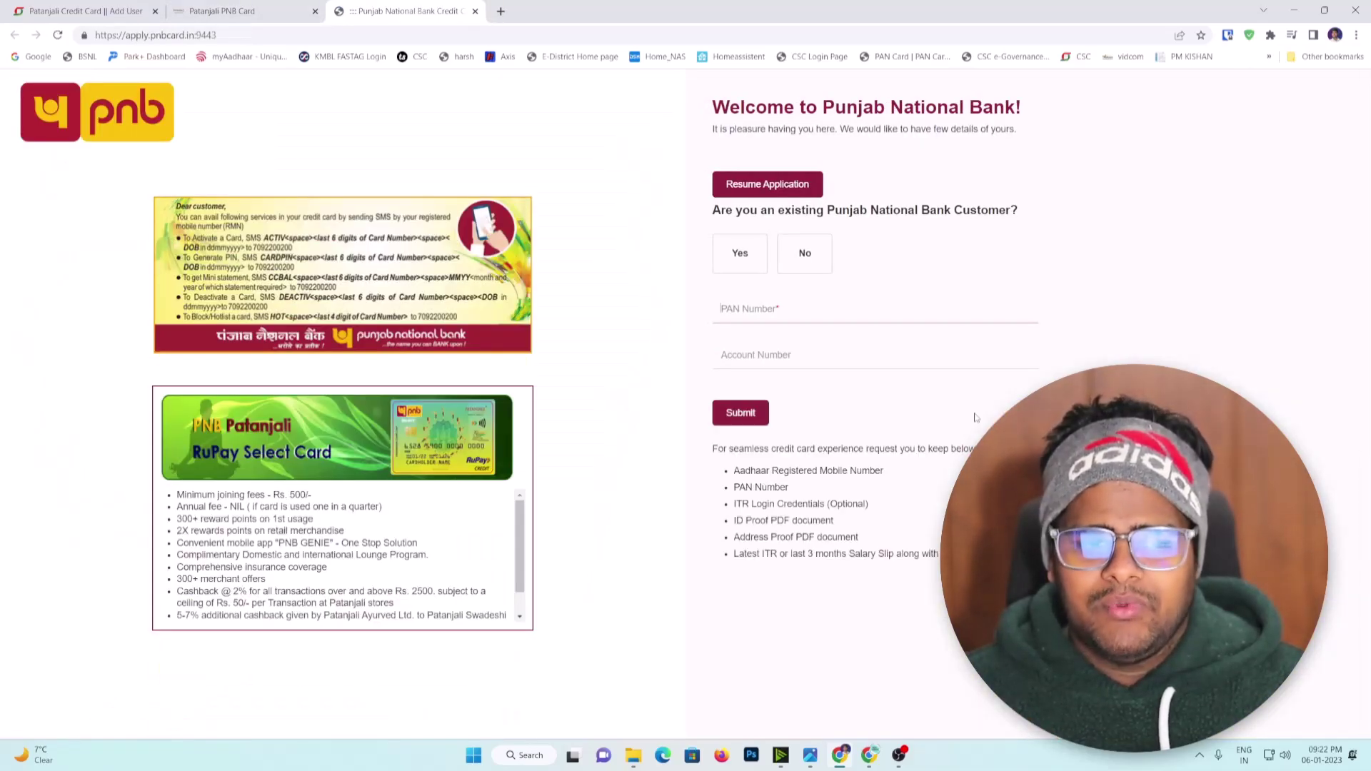
pyautogui.click(748, 308)
pyautogui.click(814, 255)
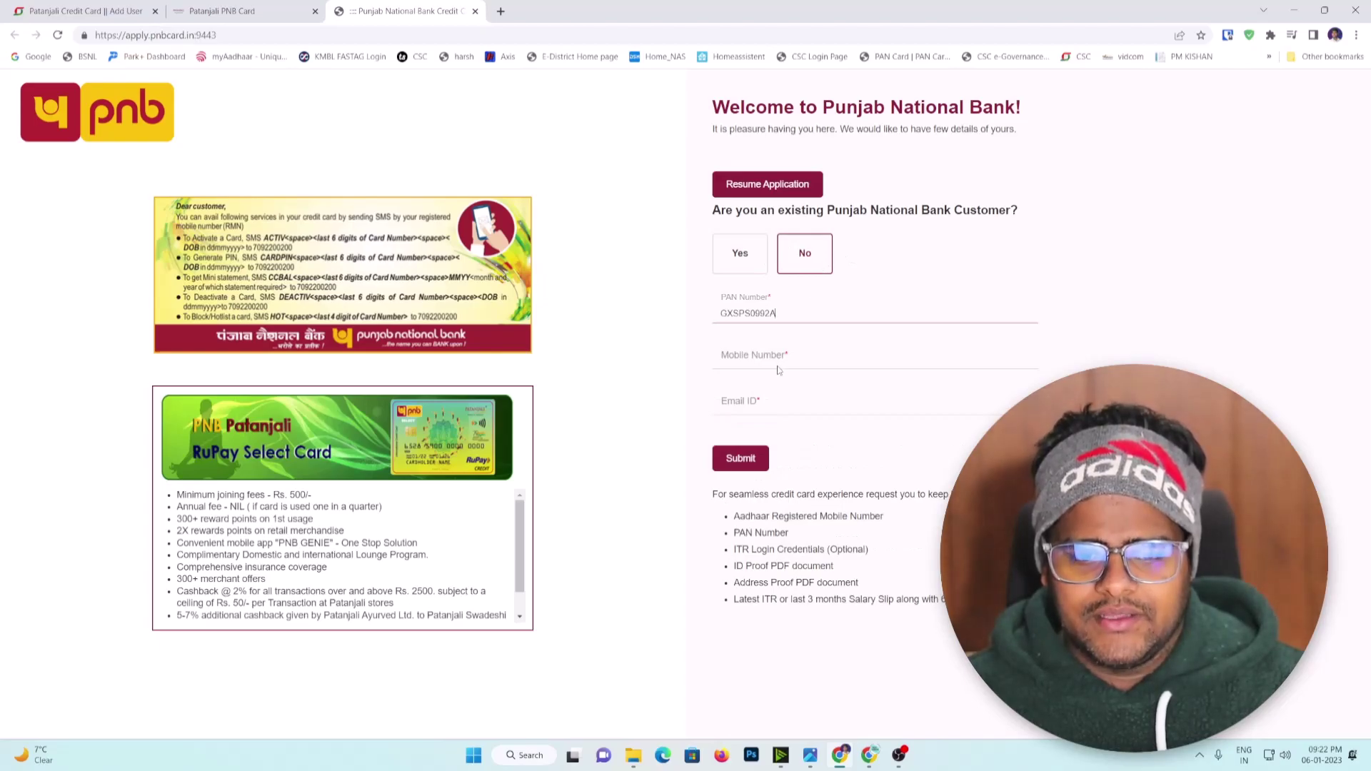
pyautogui.click(721, 365)
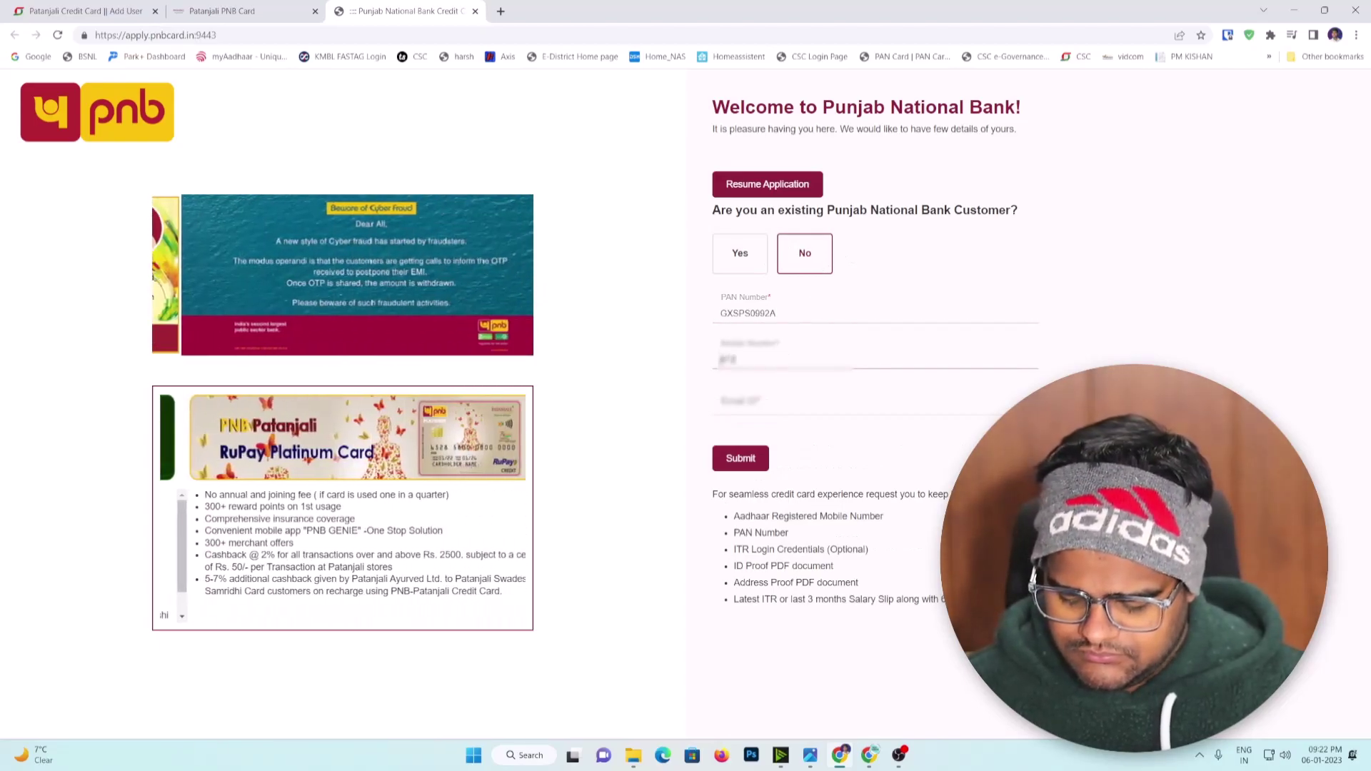
pyautogui.press('Tab')
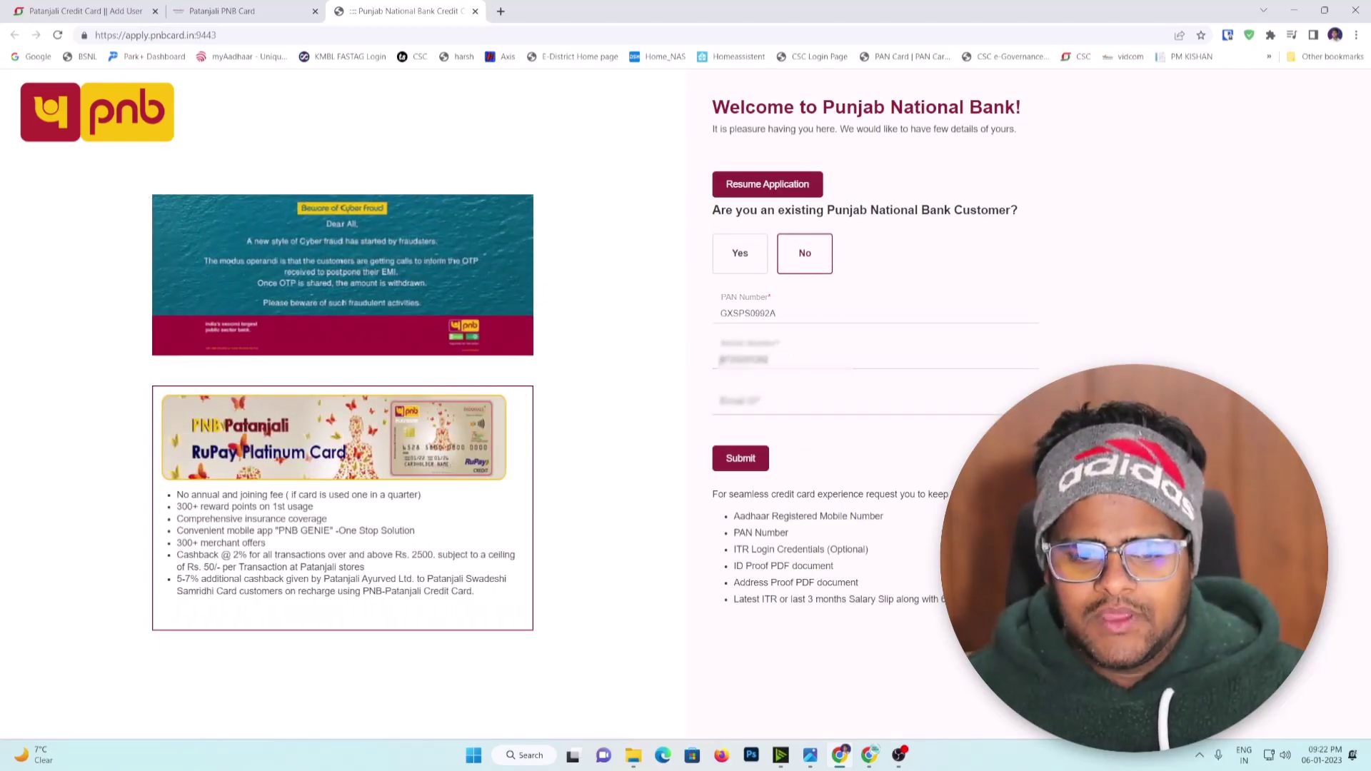
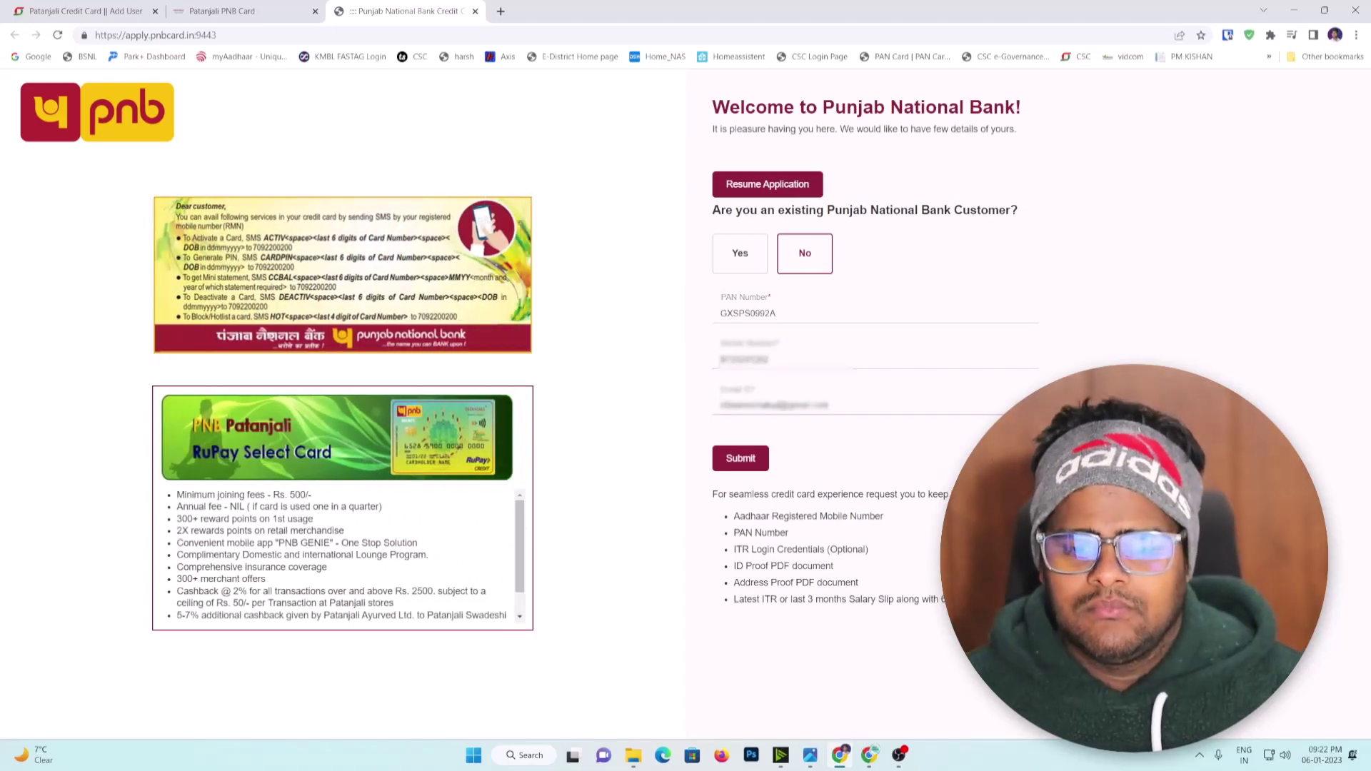
pyautogui.click(740, 456)
# Step: Accept the terms, enter the e-mail and mobile OTP codes, and validate them
pyautogui.scroll(-10, 442, 557)
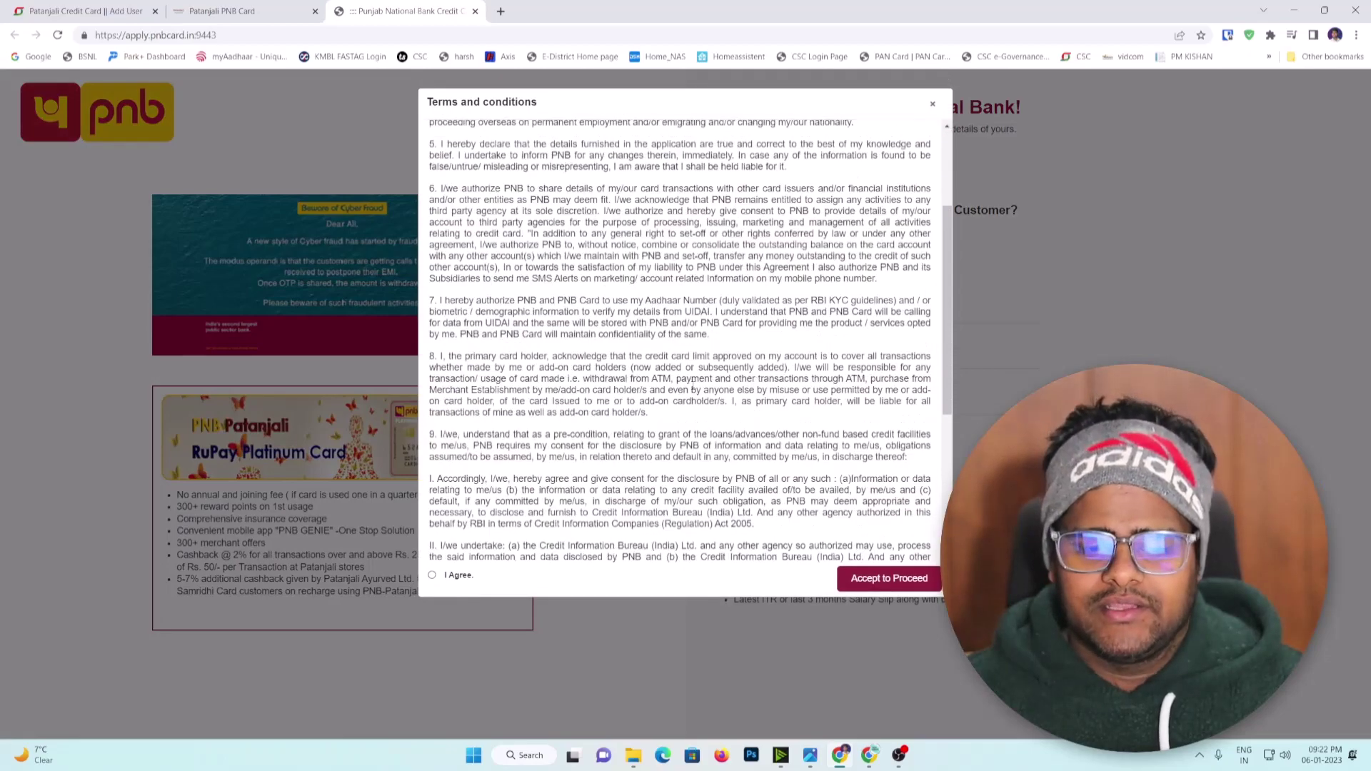
pyautogui.click(886, 579)
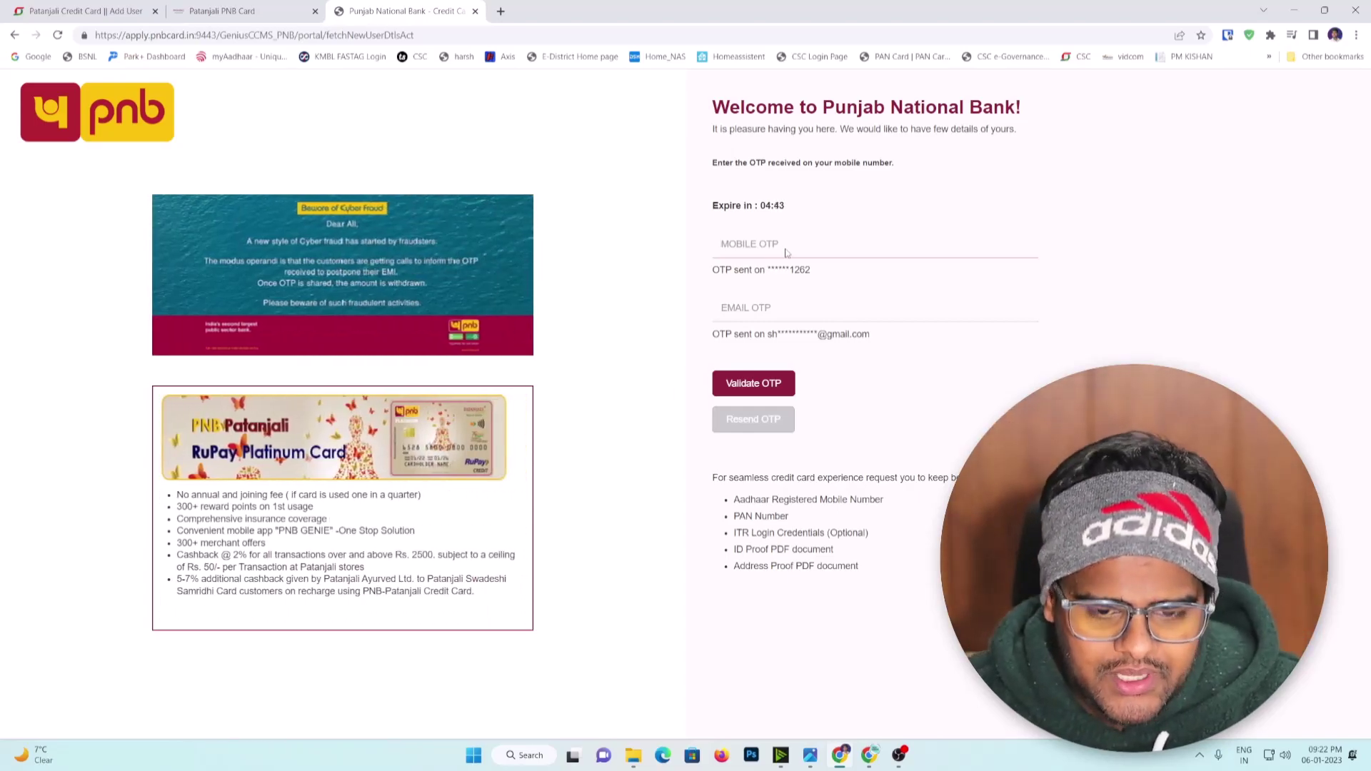
pyautogui.click(783, 307)
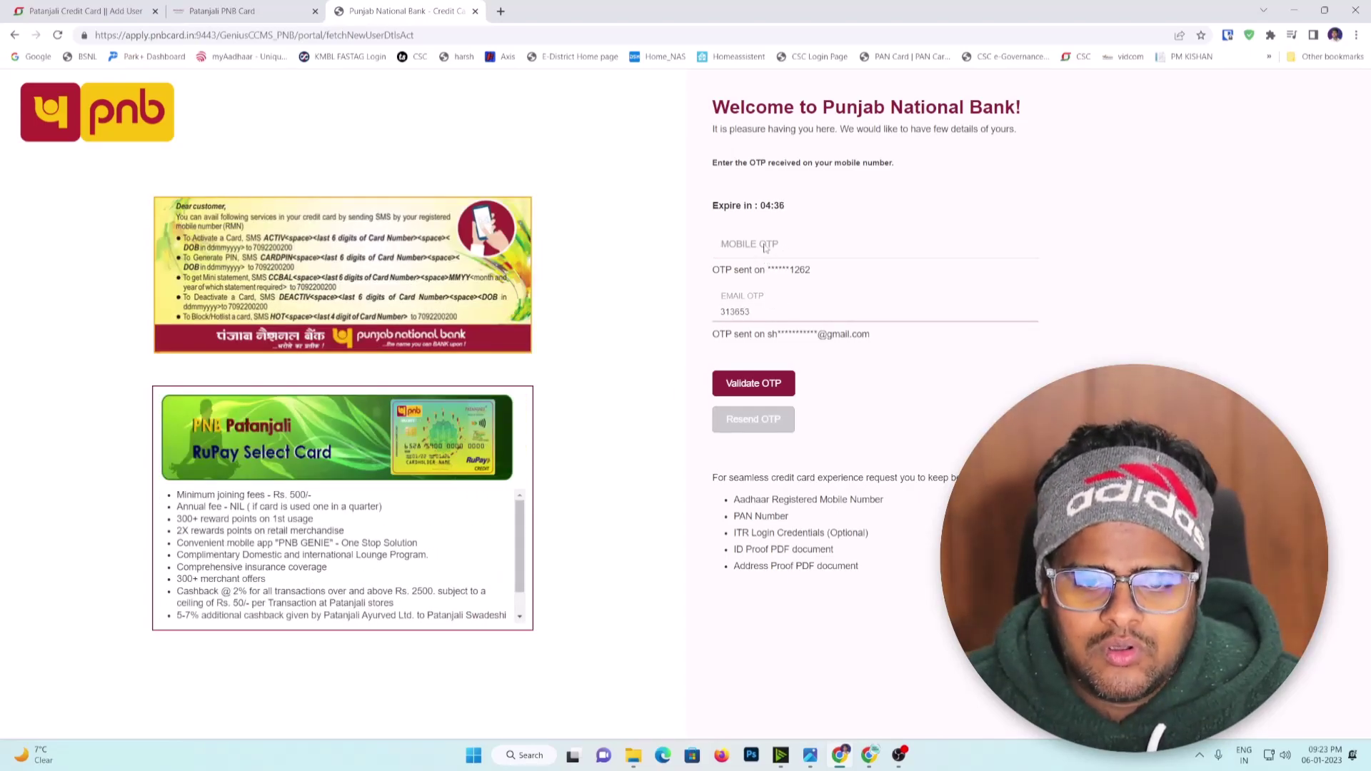
pyautogui.click(765, 245)
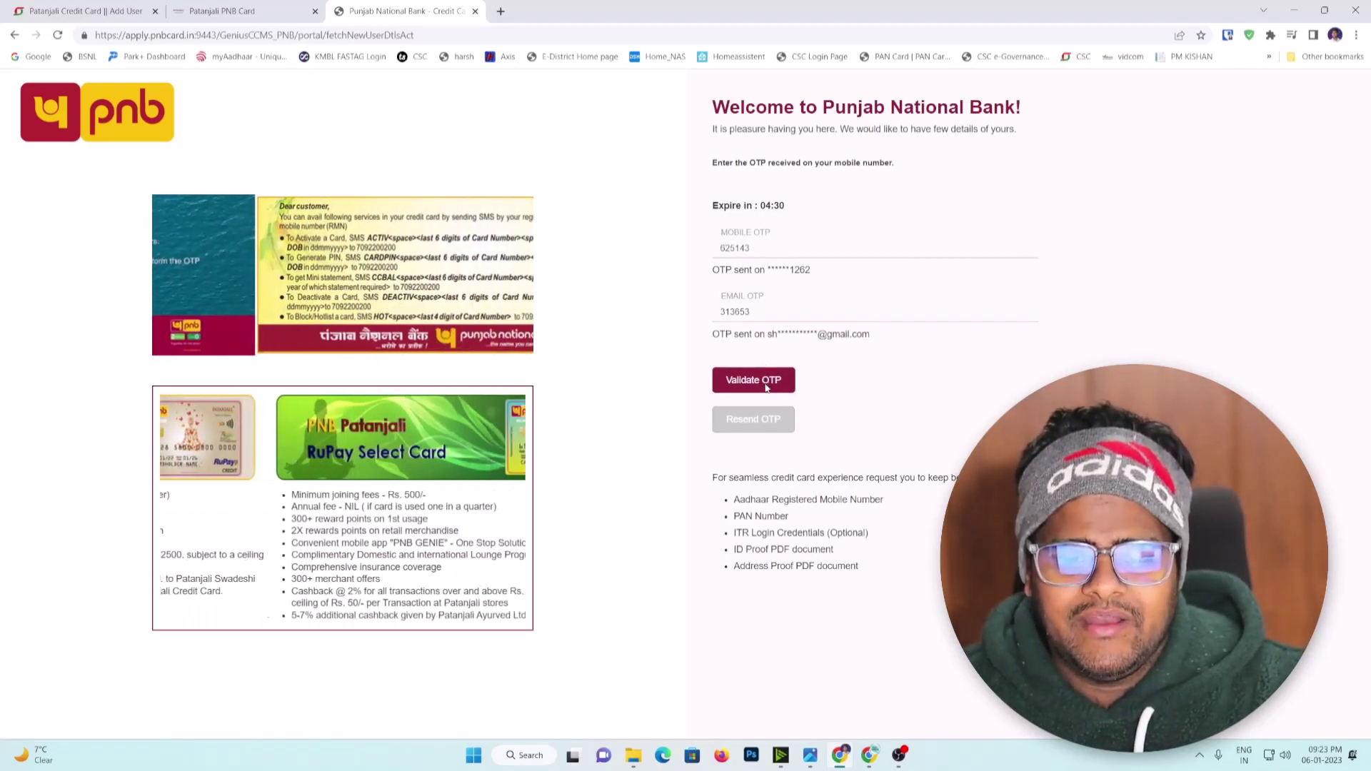
pyautogui.click(765, 382)
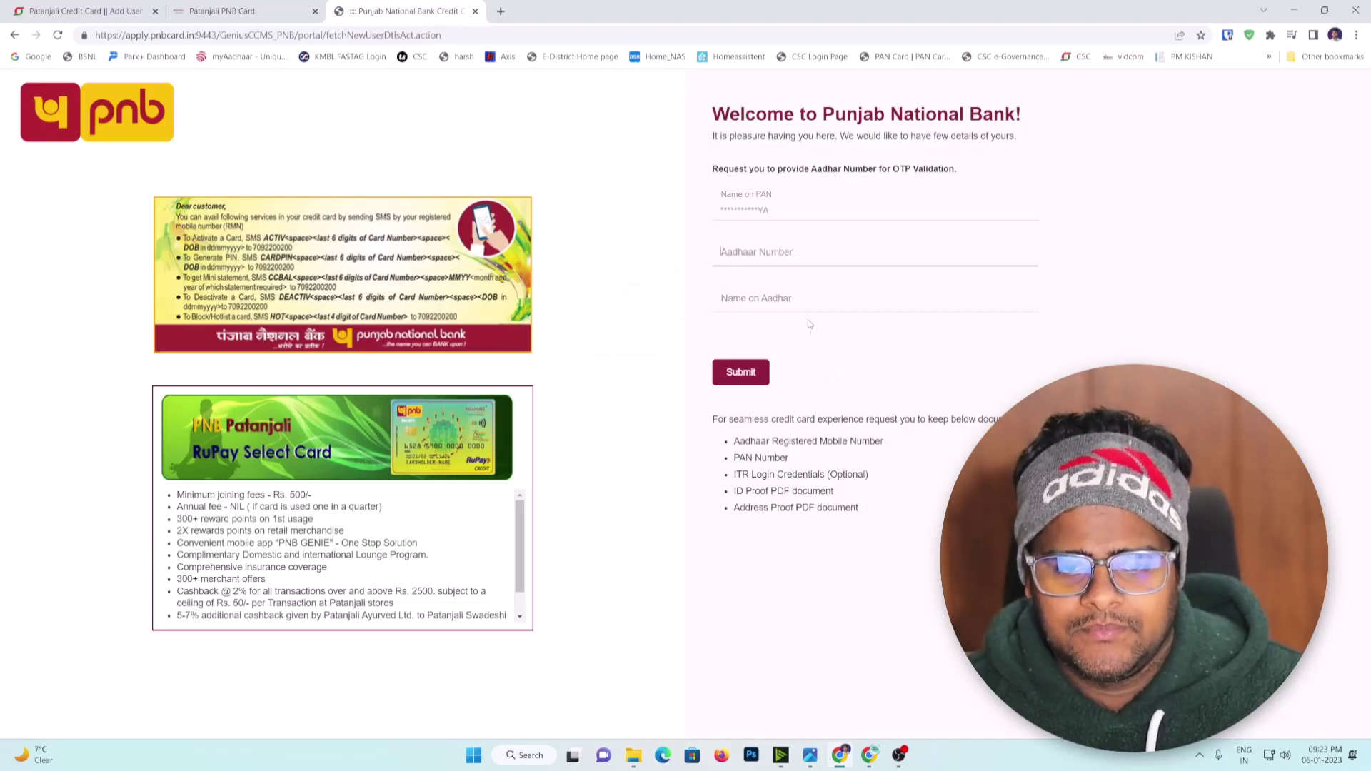
# Step: Finish the OTP entry, enter the applicant's name as per passbook and submit
pyautogui.write('6')
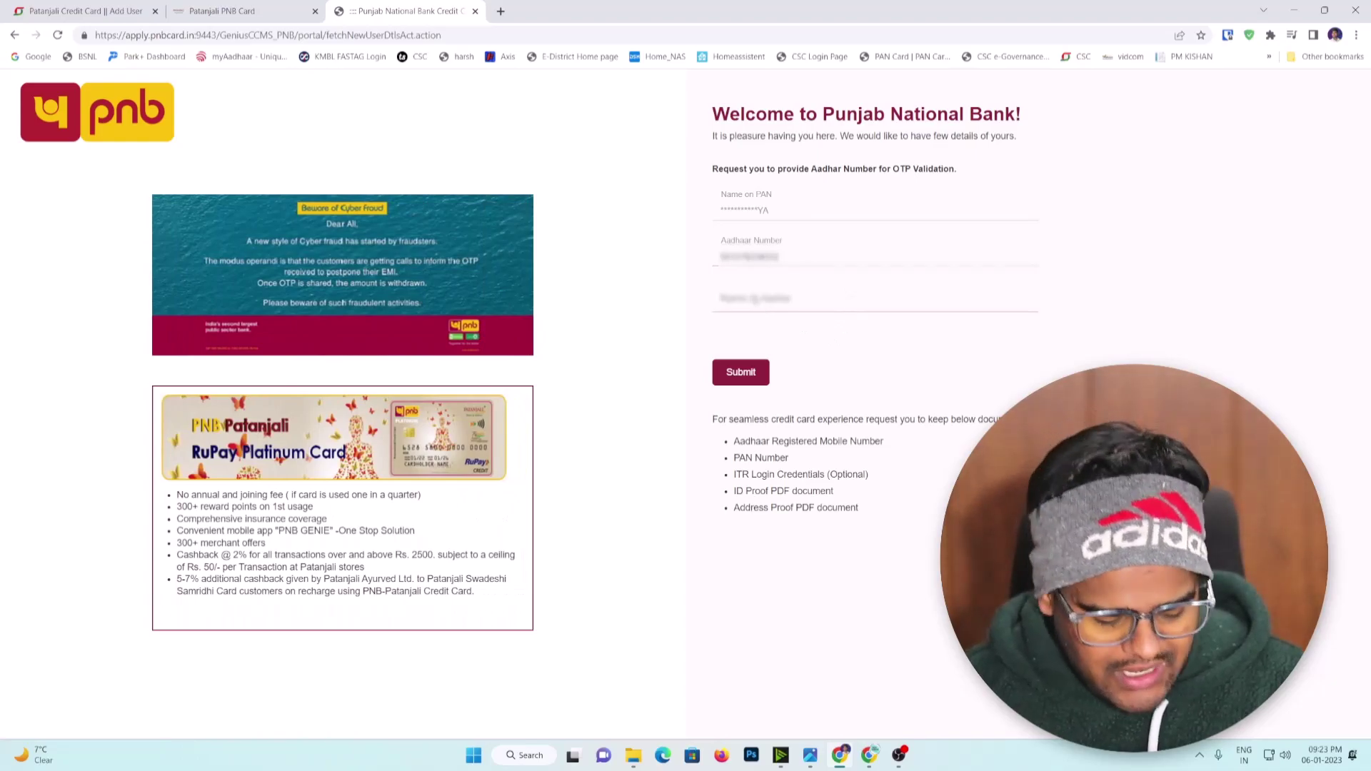
pyautogui.press('Tab')
pyautogui.write('S')
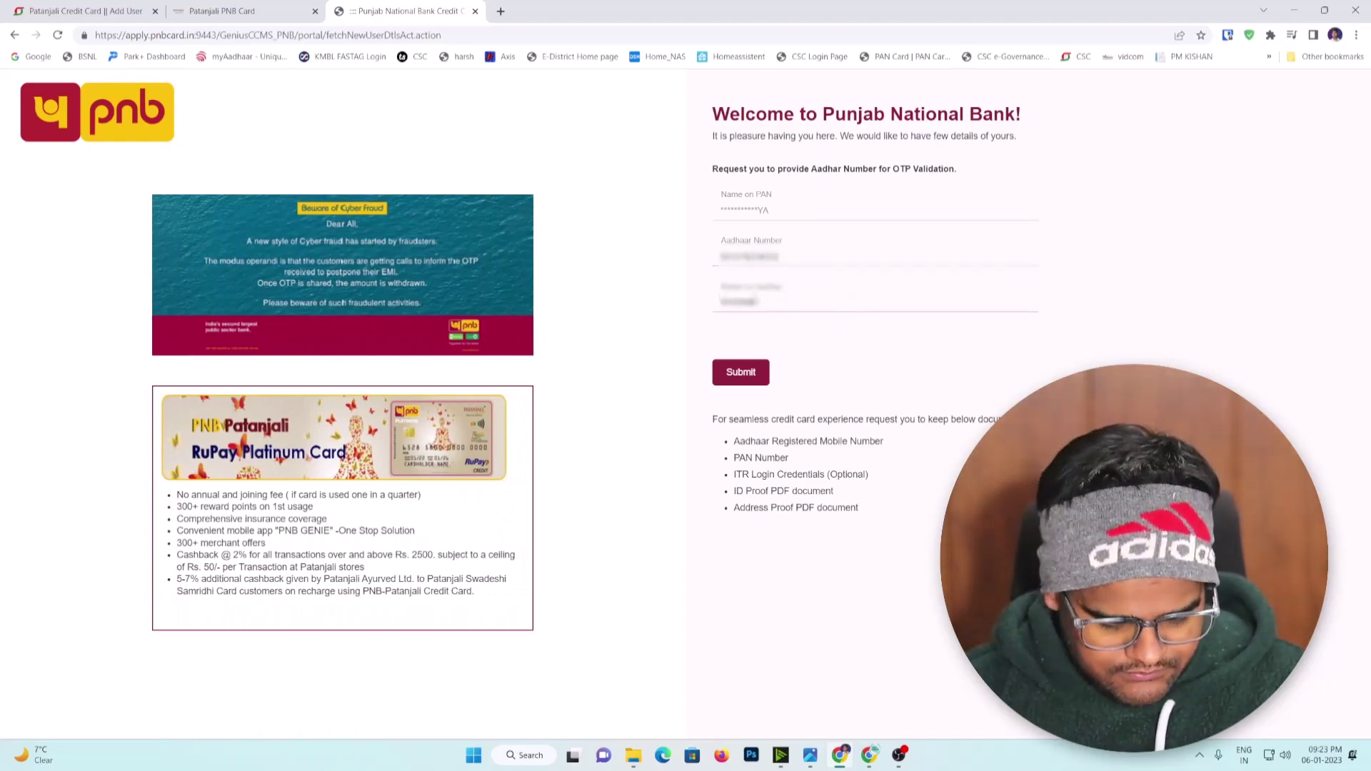
pyautogui.write('HARMA')
pyautogui.click(746, 371)
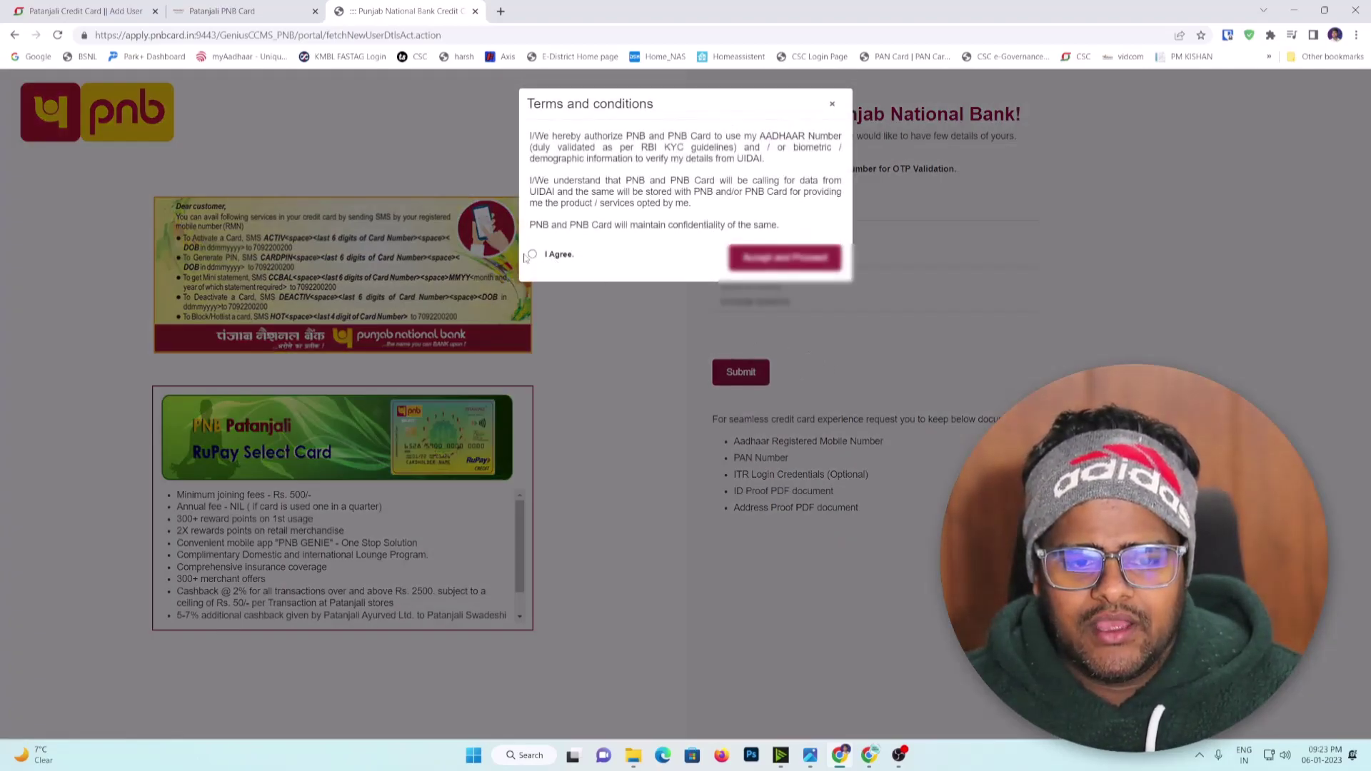
# Step: Accept the Aadhaar consent and validate the pasted one-time code
pyautogui.click(792, 263)
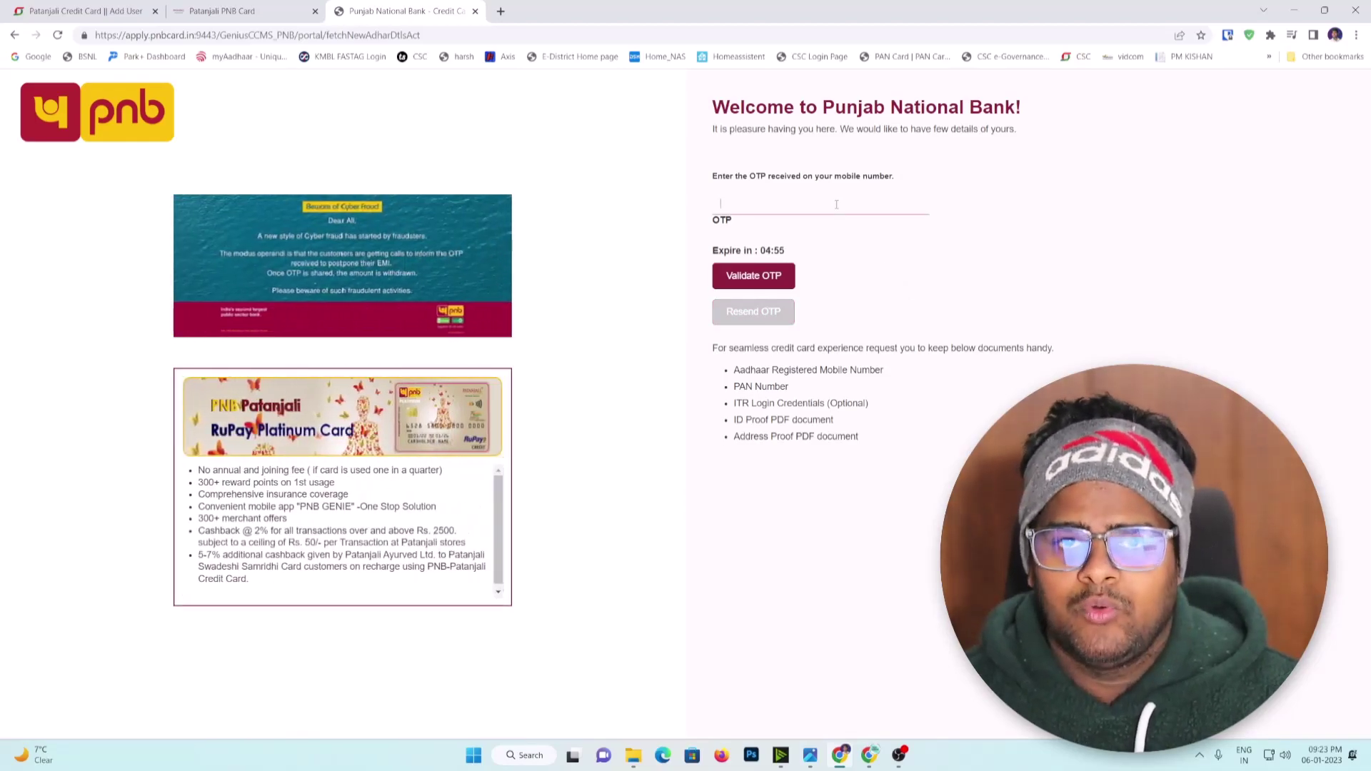
pyautogui.hotkey('ctrl', 'v')
pyautogui.press('Return')
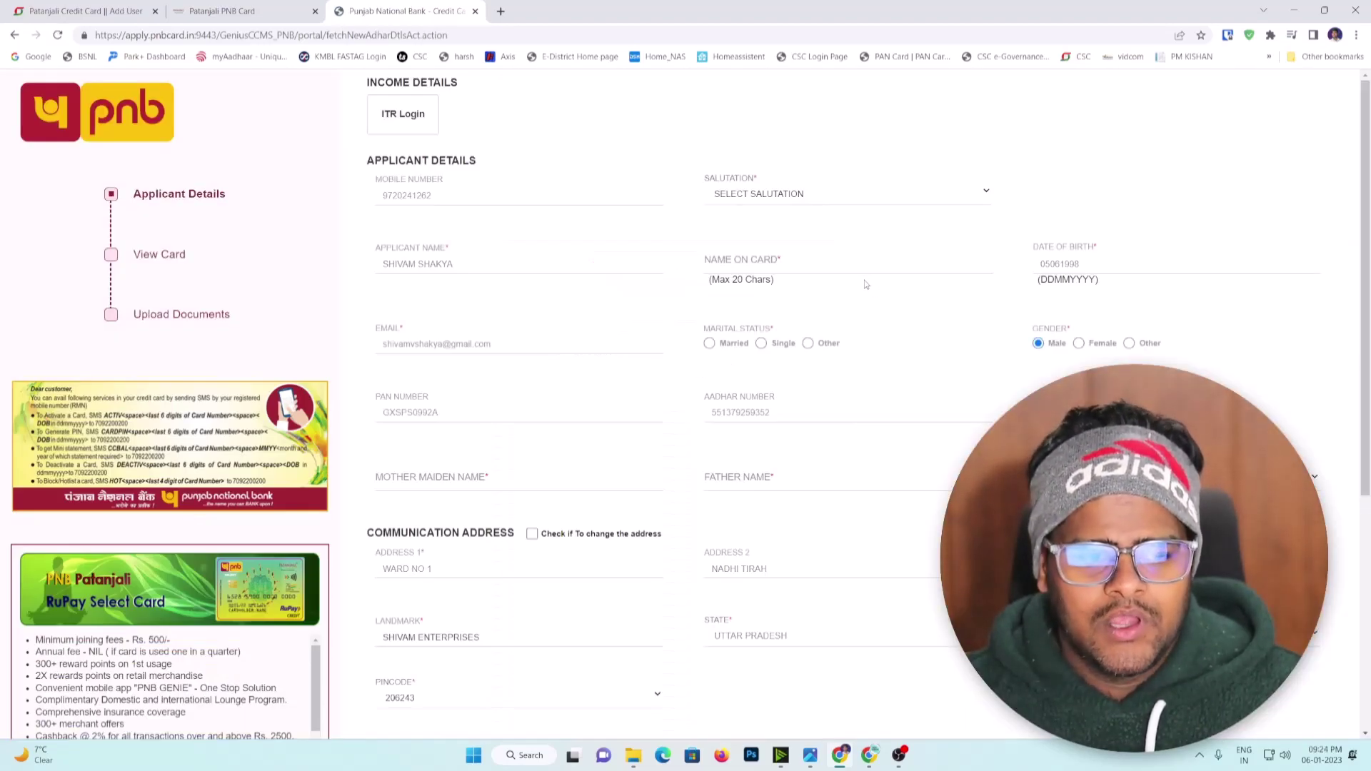
# Step: Log in to ITR with the account password and agree to verify the acknowledgement details
pyautogui.scroll(-5, 928, 260)
pyautogui.scroll(5, 928, 260)
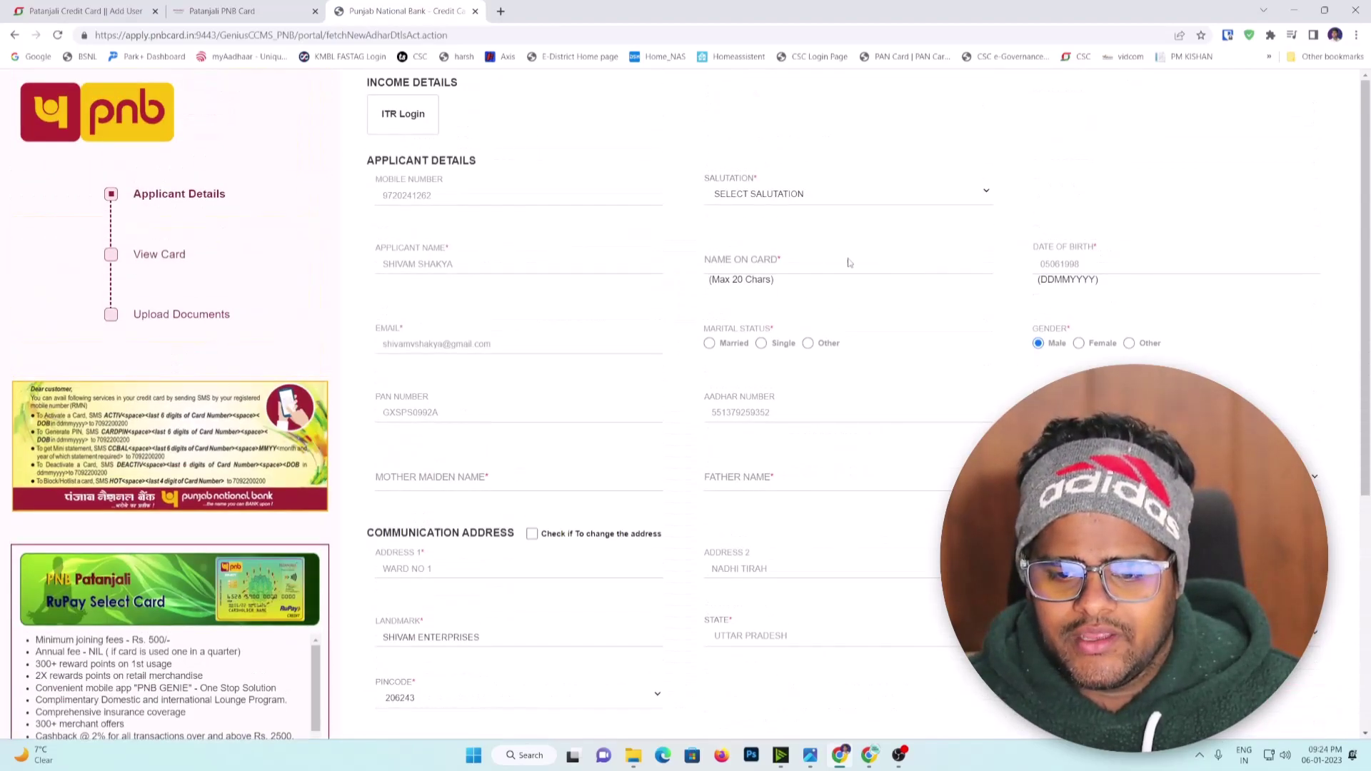
pyautogui.click(404, 116)
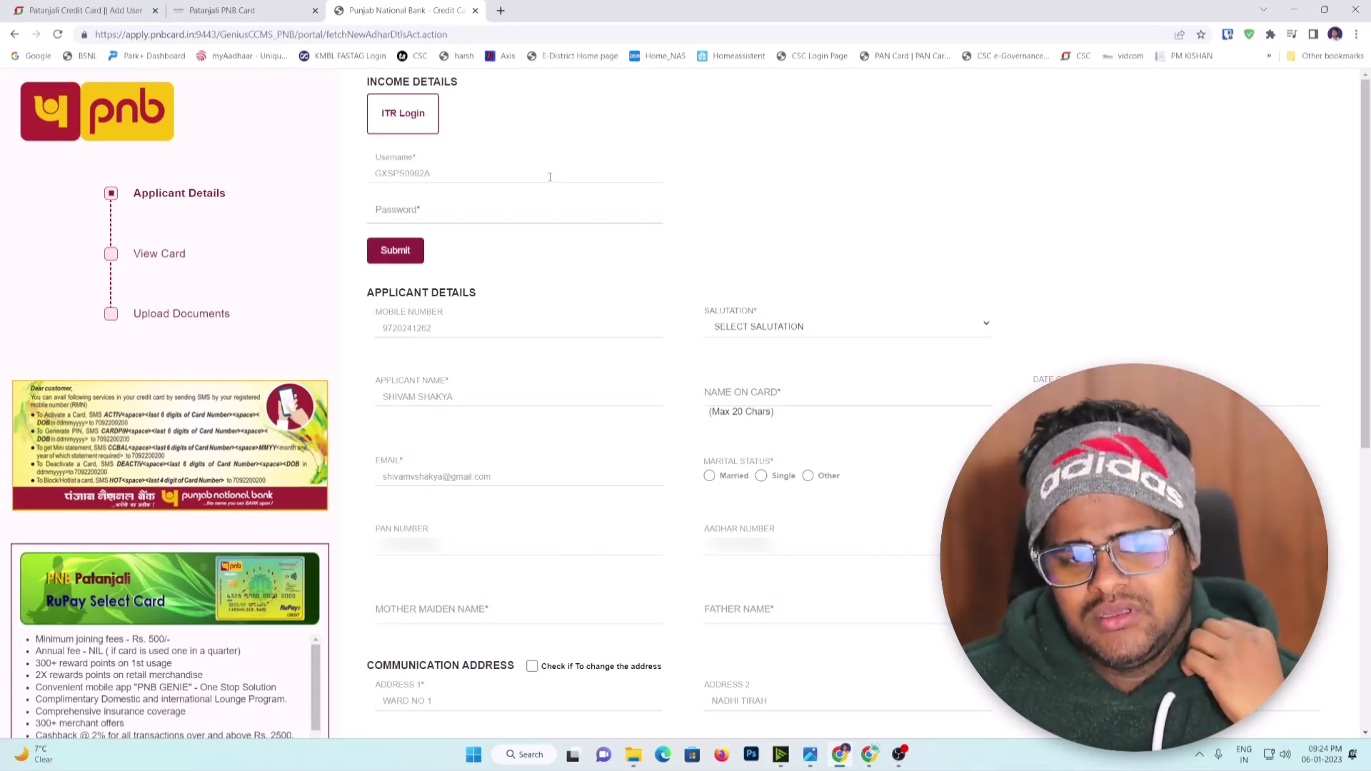
pyautogui.write('••')
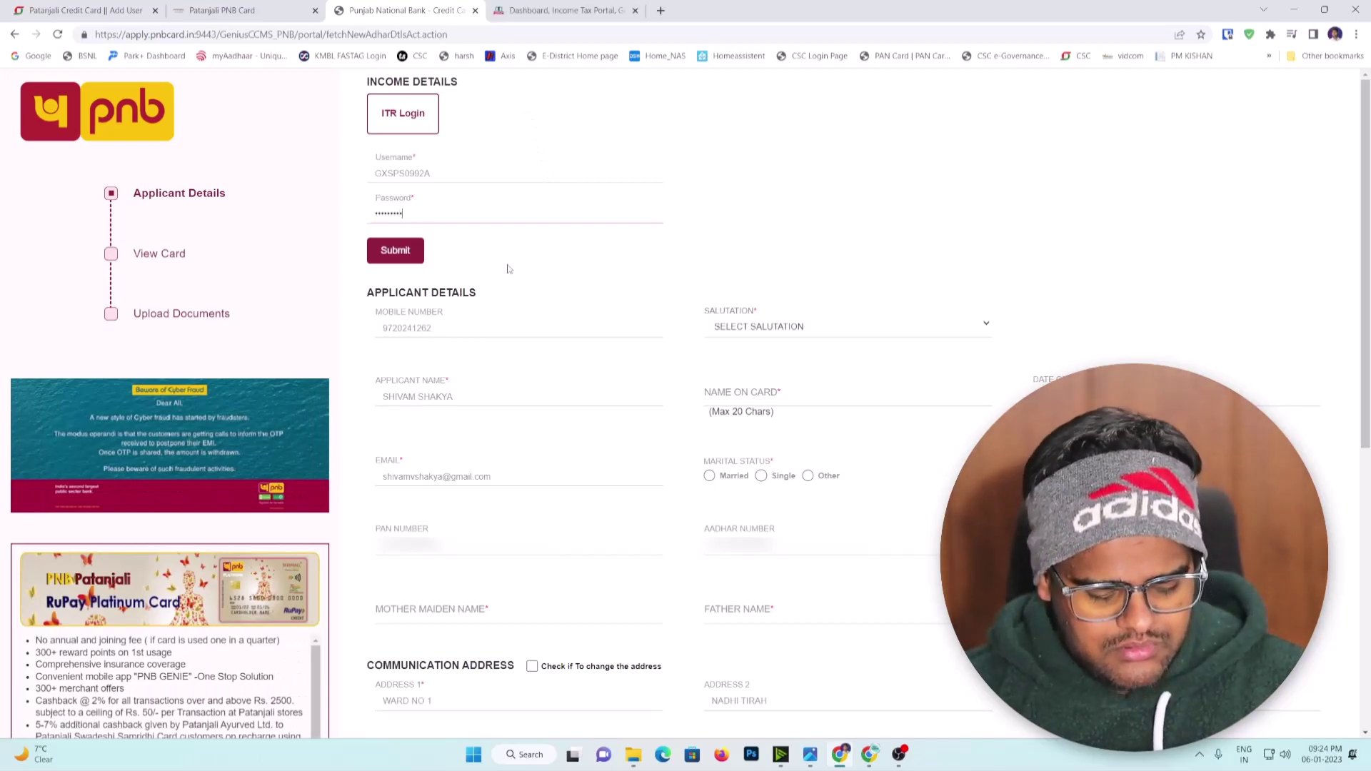
pyautogui.press('Return')
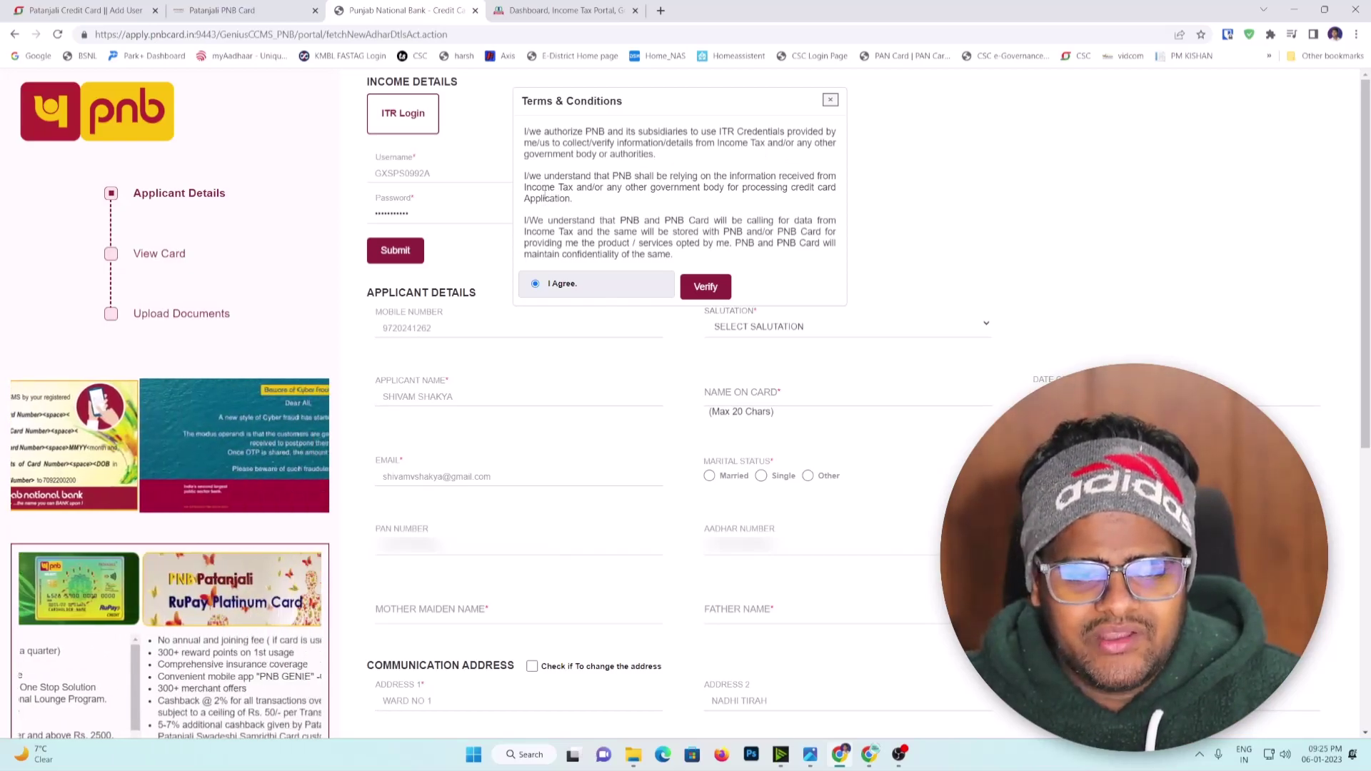
pyautogui.click(705, 287)
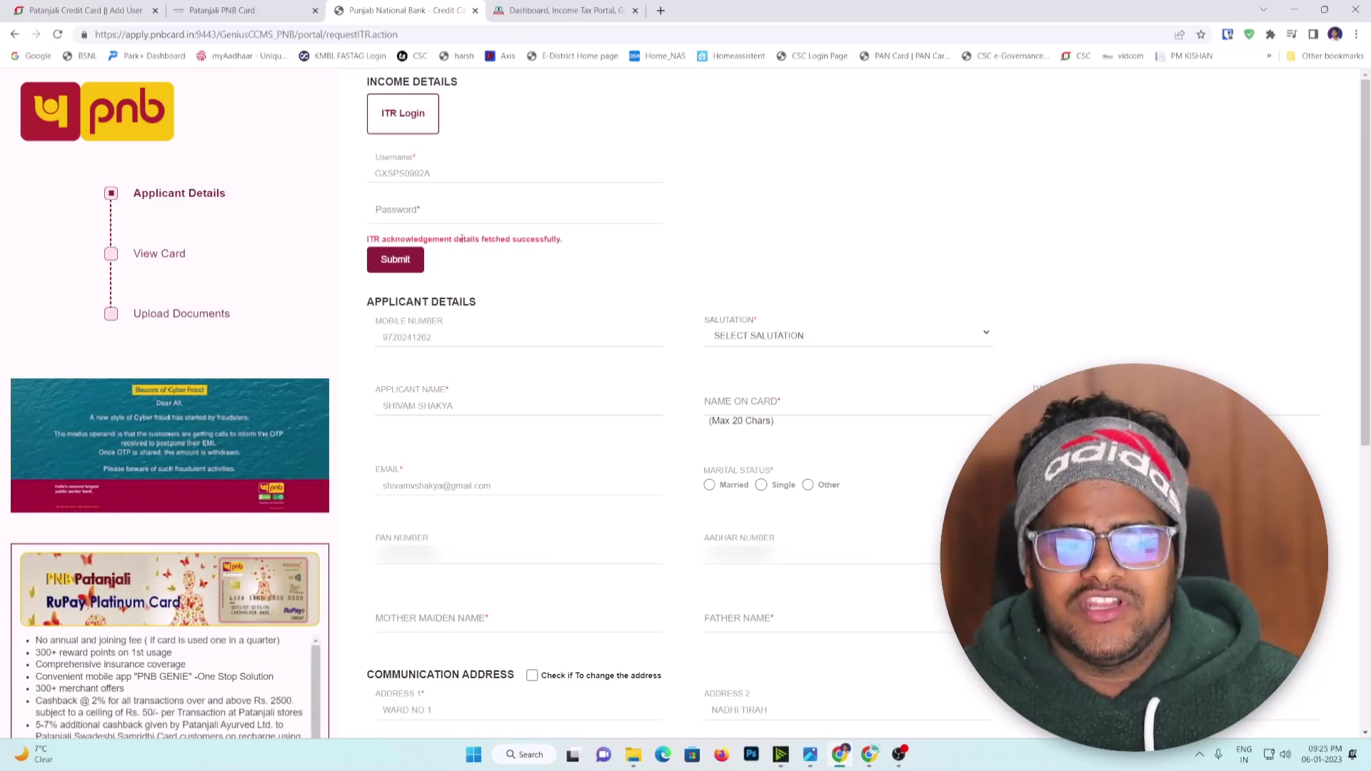
# Step: Set the salutation to MR and enter the cardholder's name on card
pyautogui.scroll(-2, 550, 251)
pyautogui.scroll(-1, 550, 250)
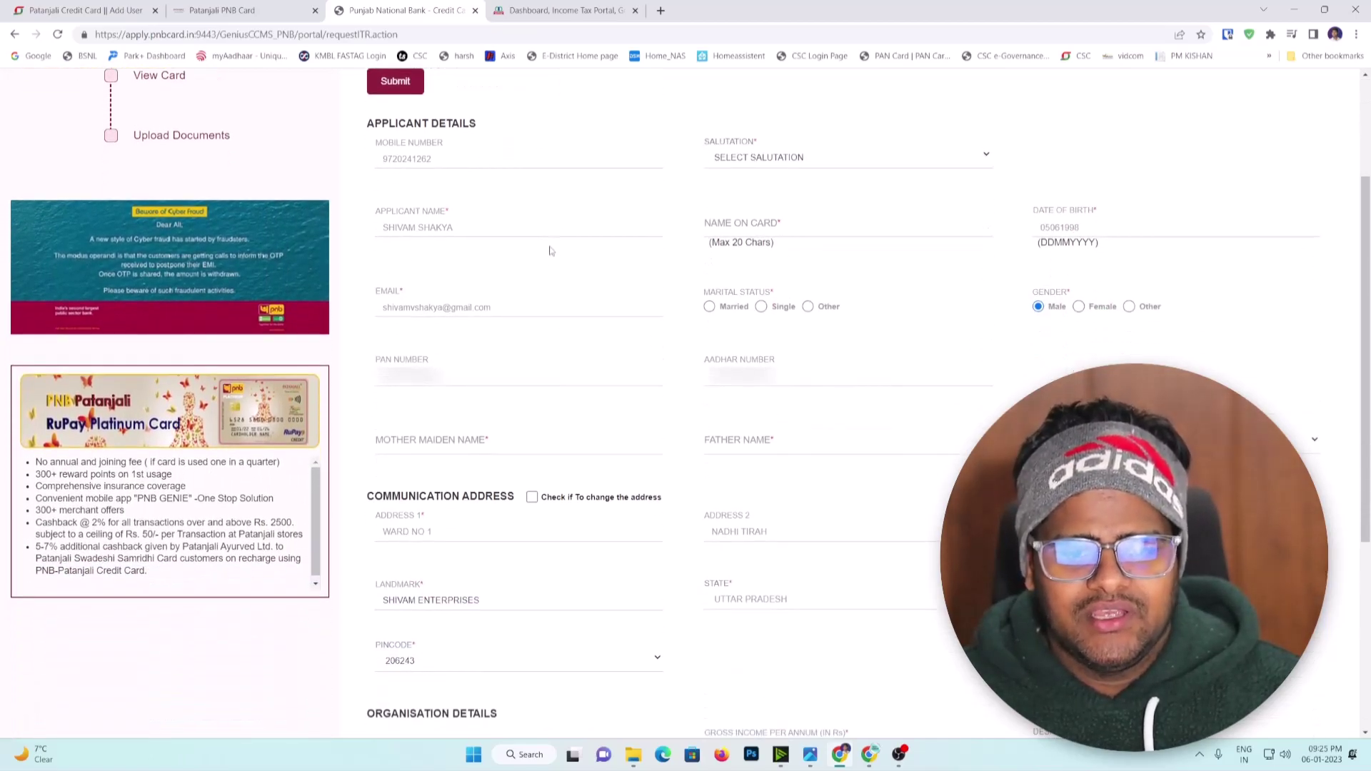
pyautogui.scroll(3, 857, 352)
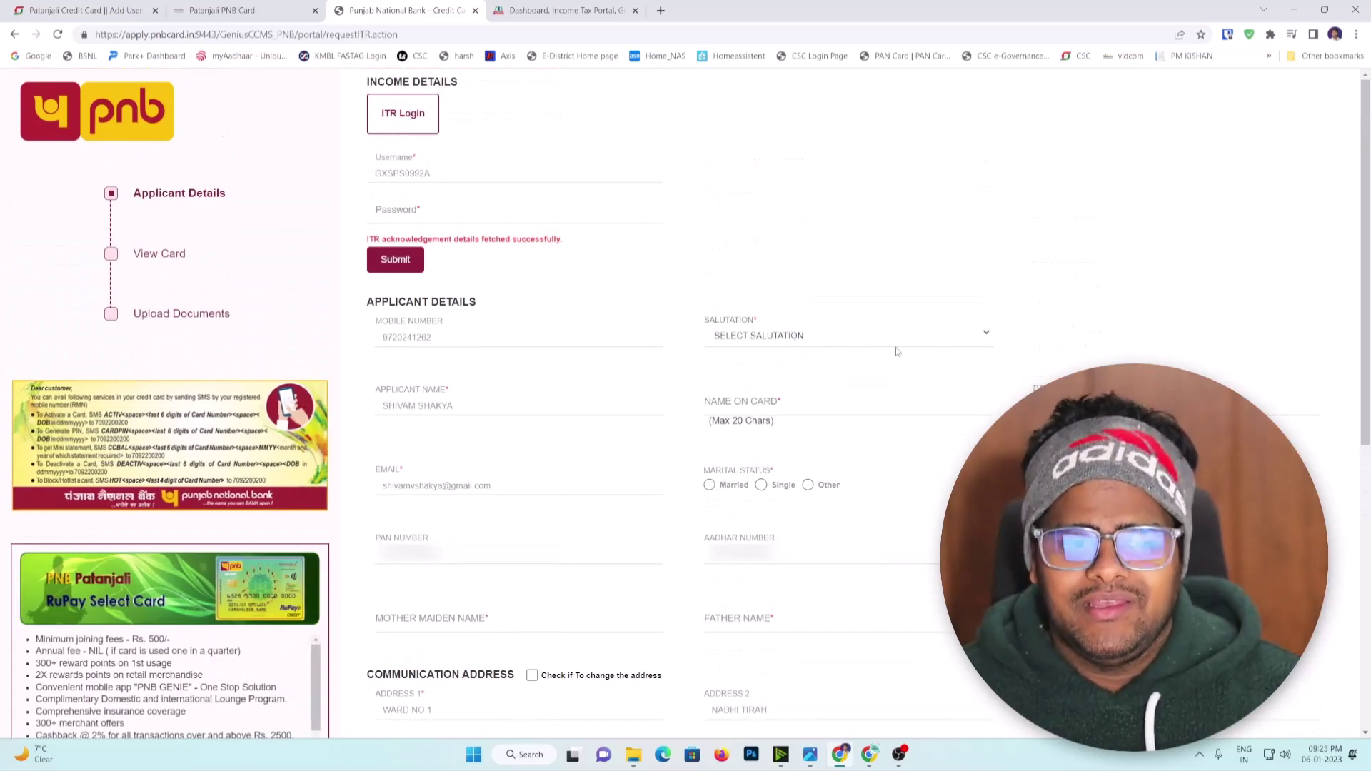
pyautogui.scroll(-3, 897, 351)
pyautogui.click(797, 148)
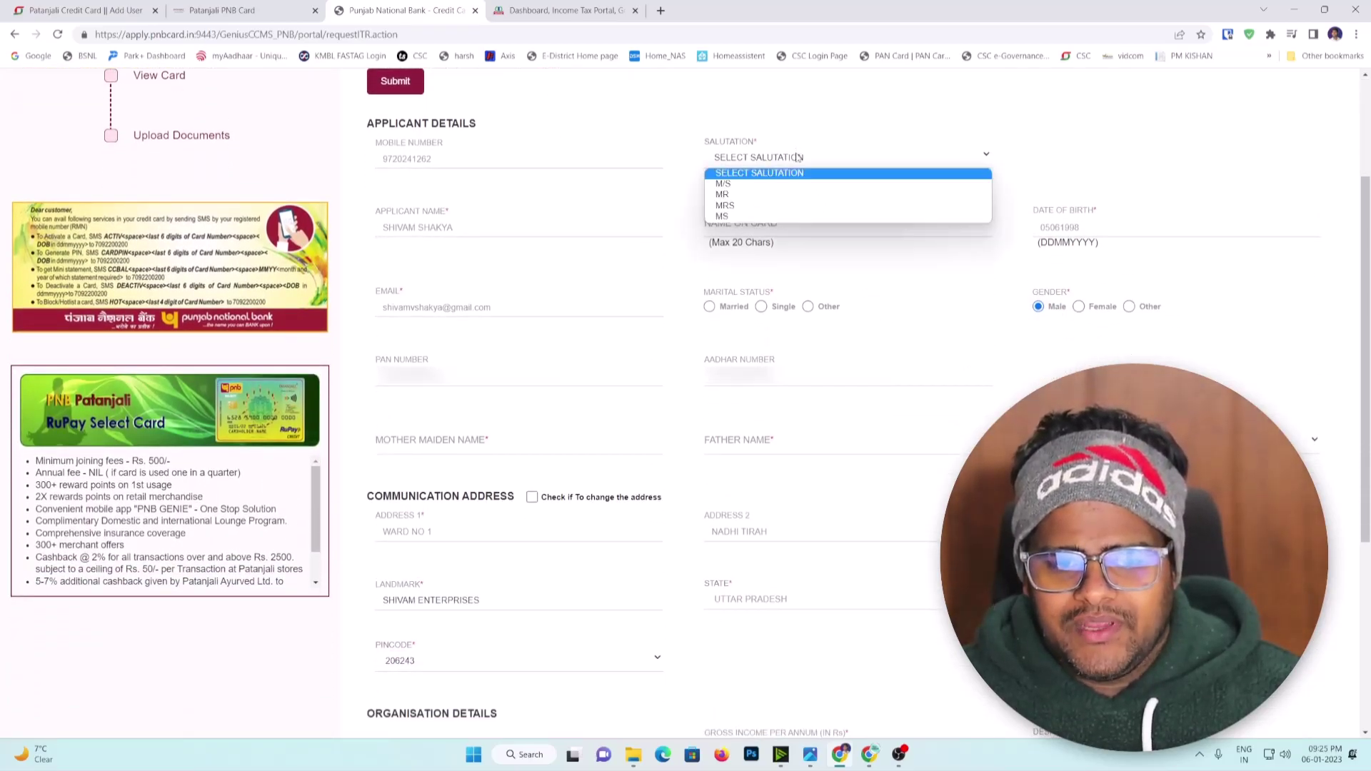
pyautogui.click(788, 200)
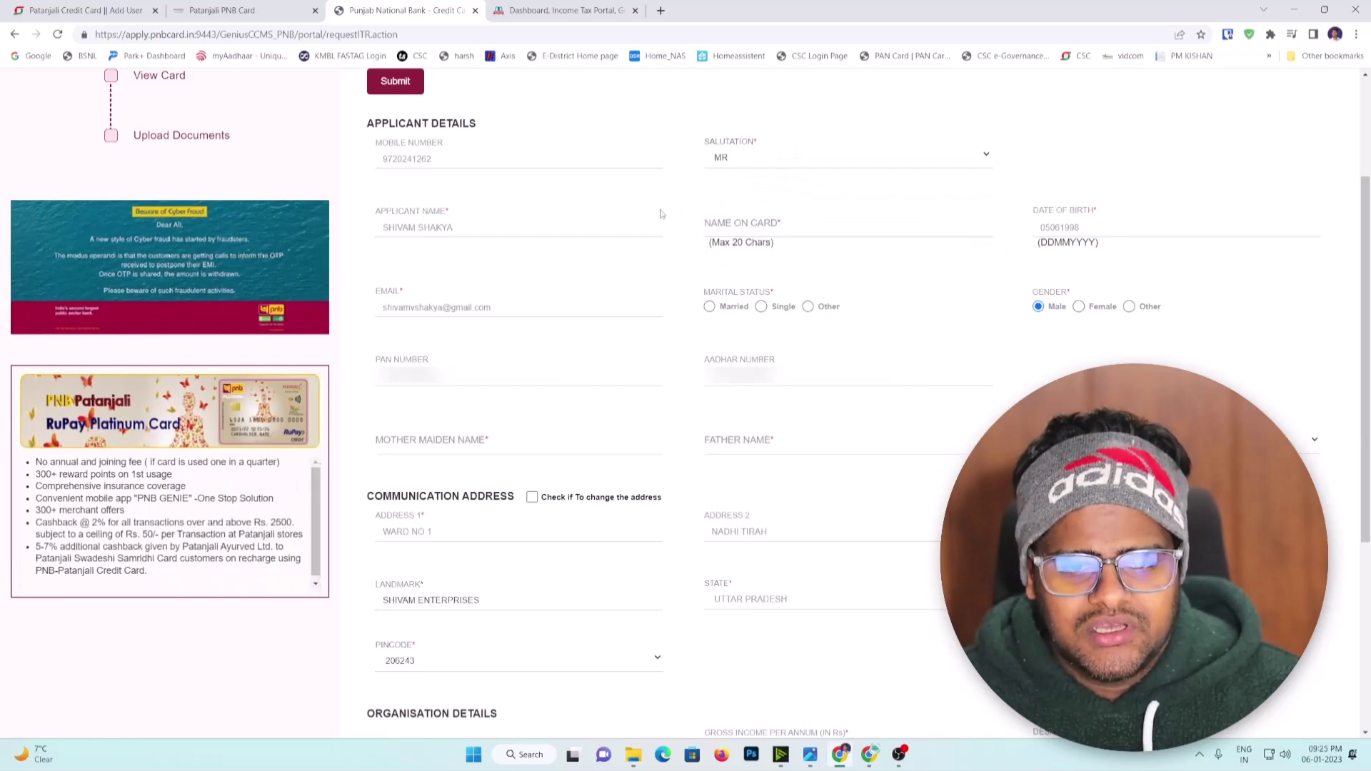
pyautogui.click(762, 227)
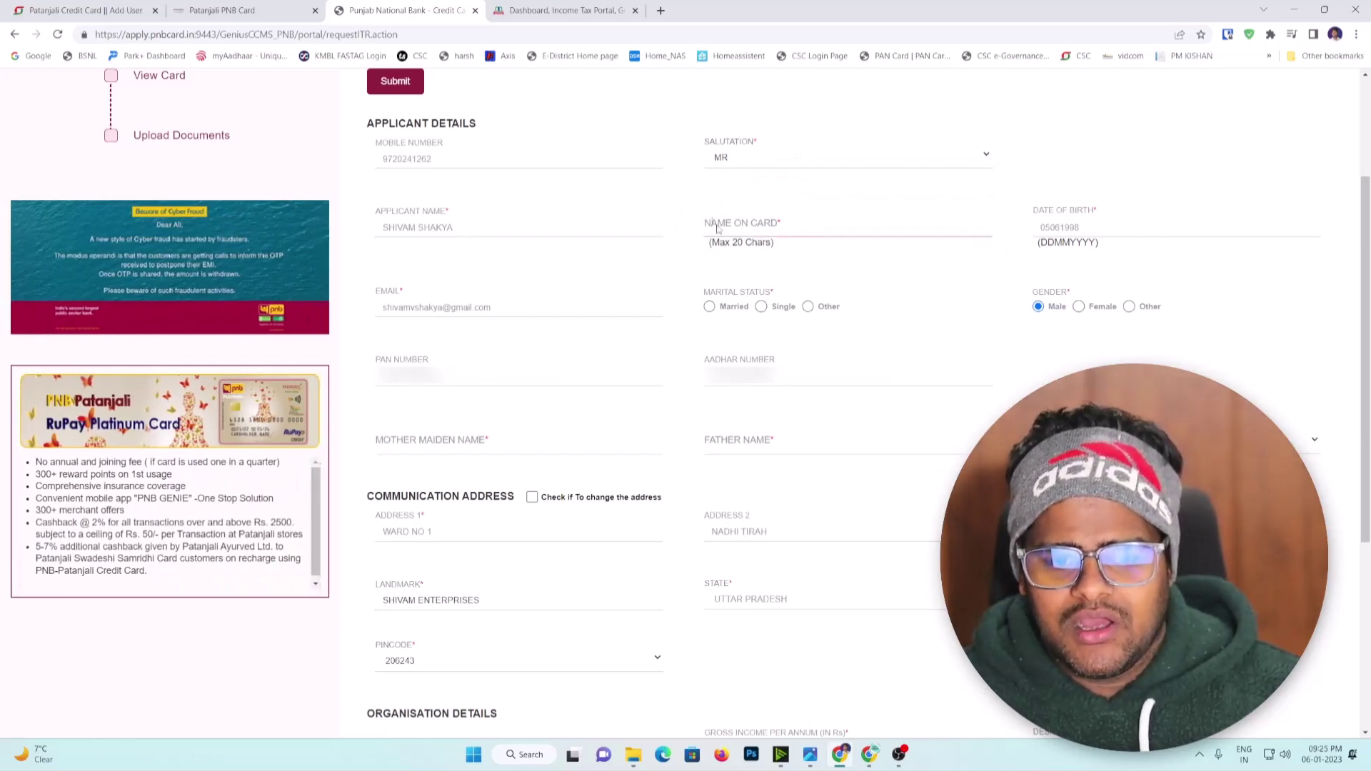
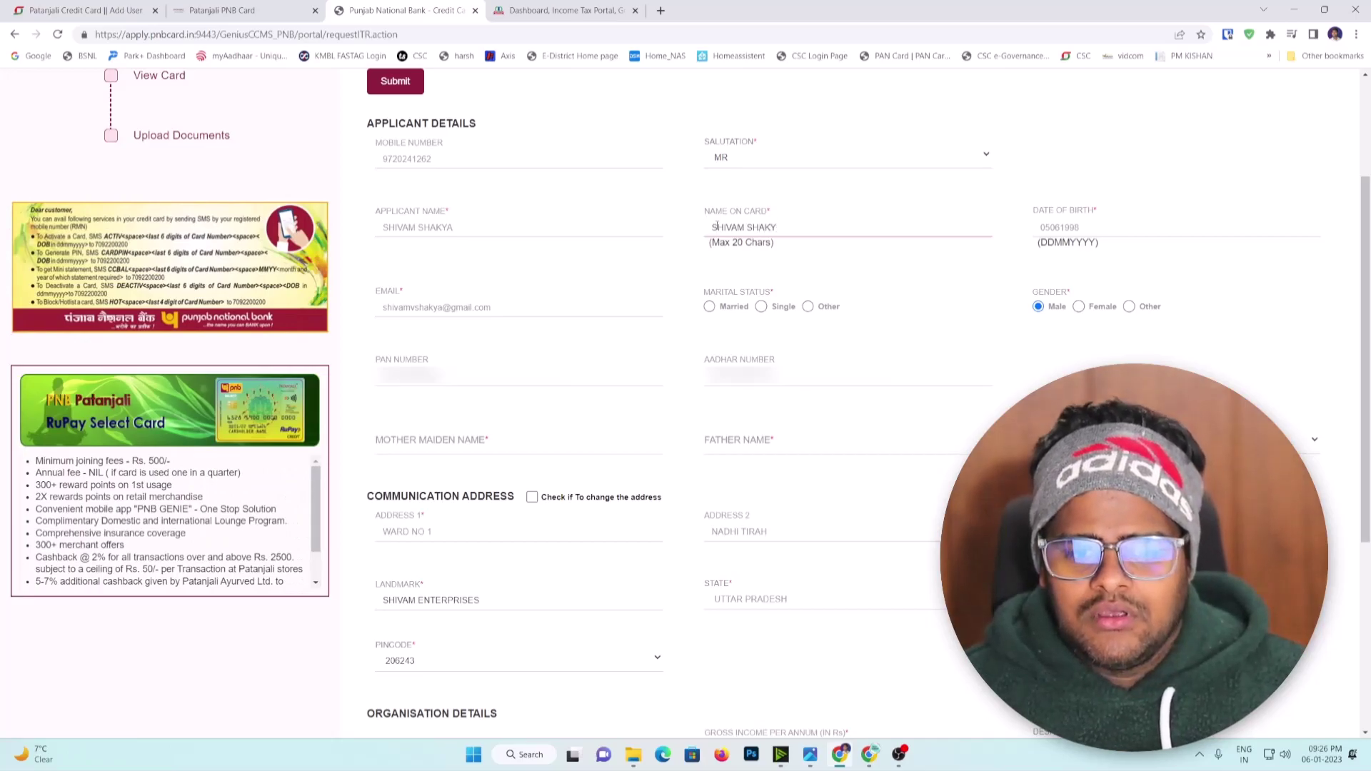
pyautogui.press('Tab')
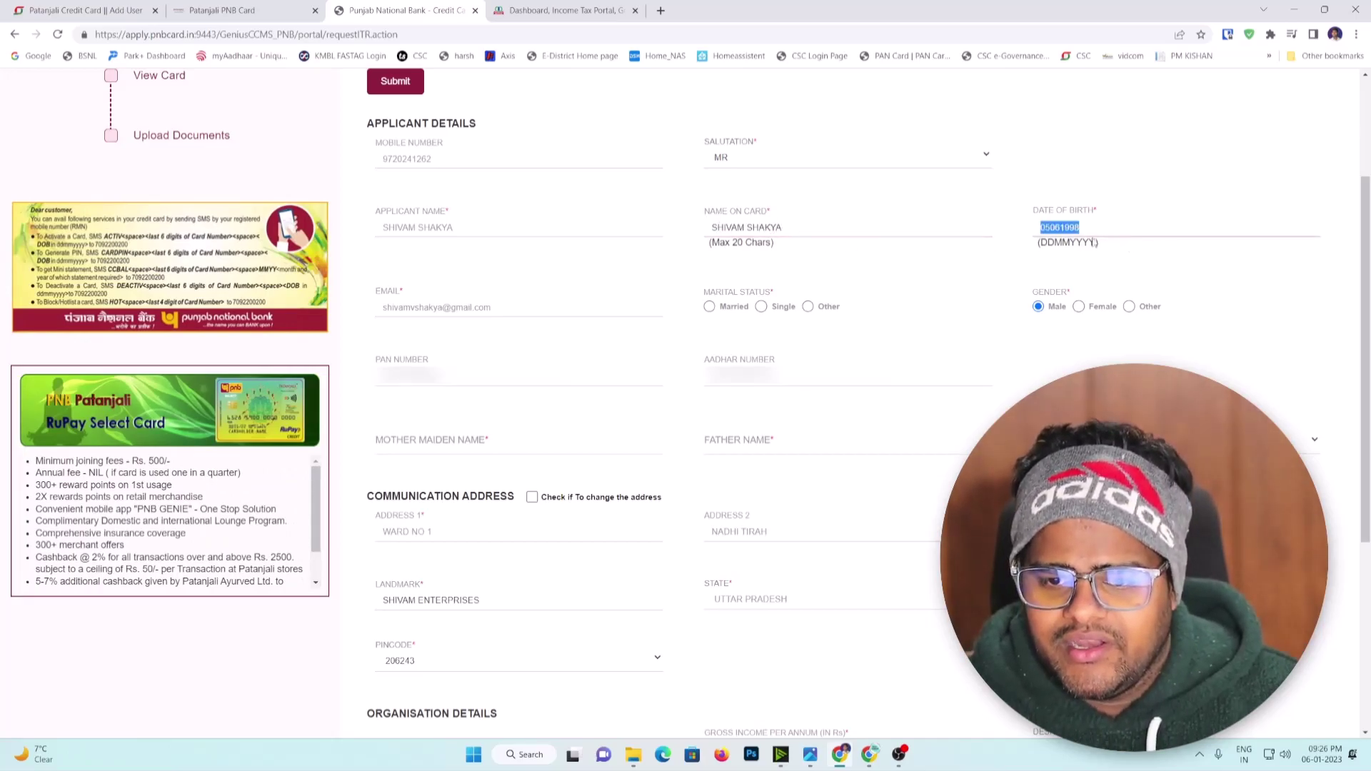
# Step: Fill in the mother's maiden name and father's name, and set education to GRADUATE
pyautogui.scroll(-3, 785, 243)
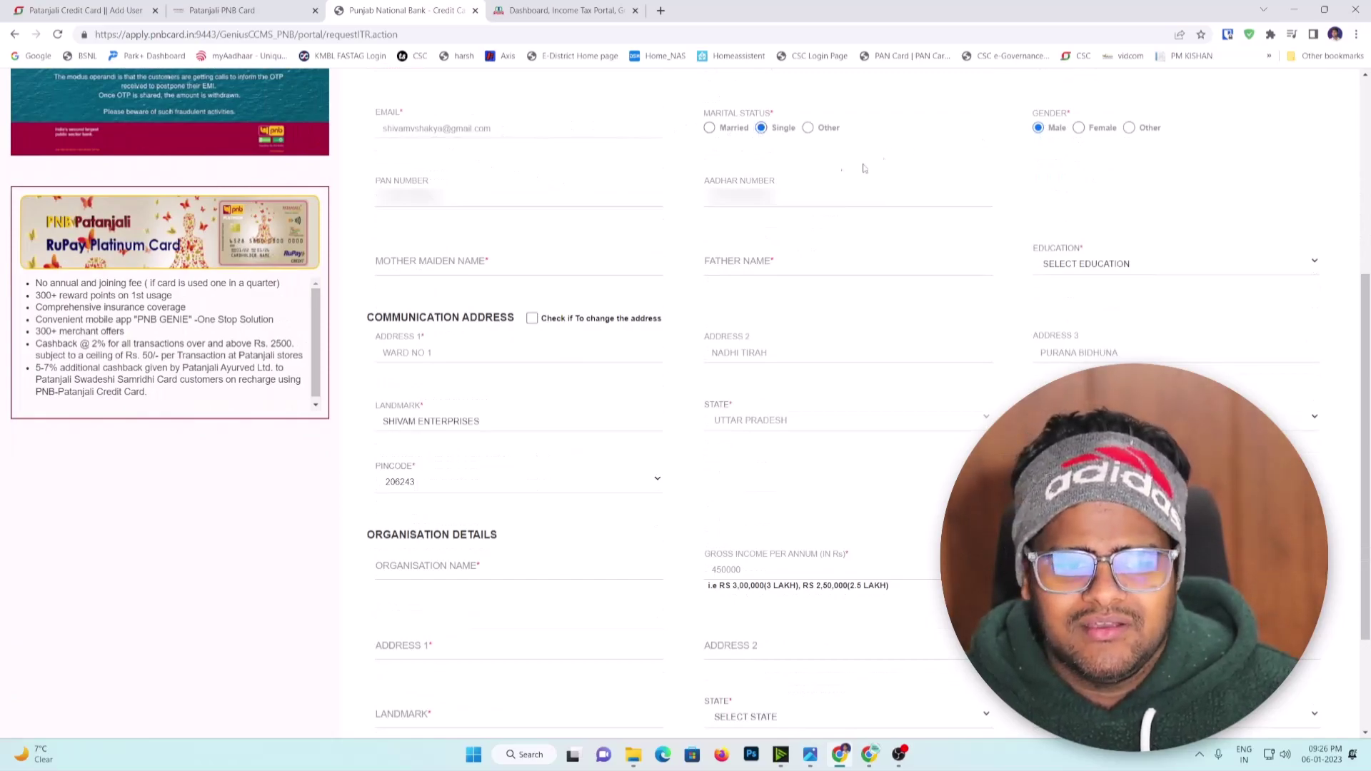
pyautogui.scroll(-1, 724, 220)
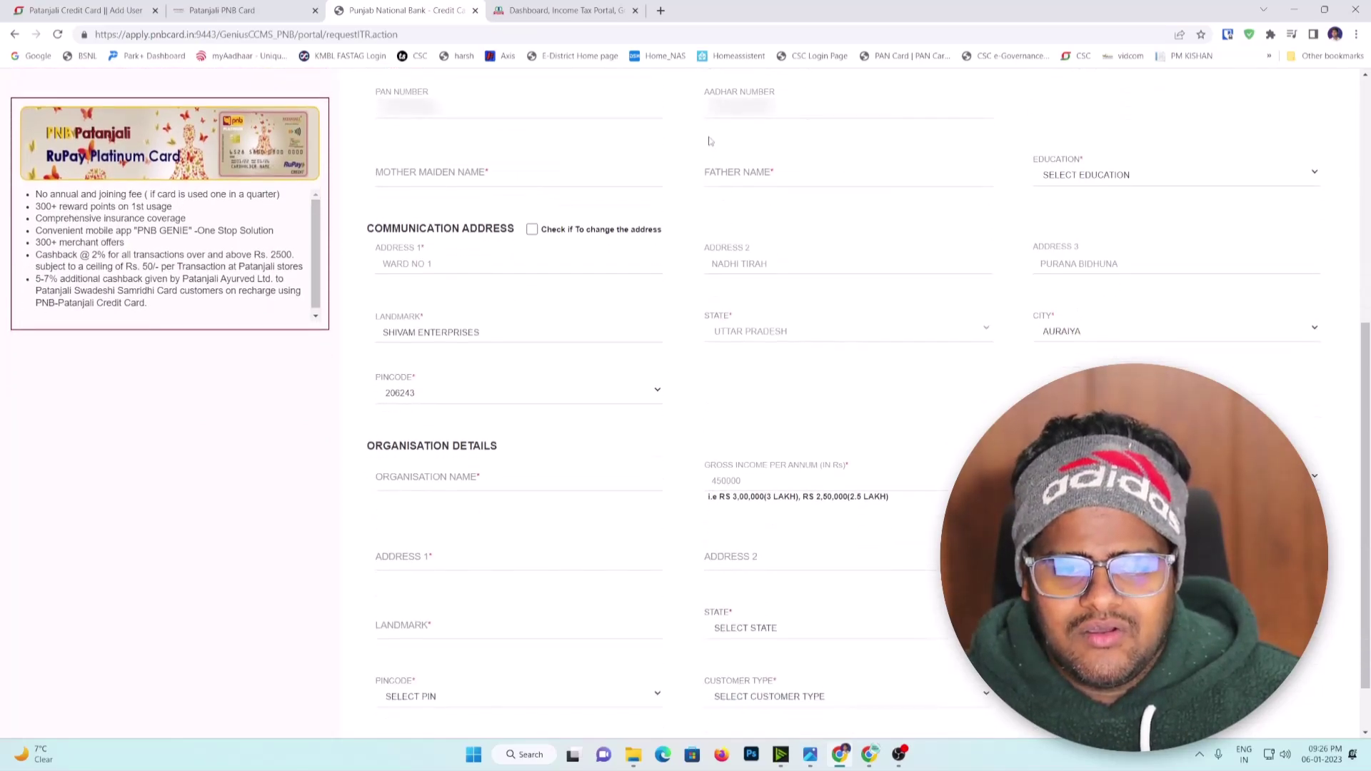
pyautogui.click(533, 175)
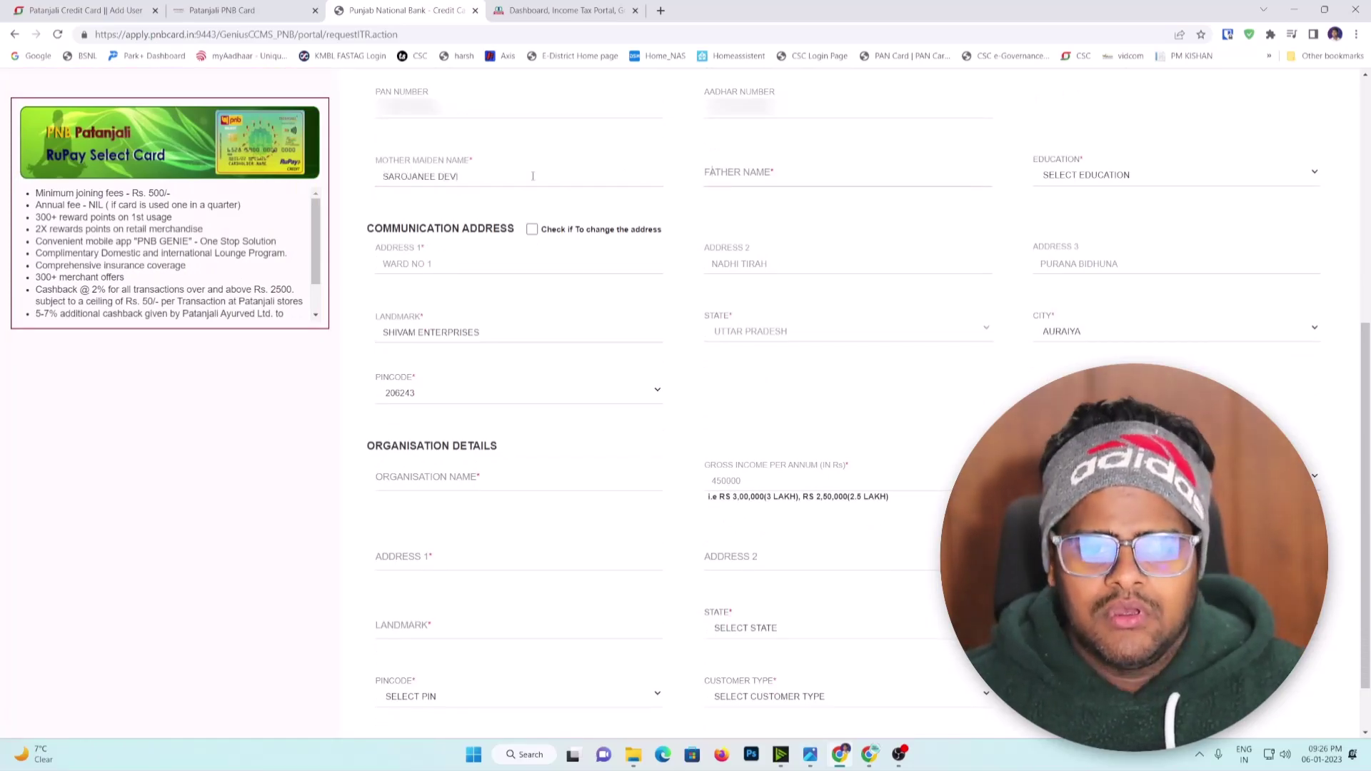
pyautogui.press('Tab')
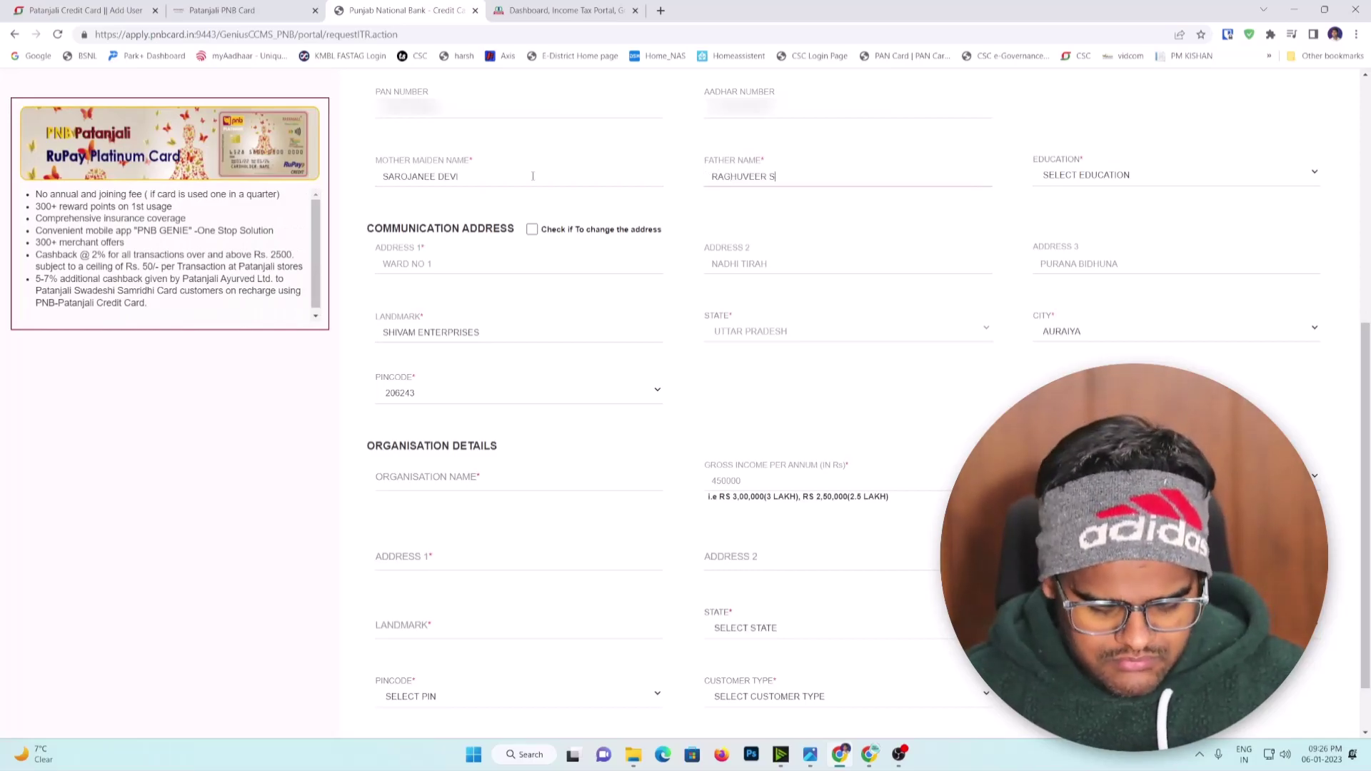
pyautogui.click(1101, 177)
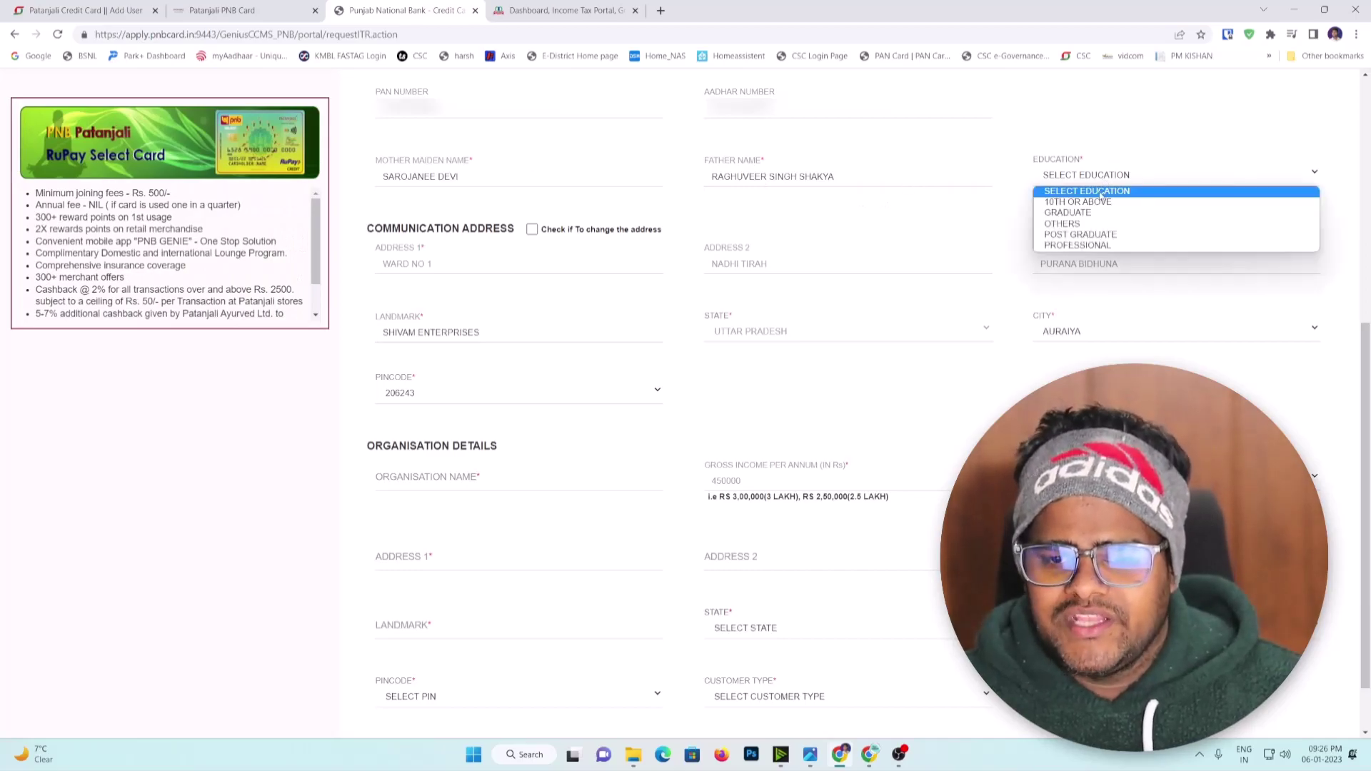
pyautogui.click(1103, 213)
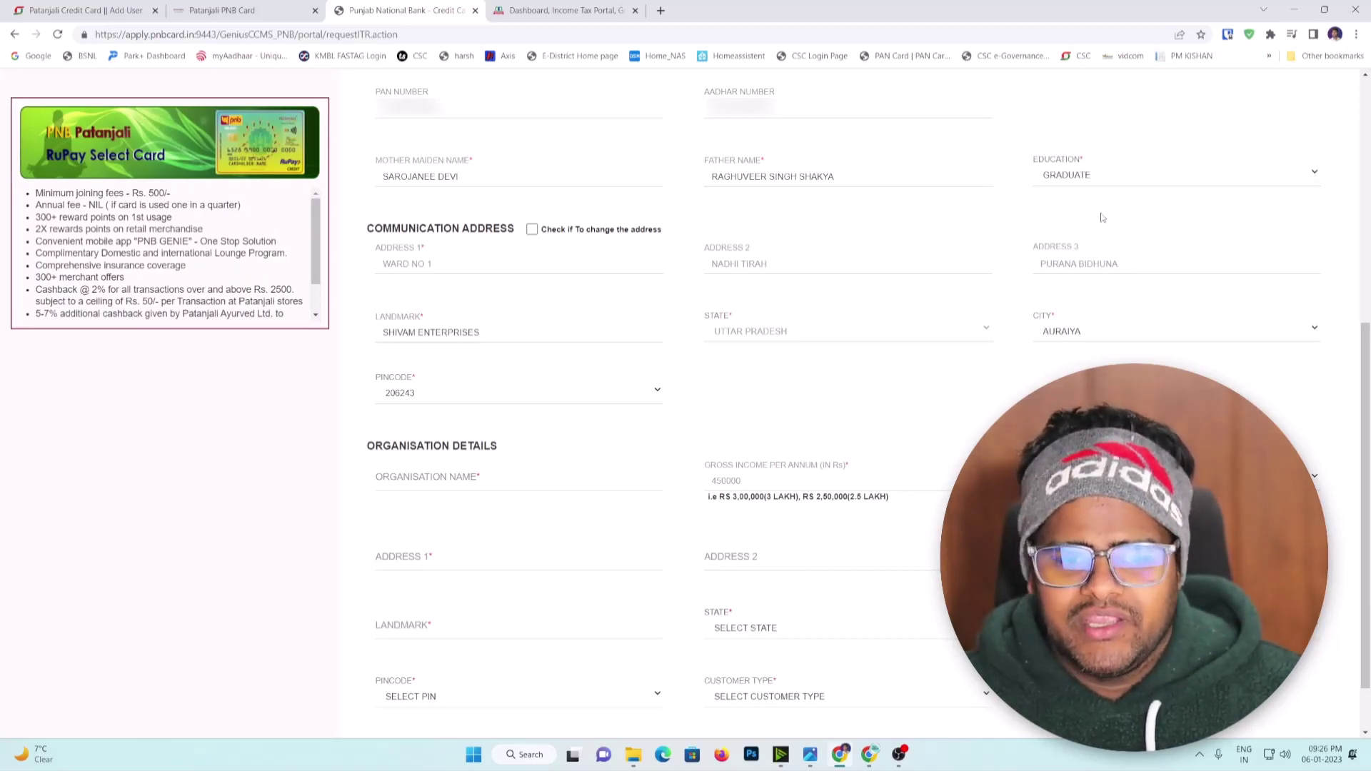
pyautogui.click(546, 232)
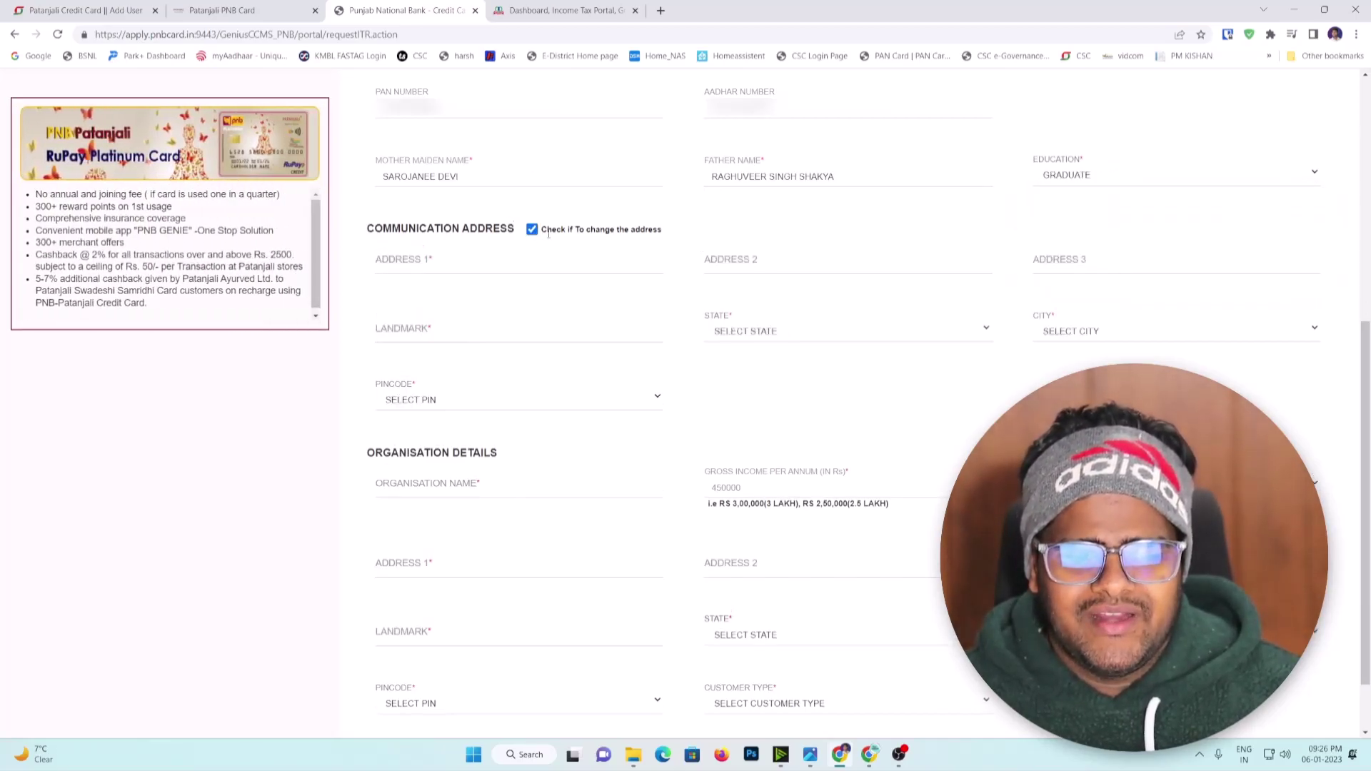
pyautogui.click(532, 230)
# Step: Enter the organisation name and keep the gross annual income at 450000
pyautogui.scroll(-1, 564, 247)
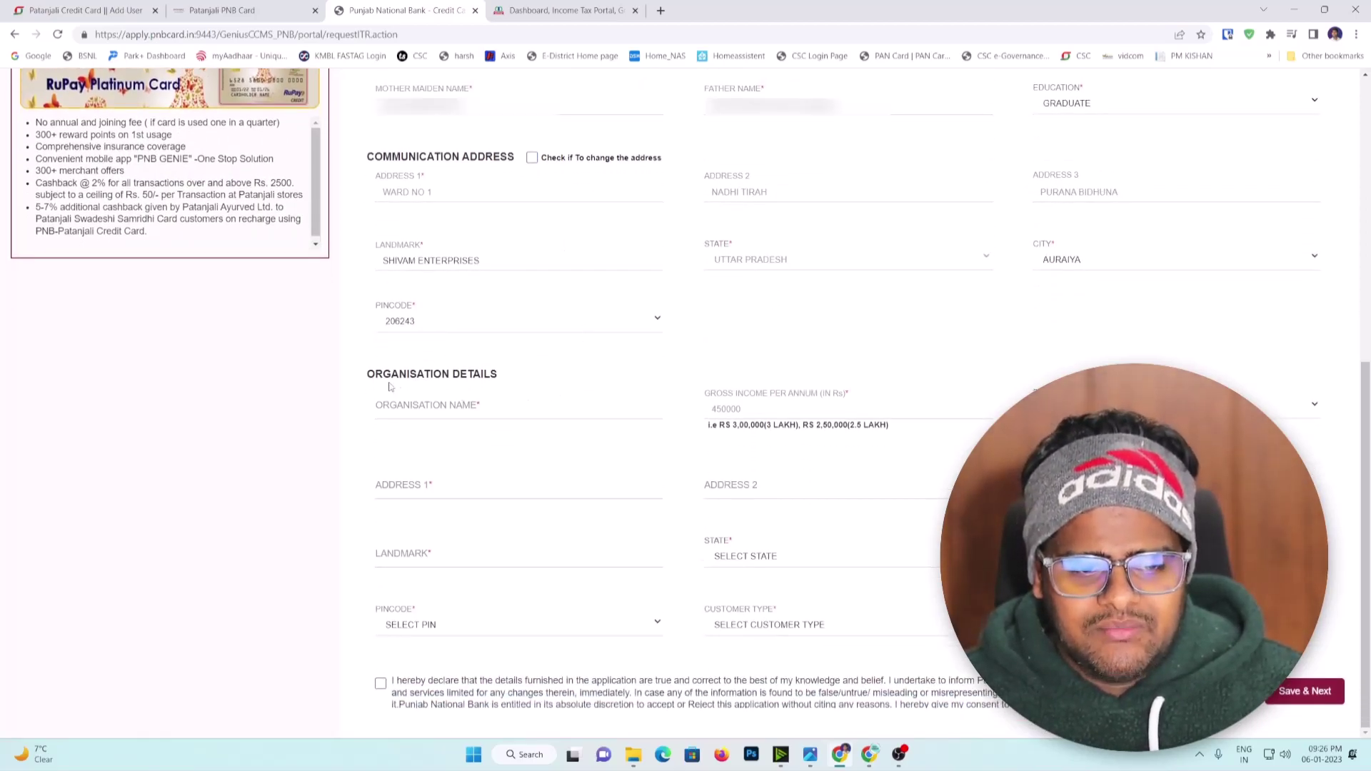
pyautogui.click(422, 413)
pyautogui.write('SHIVA')
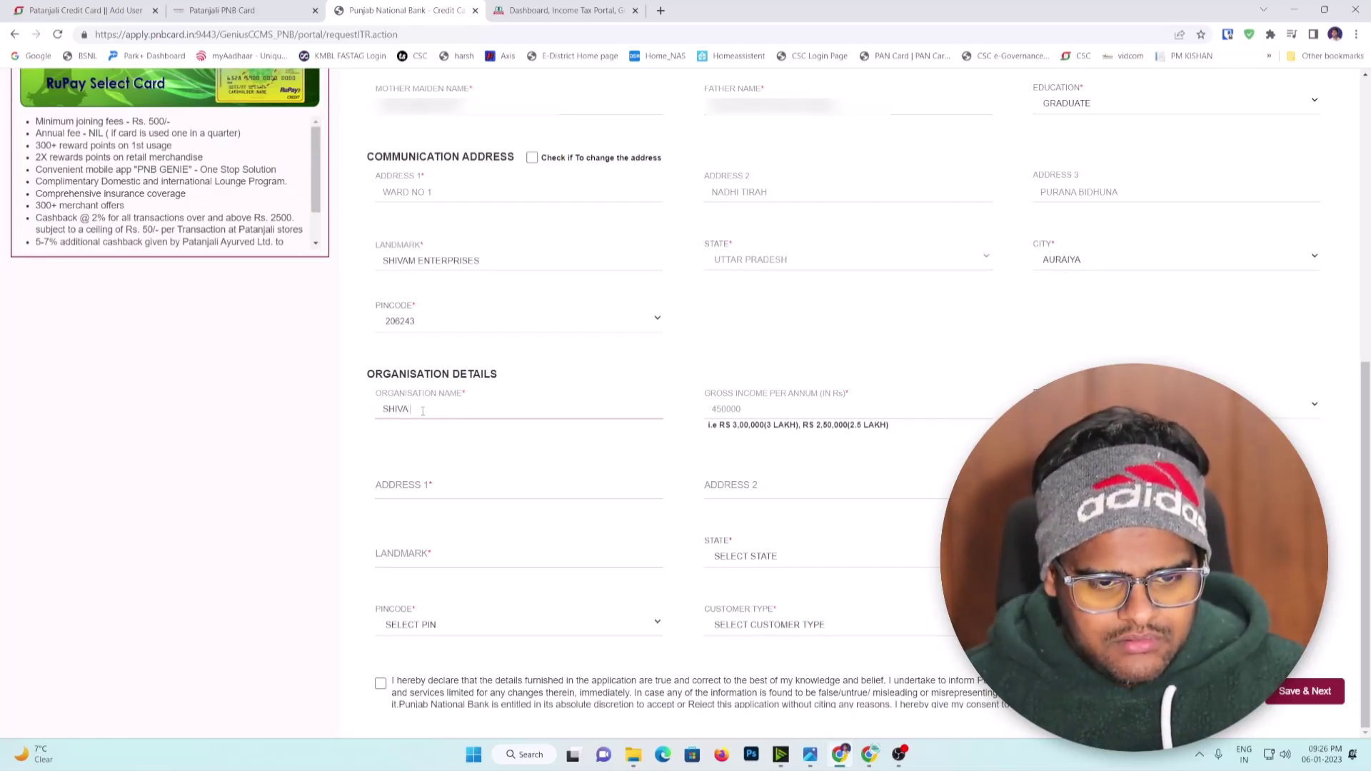
pyautogui.write('M CSC')
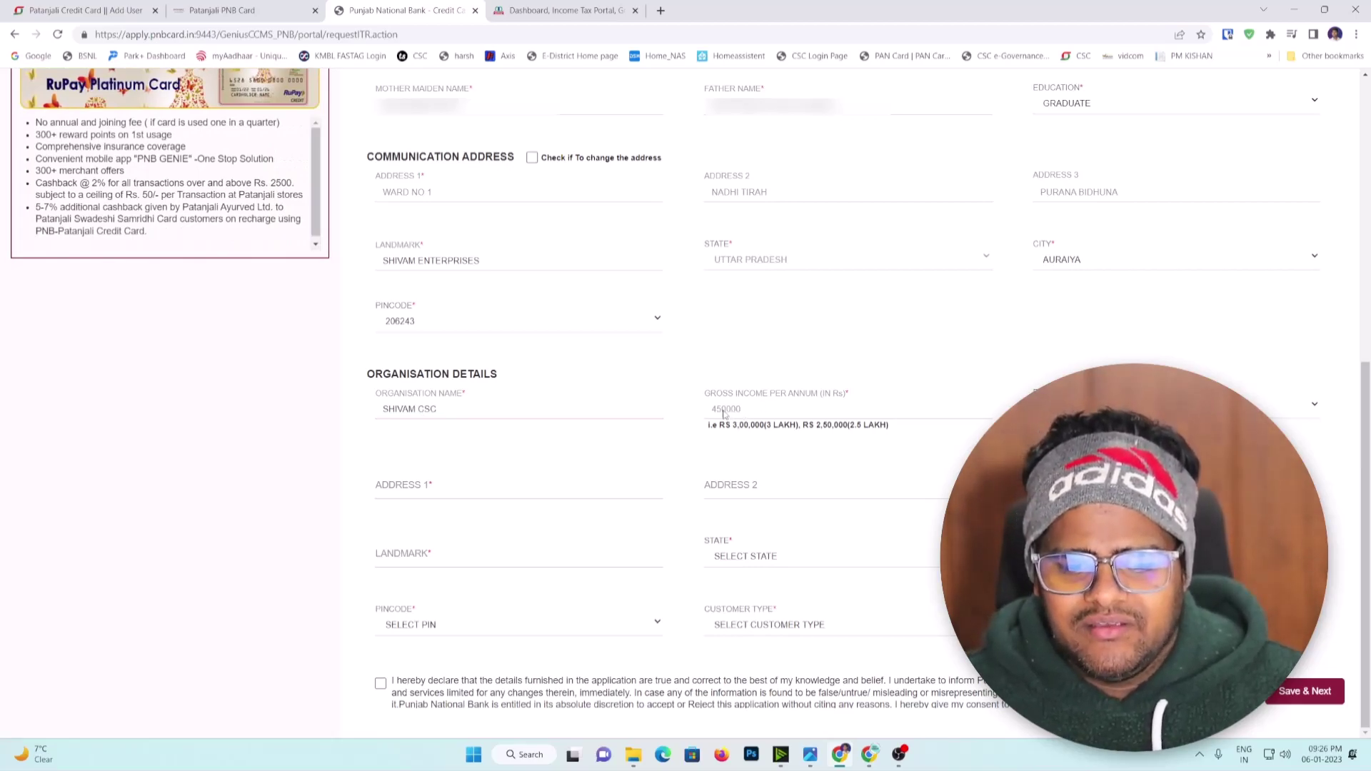
pyautogui.click(766, 416)
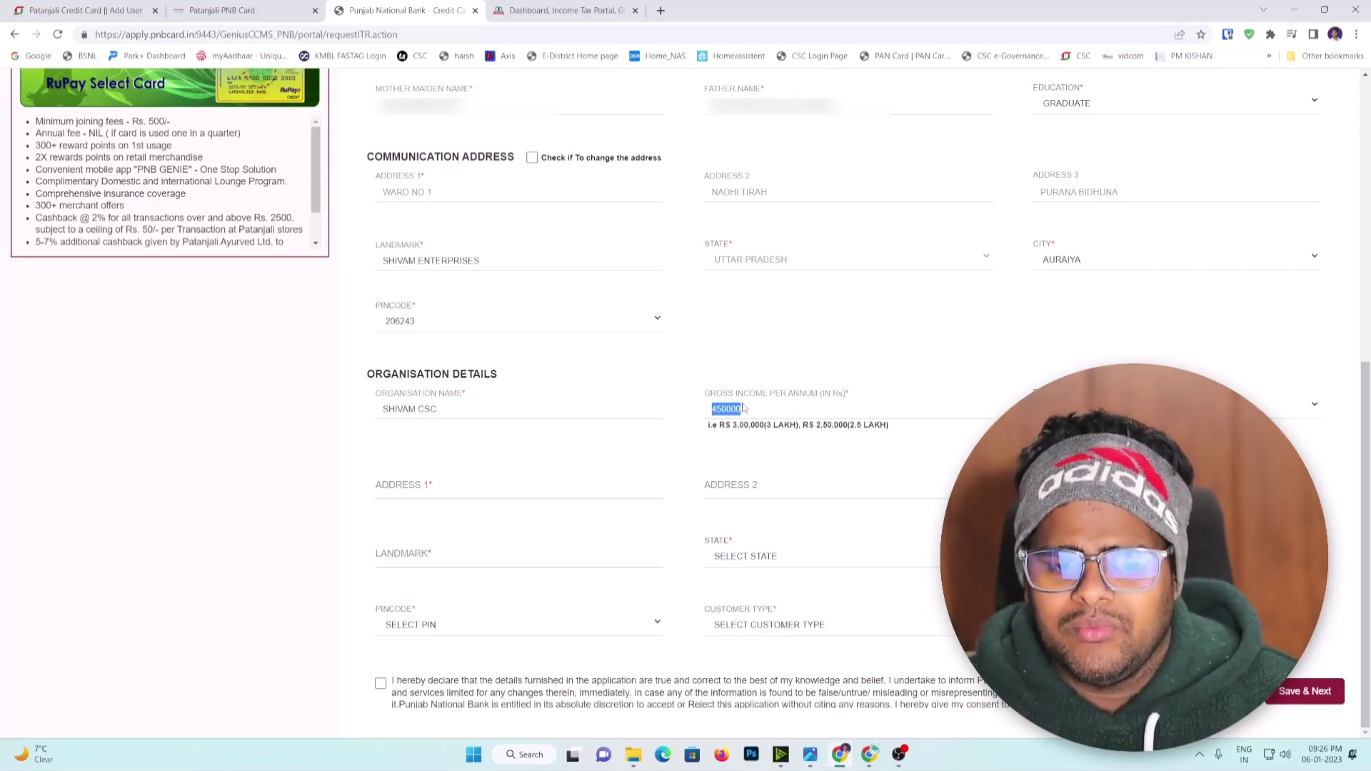
pyautogui.click(775, 413)
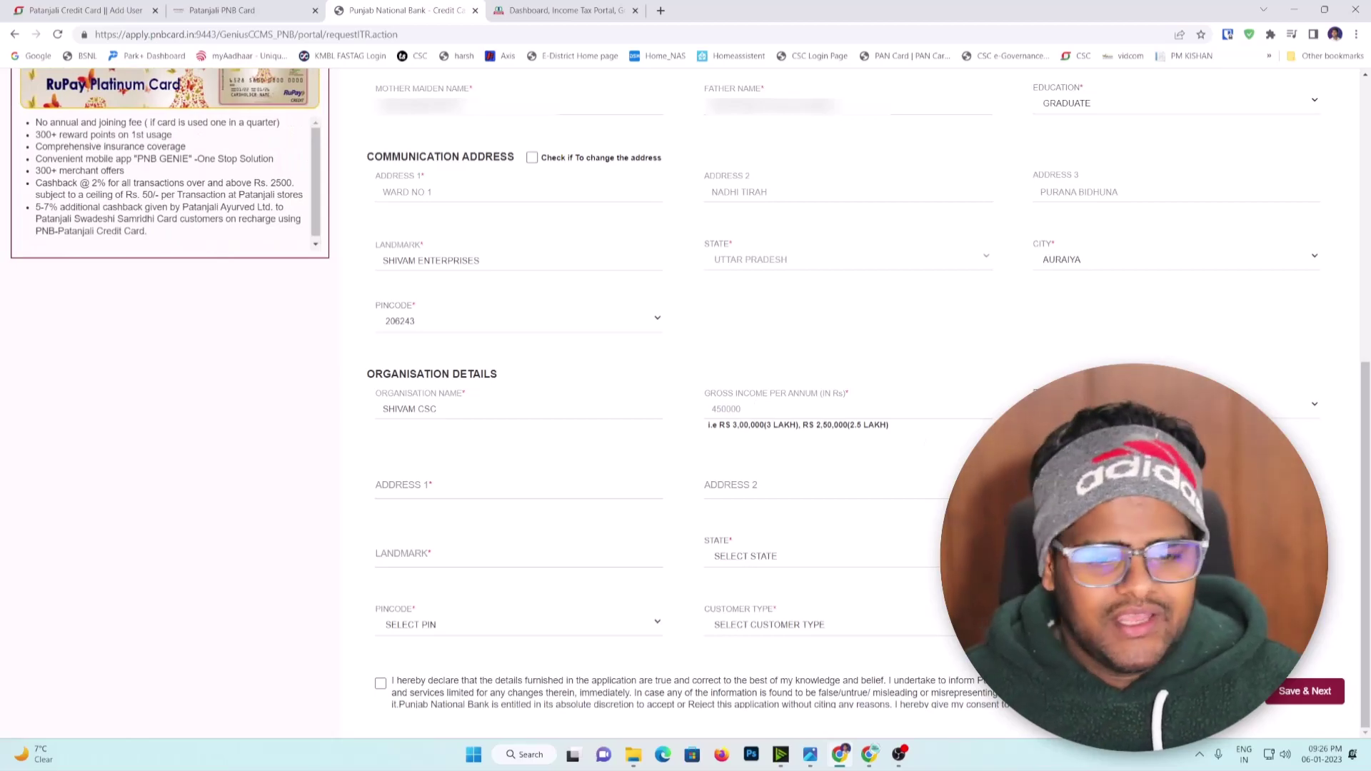
pyautogui.click(1143, 406)
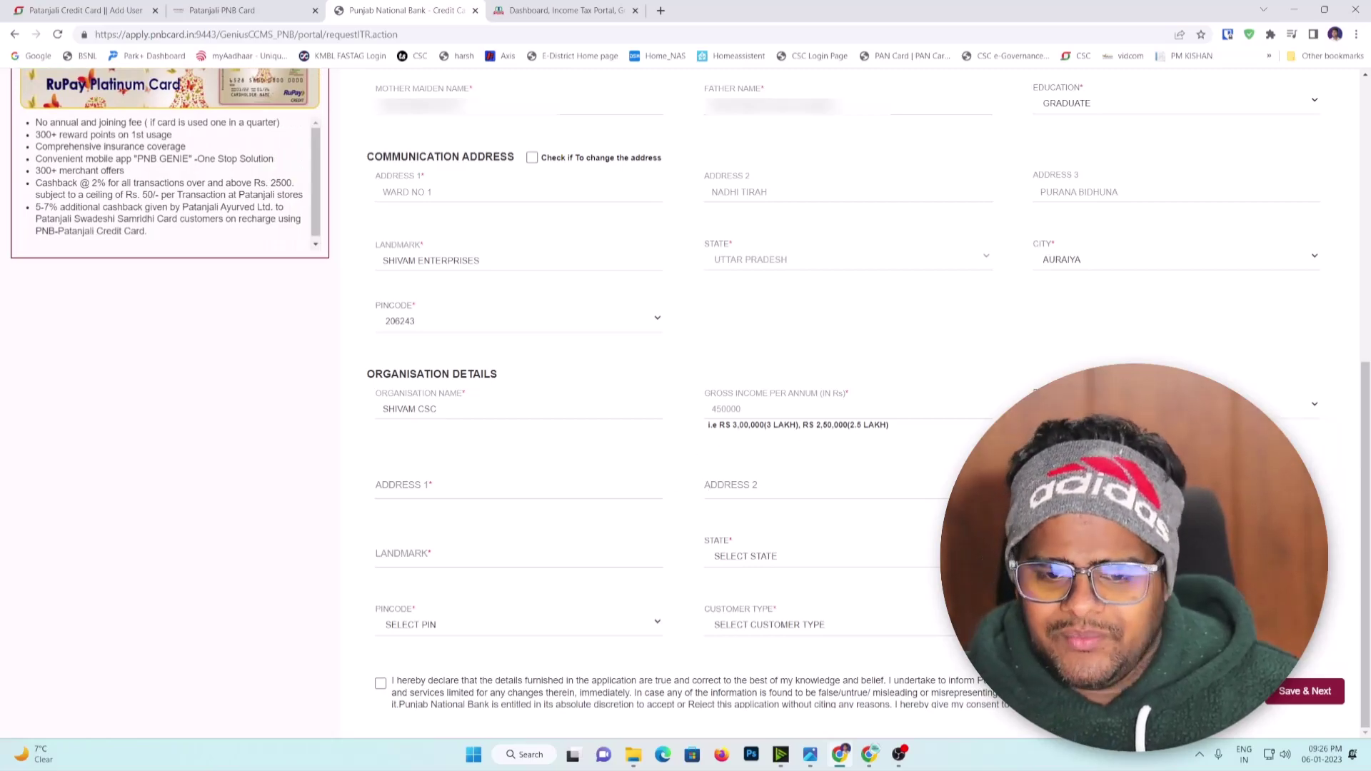
pyautogui.hotkey('alt', 'Down')
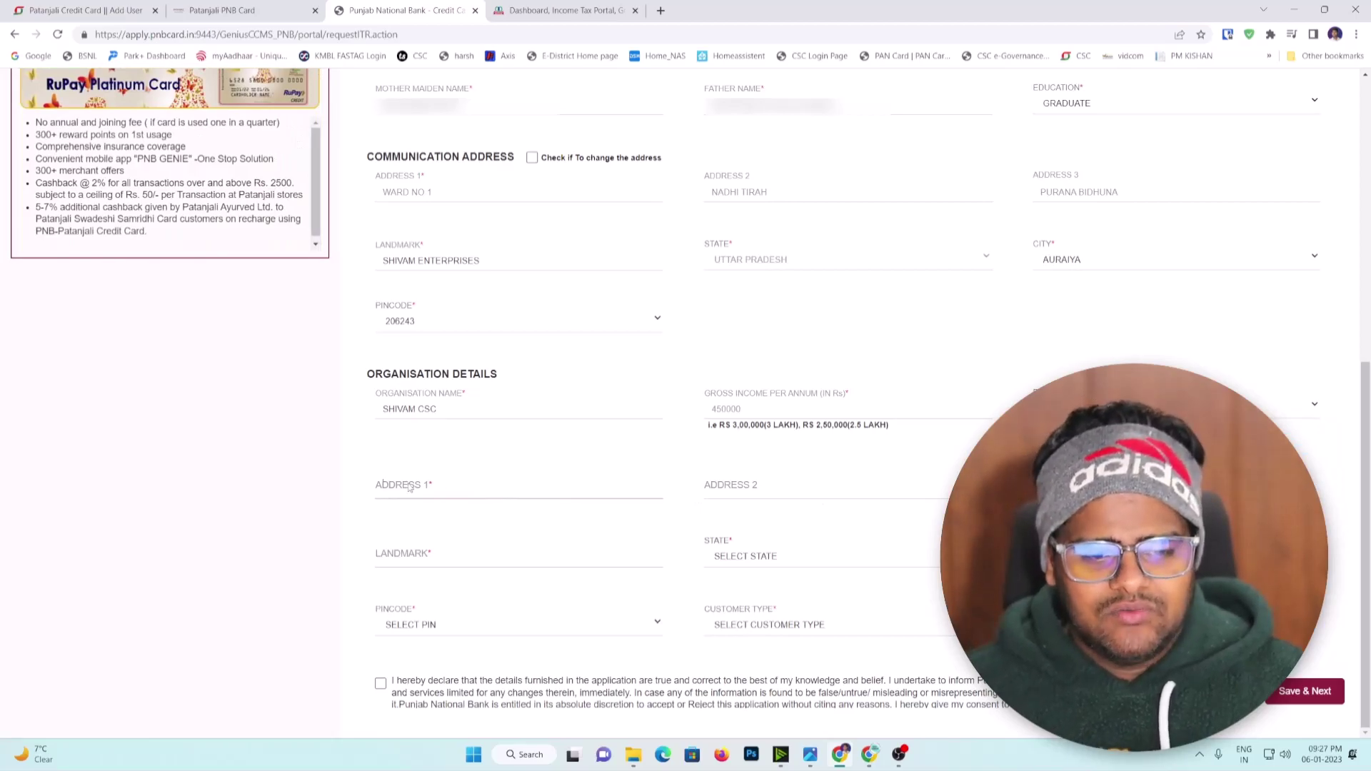
# Step: Enter the organisation's two address lines and its landmark
pyautogui.click(443, 493)
pyautogui.write('DSD')
pyautogui.doubleClick(532, 505)
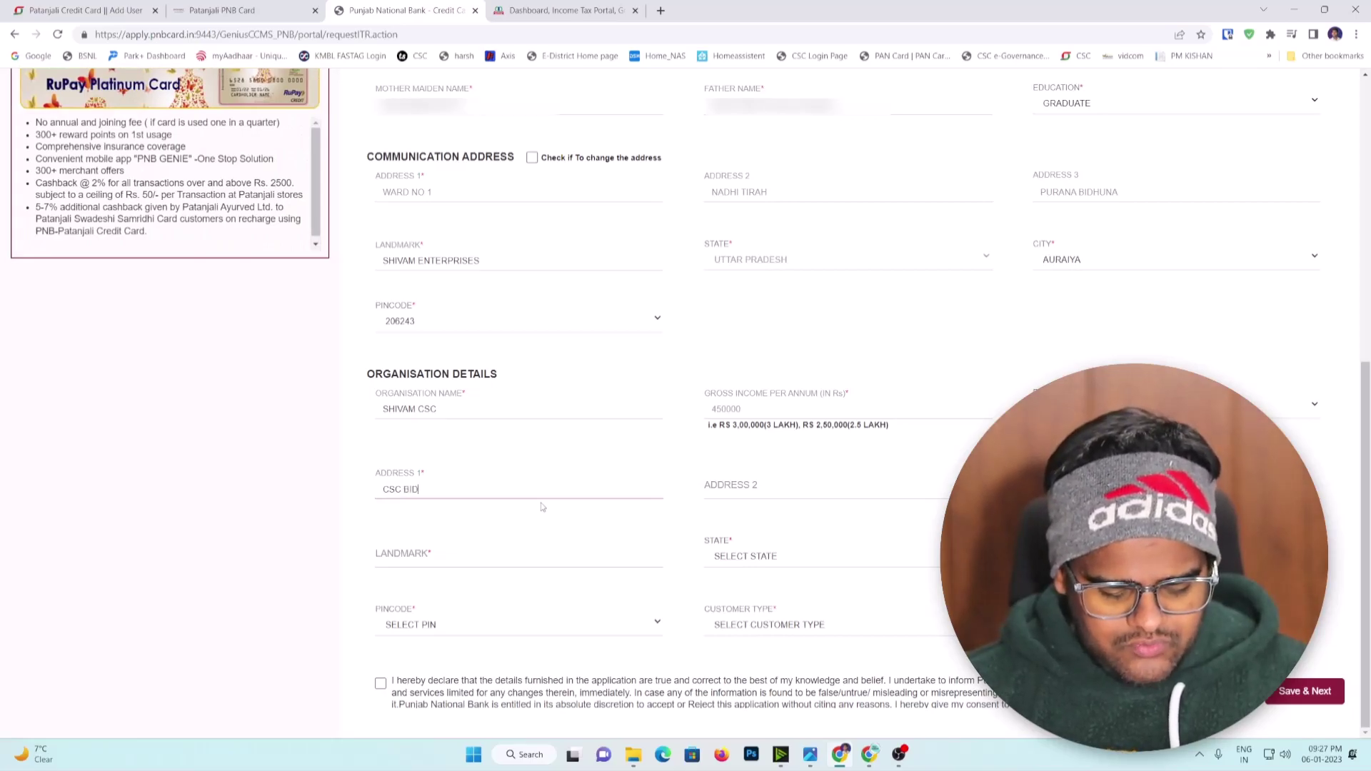
pyautogui.write('CSC BIDHUNA')
pyautogui.press('Tab')
pyautogui.write('N')
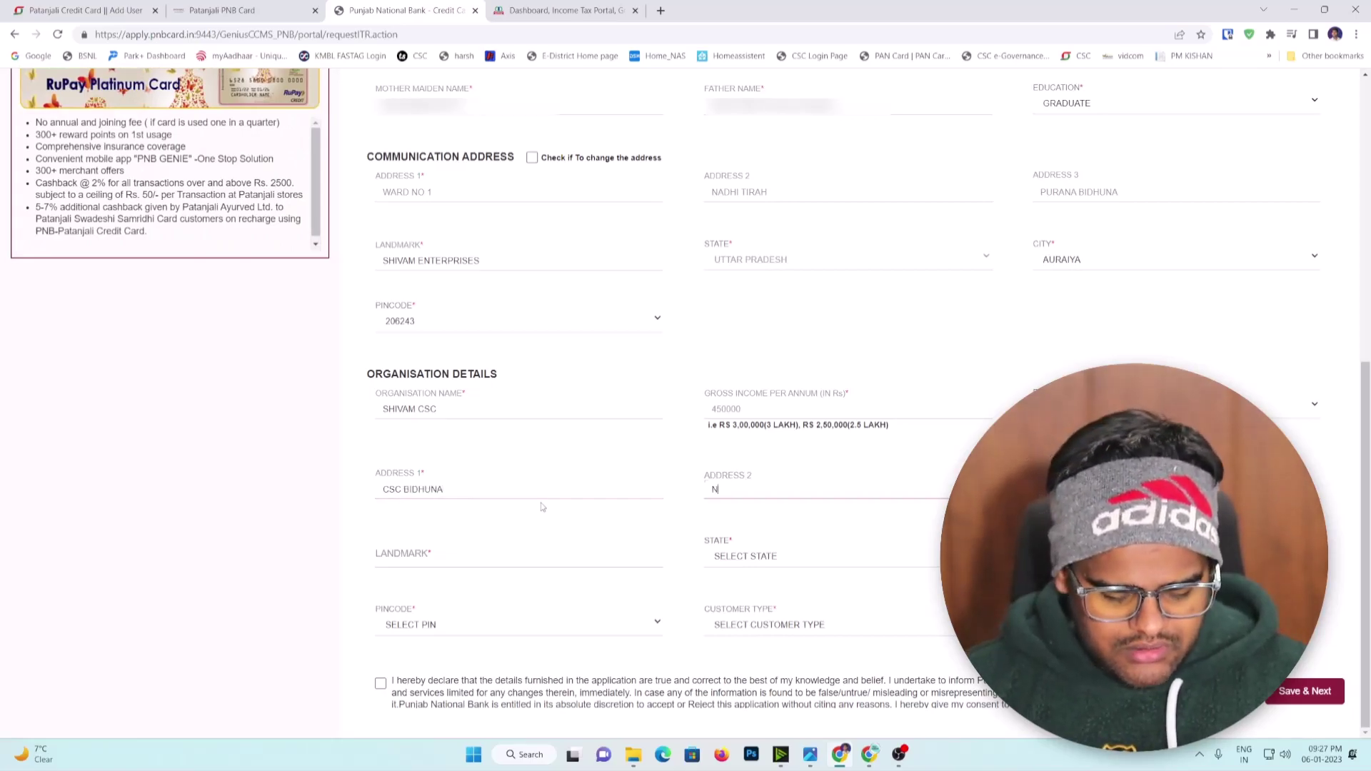
pyautogui.press('BackSpace')
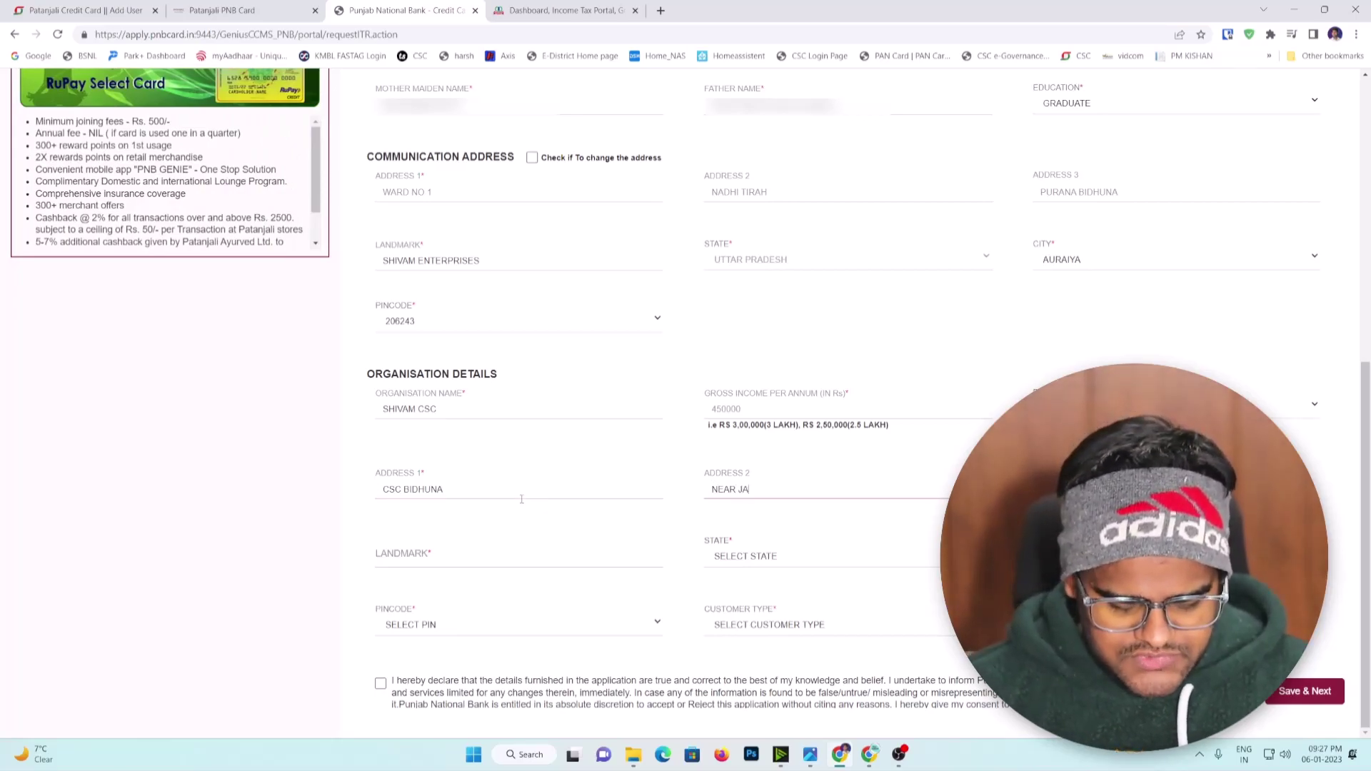
pyautogui.write('JAI SHREE GUEST HOPUSE')
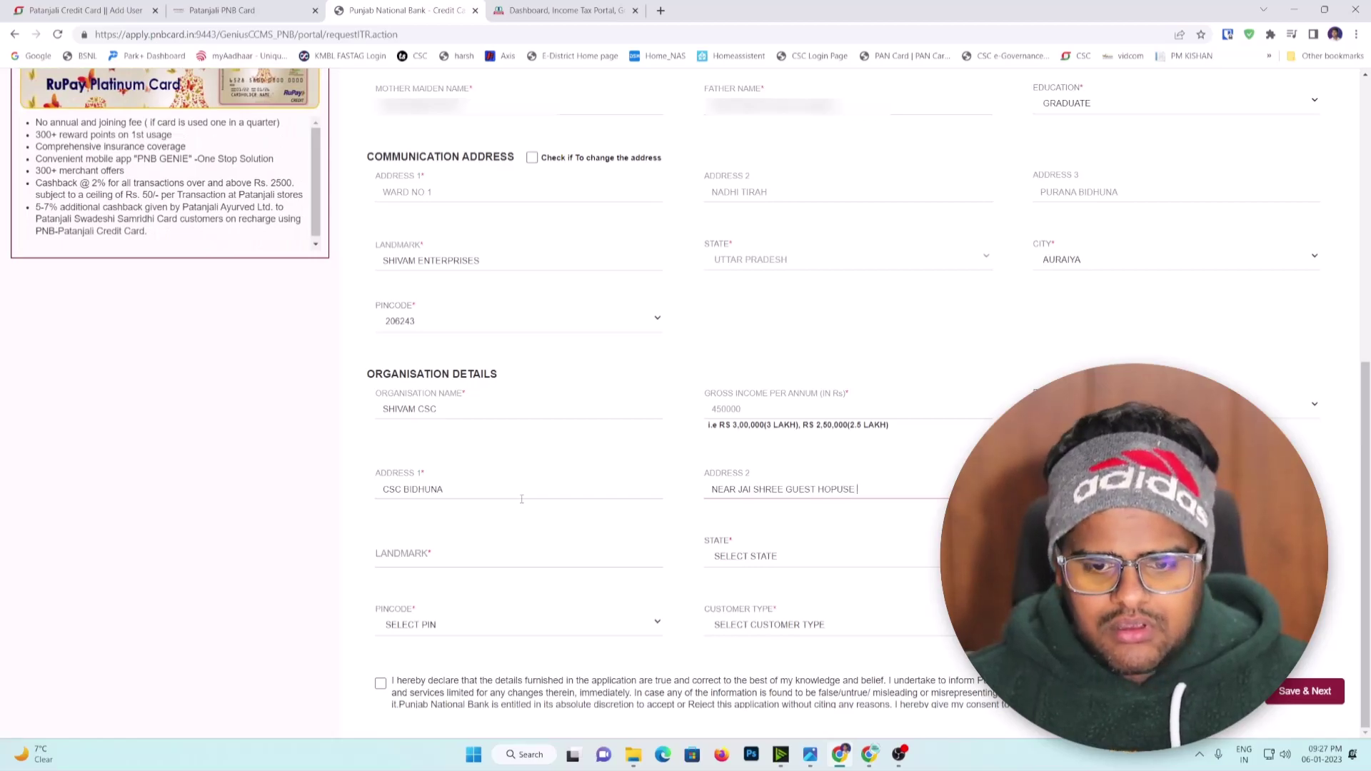
pyautogui.press('BackSpace')
pyautogui.press('BackSpace')
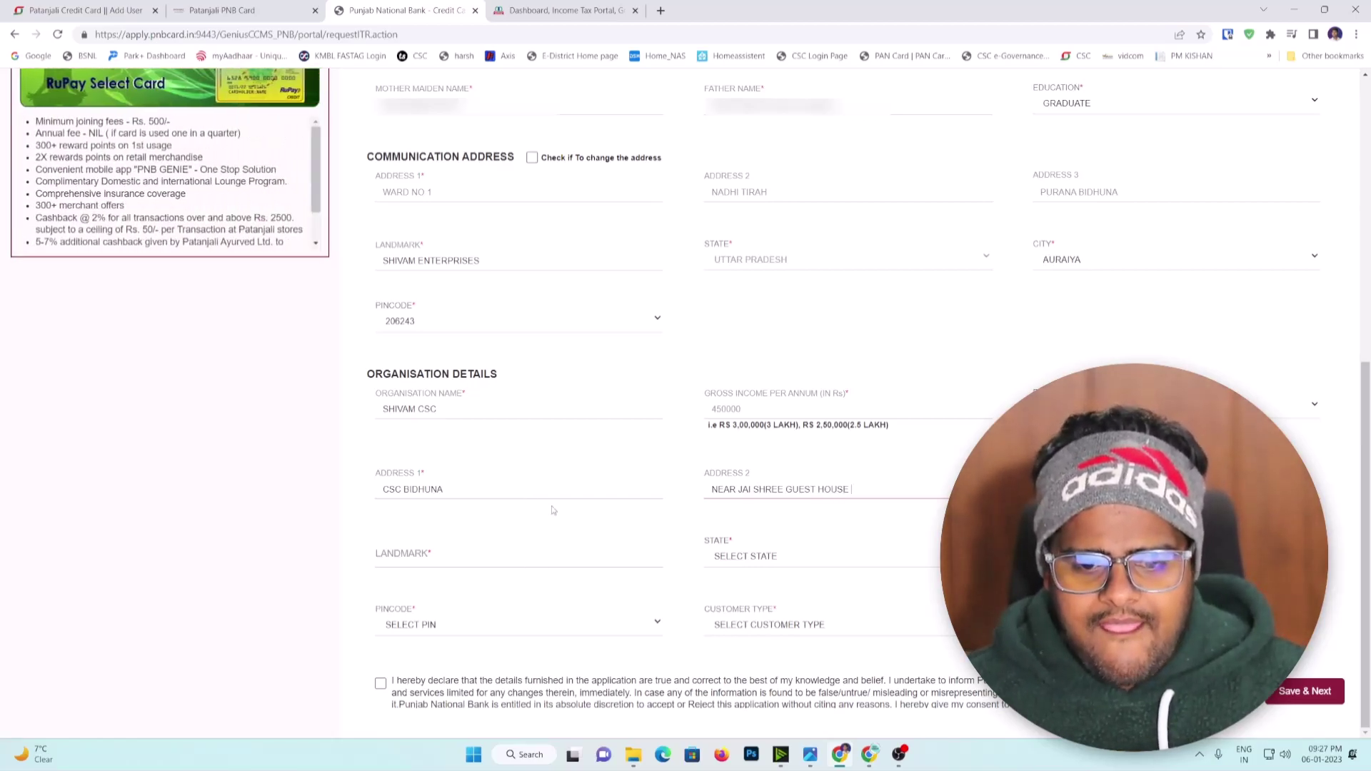
pyautogui.click(457, 564)
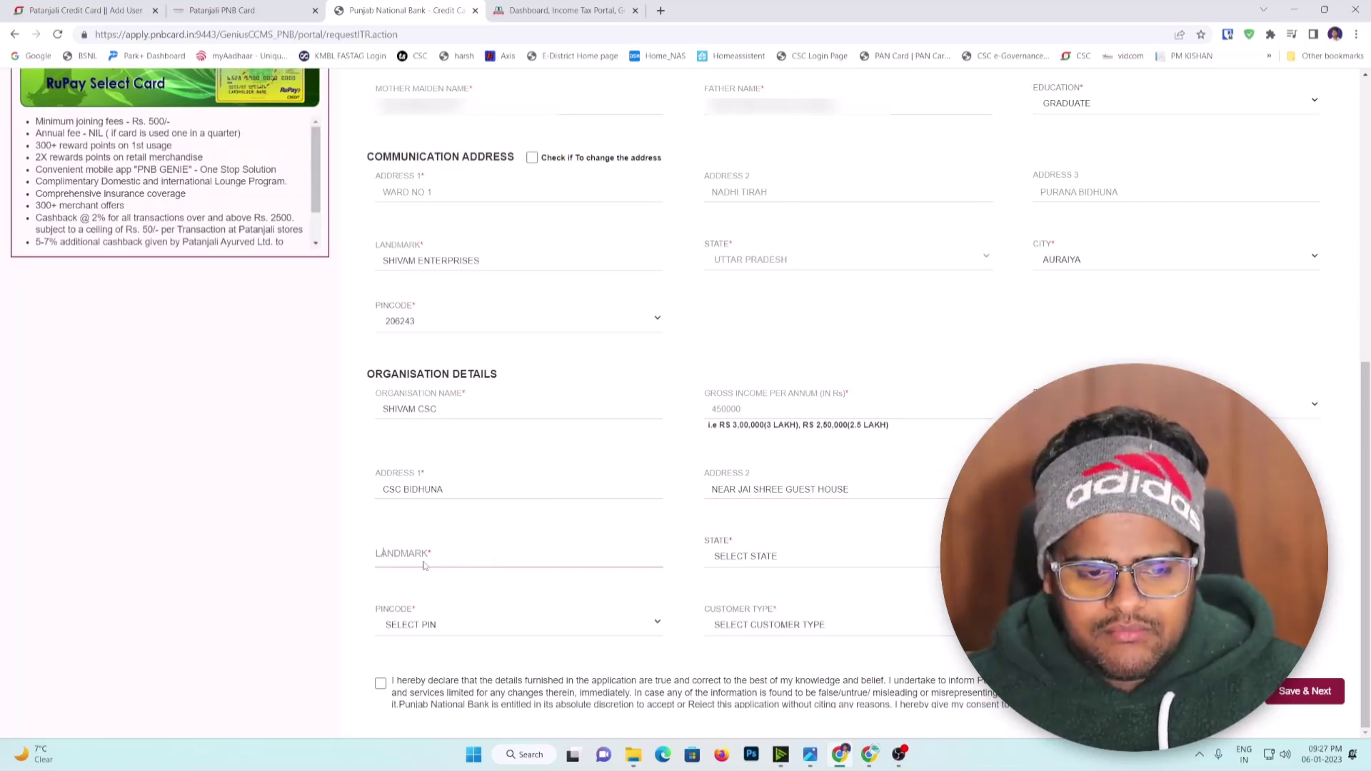
pyautogui.write('NADH')
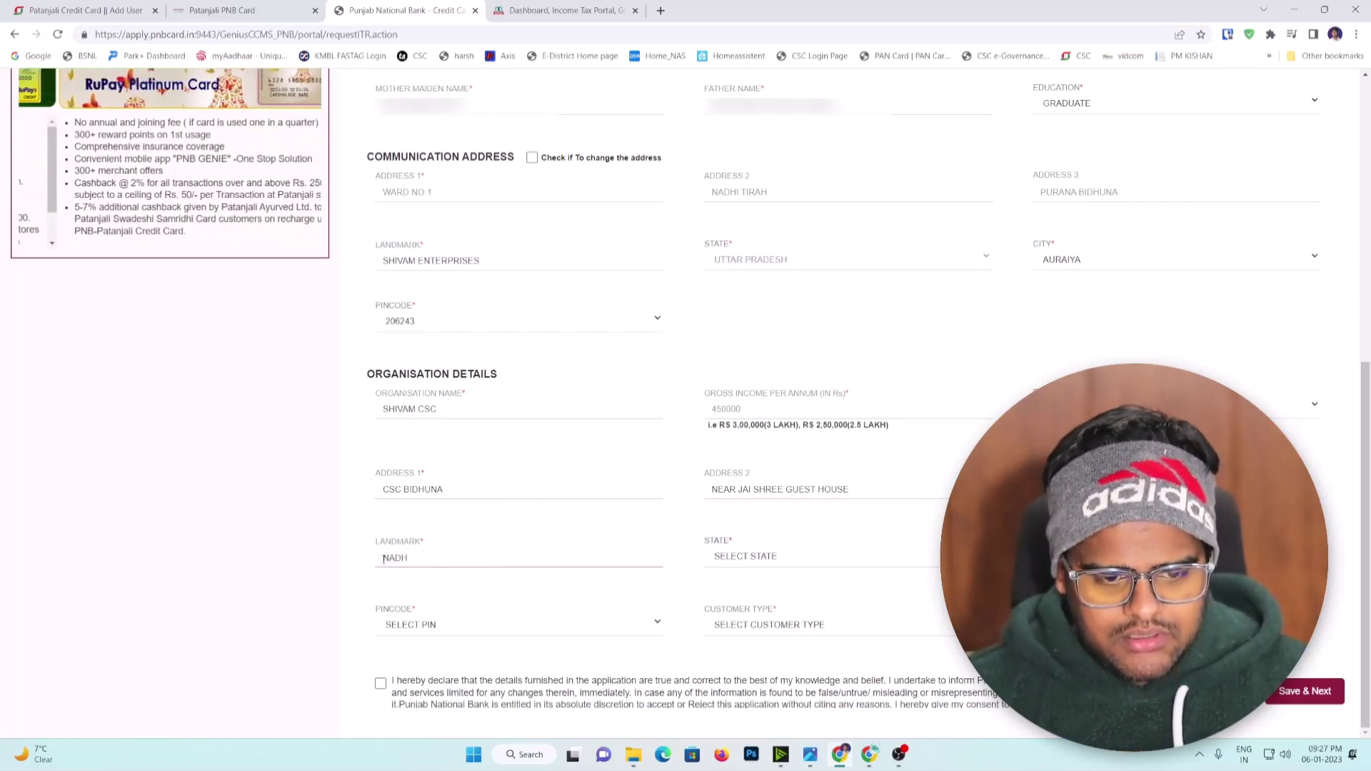
pyautogui.write('I TIRAH')
# Step: Choose state UTTAR PRADESH, the city, pin code and customer type Business, then save
pyautogui.click(793, 557)
pyautogui.scroll(-5, 792, 443)
pyautogui.click(772, 508)
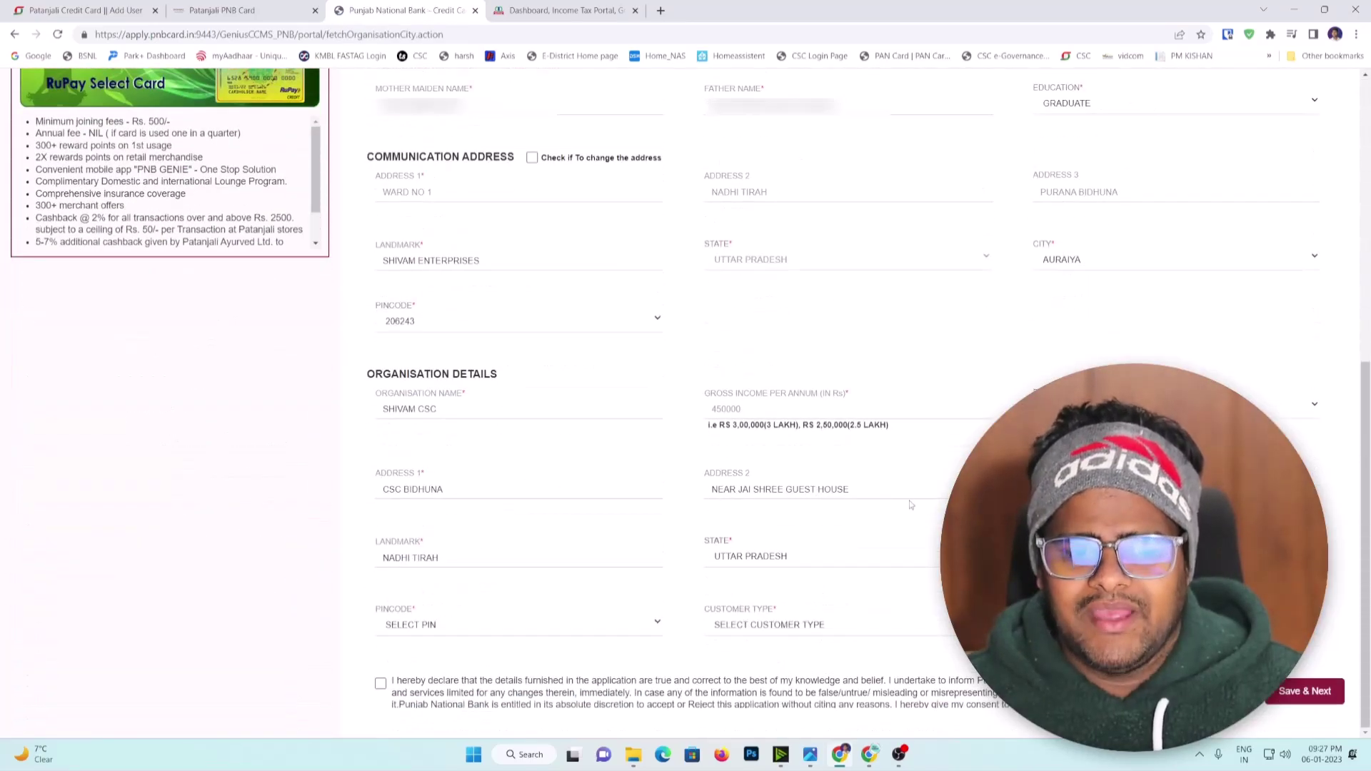
pyautogui.click(1043, 405)
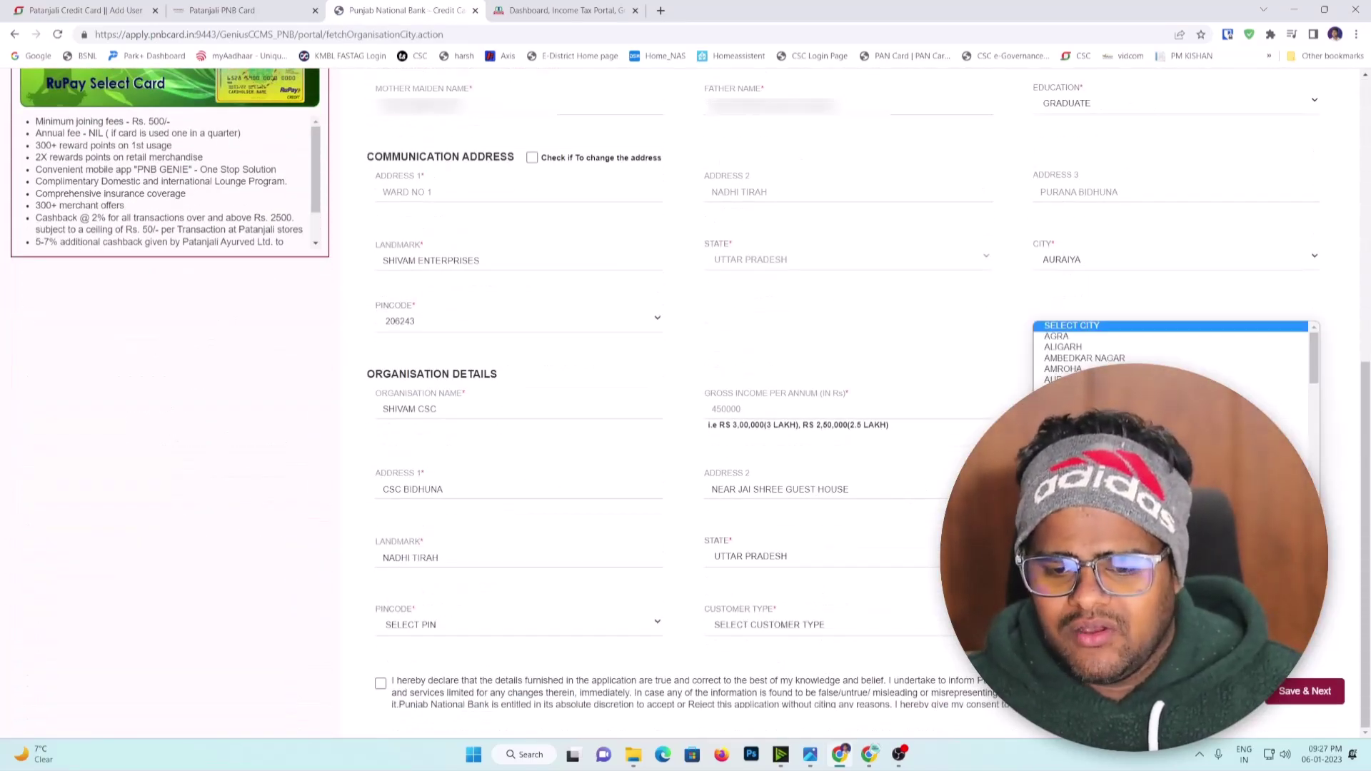
pyautogui.click(1057, 370)
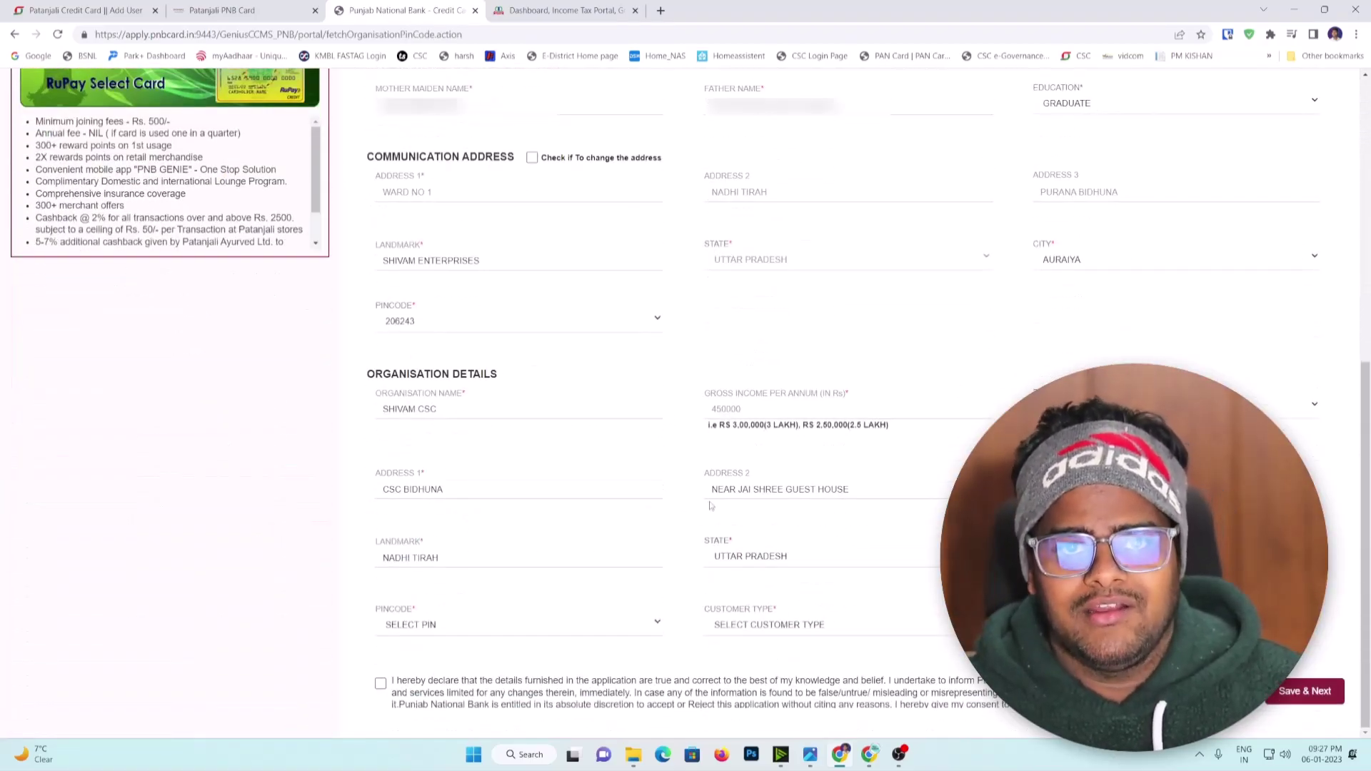
pyautogui.click(464, 625)
pyautogui.press('Down')
pyautogui.press('Down')
pyautogui.press('Down')
pyautogui.press('Down')
pyautogui.press('Down')
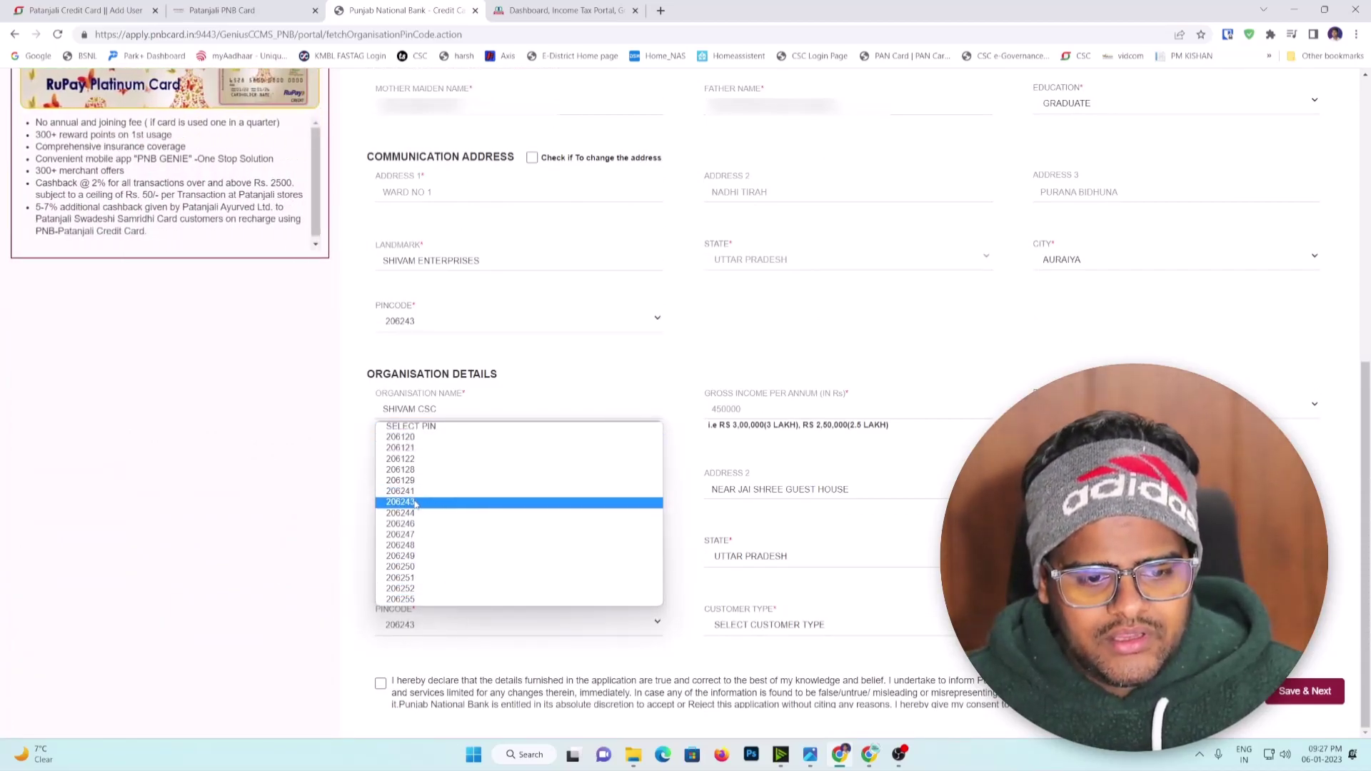
pyautogui.press('Return')
pyautogui.click(809, 622)
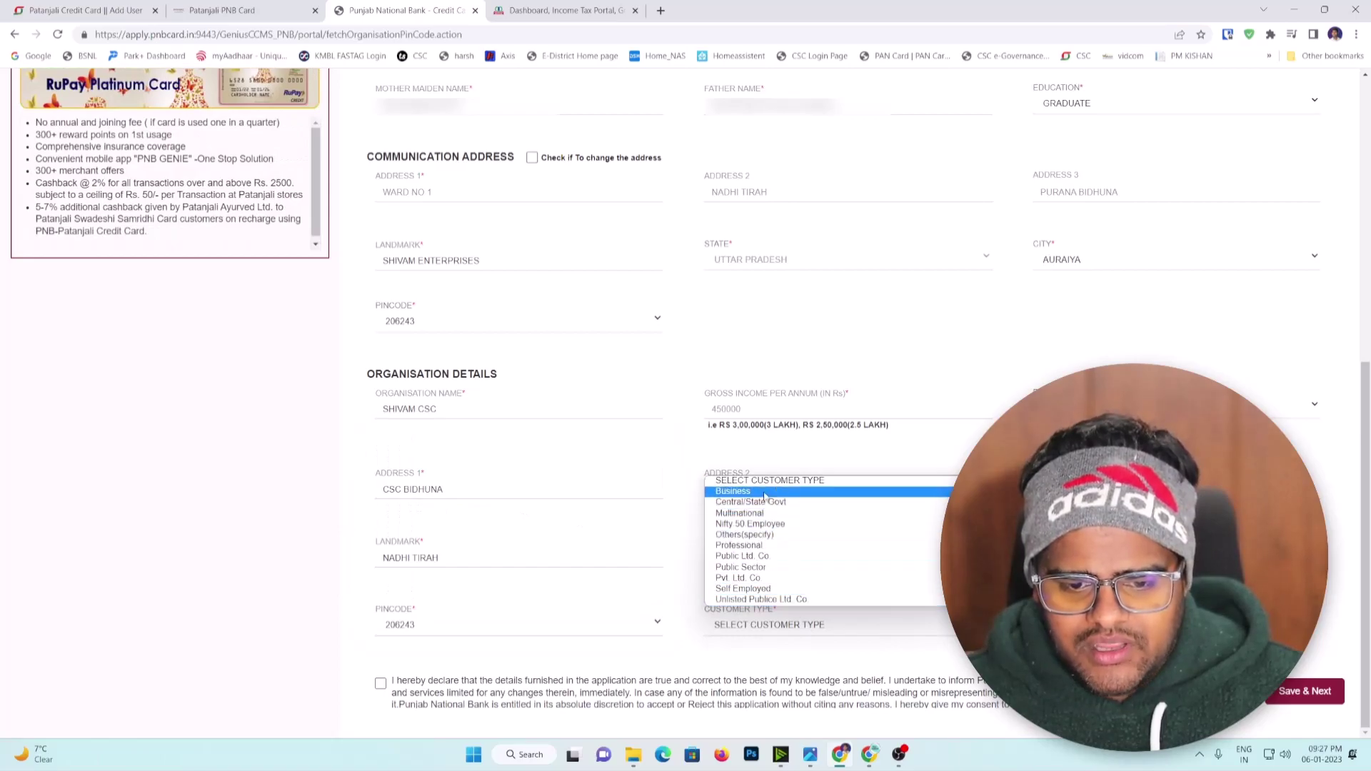
pyautogui.press('Up')
pyautogui.press('Up')
pyautogui.press('Up')
pyautogui.press('Up')
pyautogui.press('Up')
pyautogui.press('Up')
pyautogui.press('Up')
pyautogui.press('Up')
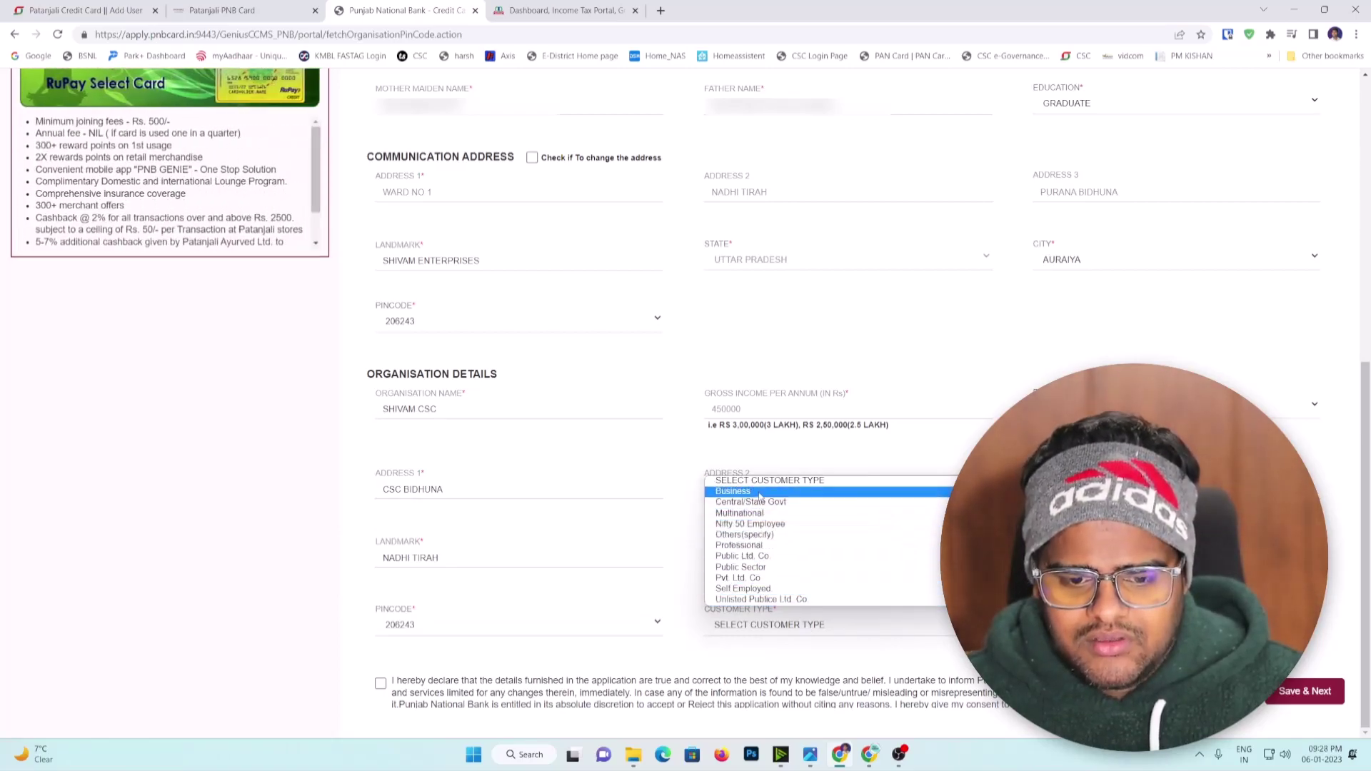
pyautogui.press('Return')
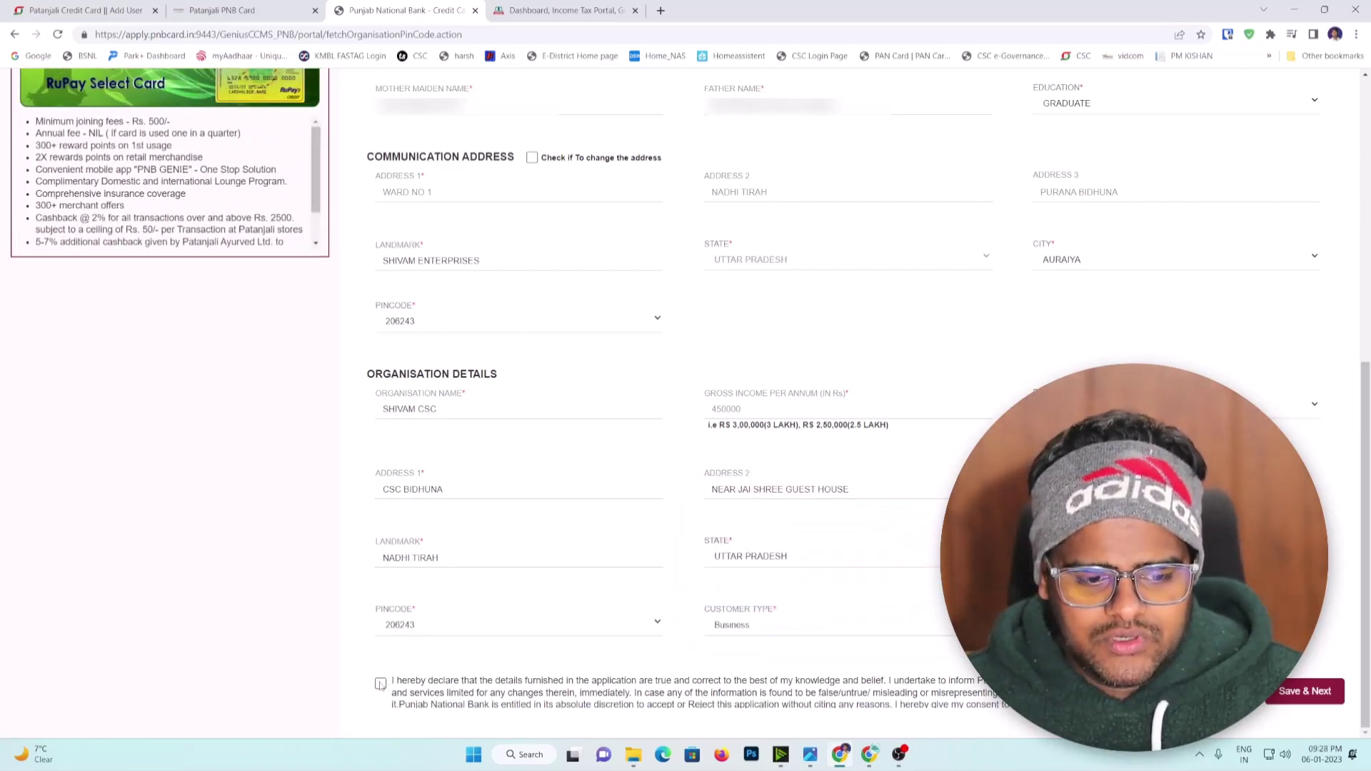
pyautogui.click(1304, 690)
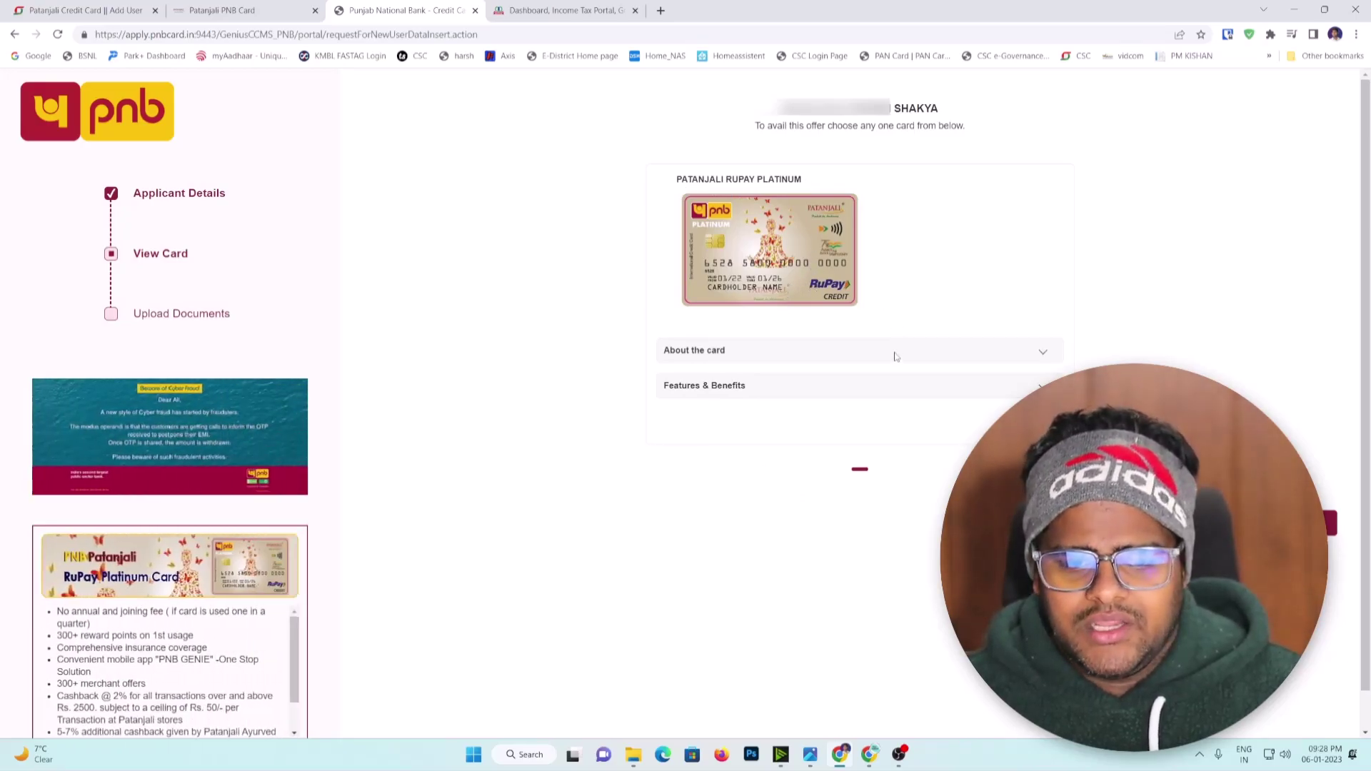
# Step: Review the Patanjali RuPay Platinum card's details and benefits, select it, and save
pyautogui.click(1046, 353)
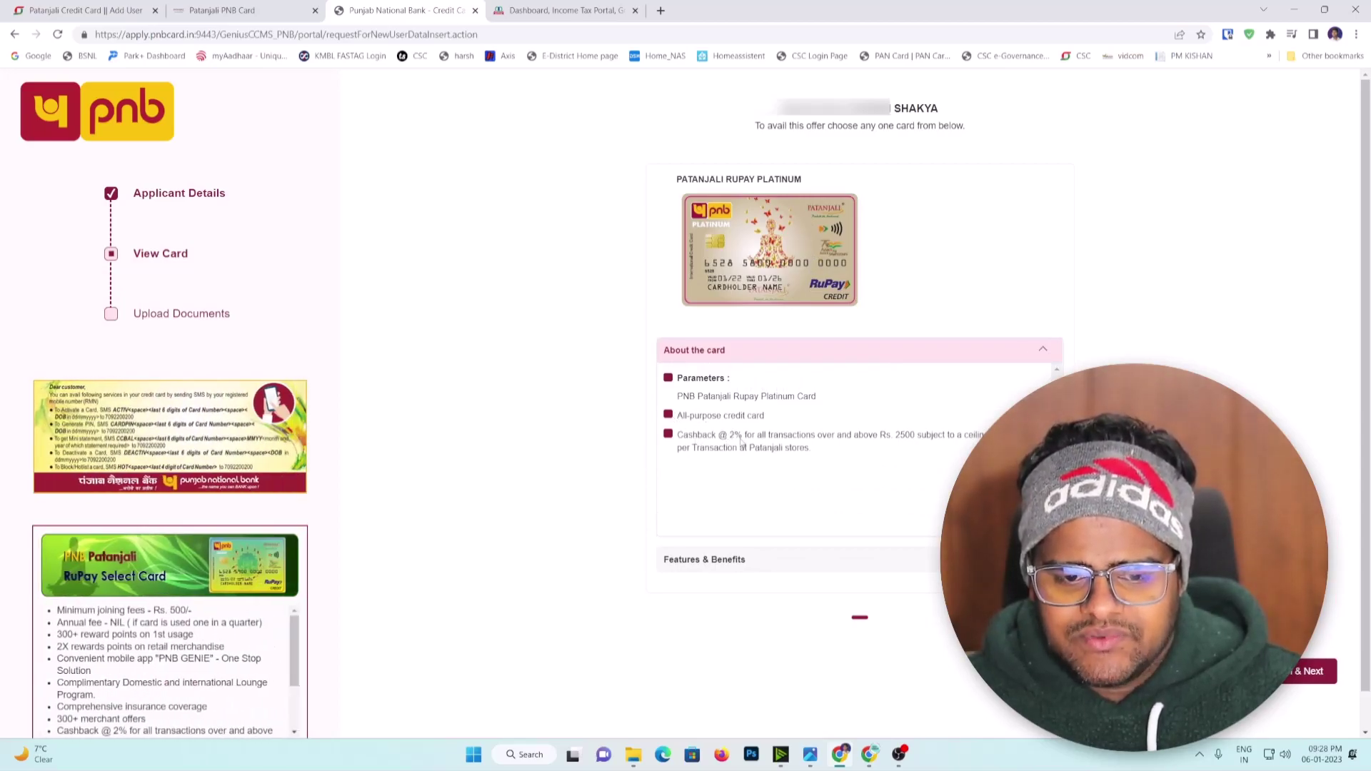
pyautogui.scroll(-1, 743, 444)
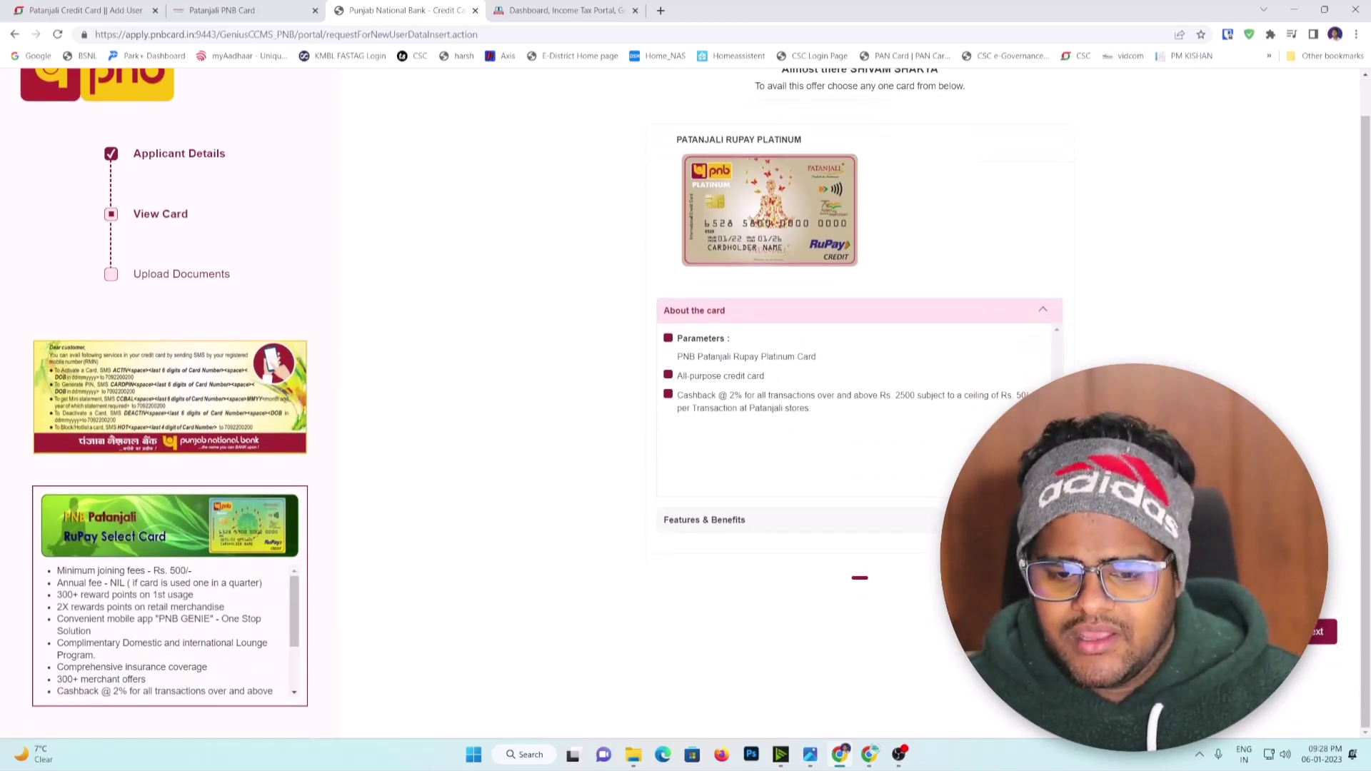
pyautogui.click(1043, 520)
pyautogui.click(871, 225)
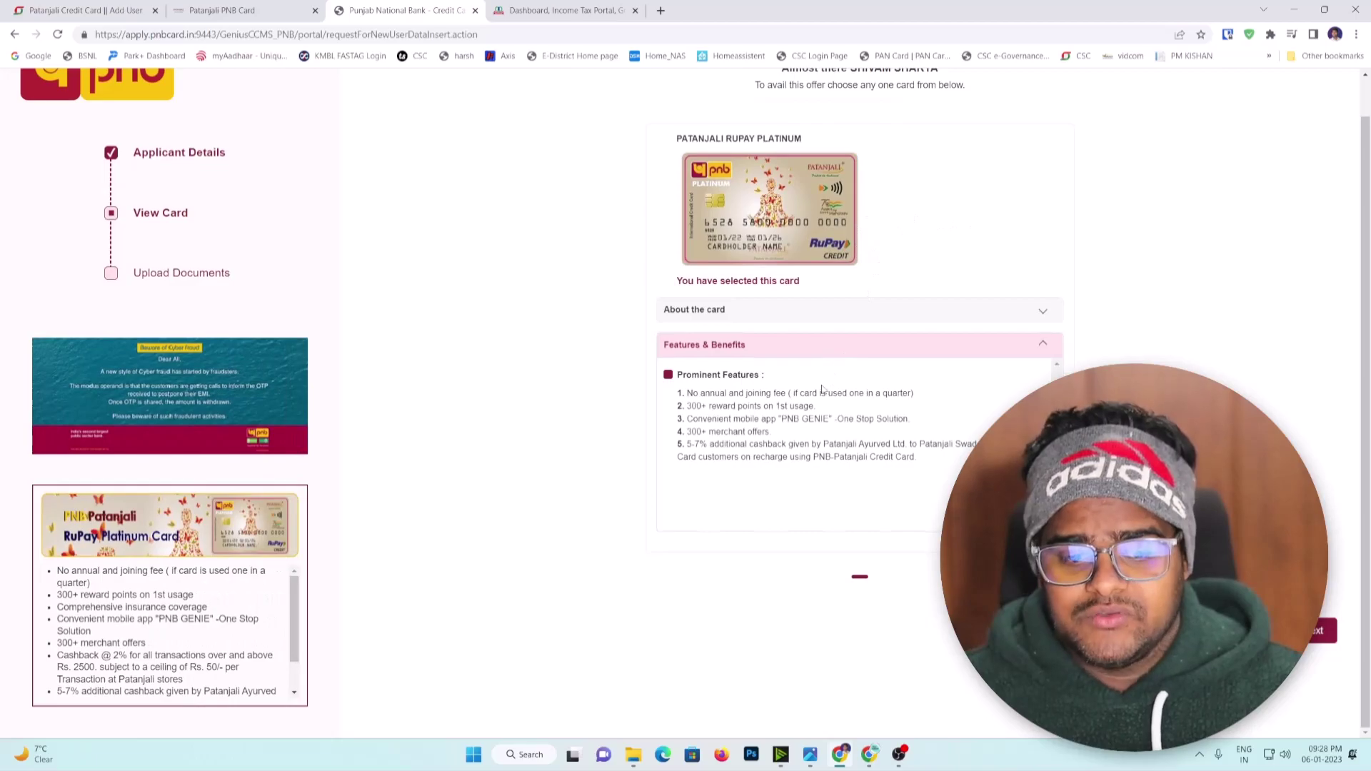
pyautogui.scroll(1, 823, 384)
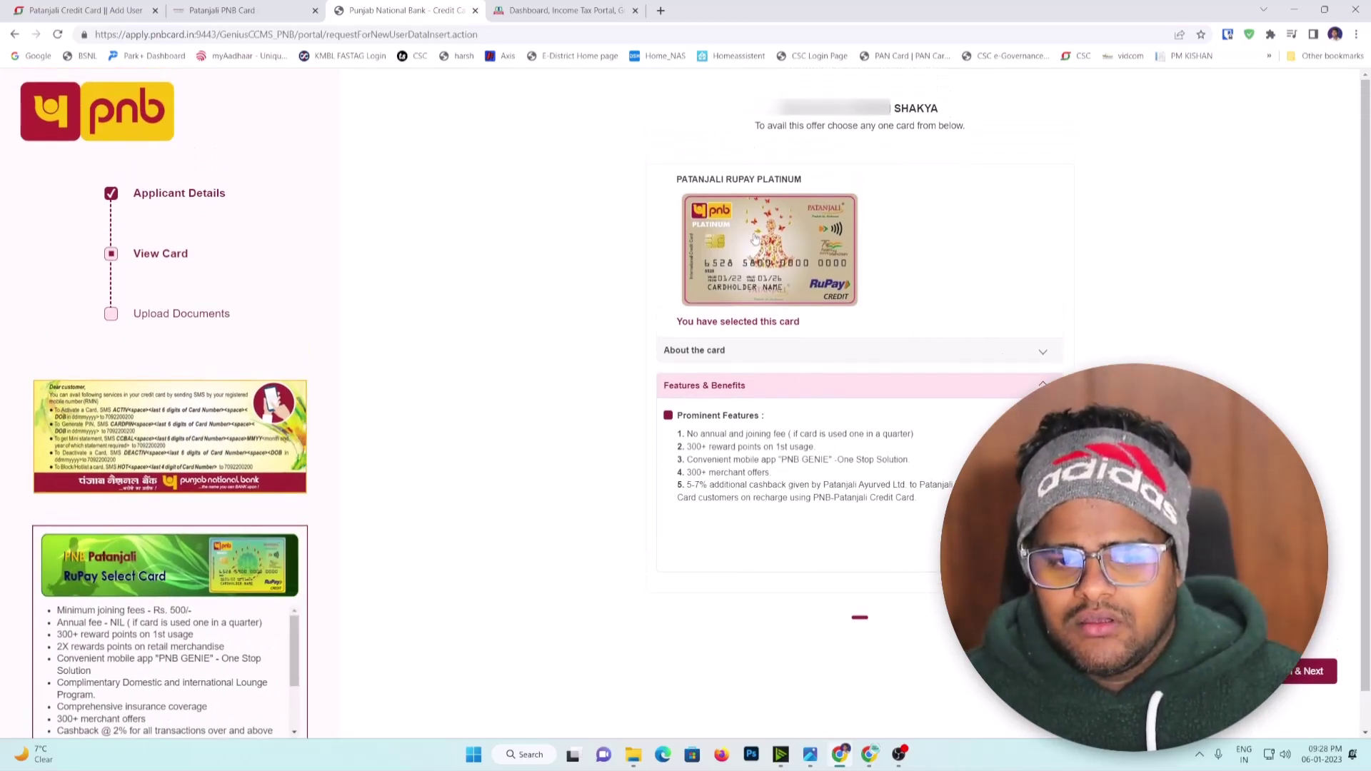
pyautogui.click(1313, 671)
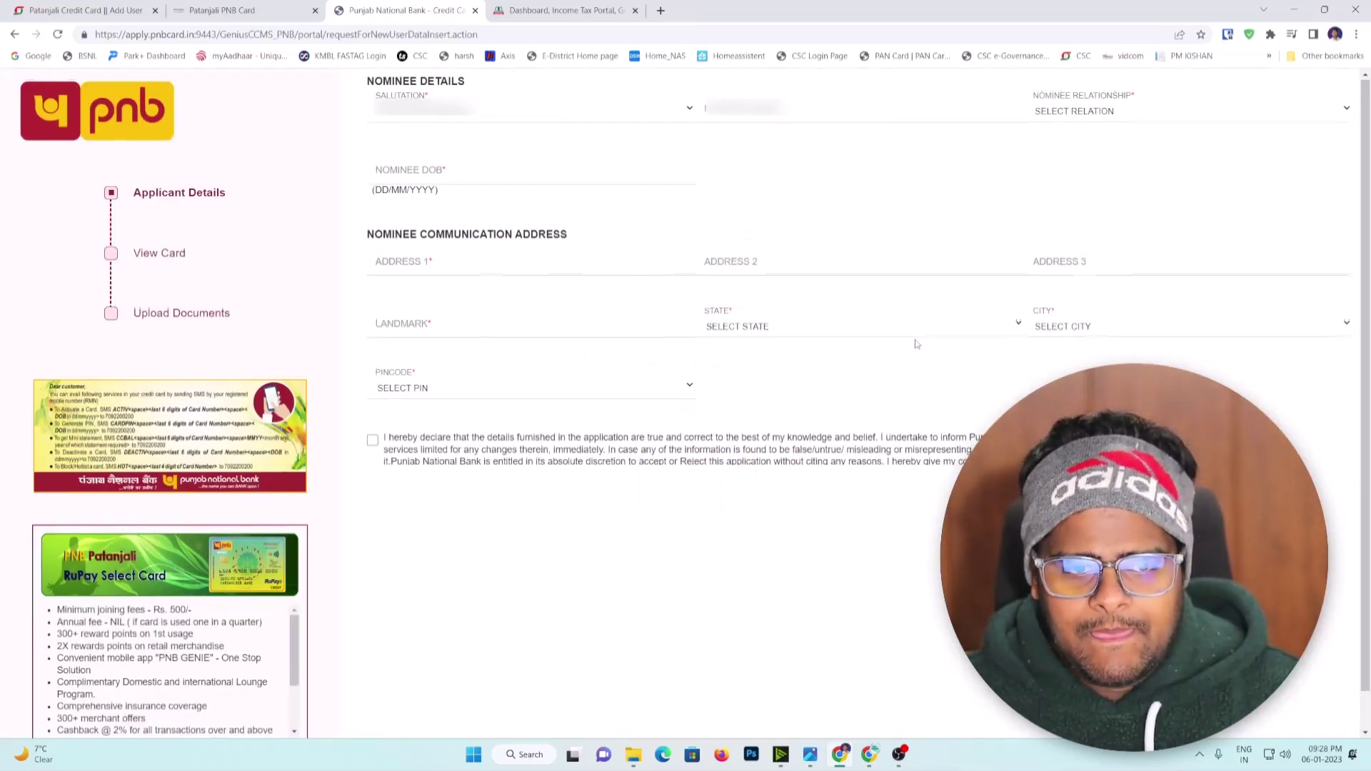
pyautogui.click(534, 114)
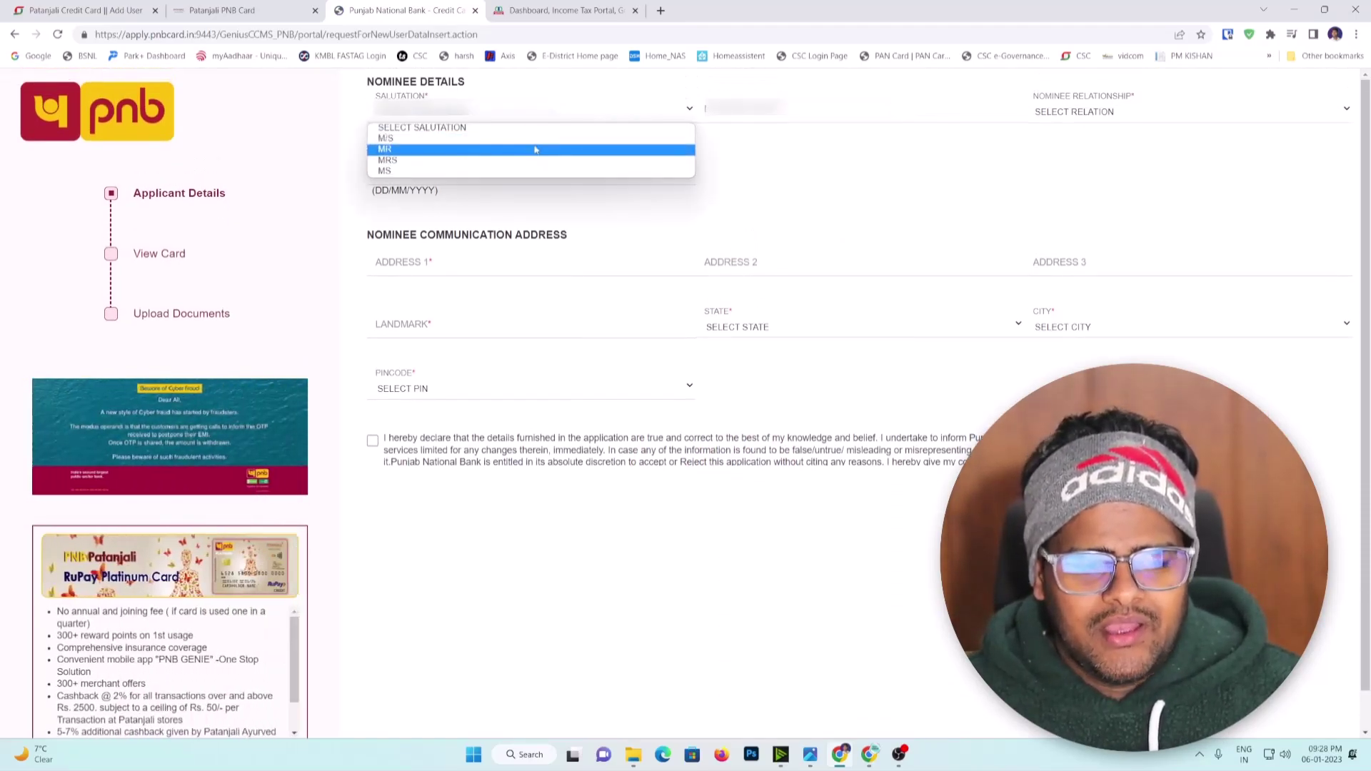
pyautogui.click(535, 160)
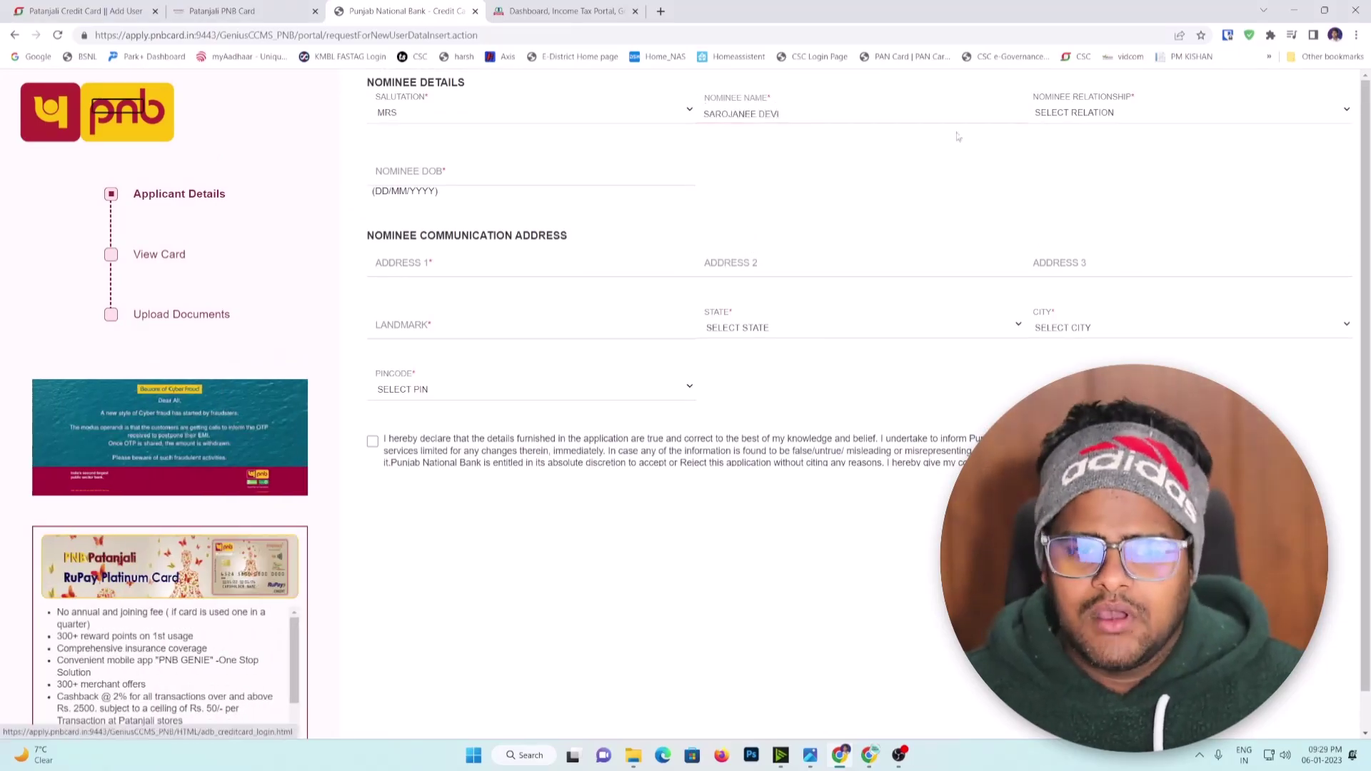
pyautogui.click(1111, 112)
pyautogui.click(1050, 214)
pyautogui.click(511, 171)
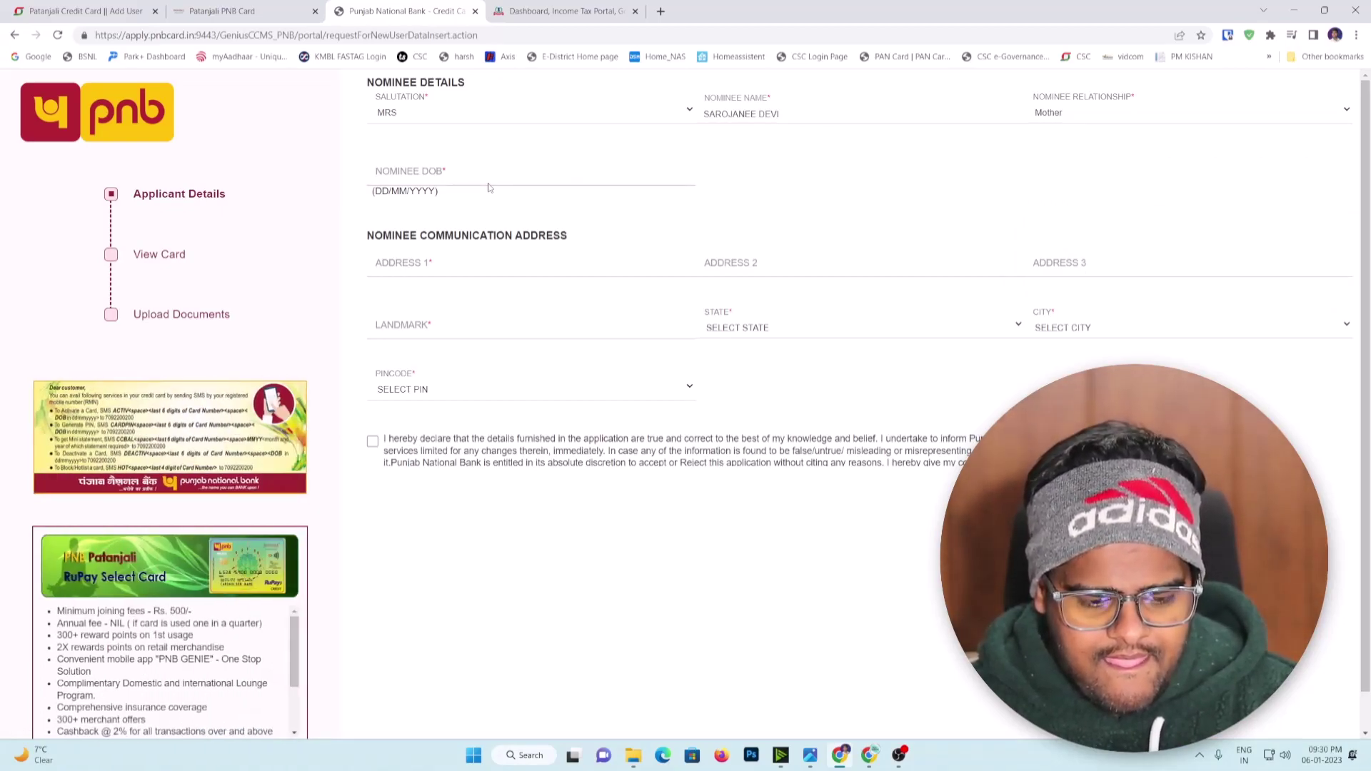
pyautogui.click(500, 176)
pyautogui.click(480, 270)
pyautogui.write('NADHI TIRAH')
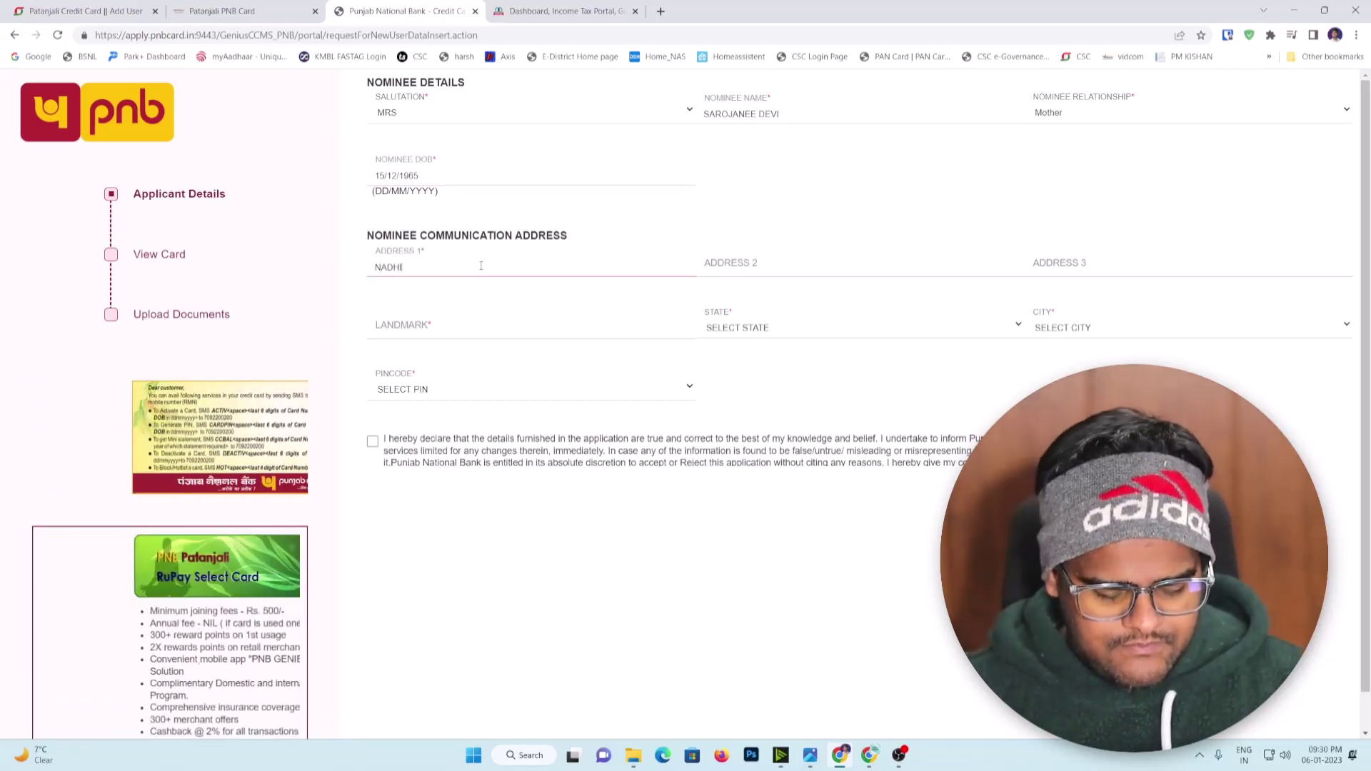
pyautogui.press('Tab')
pyautogui.write('BIDHUNA')
pyautogui.press('Tab')
pyautogui.write('BIDHUNA')
pyautogui.press('Tab')
pyautogui.write('AURAIYA')
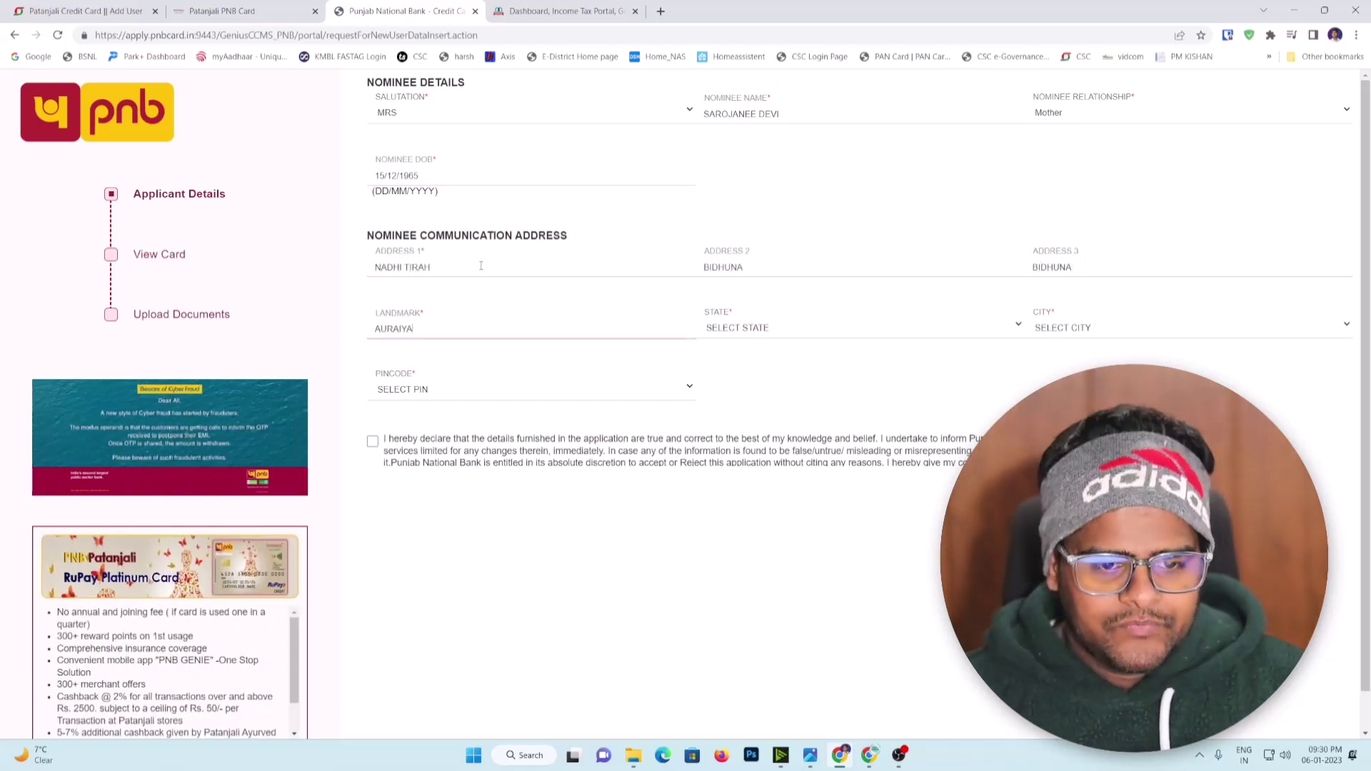
pyautogui.click(857, 327)
pyautogui.press('Return')
pyautogui.click(604, 391)
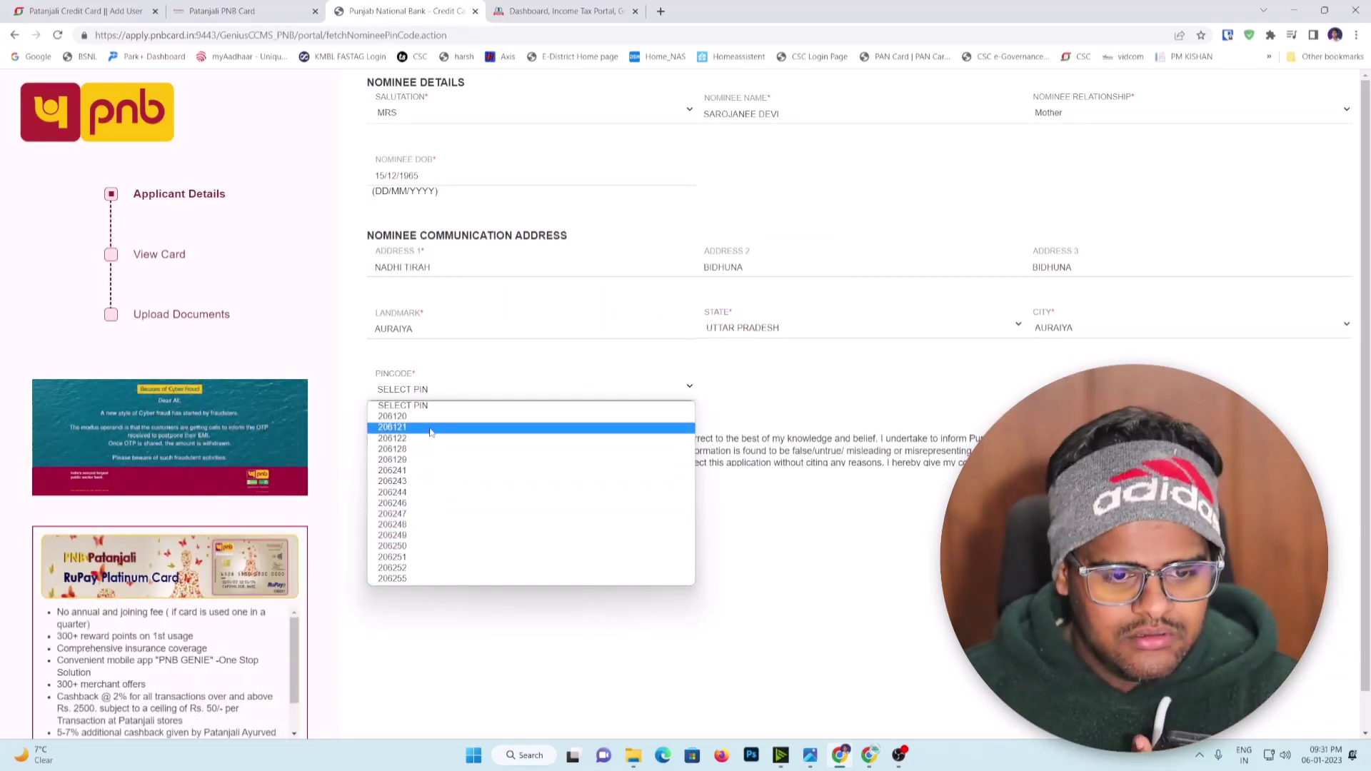
pyautogui.click(428, 481)
pyautogui.click(372, 441)
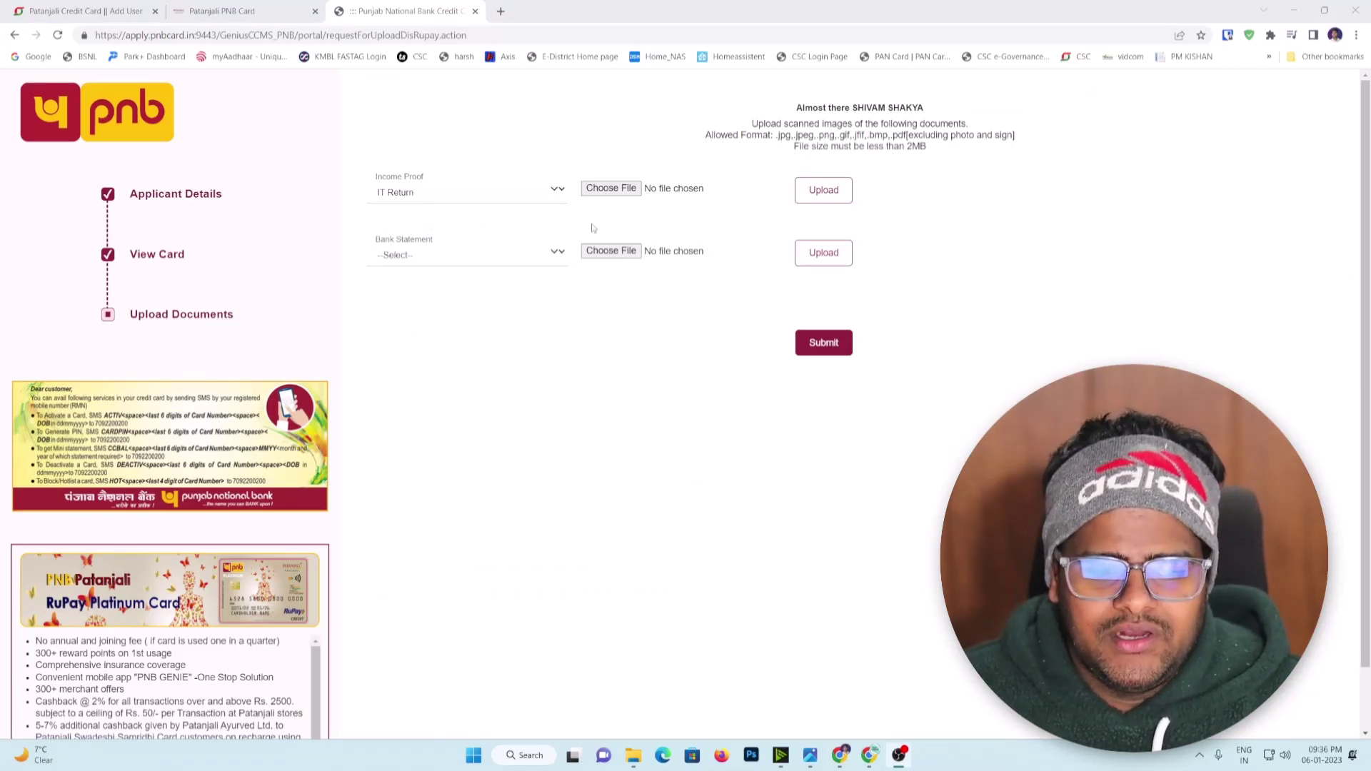
# Step: Search 'itr' in a new tab and go to the Income Tax e-Filing login page
pyautogui.click(501, 12)
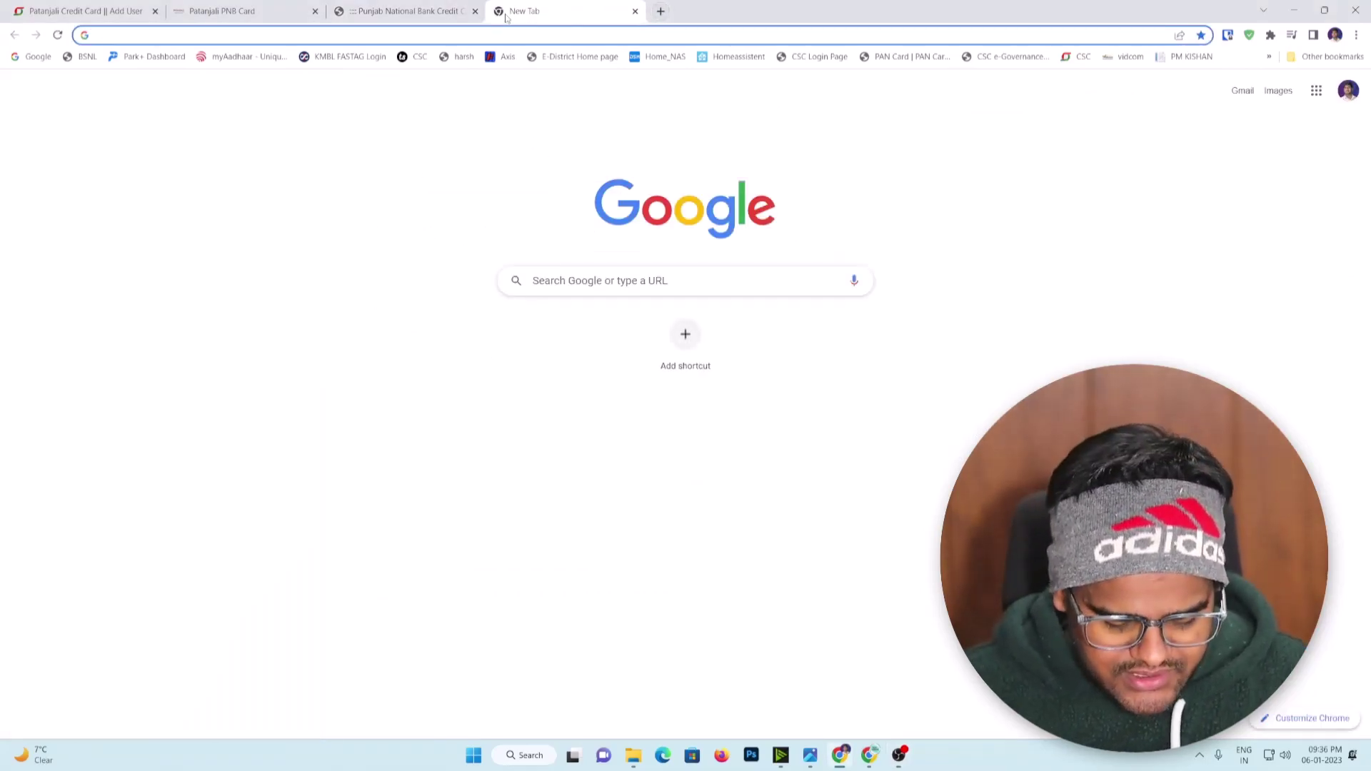
pyautogui.write('itr')
pyautogui.press('Return')
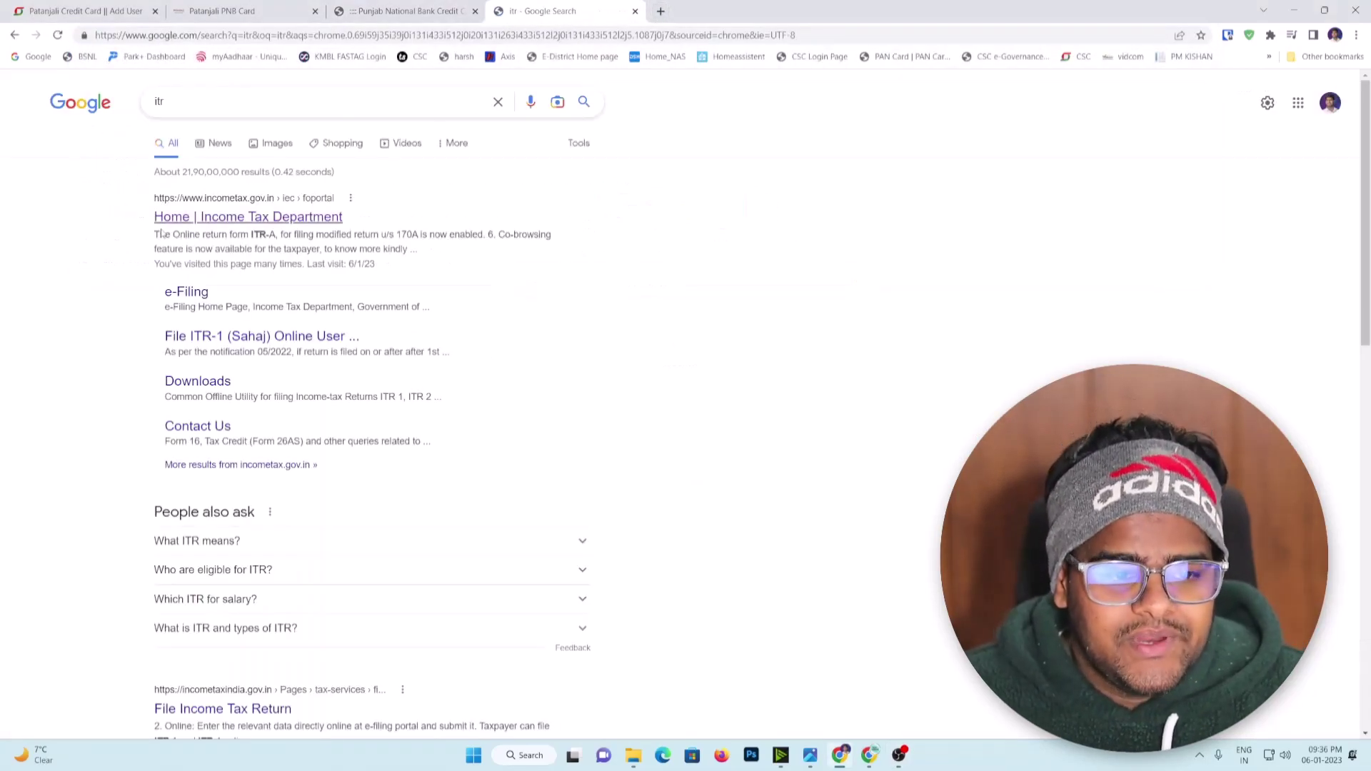
pyautogui.click(184, 224)
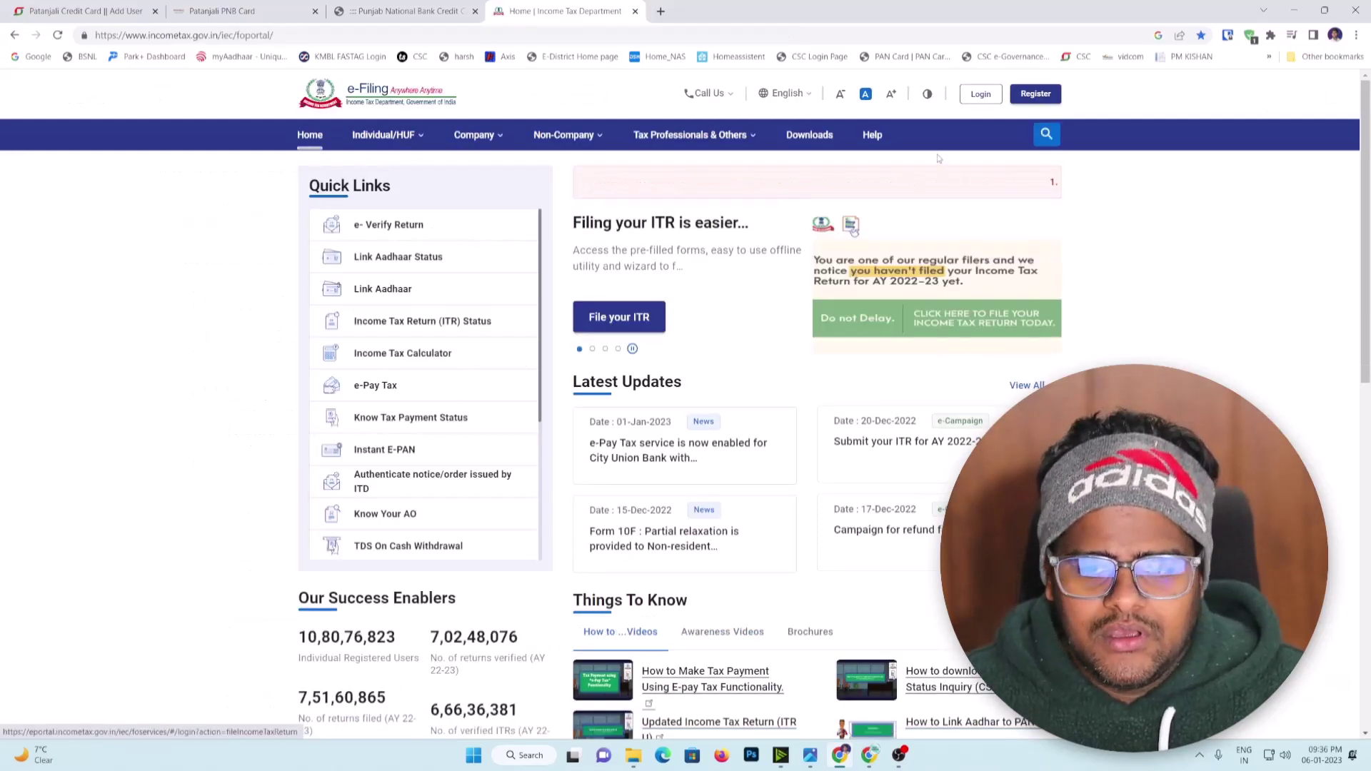
pyautogui.click(979, 94)
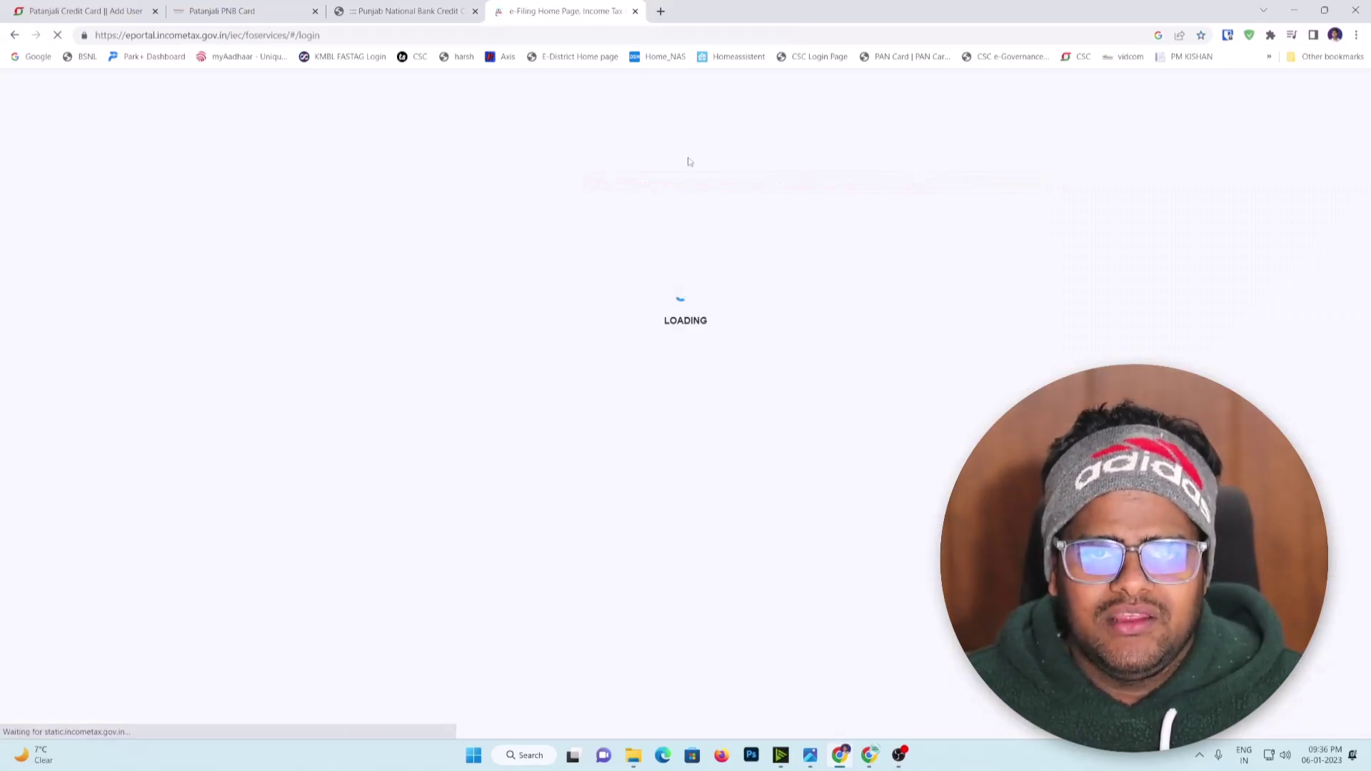
# Step: Sign in with the taxpayer's PAN and password, confirming the secure access message
pyautogui.click(489, 333)
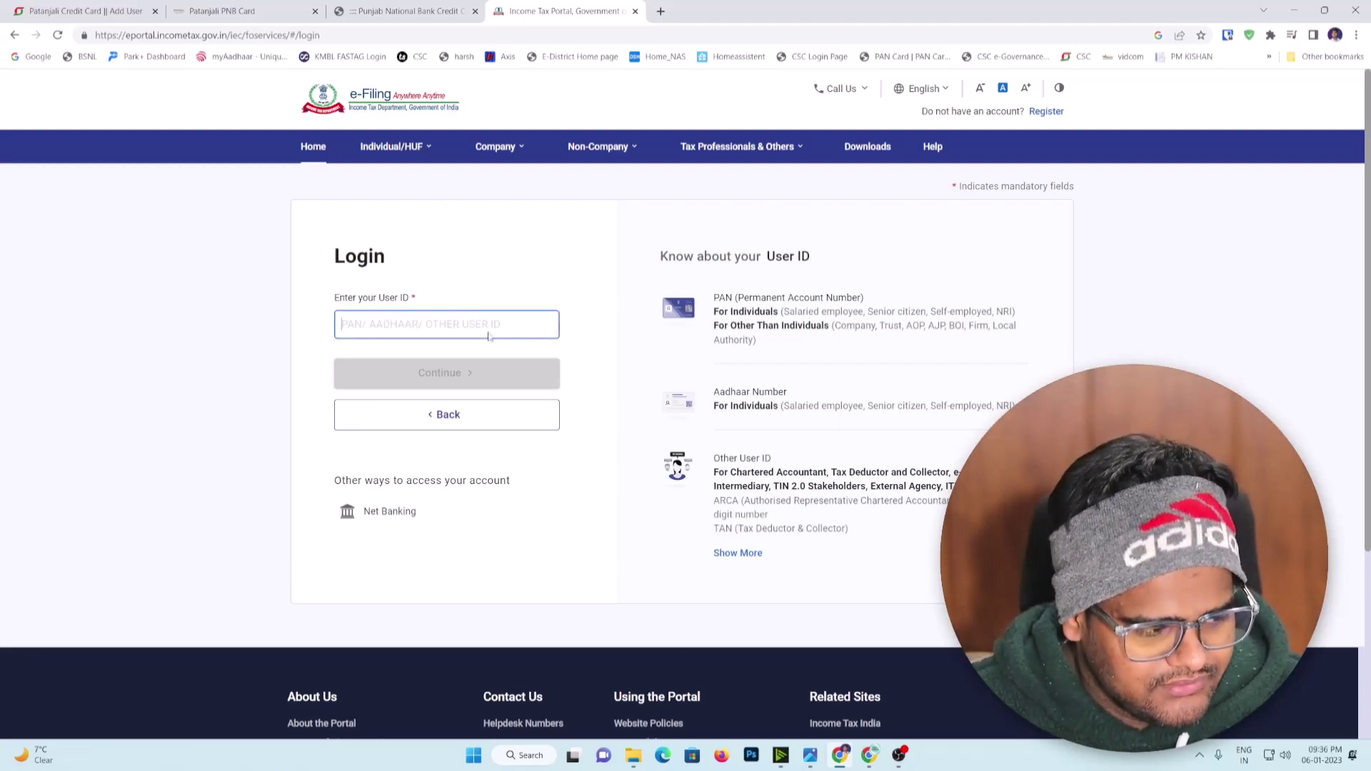
pyautogui.click(480, 374)
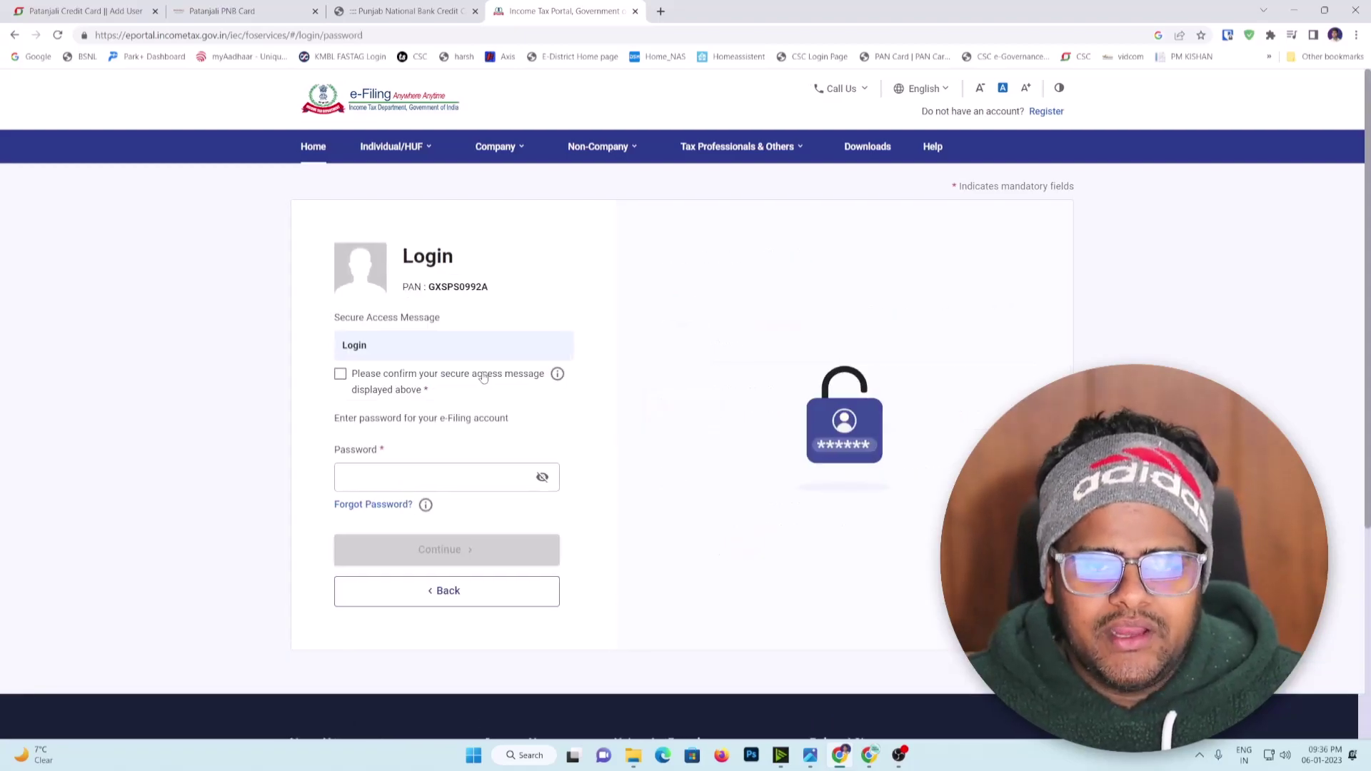
pyautogui.click(358, 479)
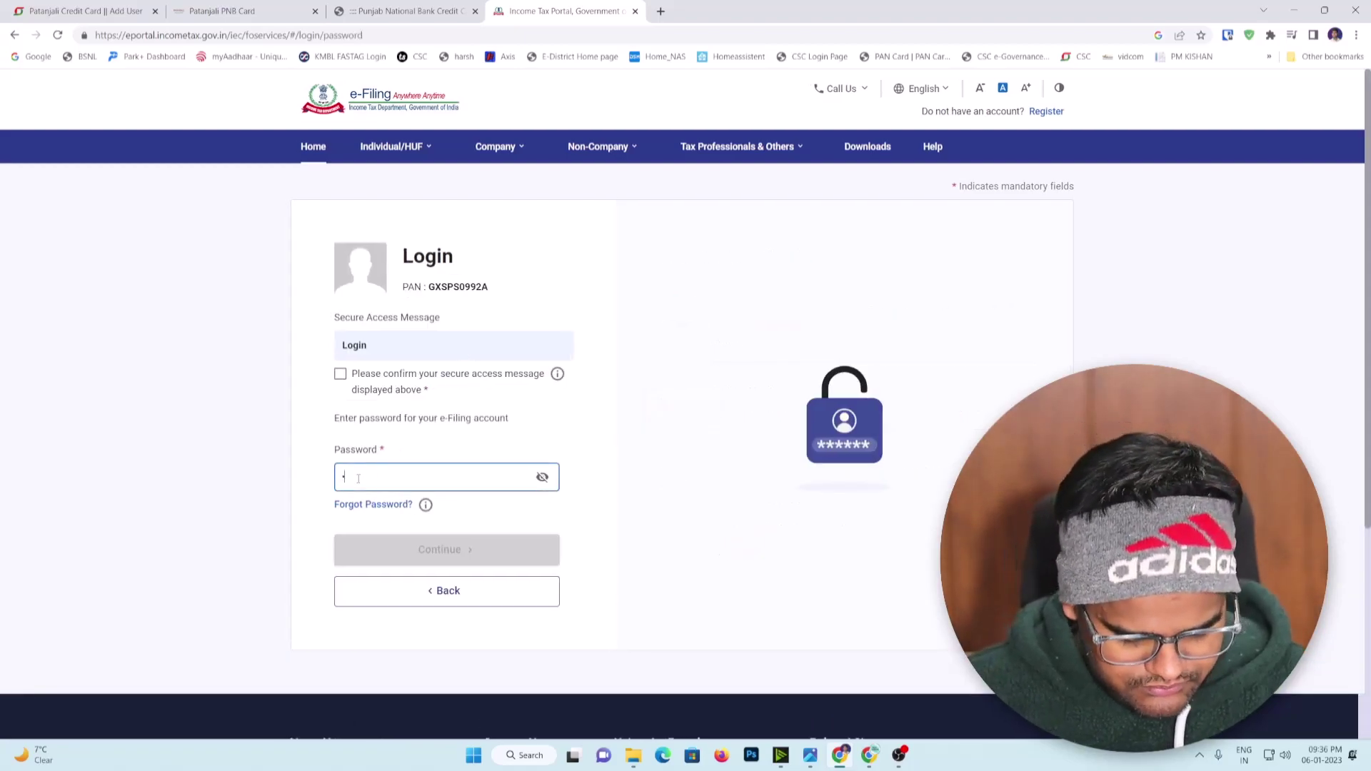
pyautogui.write('•••••••••••')
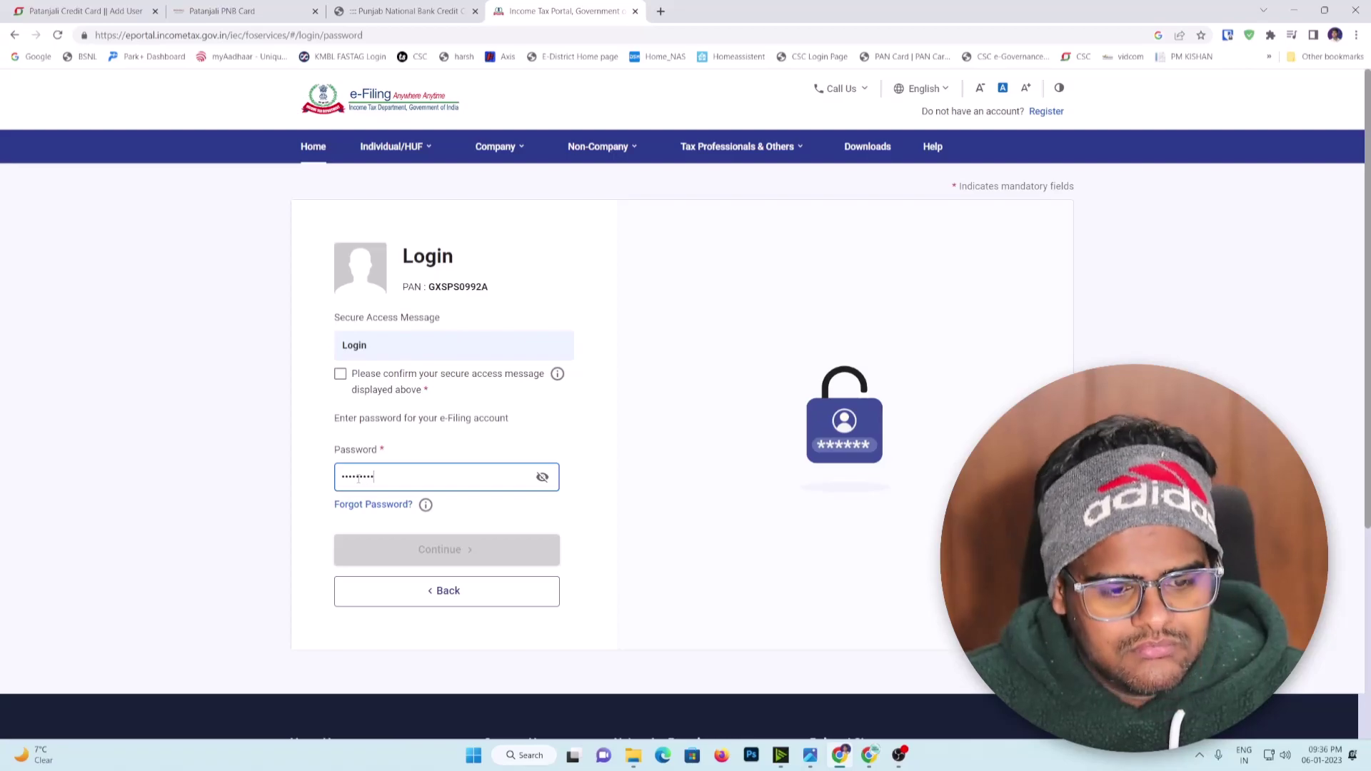
pyautogui.click(340, 373)
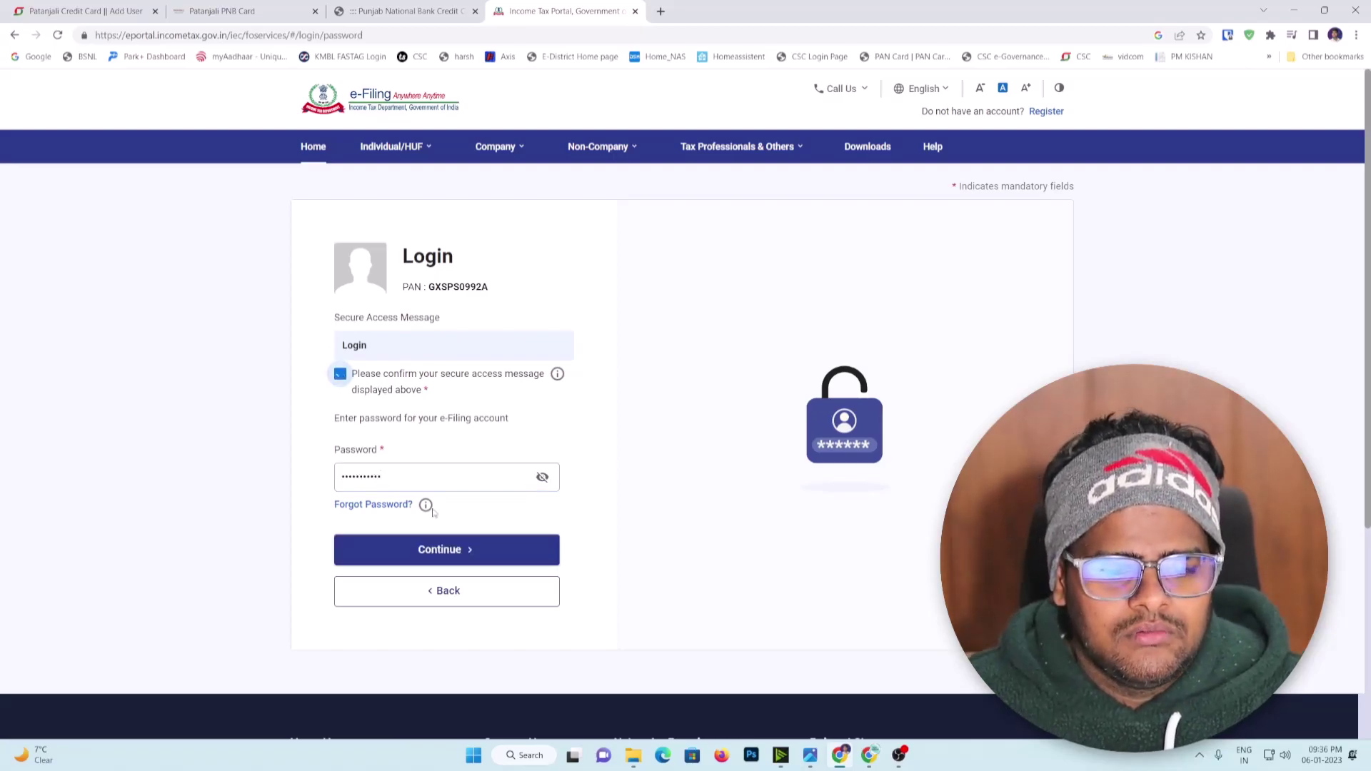
pyautogui.click(474, 559)
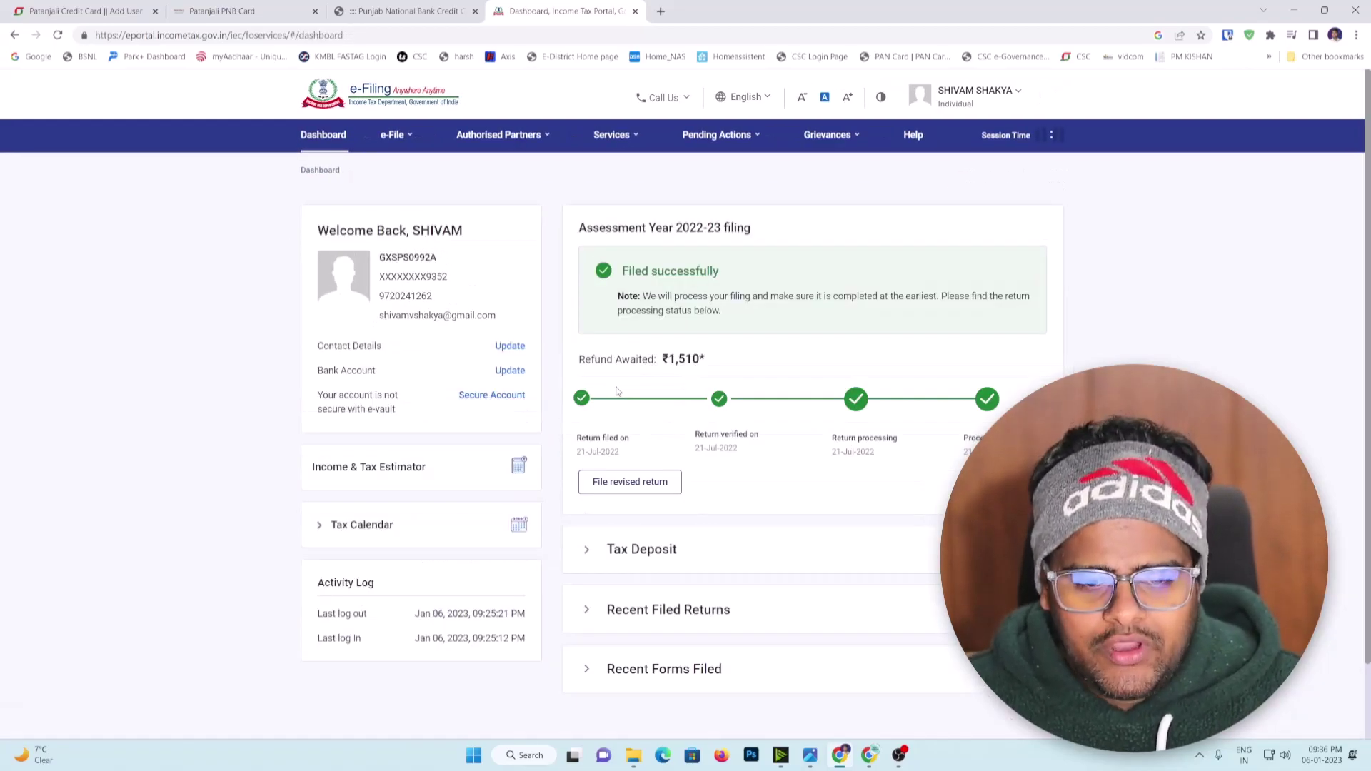
# Step: Download the A.Y. 2022-23 acknowledgement receipt from View Filed Returns
pyautogui.moveTo(395, 146)
pyautogui.moveTo(414, 175)
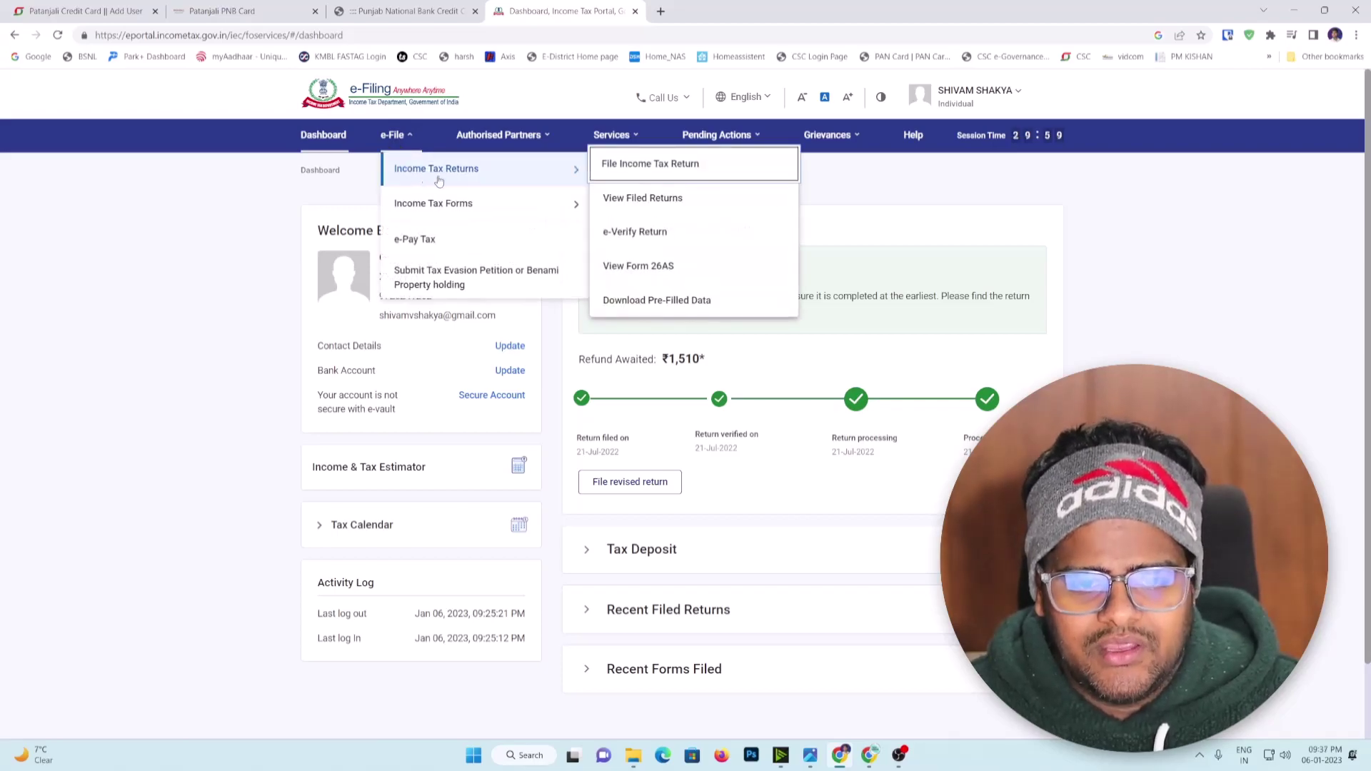
pyautogui.click(666, 200)
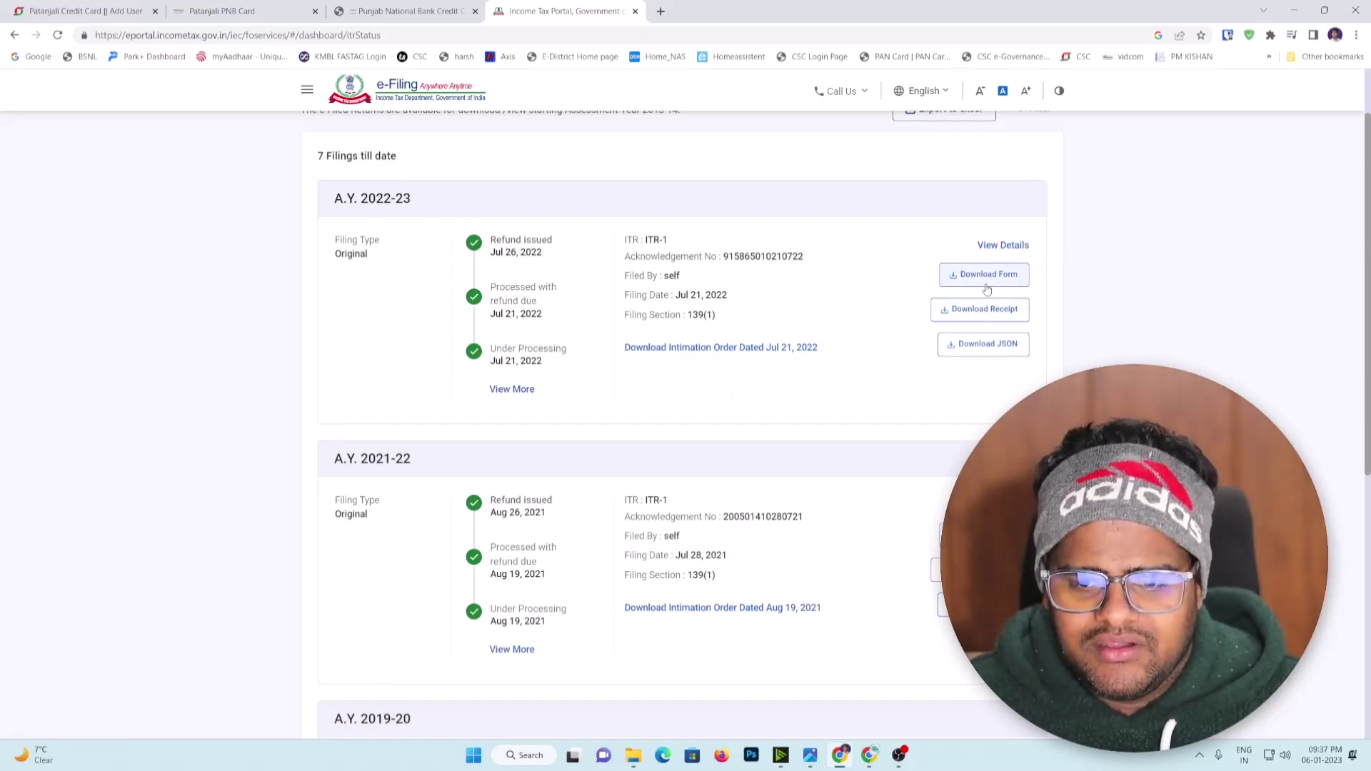
pyautogui.click(988, 315)
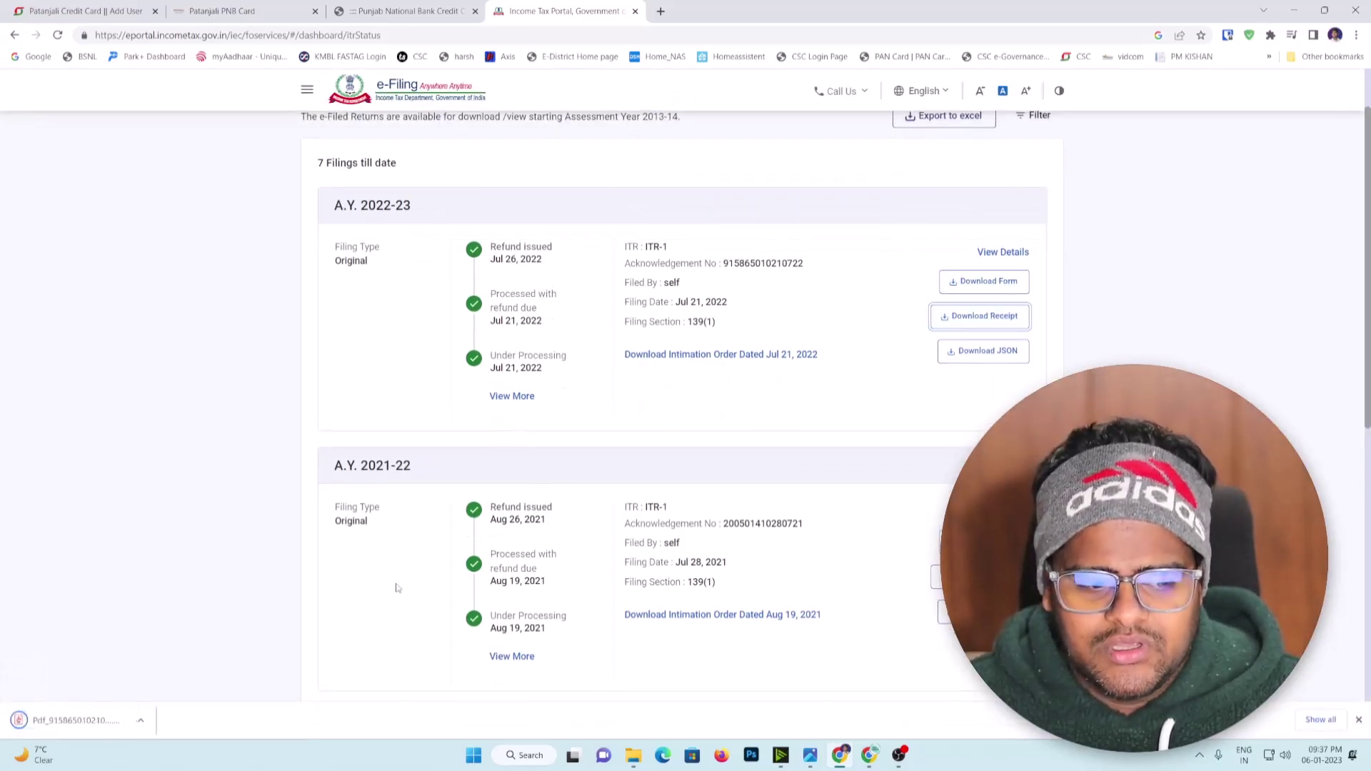
# Step: Open and review the acknowledgement PDF, then return to the filed returns tab
pyautogui.click(129, 718)
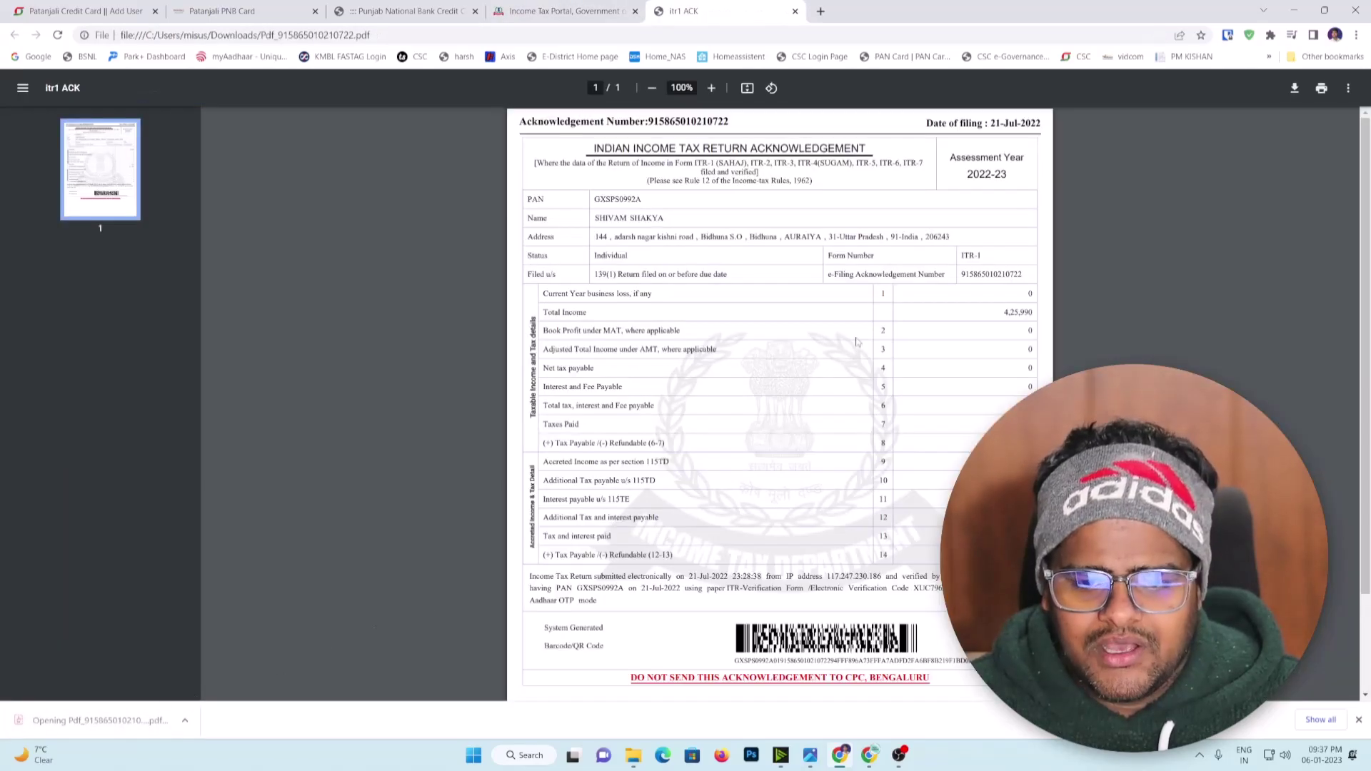
pyautogui.scroll(5, 1008, 330)
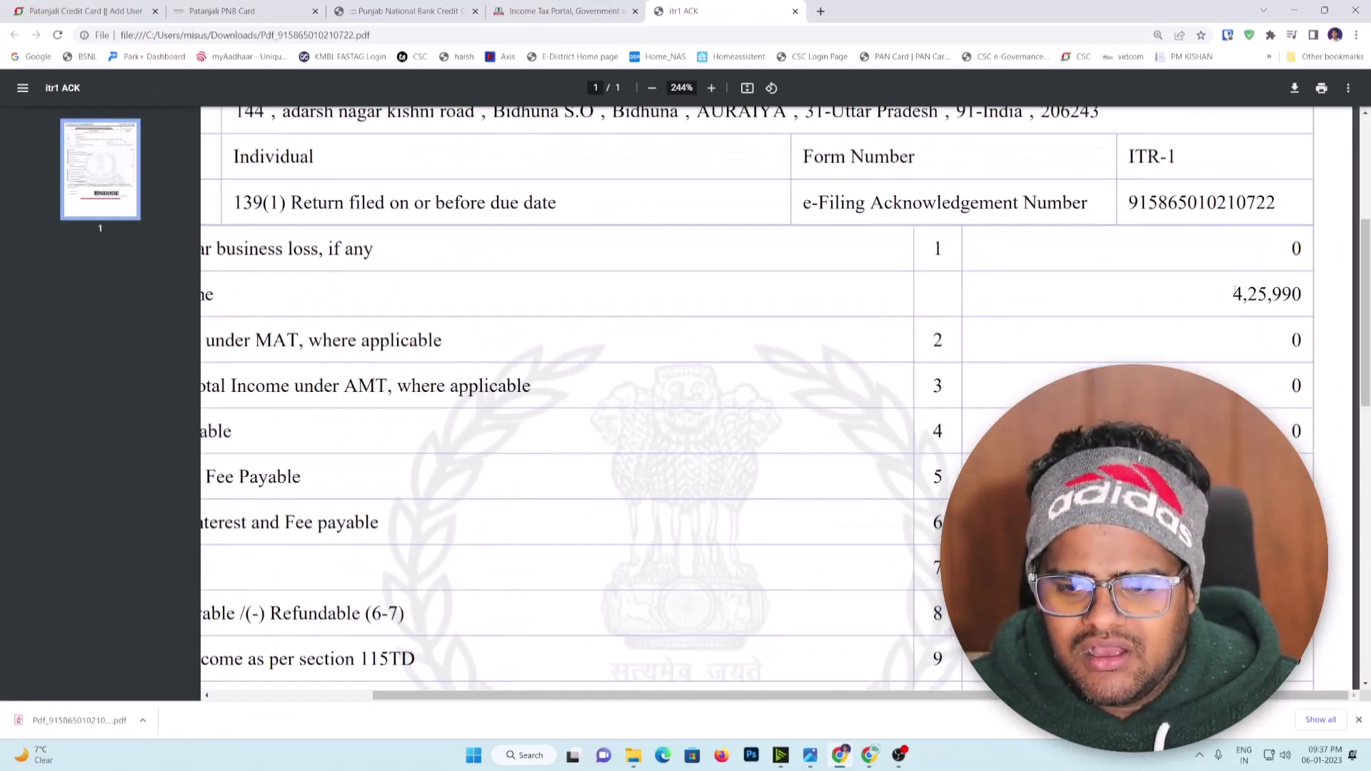
pyautogui.scroll(-3, 1289, 300)
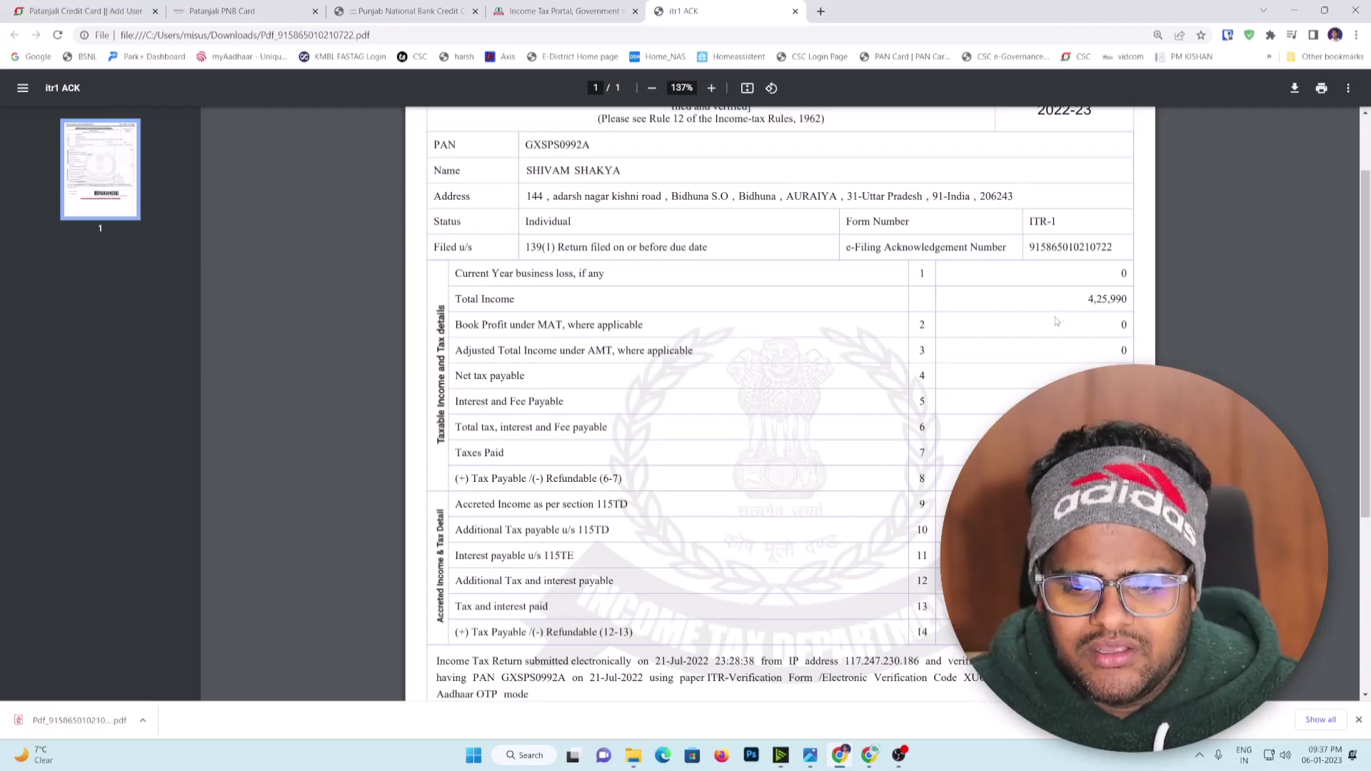
pyautogui.scroll(2, 1112, 360)
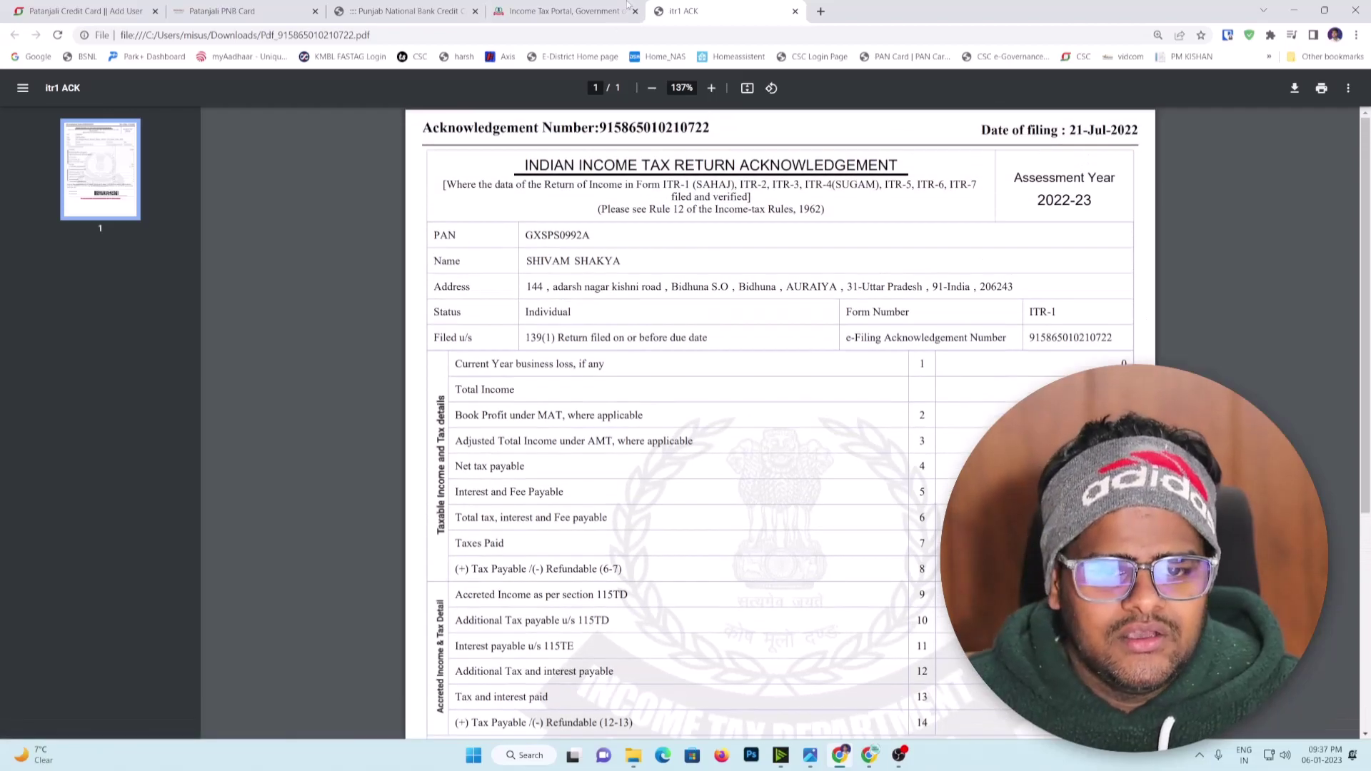
pyautogui.click(564, 10)
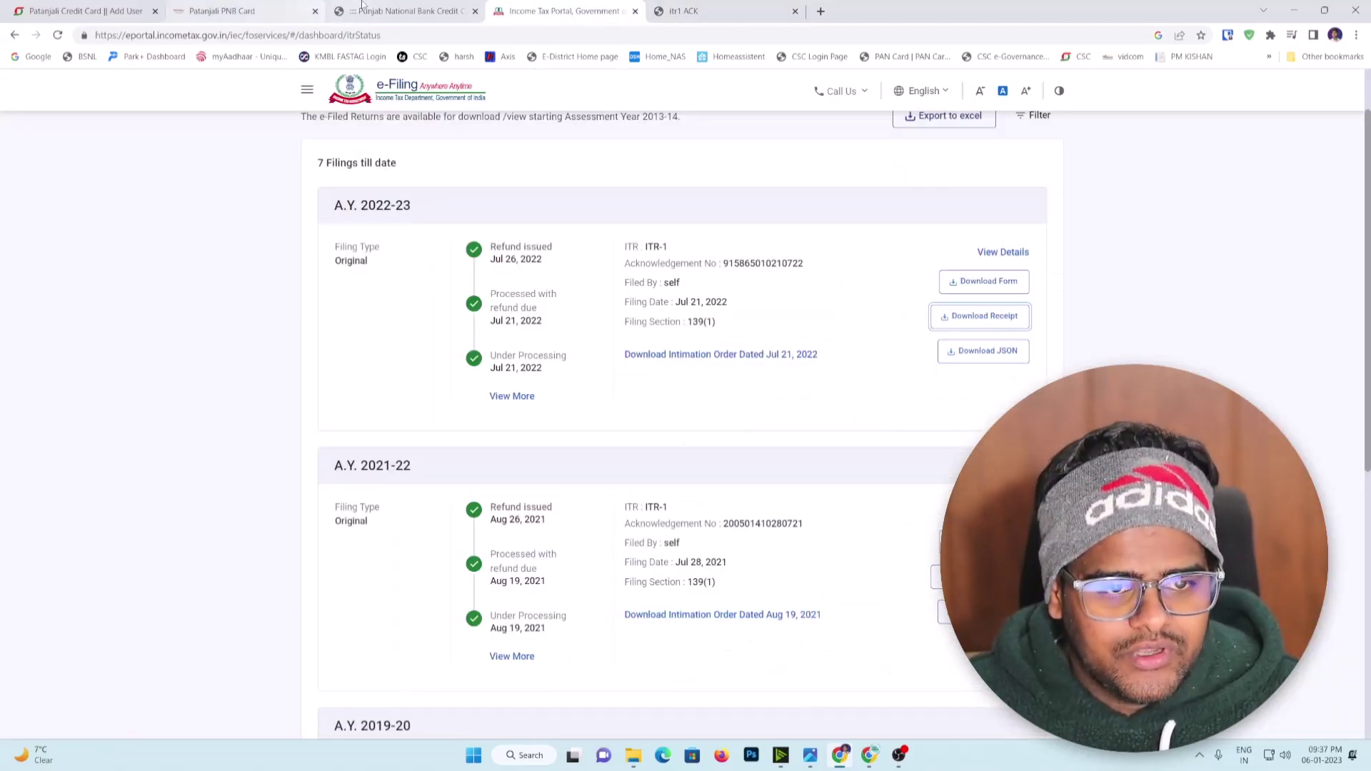
# Step: Choose Bank Statement Last 6 Months on the PNB upload page, dismiss the alert, and open a new tab
pyautogui.click(386, 11)
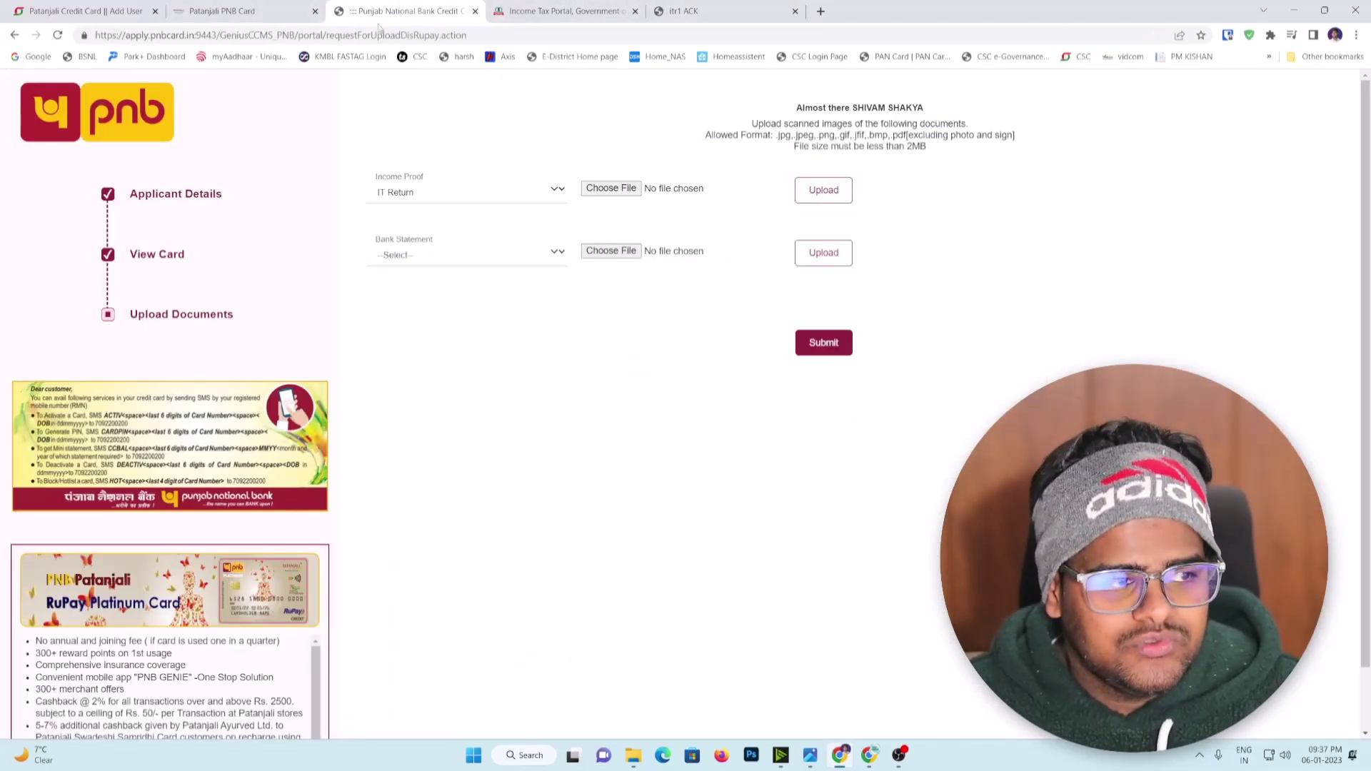
pyautogui.click(442, 255)
pyautogui.click(428, 280)
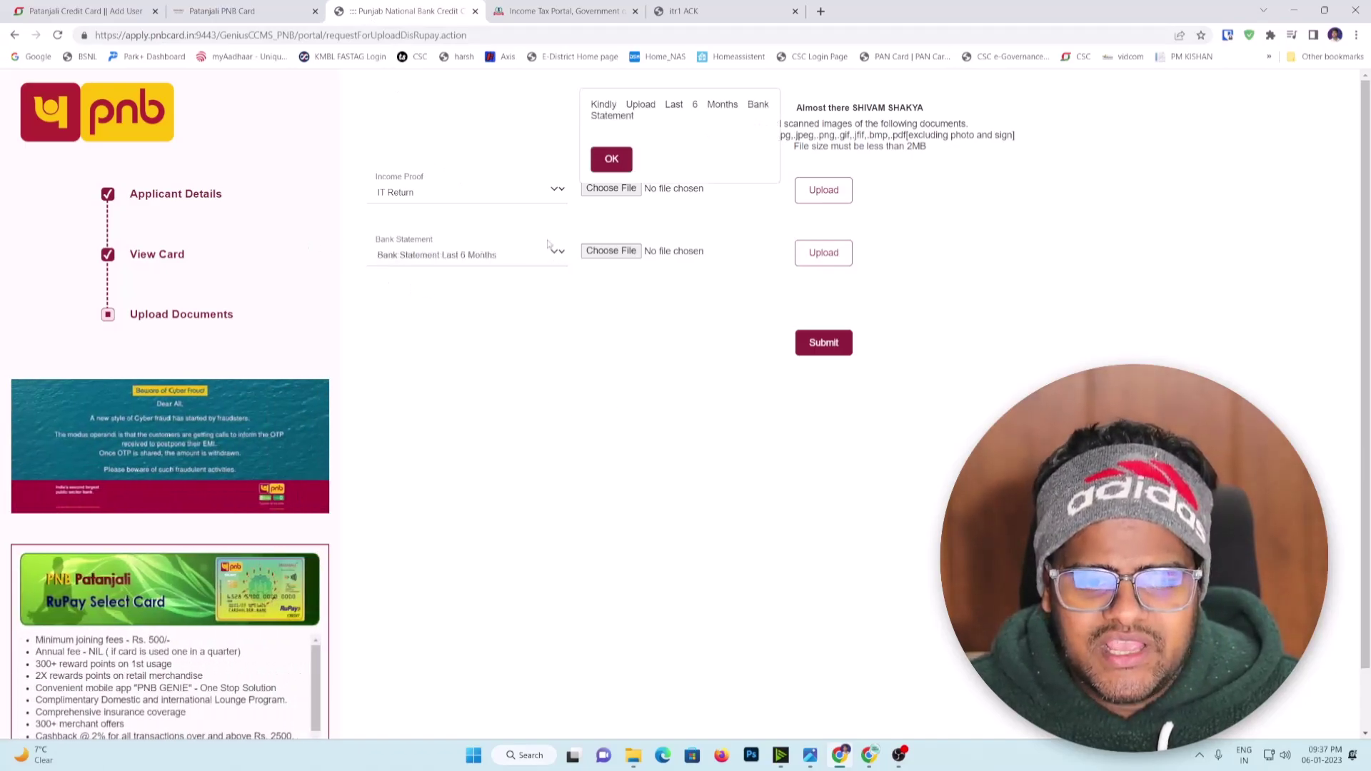
pyautogui.click(622, 159)
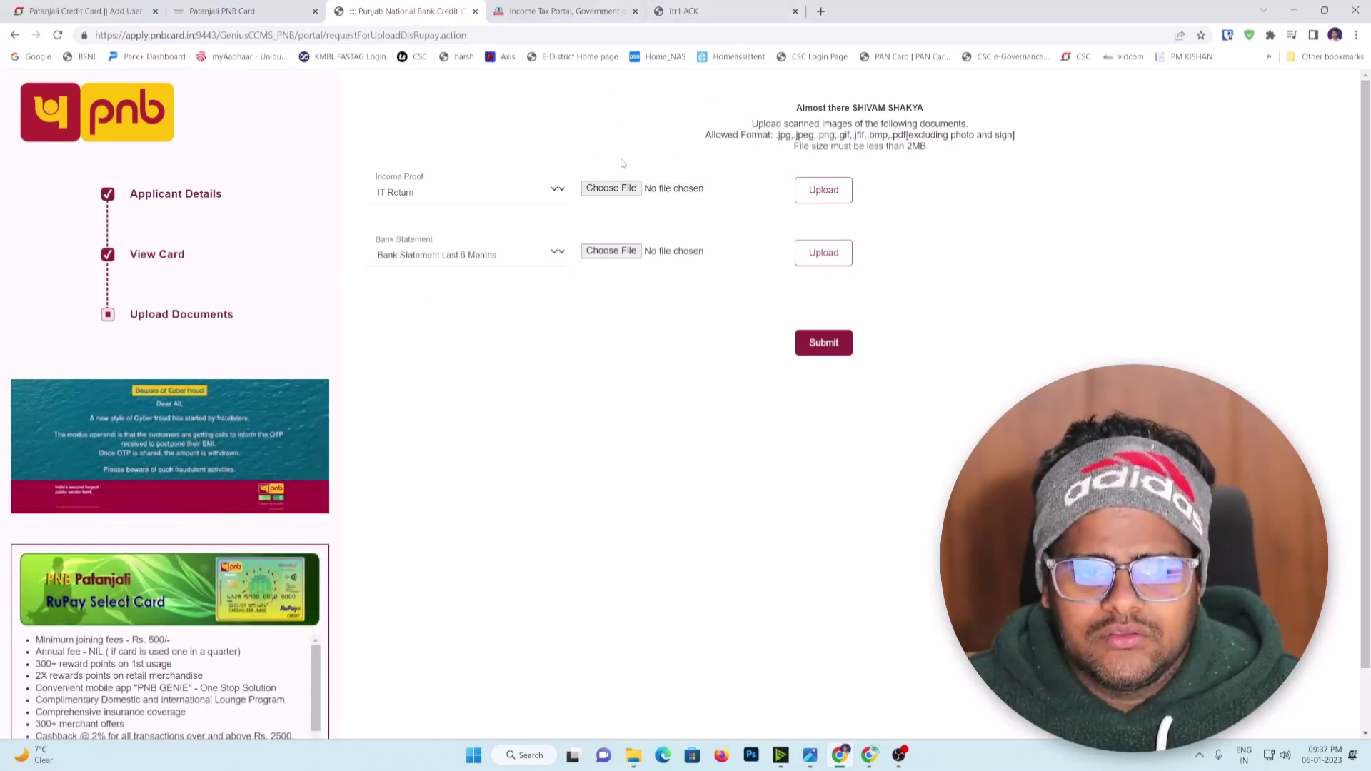
pyautogui.click(682, 11)
pyautogui.click(821, 11)
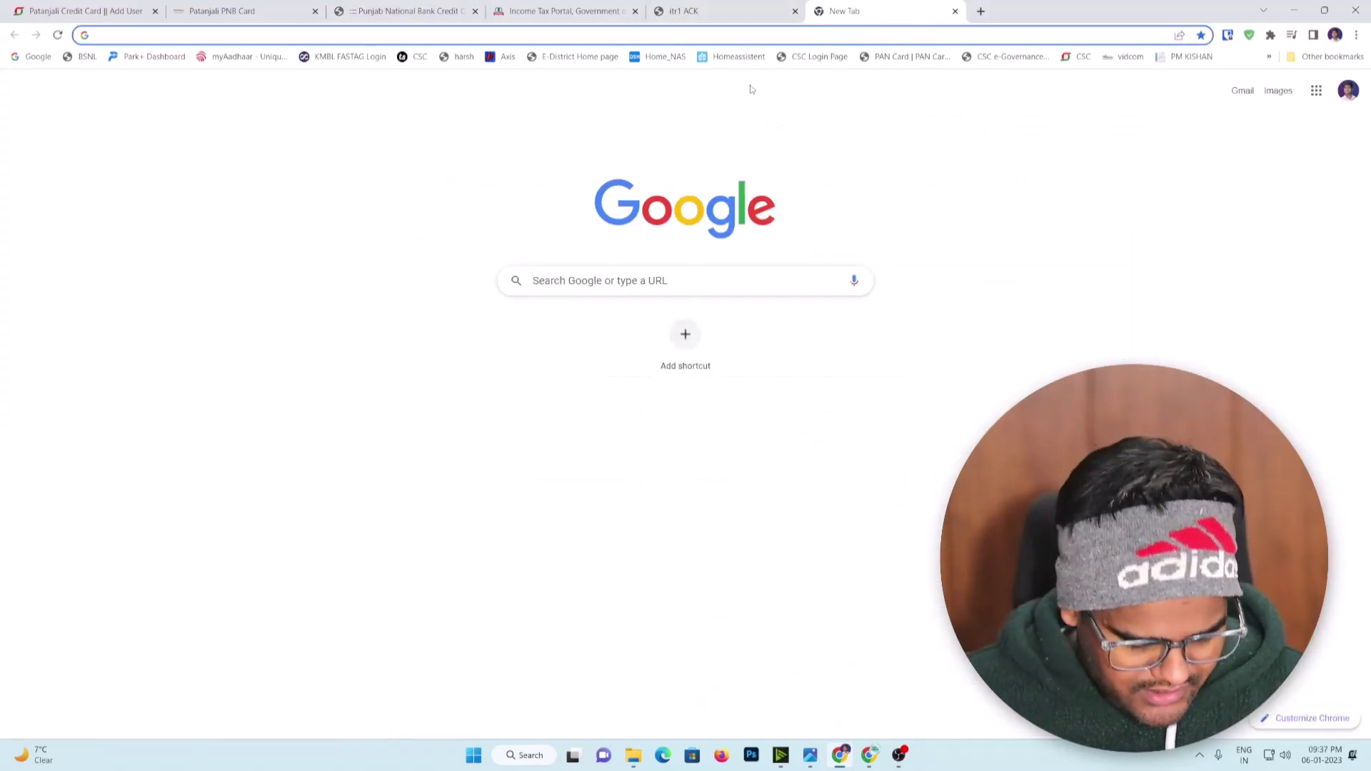
# Step: Search 'axis bank', open the site, and log in to personal Internet Banking with saved credentials
pyautogui.write('axis bank')
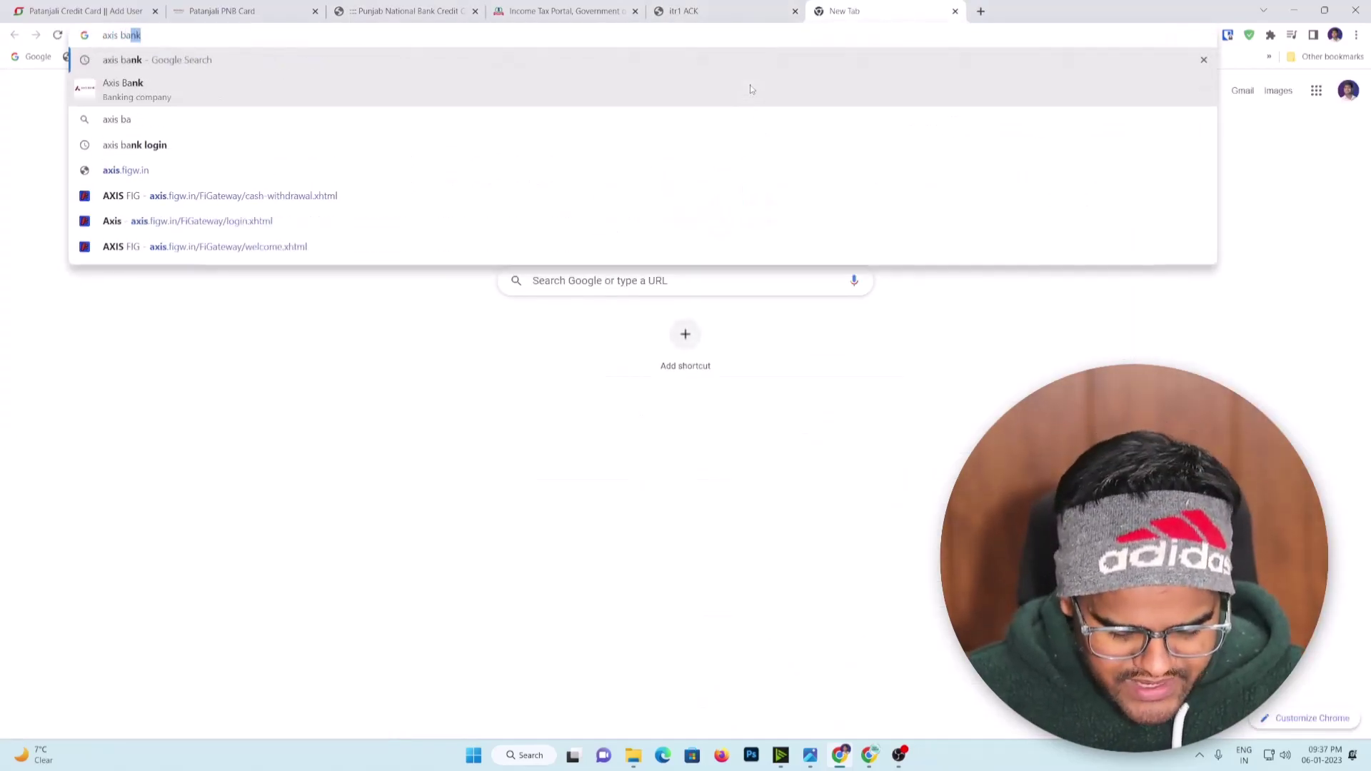
pyautogui.press('Return')
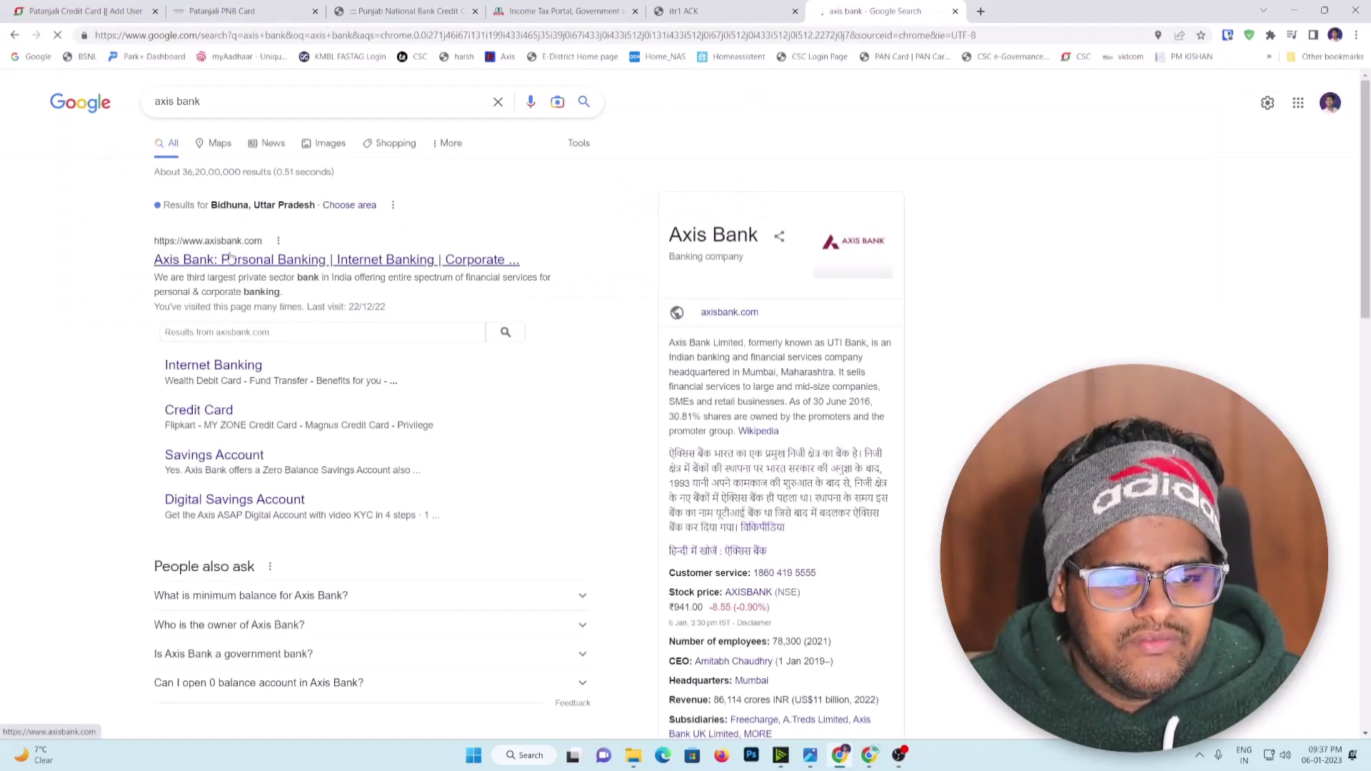
pyautogui.click(242, 258)
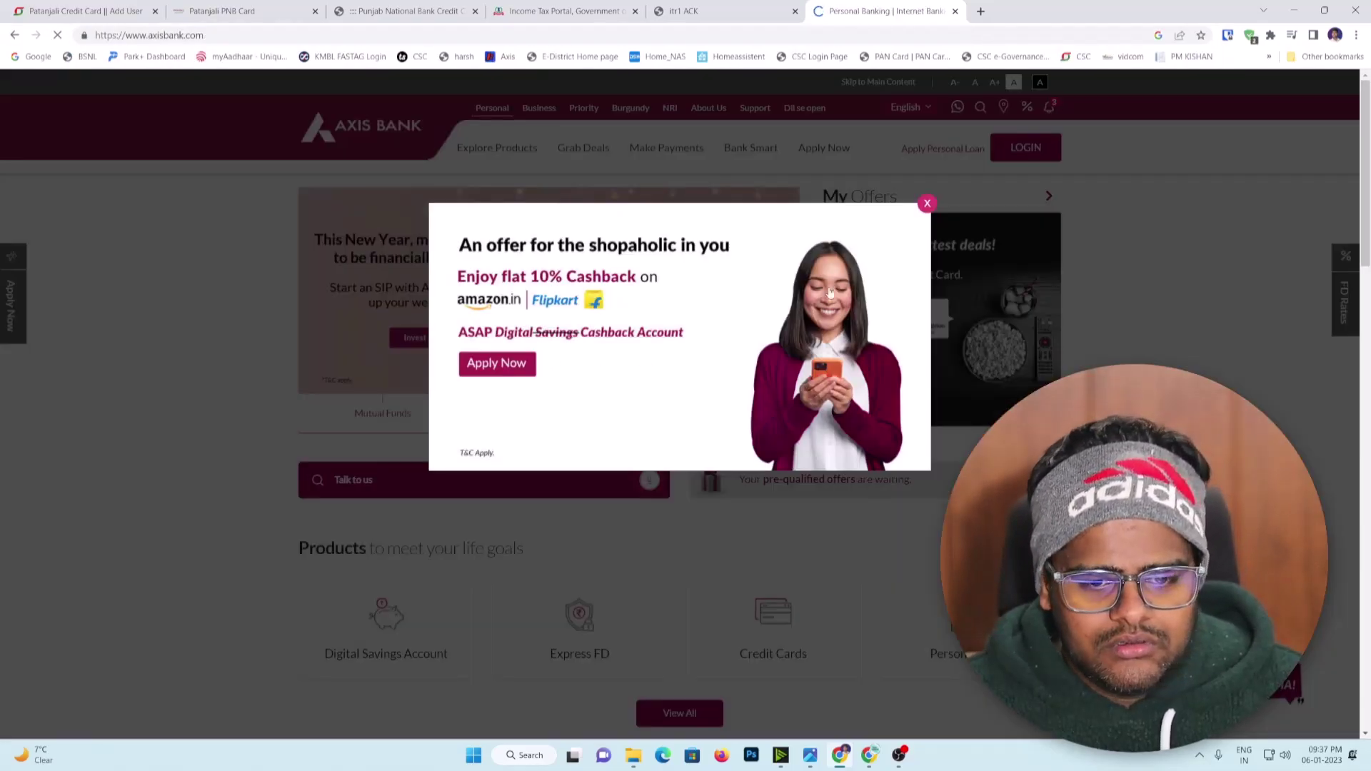
pyautogui.click(927, 204)
pyautogui.moveTo(1028, 151)
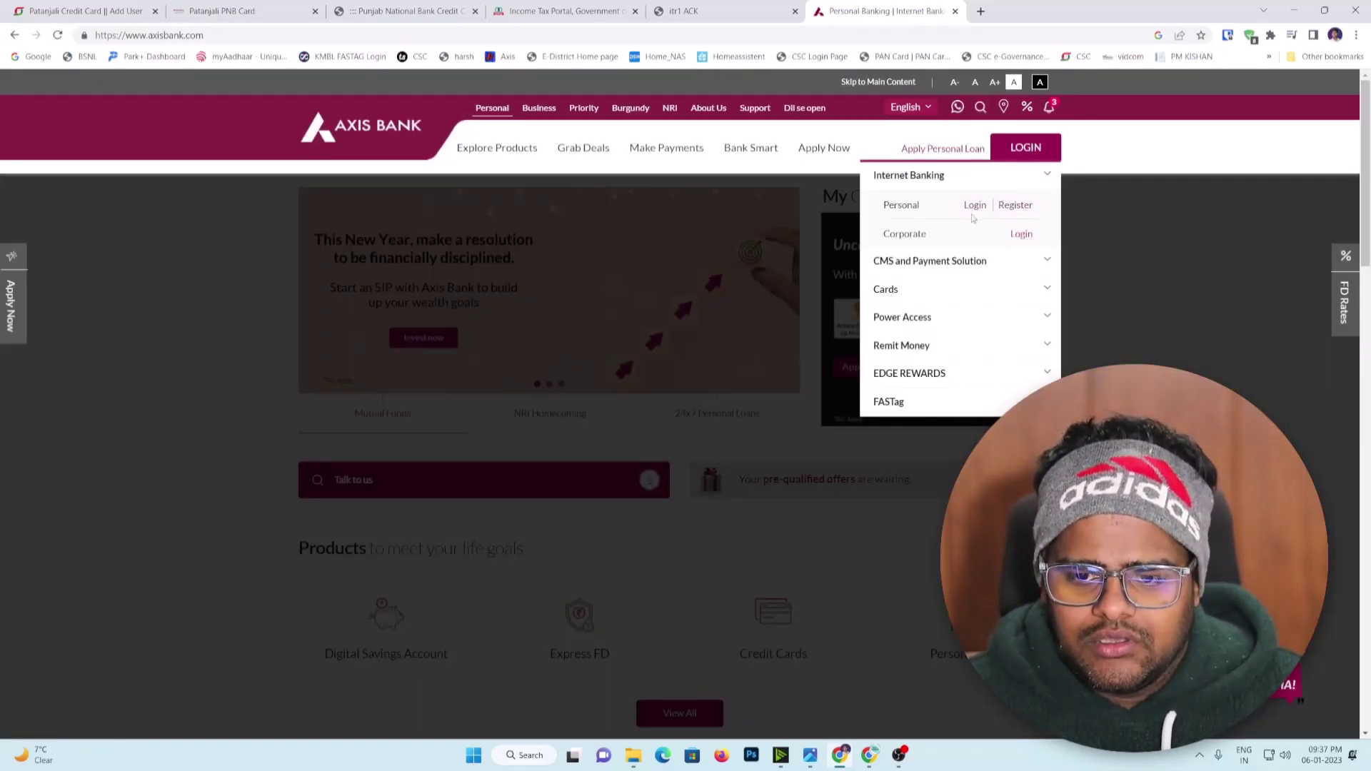
pyautogui.click(974, 207)
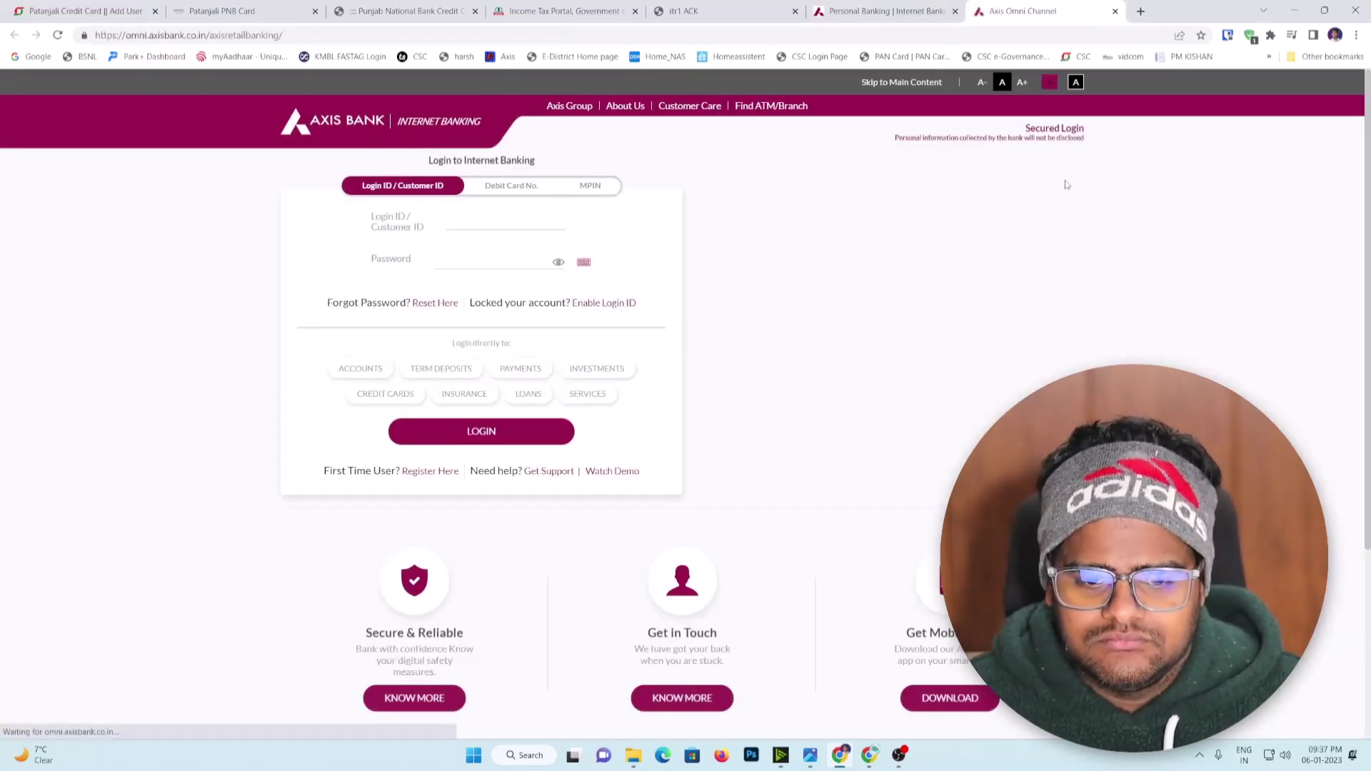
pyautogui.click(1228, 37)
pyautogui.write('••••••')
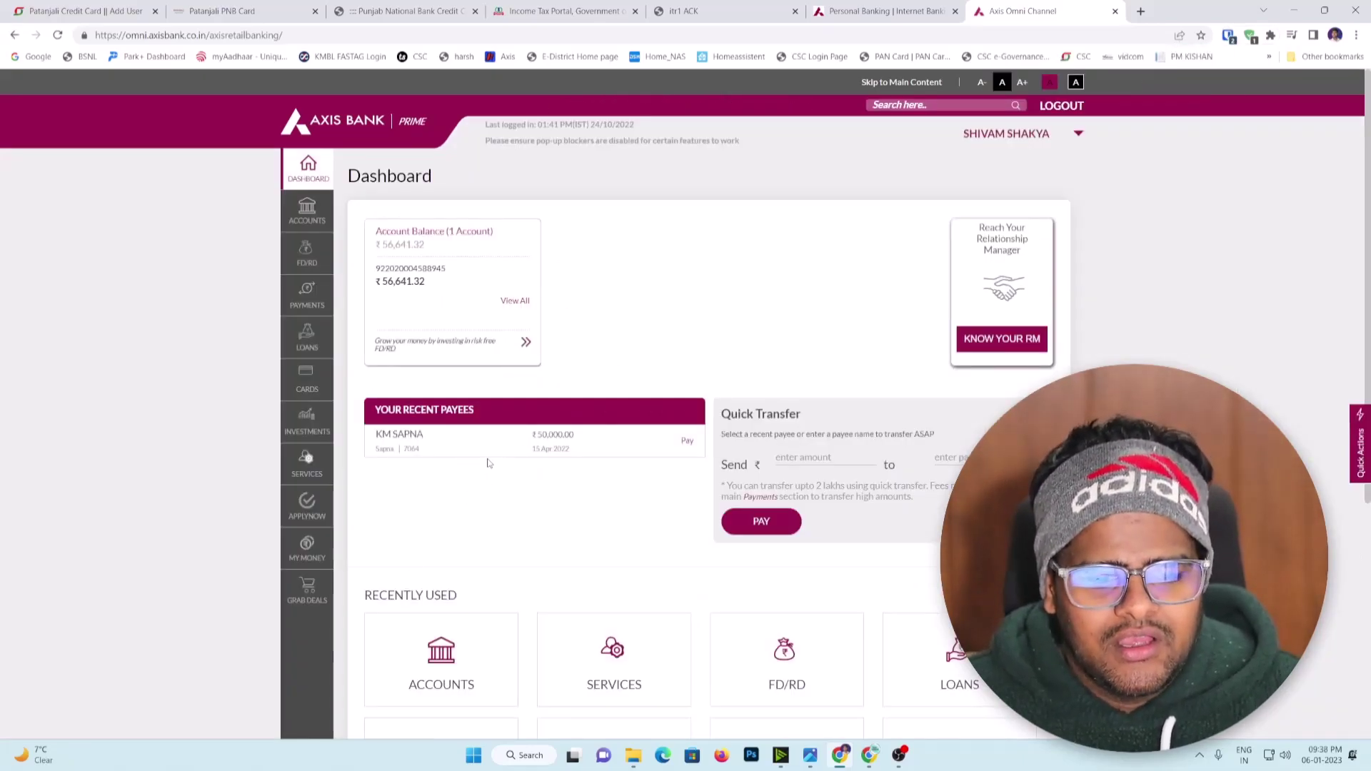
# Step: Go to account statements and choose Detailed statements
pyautogui.click(306, 214)
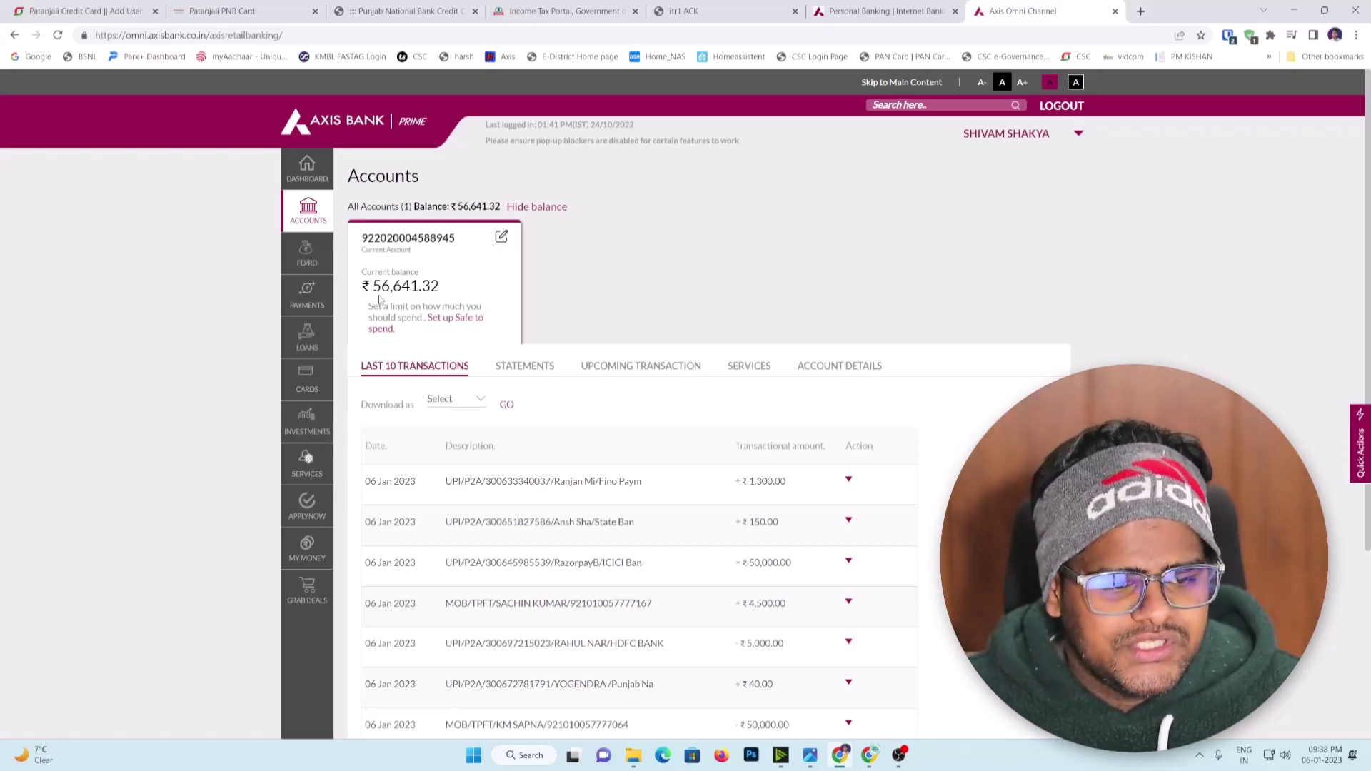
pyautogui.click(526, 367)
pyautogui.click(496, 416)
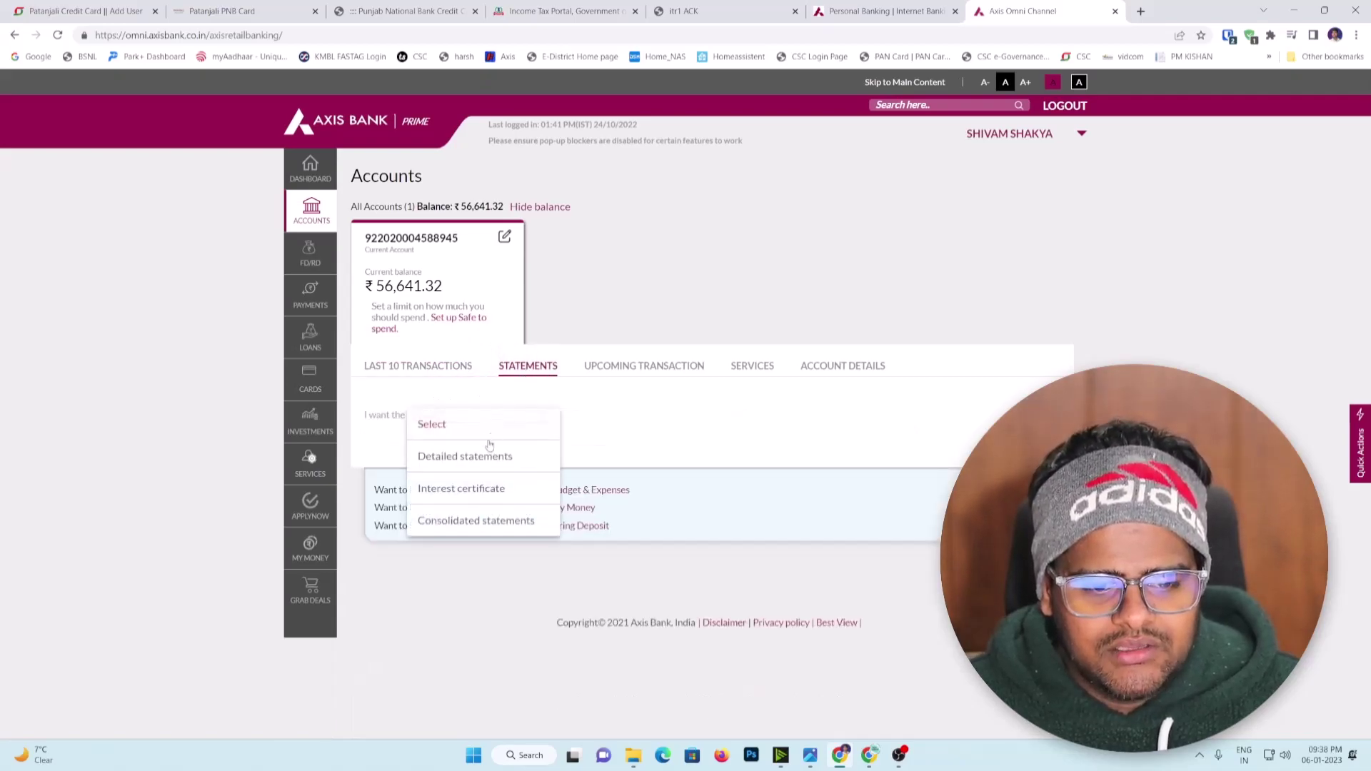
pyautogui.click(482, 457)
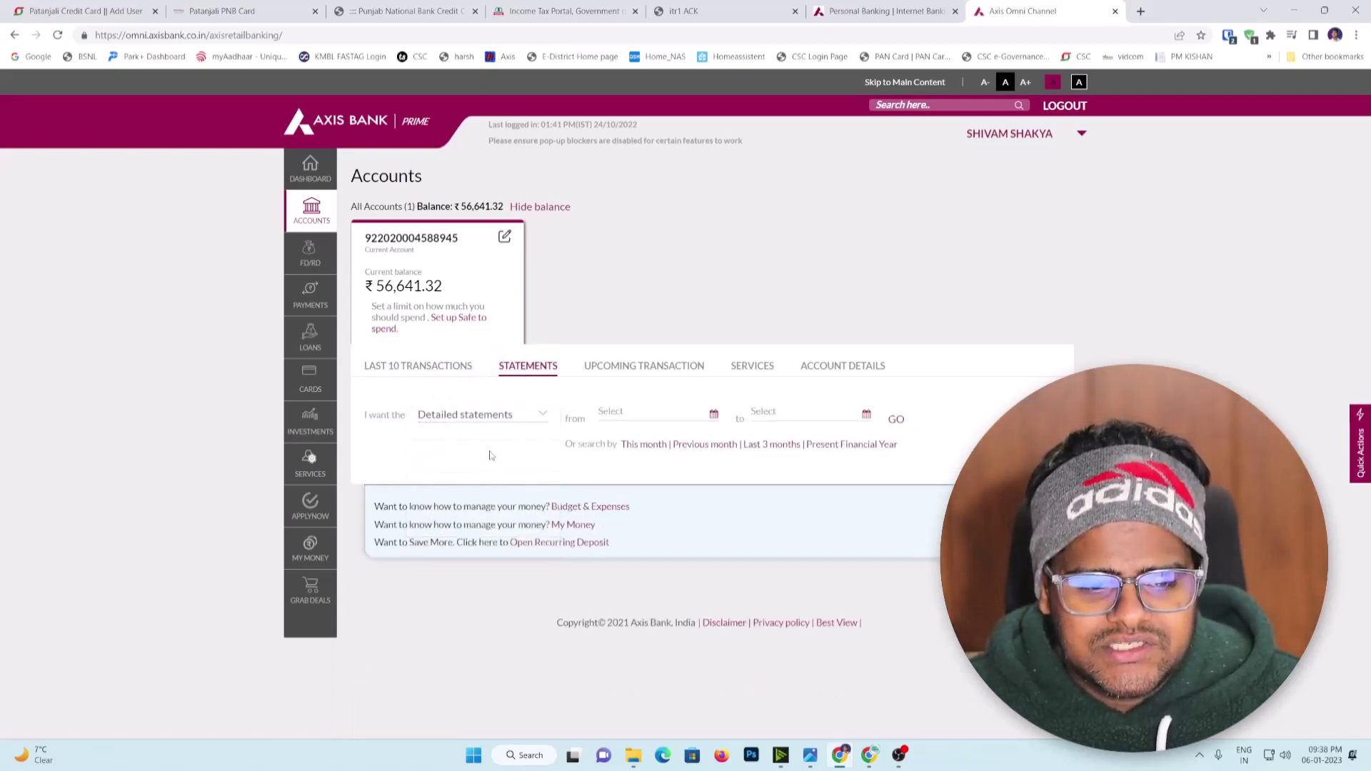
# Step: Set the statement period from 01 Jun 2022 to 06 Jan 2023 and generate it
pyautogui.click(714, 415)
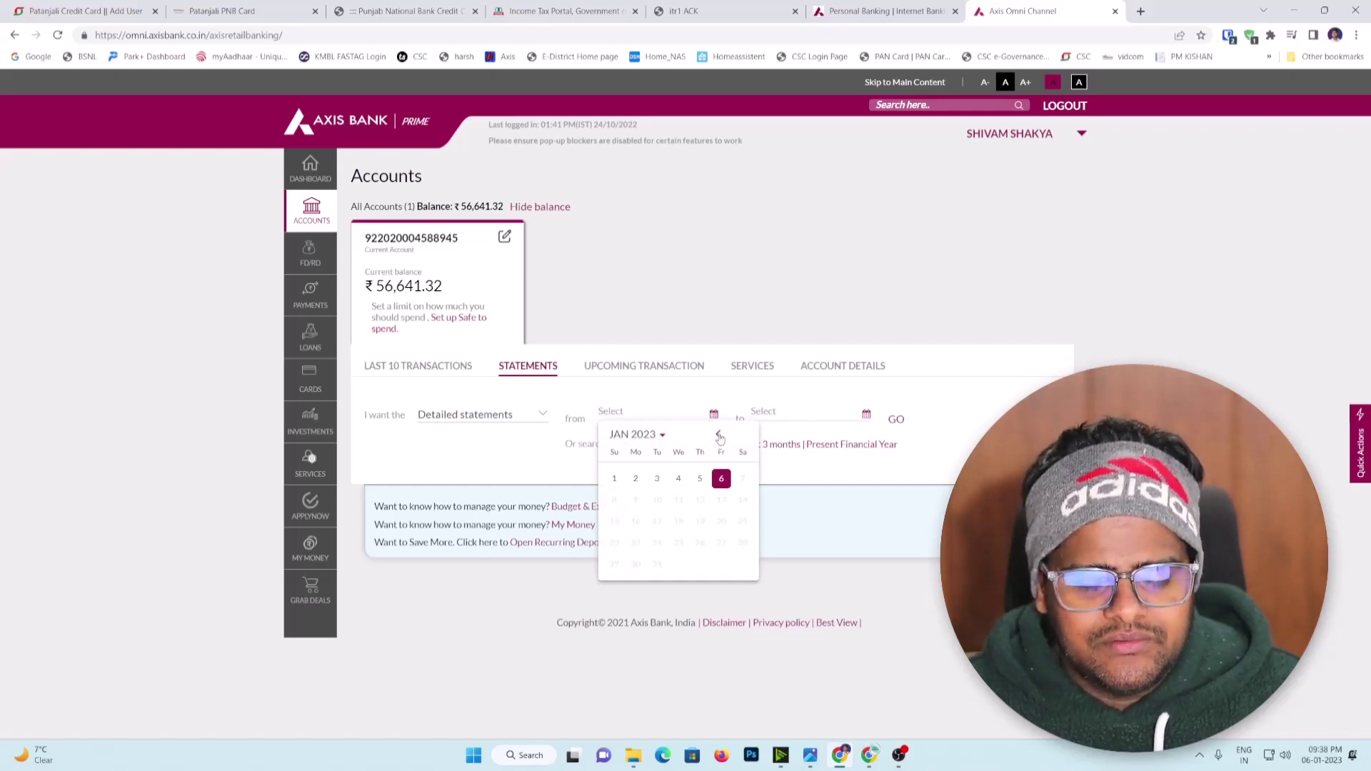
pyautogui.click(719, 435)
pyautogui.click(720, 435)
pyautogui.click(719, 435)
pyautogui.click(719, 435)
pyautogui.click(719, 435)
pyautogui.click(719, 435)
pyautogui.click(719, 435)
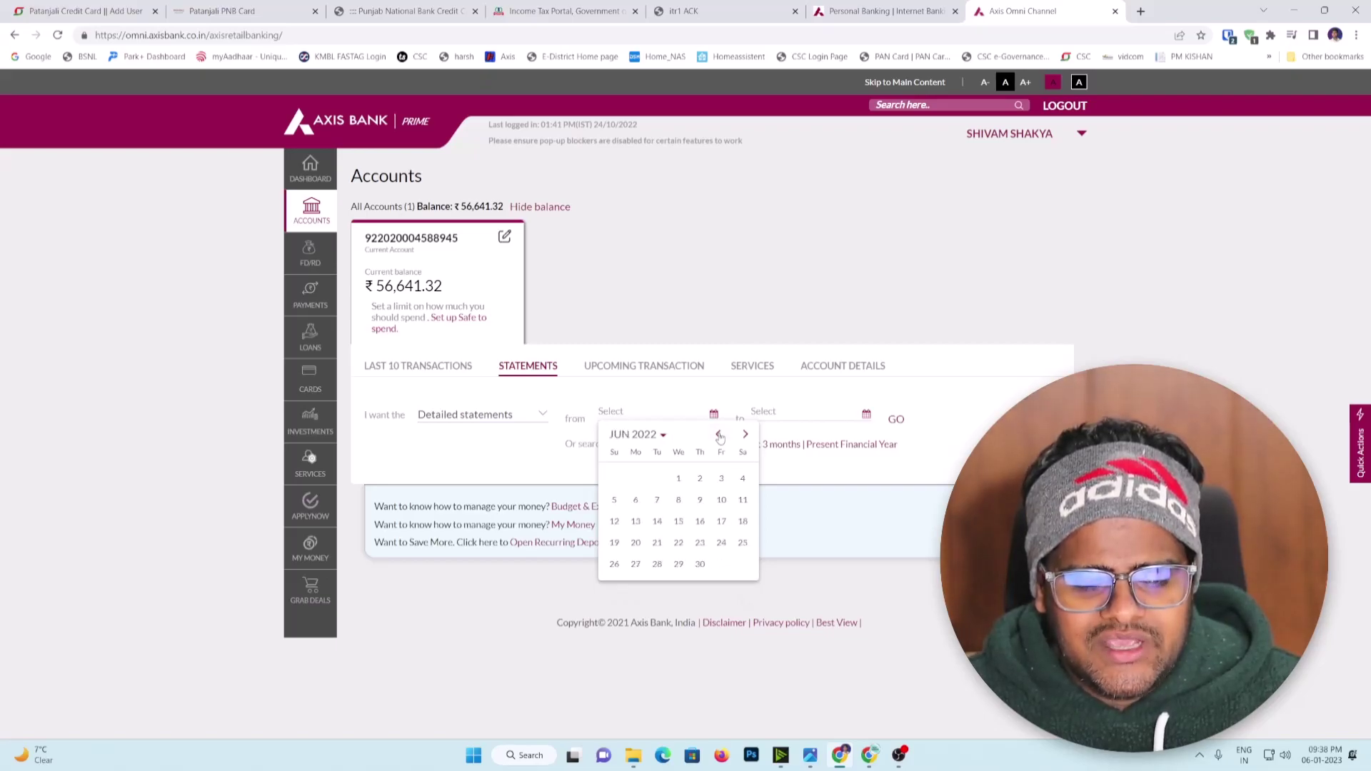
pyautogui.click(678, 478)
pyautogui.click(866, 417)
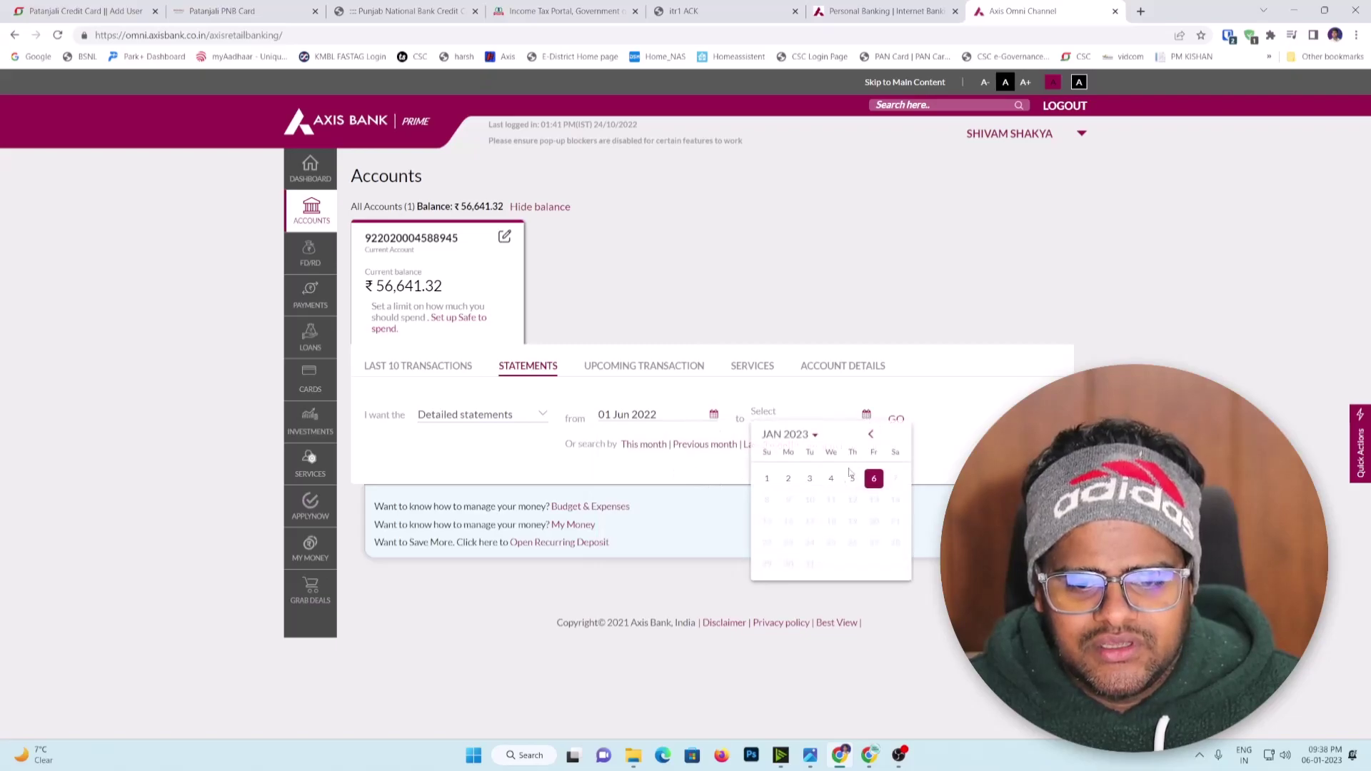
pyautogui.click(874, 479)
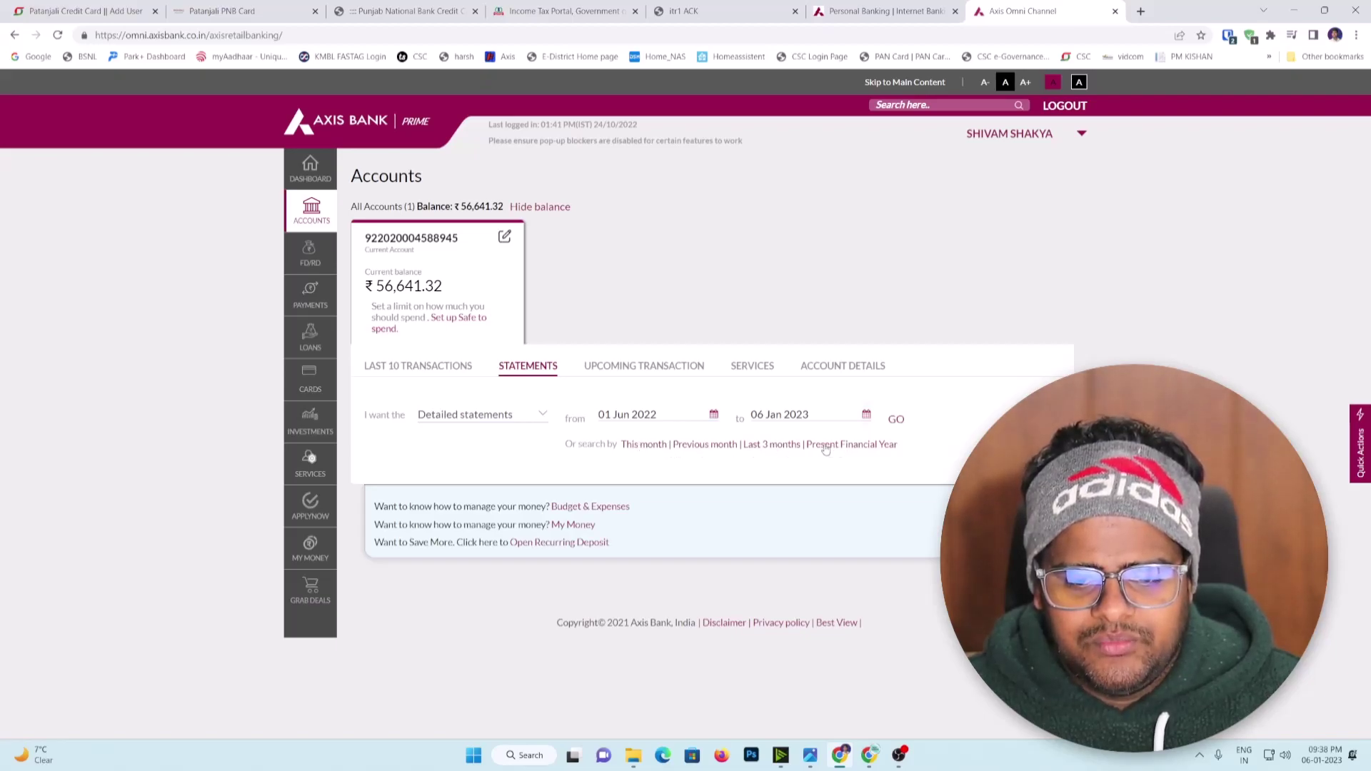
pyautogui.click(897, 421)
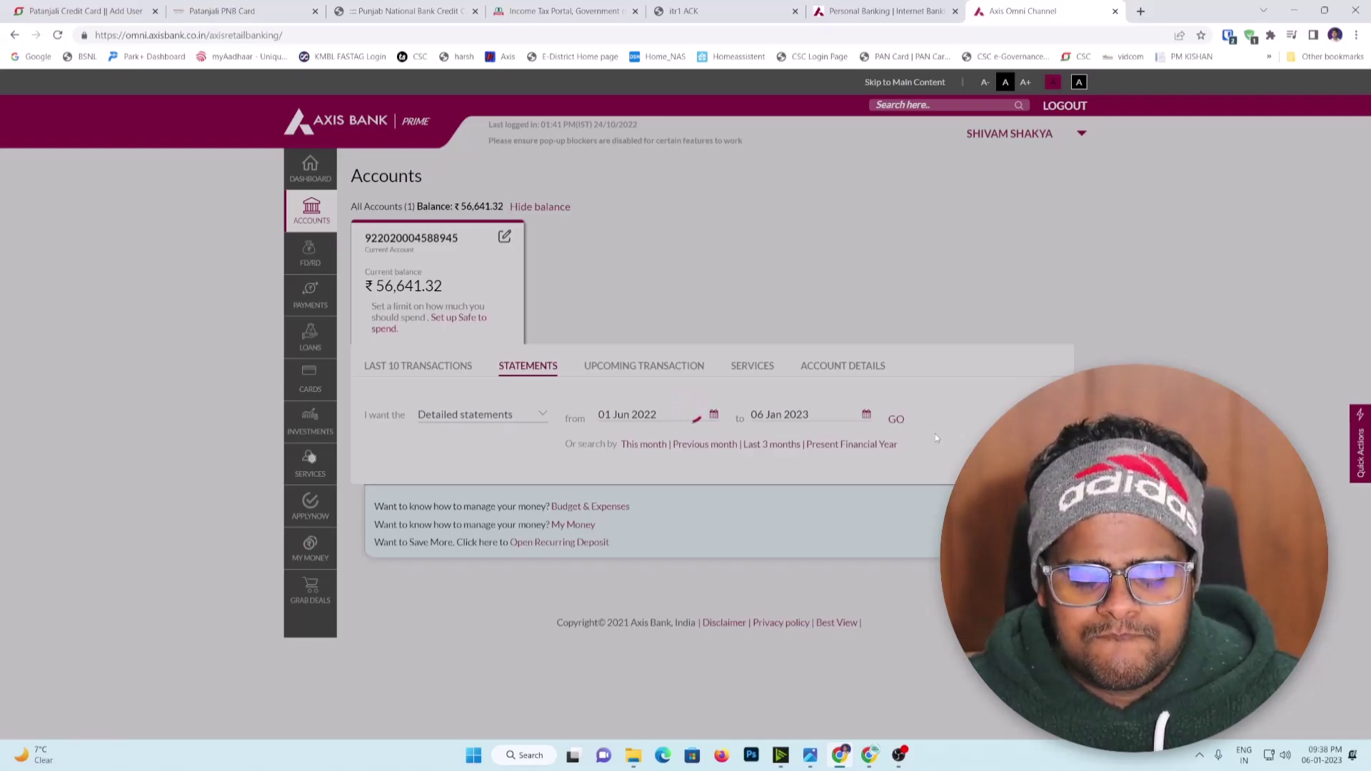
# Step: Download the statement as a PDF and open it
pyautogui.scroll(-10, 935, 439)
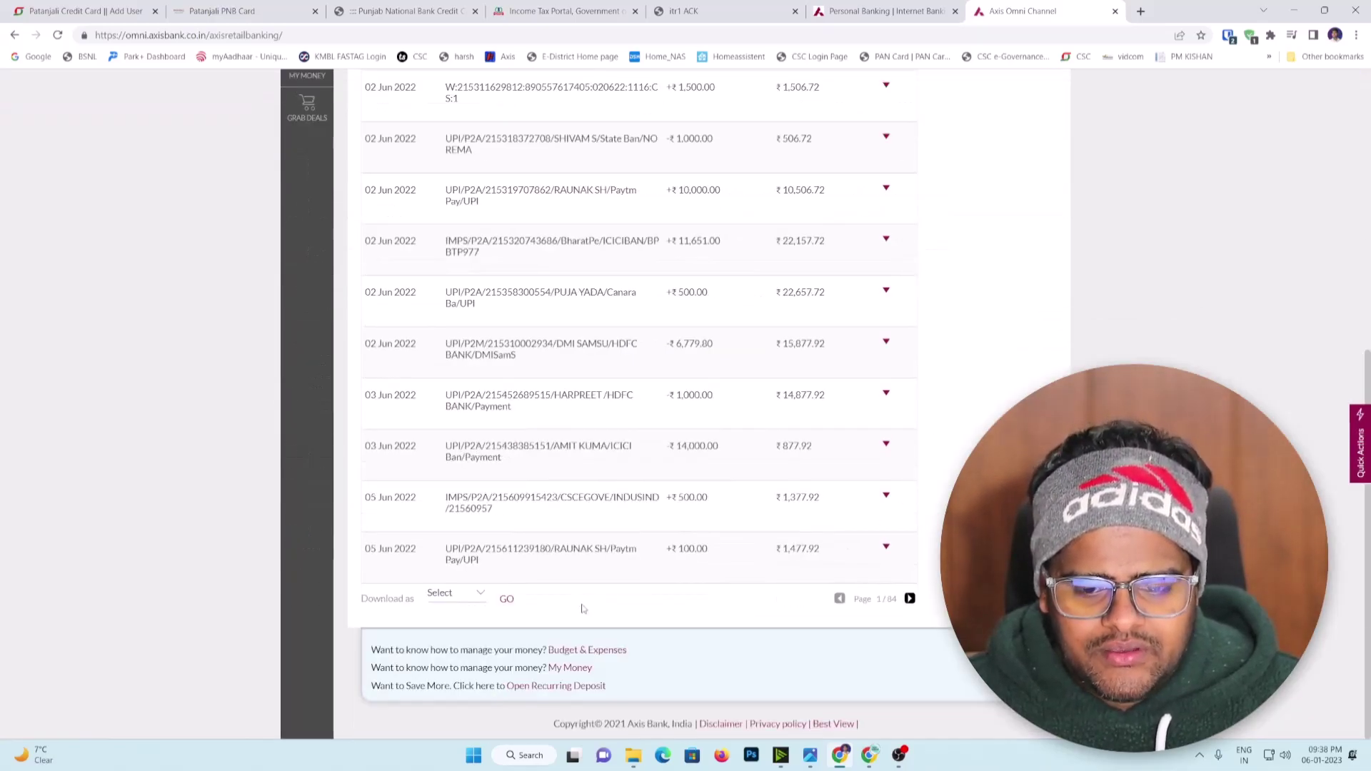
pyautogui.click(450, 594)
pyautogui.click(451, 633)
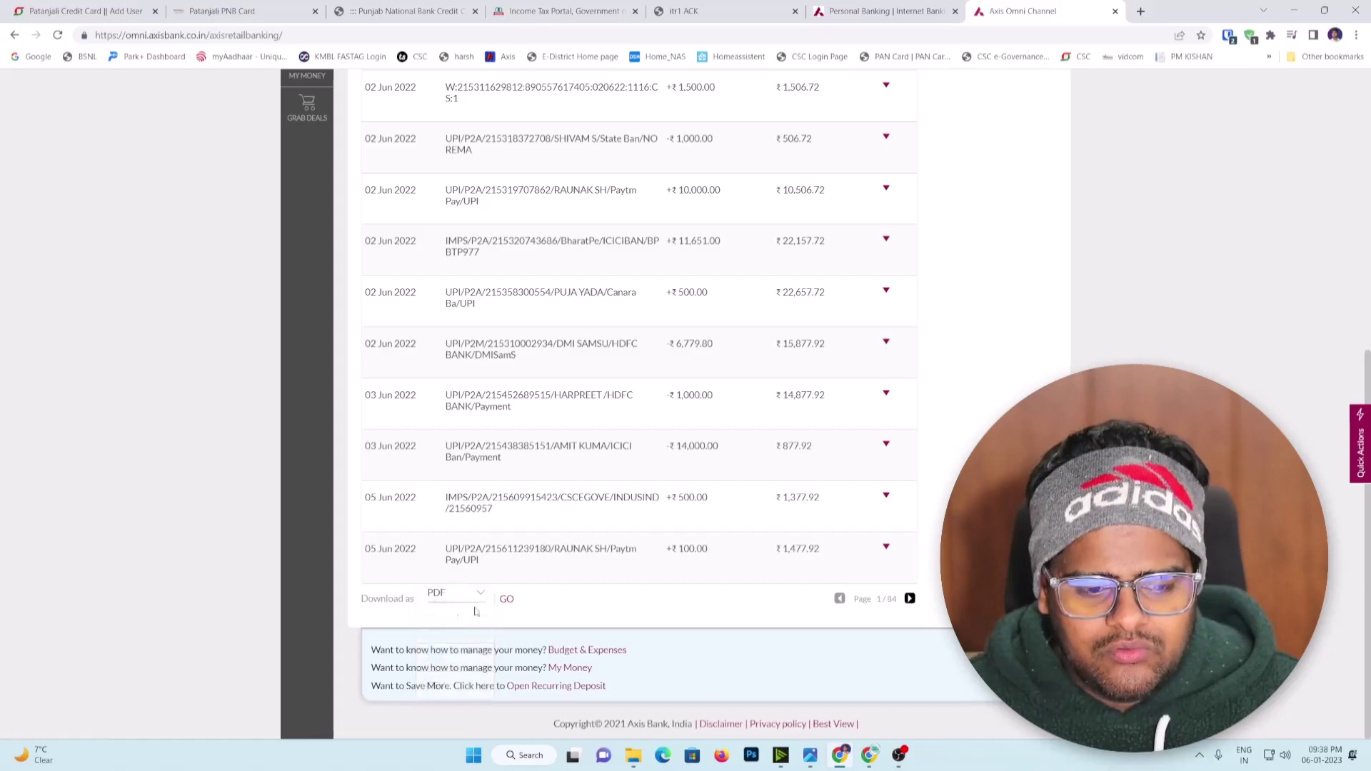
pyautogui.click(513, 604)
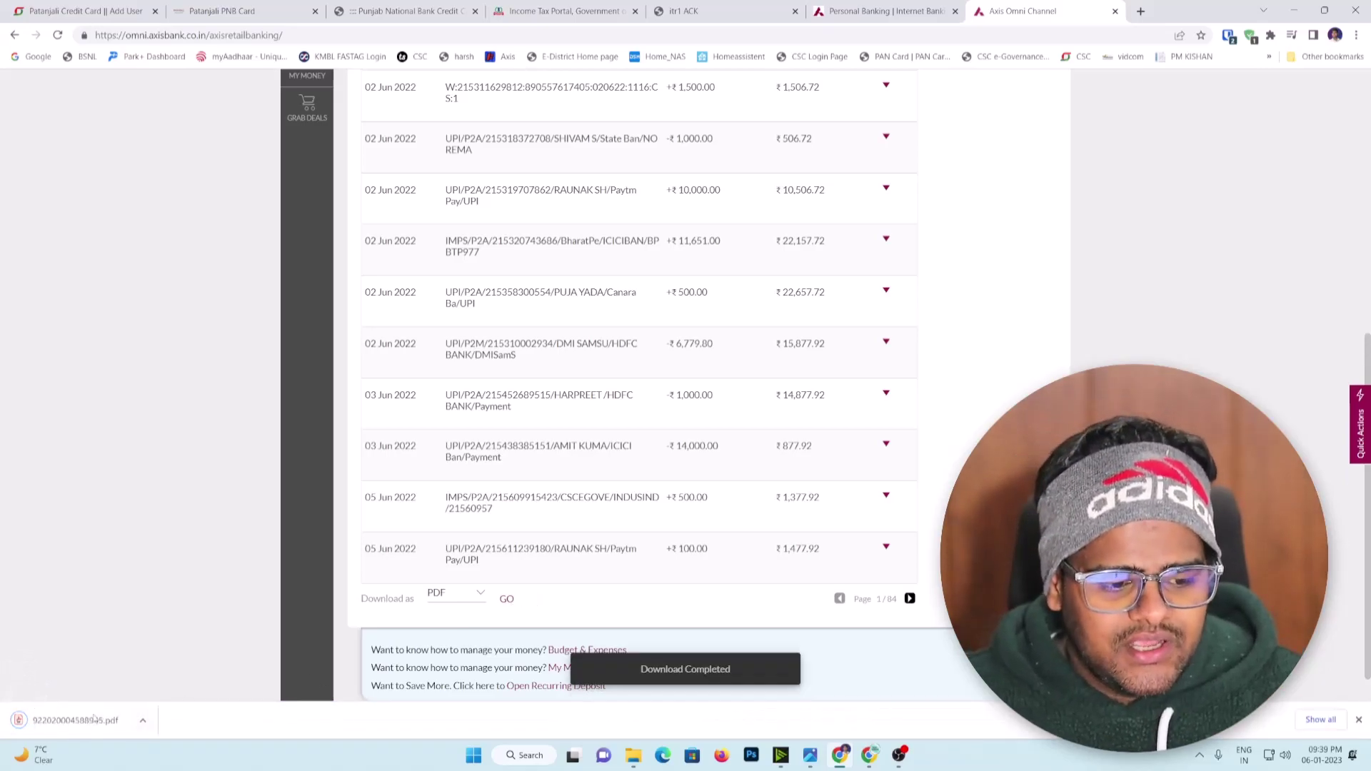
pyautogui.click(75, 720)
# Step: Scroll the Axis statement PDF to the TOTAL DR/CR row on page 13 and check the debit total
pyautogui.scroll(-20, 675, 618)
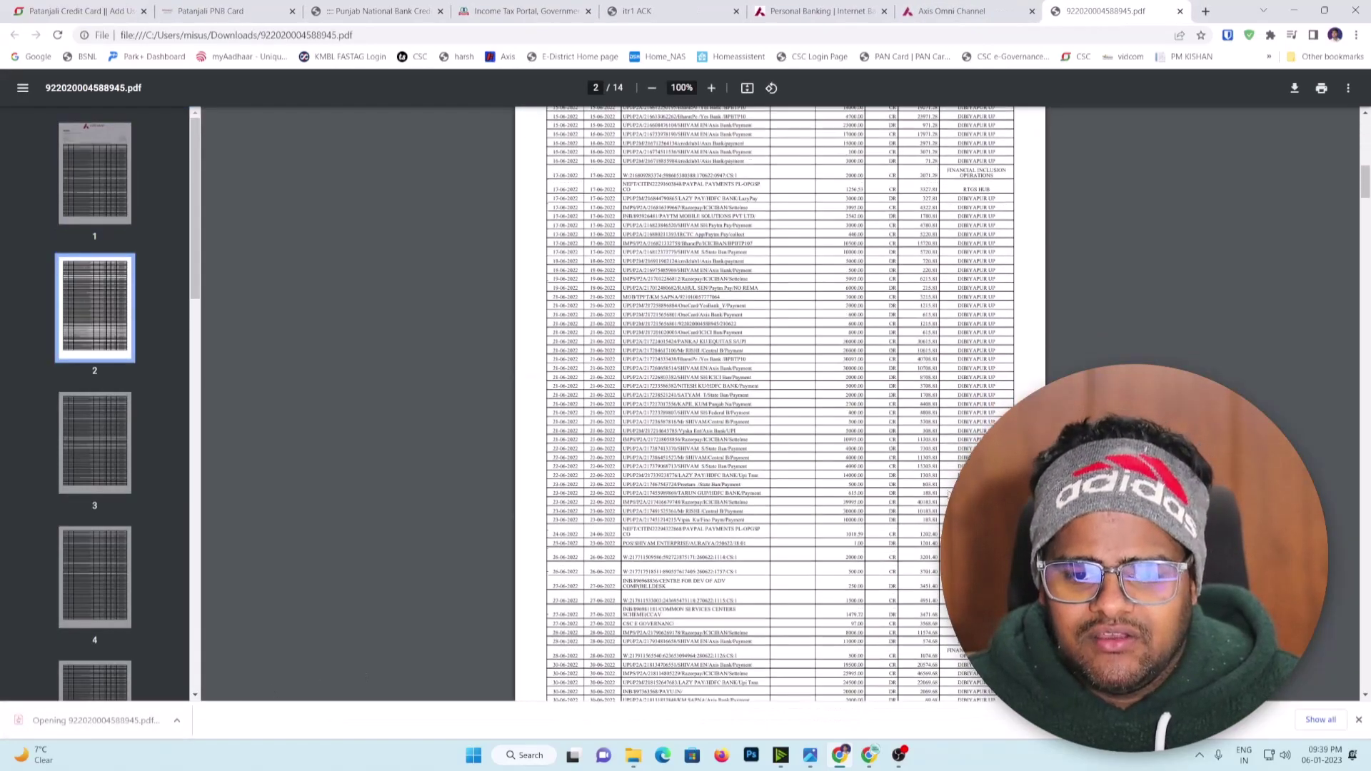
pyautogui.scroll(-10, 946, 484)
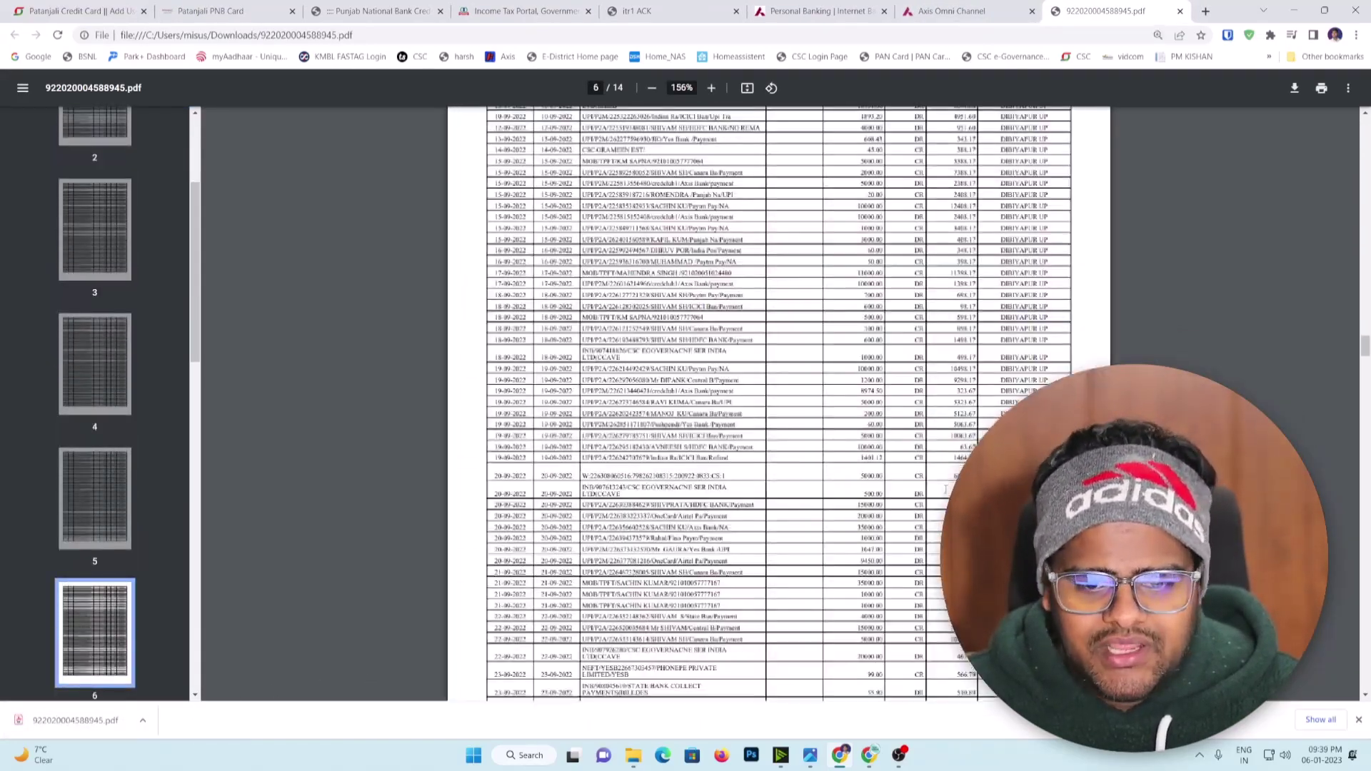
pyautogui.keyDown('ctrl'); pyautogui.scroll(5, 946, 484); pyautogui.keyUp('ctrl')
pyautogui.scroll(-20, 778, 400)
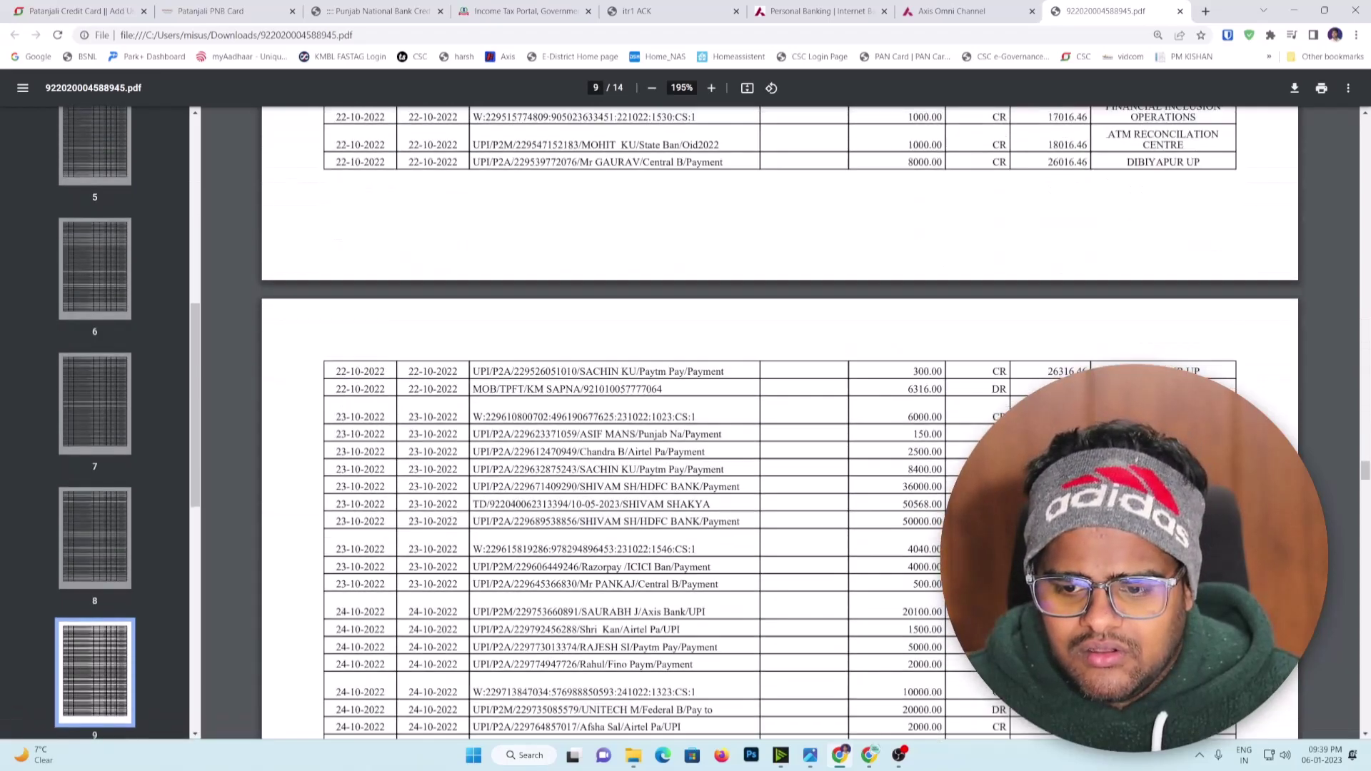
pyautogui.keyDown('ctrl'); pyautogui.scroll(-5, 778, 421); pyautogui.keyUp('ctrl')
pyautogui.scroll(-20, 779, 421)
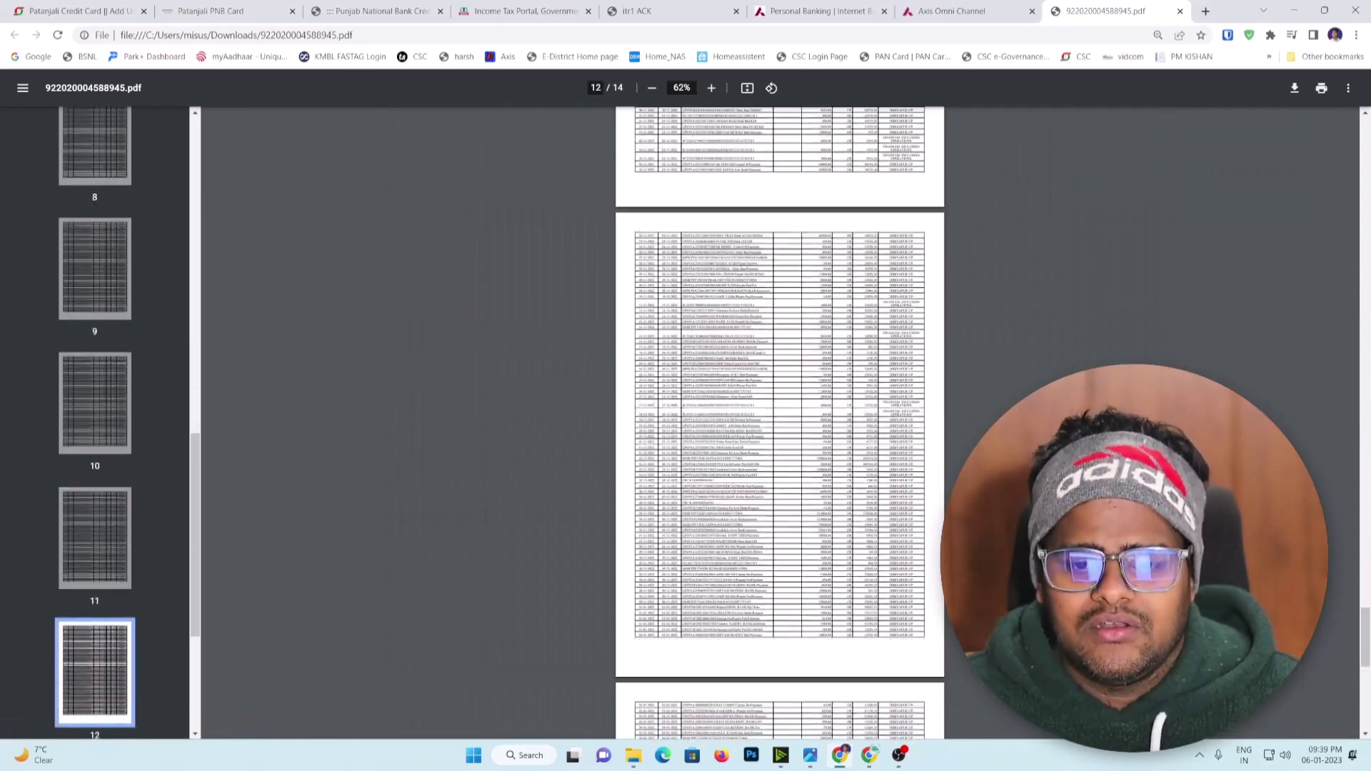
pyautogui.keyDown('ctrl'); pyautogui.scroll(4, 778, 421); pyautogui.keyUp('ctrl')
pyautogui.scroll(10, 779, 421)
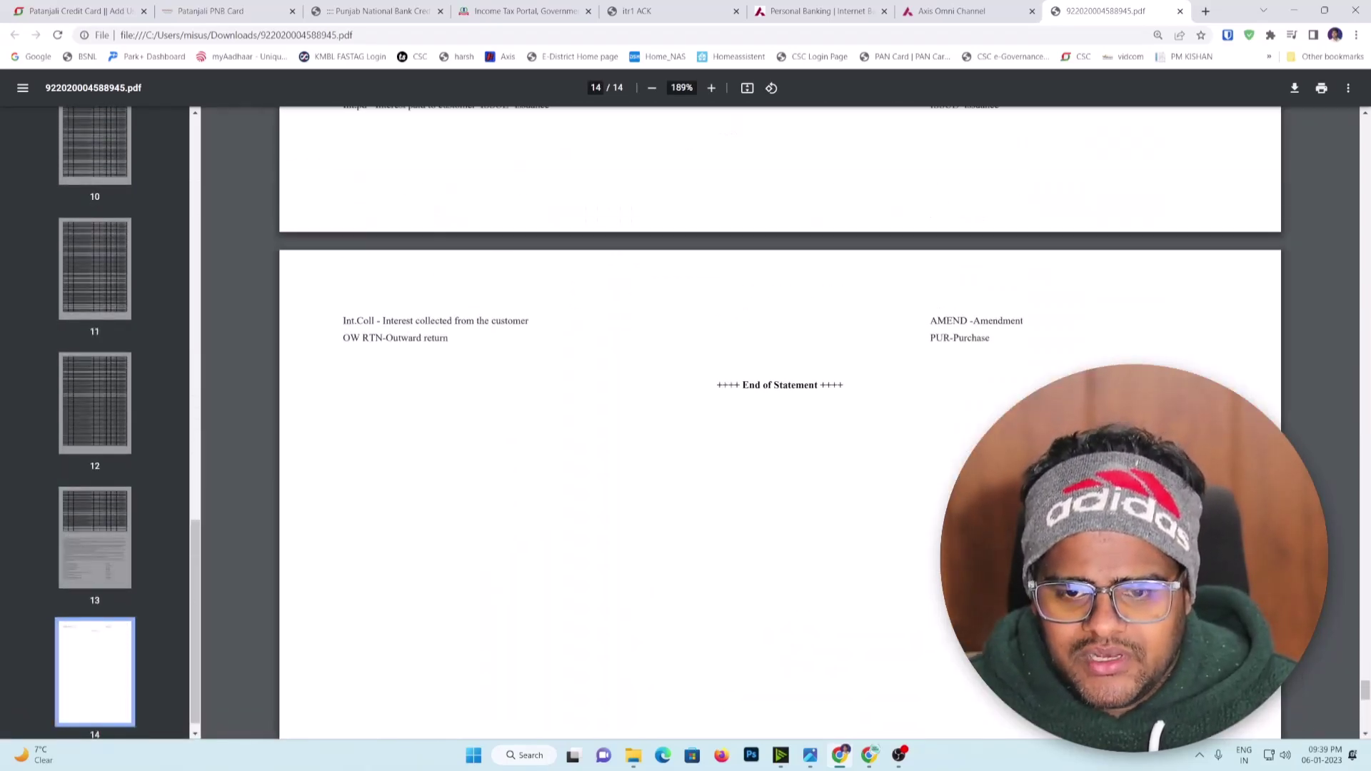
pyautogui.scroll(8, 779, 421)
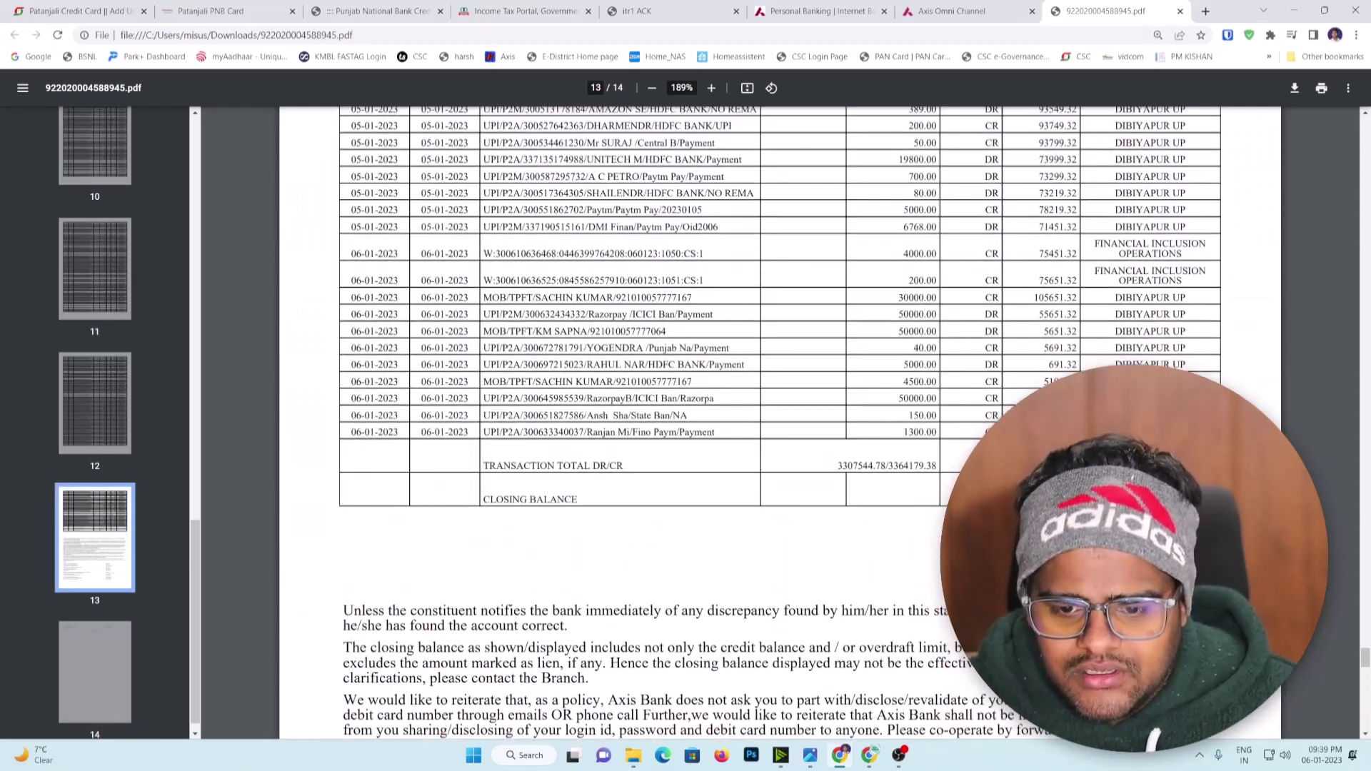
pyautogui.keyDown('ctrl'); pyautogui.scroll(4, 893, 479); pyautogui.keyUp('ctrl')
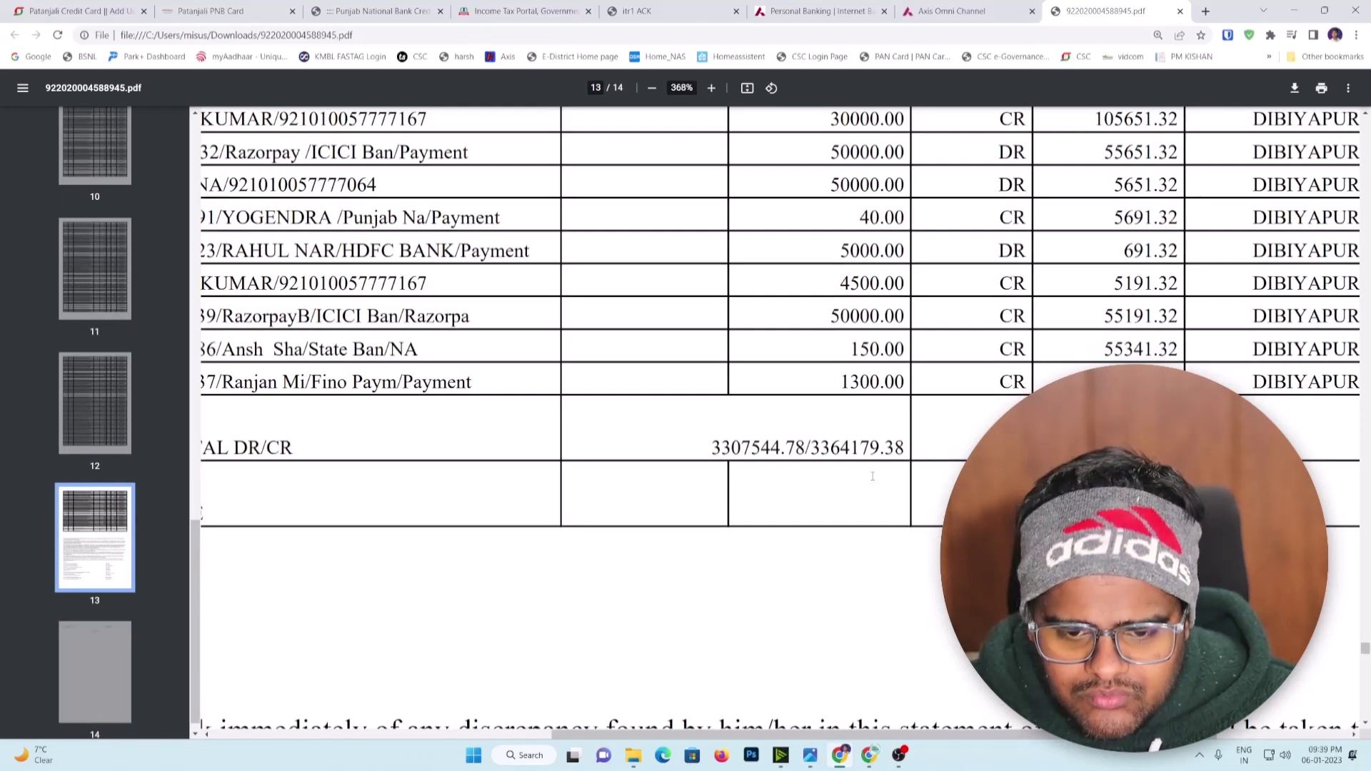
pyautogui.moveTo(781, 448); pyautogui.dragTo(712, 448)
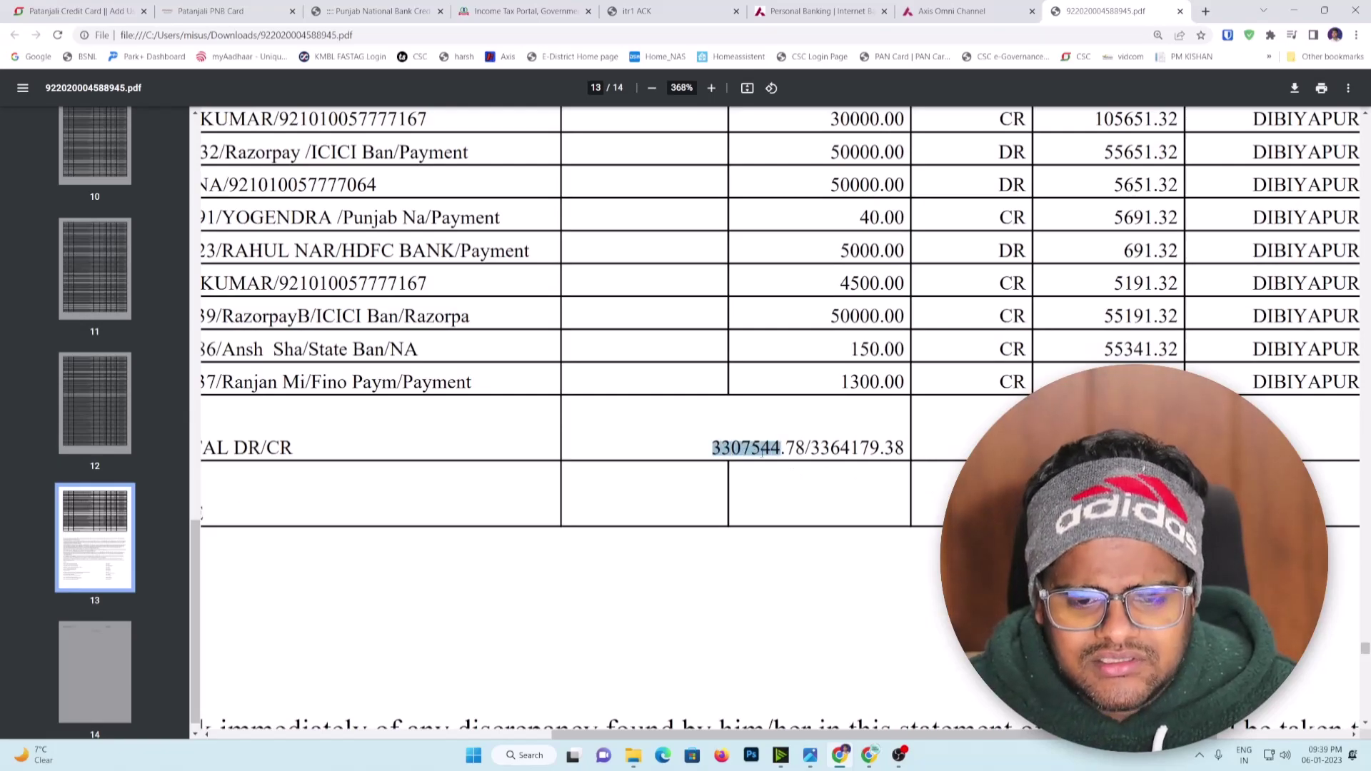
pyautogui.click(762, 450)
# Step: Switch to the ITR-1 acknowledgement PDF tab
pyautogui.keyDown('ctrl'); pyautogui.scroll(-15, 952, 465); pyautogui.keyUp('ctrl')
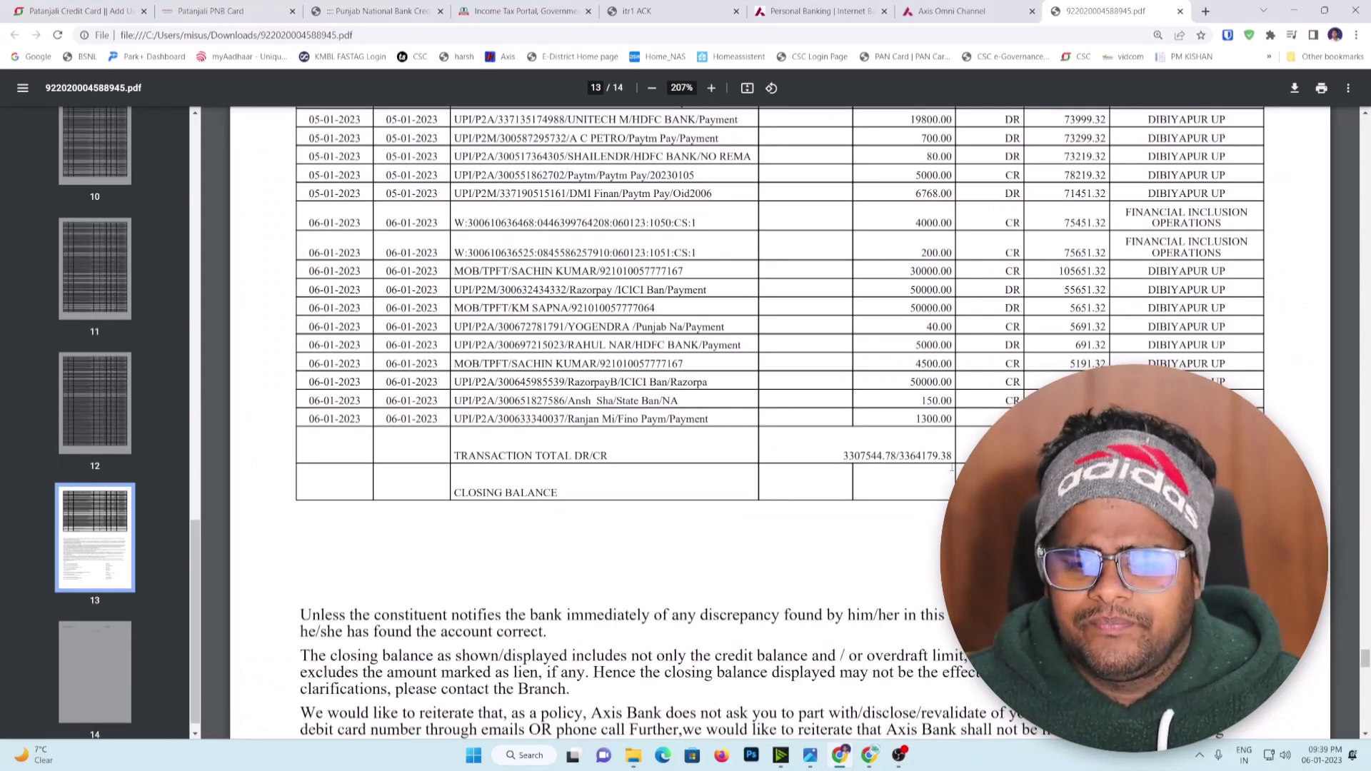
pyautogui.keyDown('ctrl'); pyautogui.scroll(4, 952, 466); pyautogui.keyUp('ctrl')
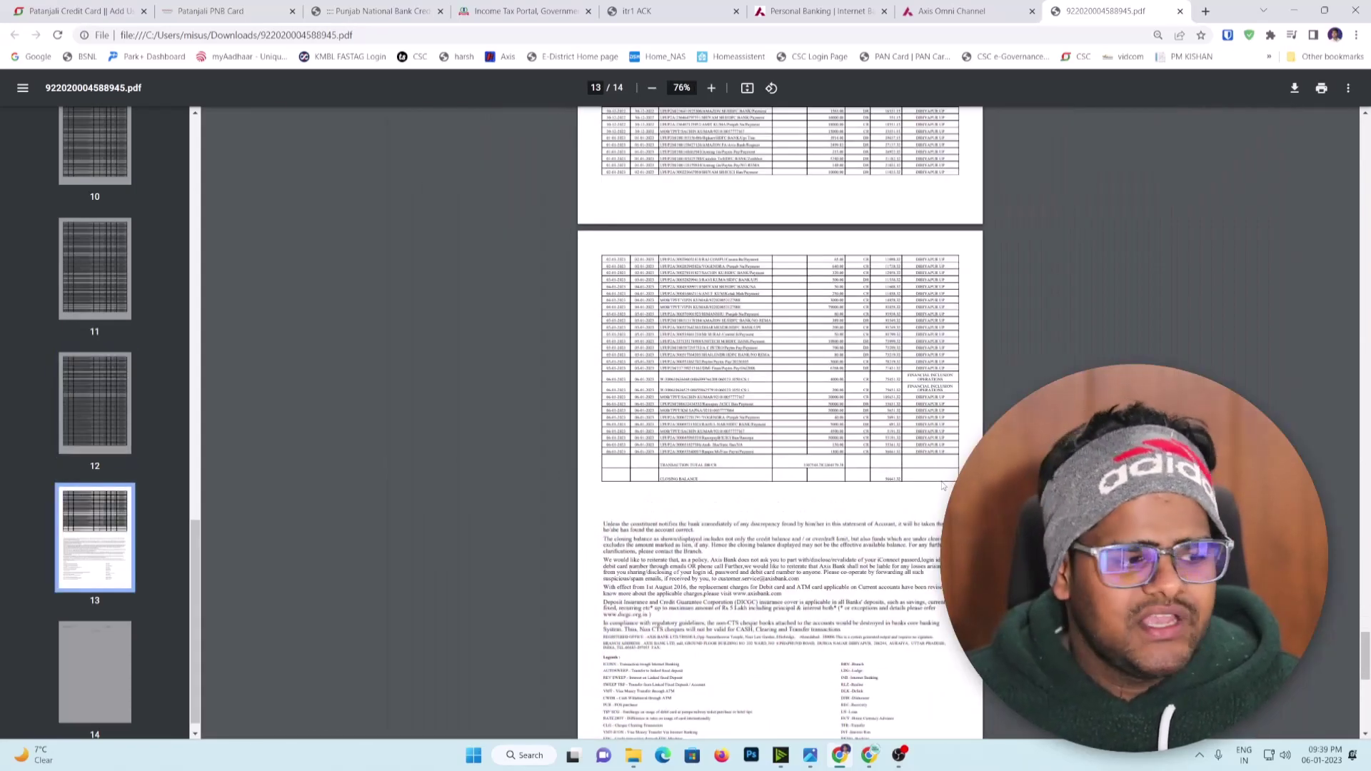
pyautogui.click(822, 11)
# Step: On the PNB upload page, attach the ITR acknowledgement PDF from Downloads as income proof
pyautogui.click(671, 11)
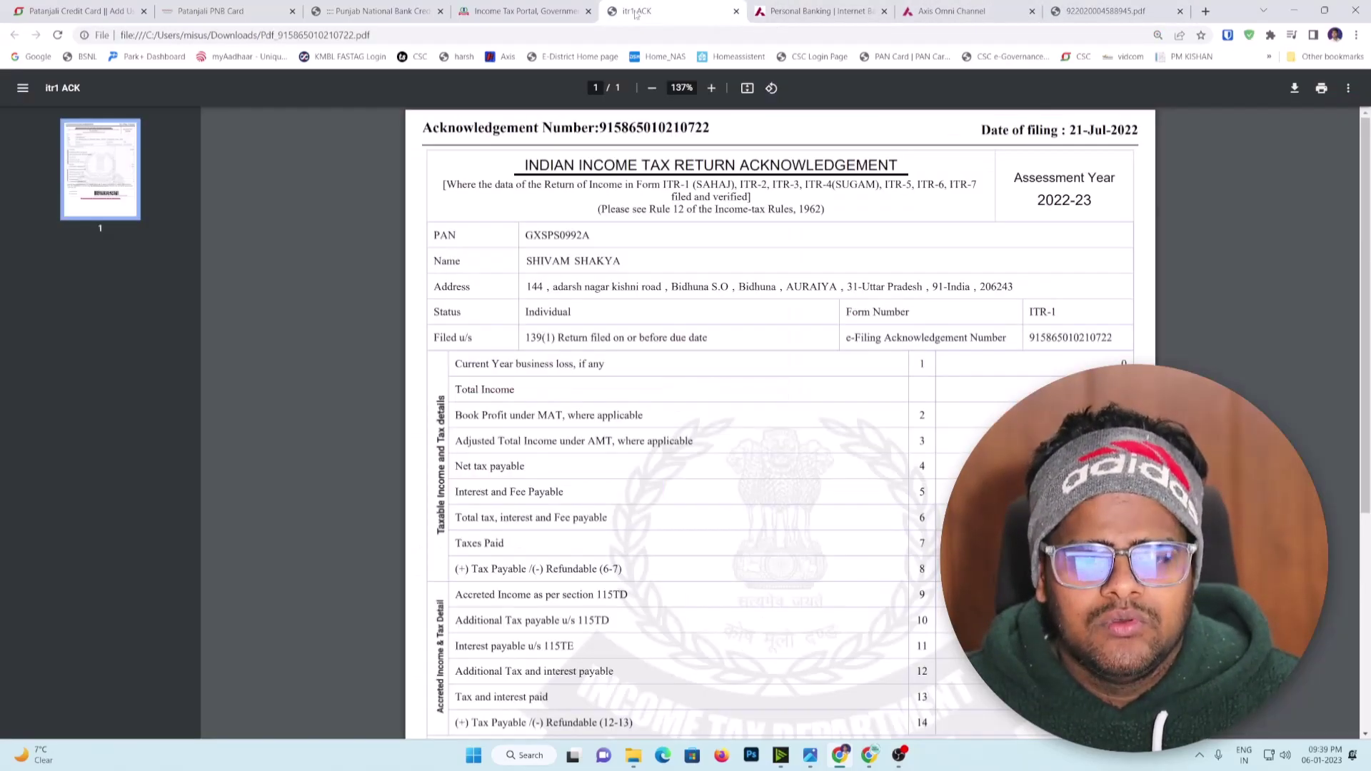
pyautogui.click(491, 7)
pyautogui.click(393, 11)
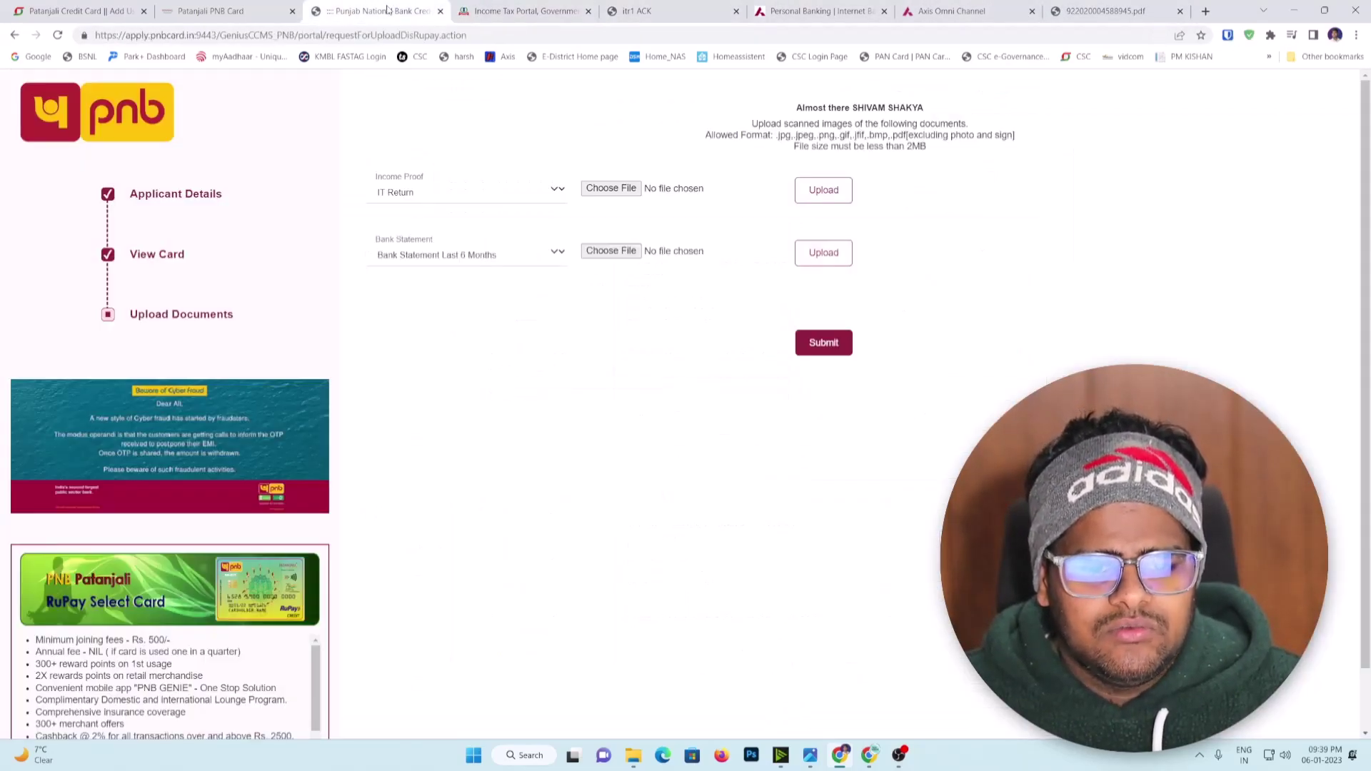
pyautogui.click(600, 189)
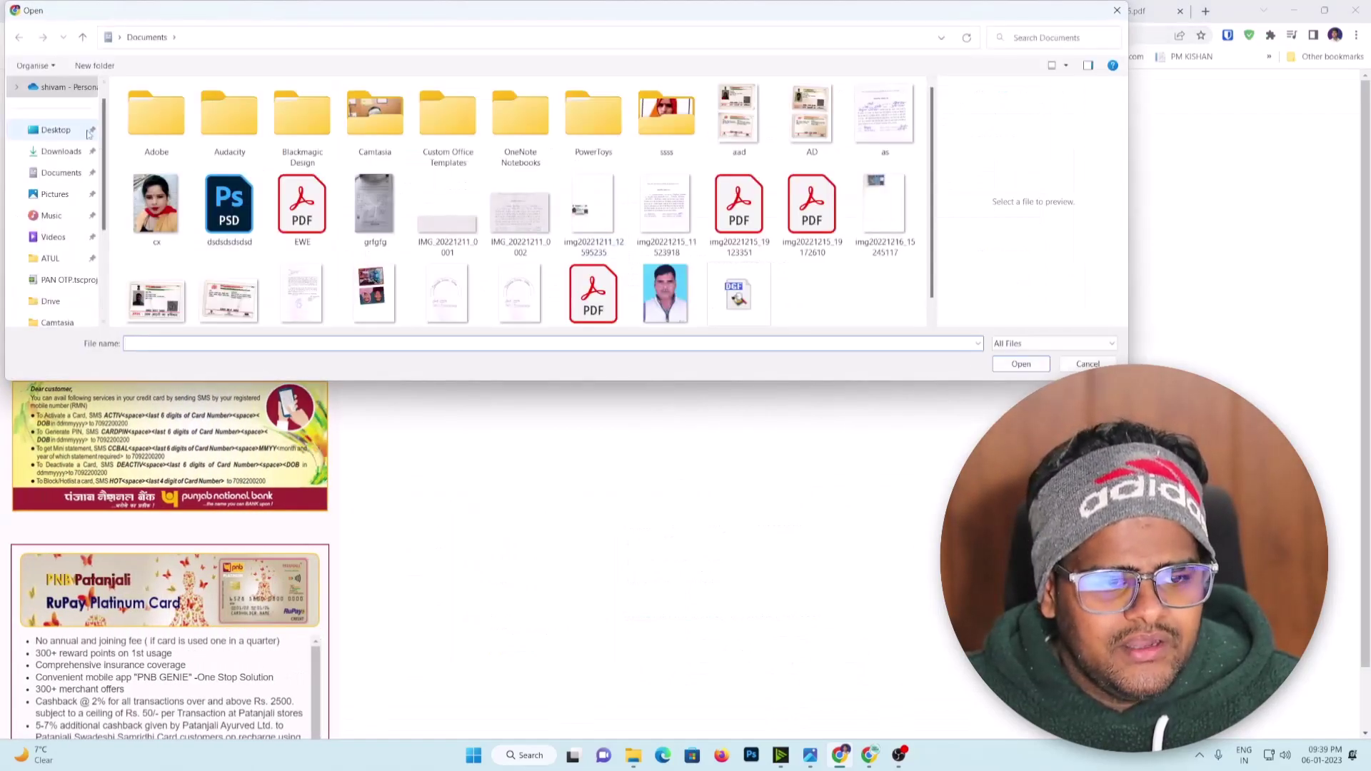
pyautogui.click(60, 152)
pyautogui.click(367, 169)
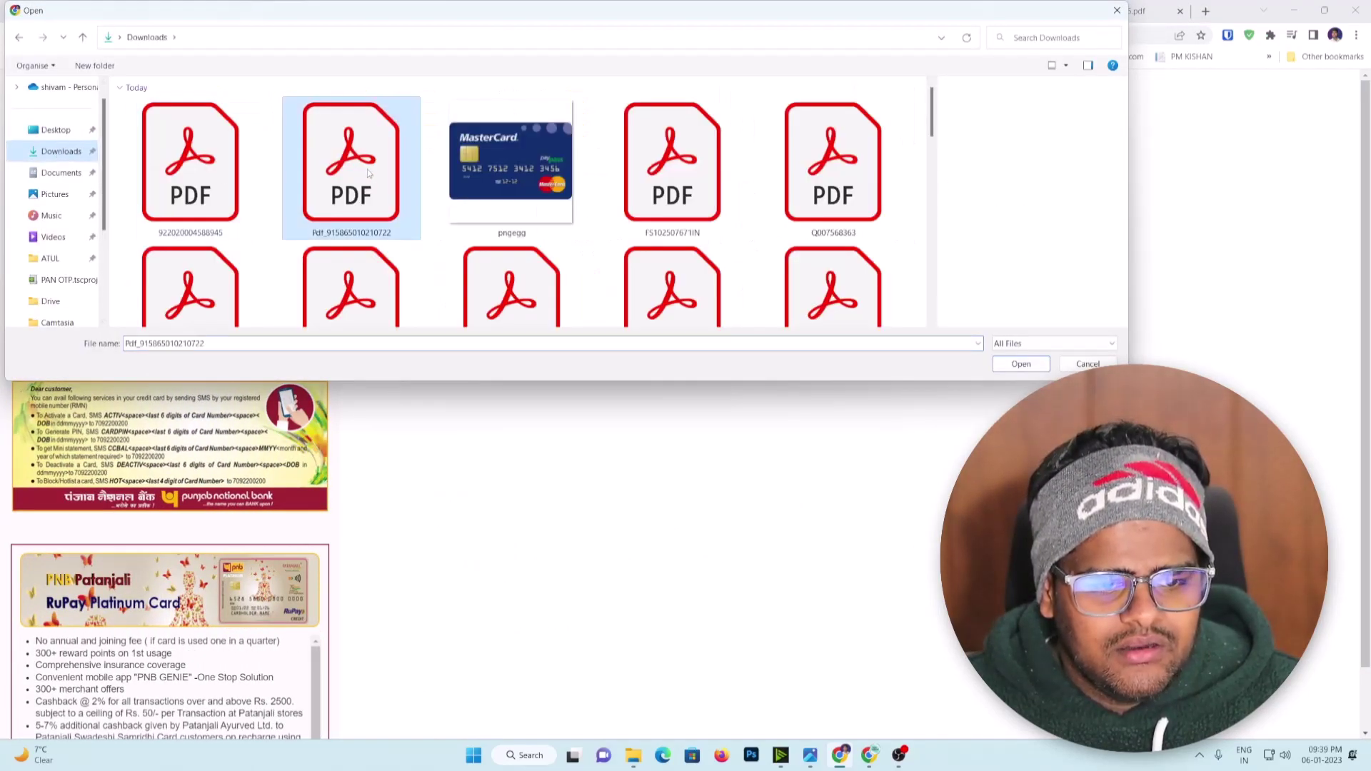
pyautogui.doubleClick(367, 169)
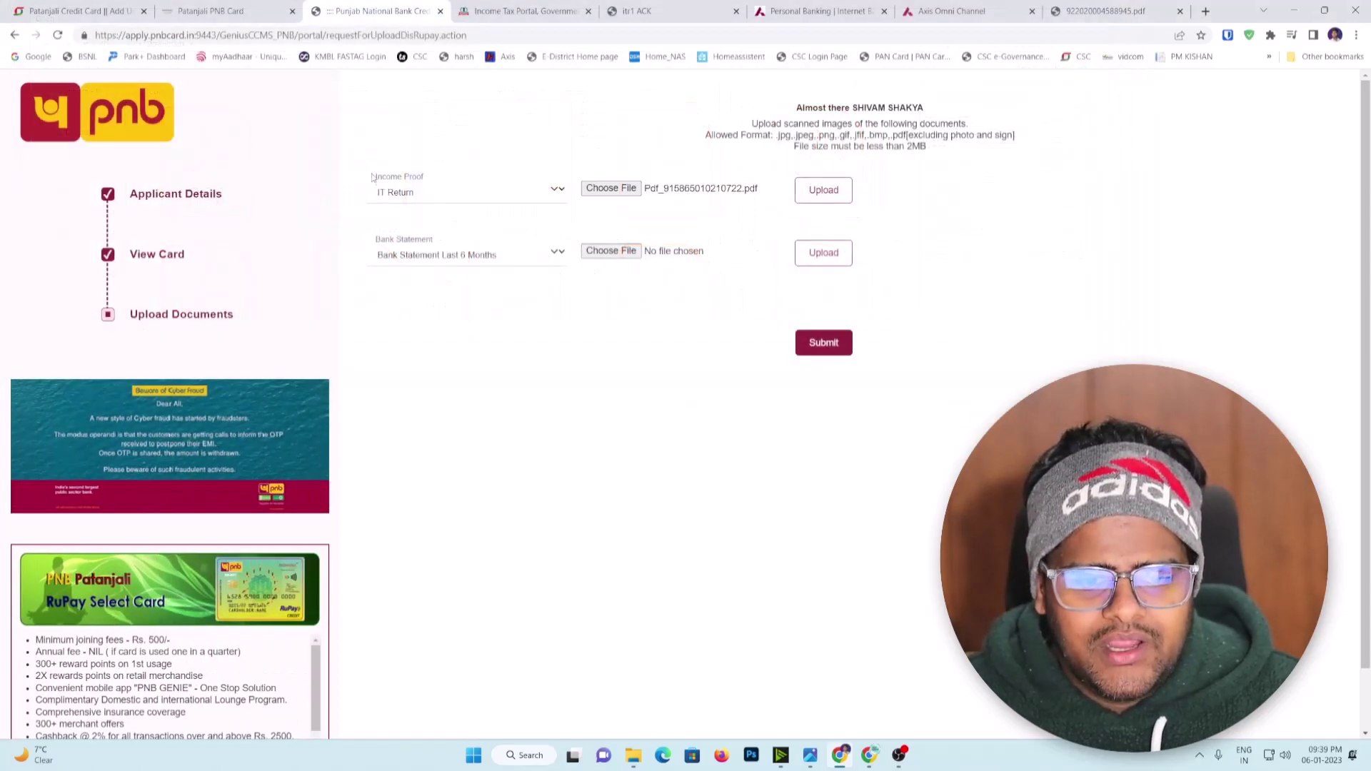
# Step: Attach the bank statement PDF and upload the income proof
pyautogui.click(620, 252)
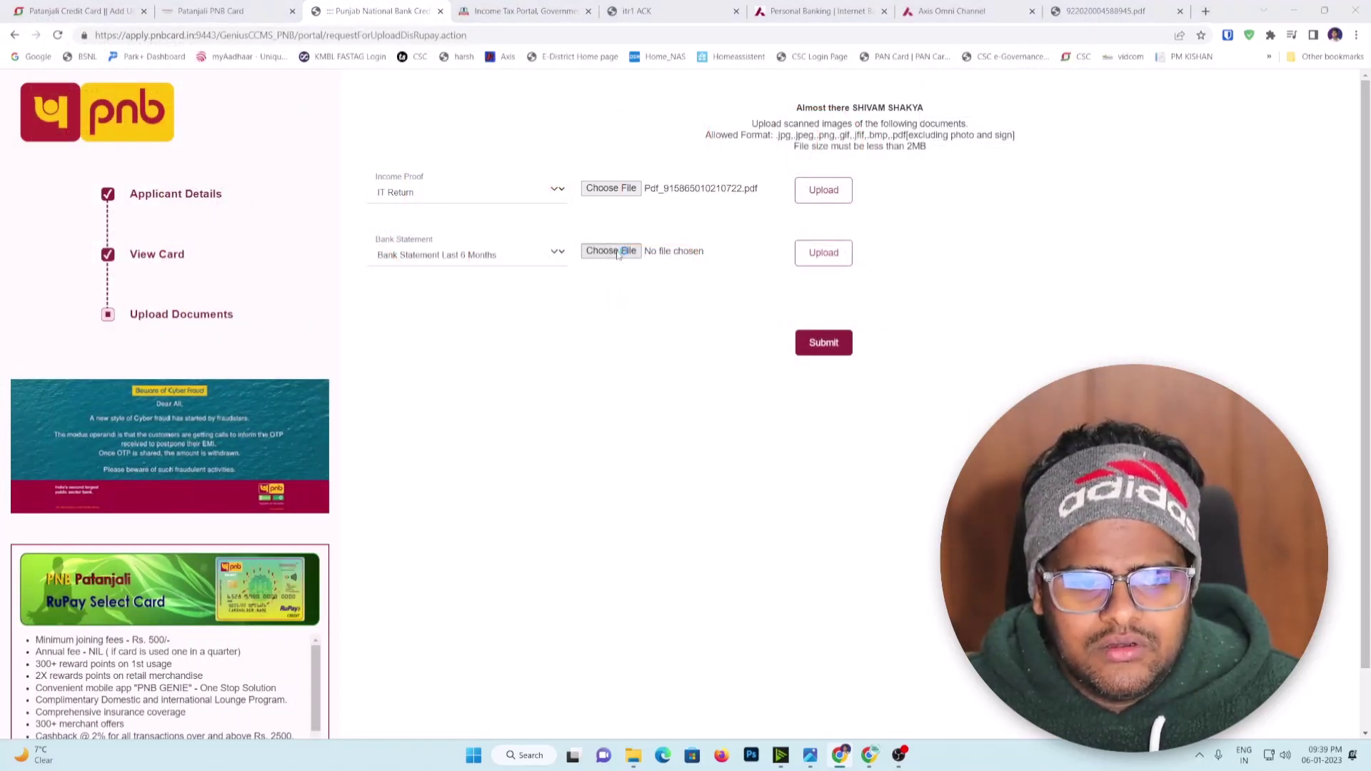
pyautogui.click(257, 202)
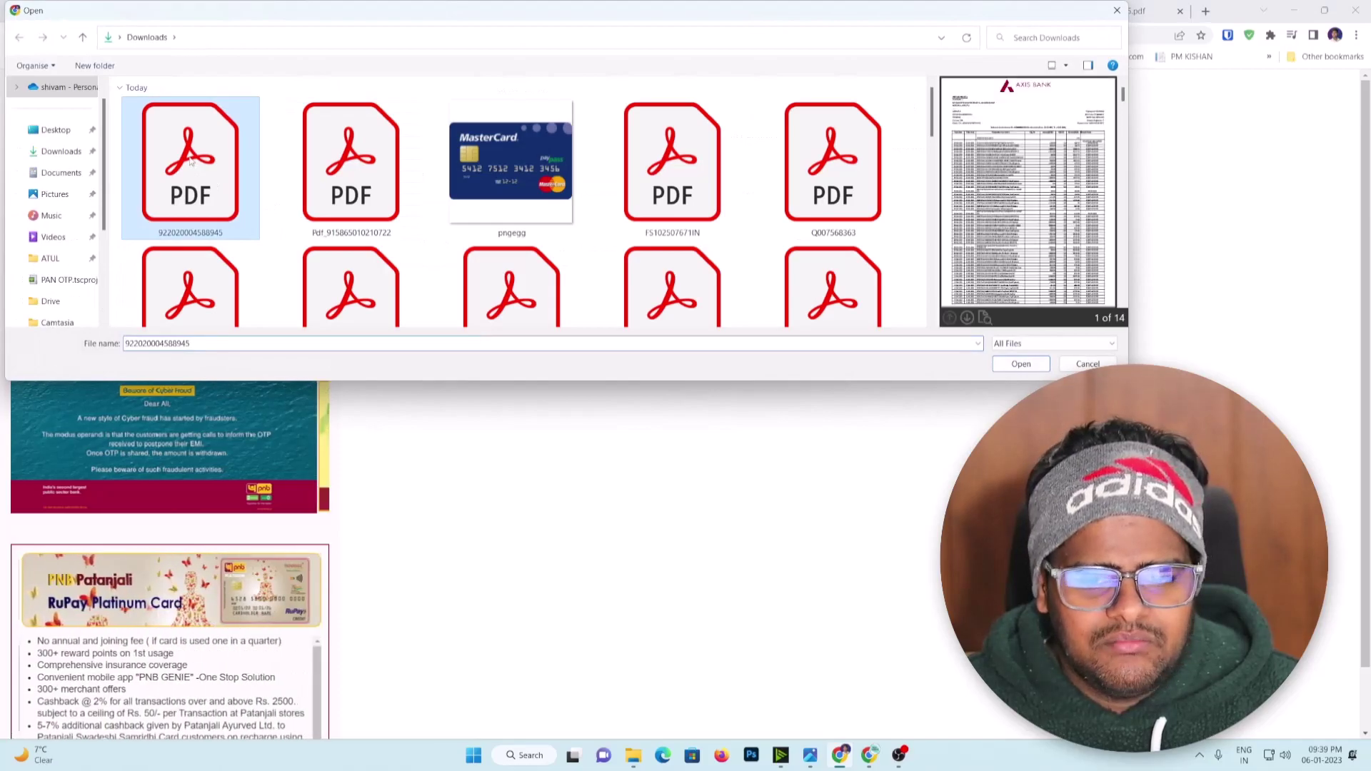
pyautogui.doubleClick(257, 202)
pyautogui.click(822, 191)
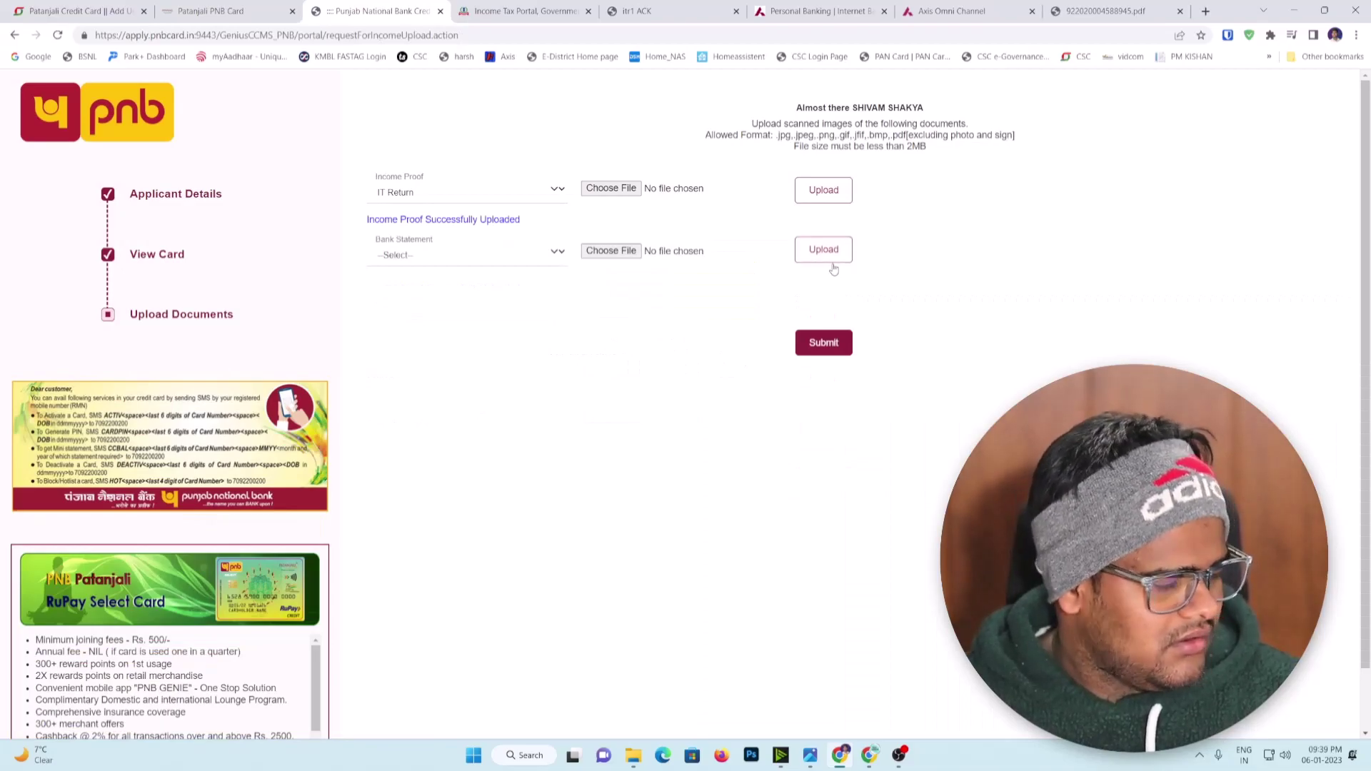
# Step: Reselect Bank Statement Last 6 Months, attach the statement PDF, and upload it
pyautogui.click(490, 256)
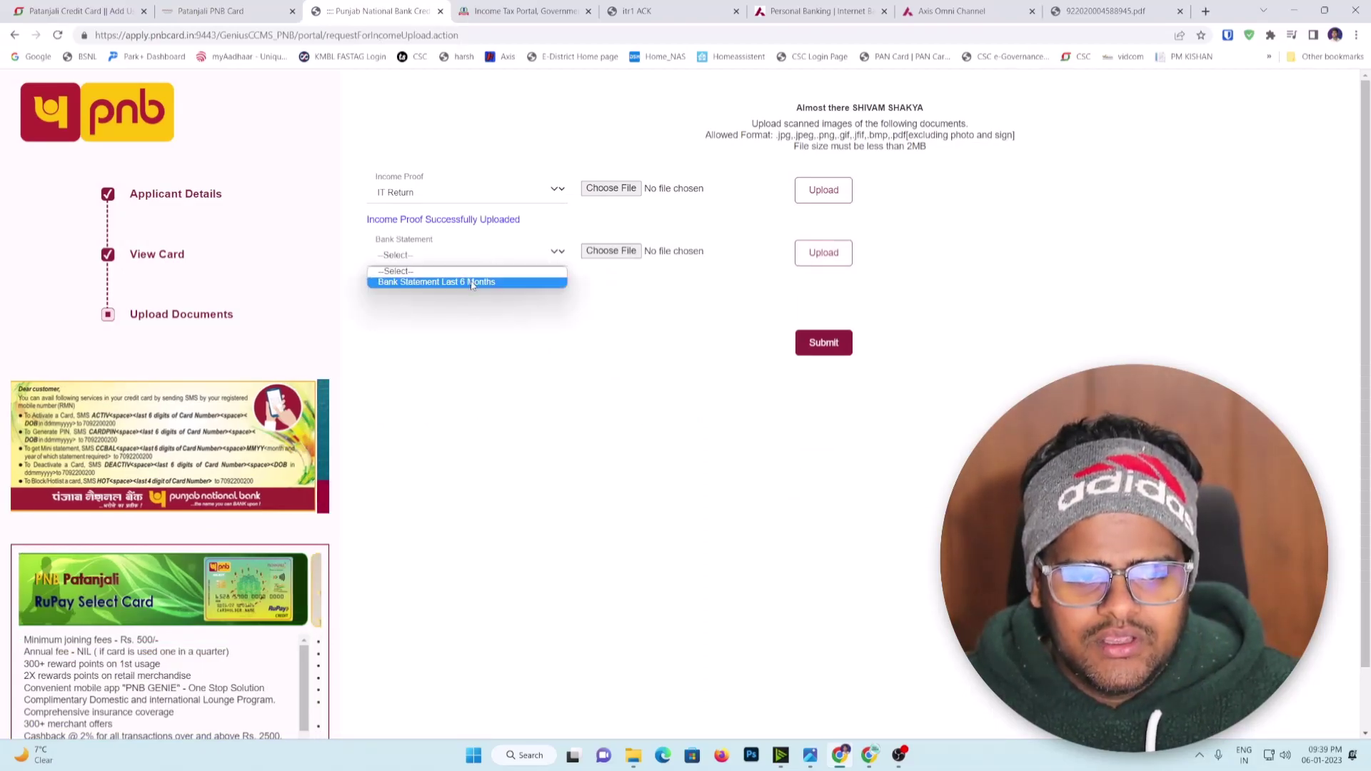
pyautogui.click(464, 281)
pyautogui.click(612, 158)
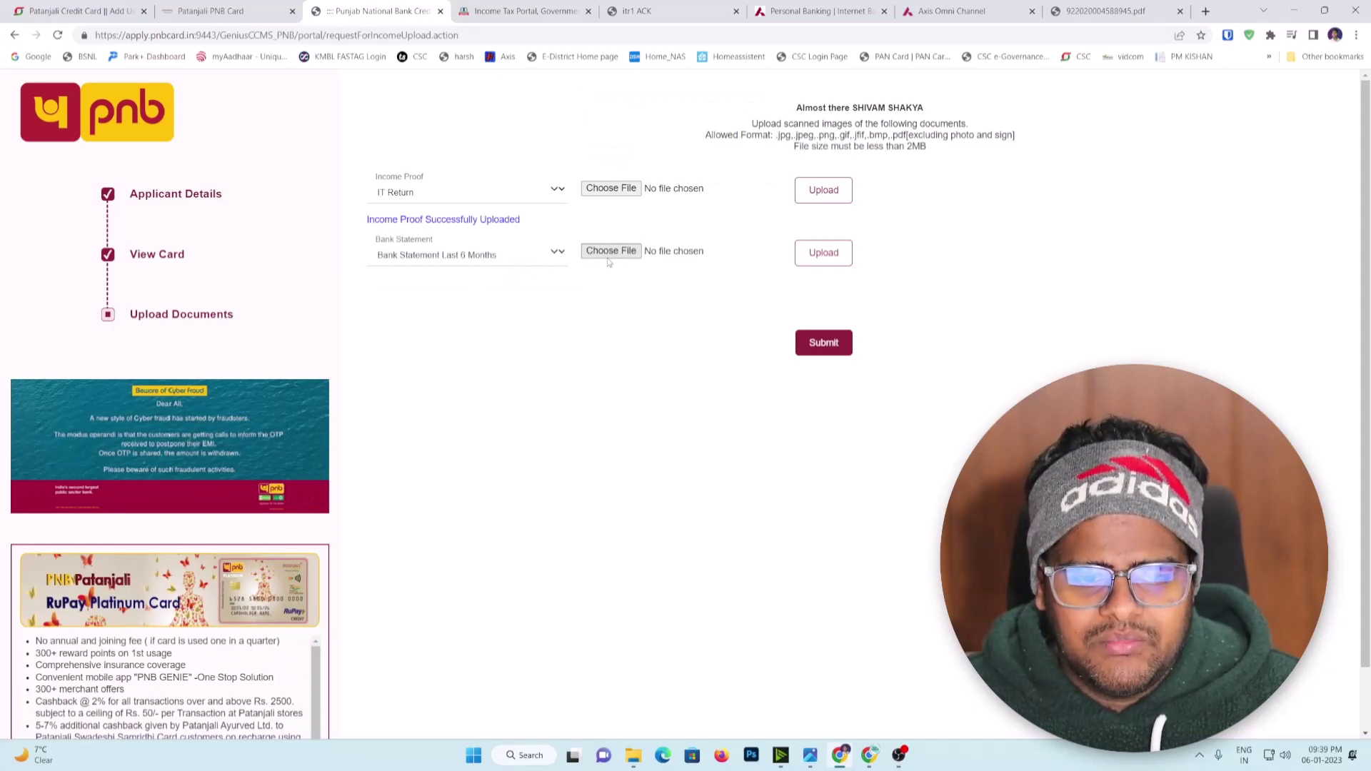
pyautogui.click(610, 250)
pyautogui.click(185, 163)
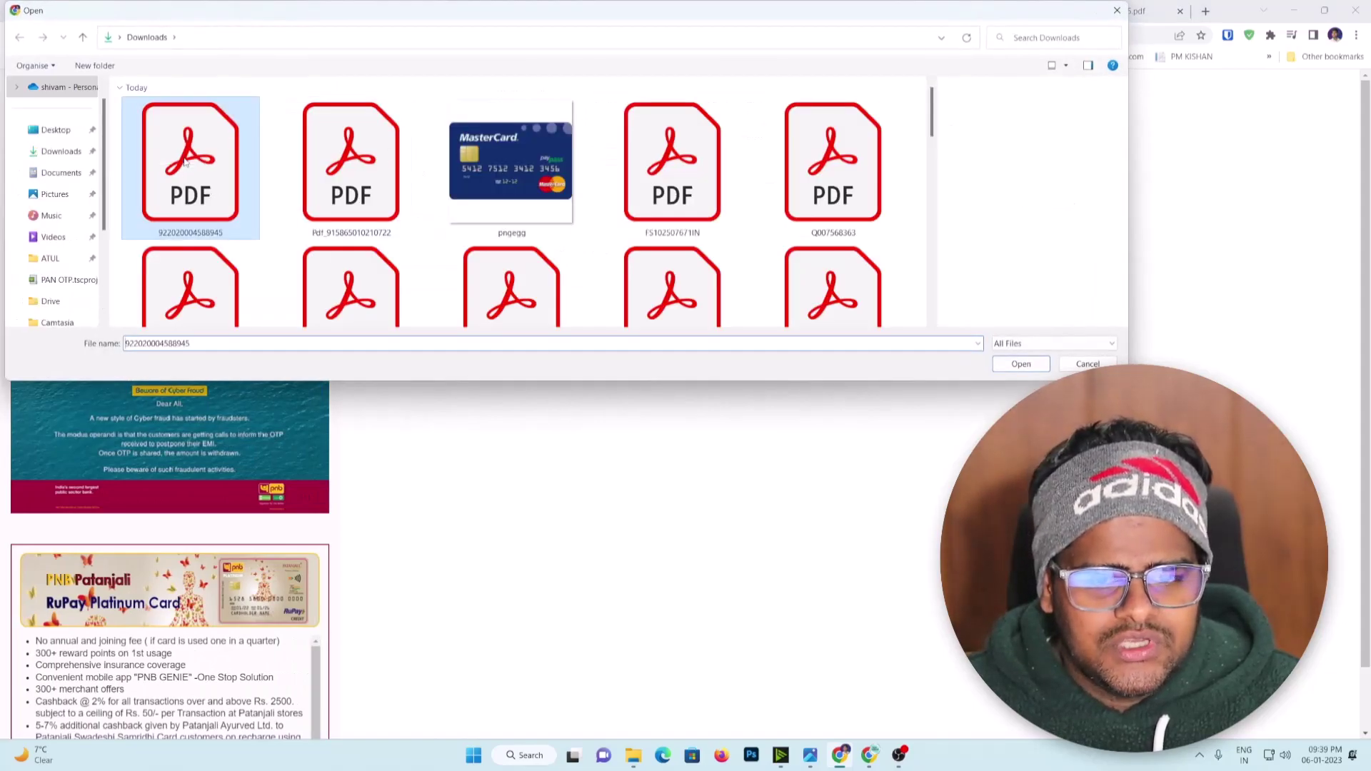
pyautogui.doubleClick(185, 163)
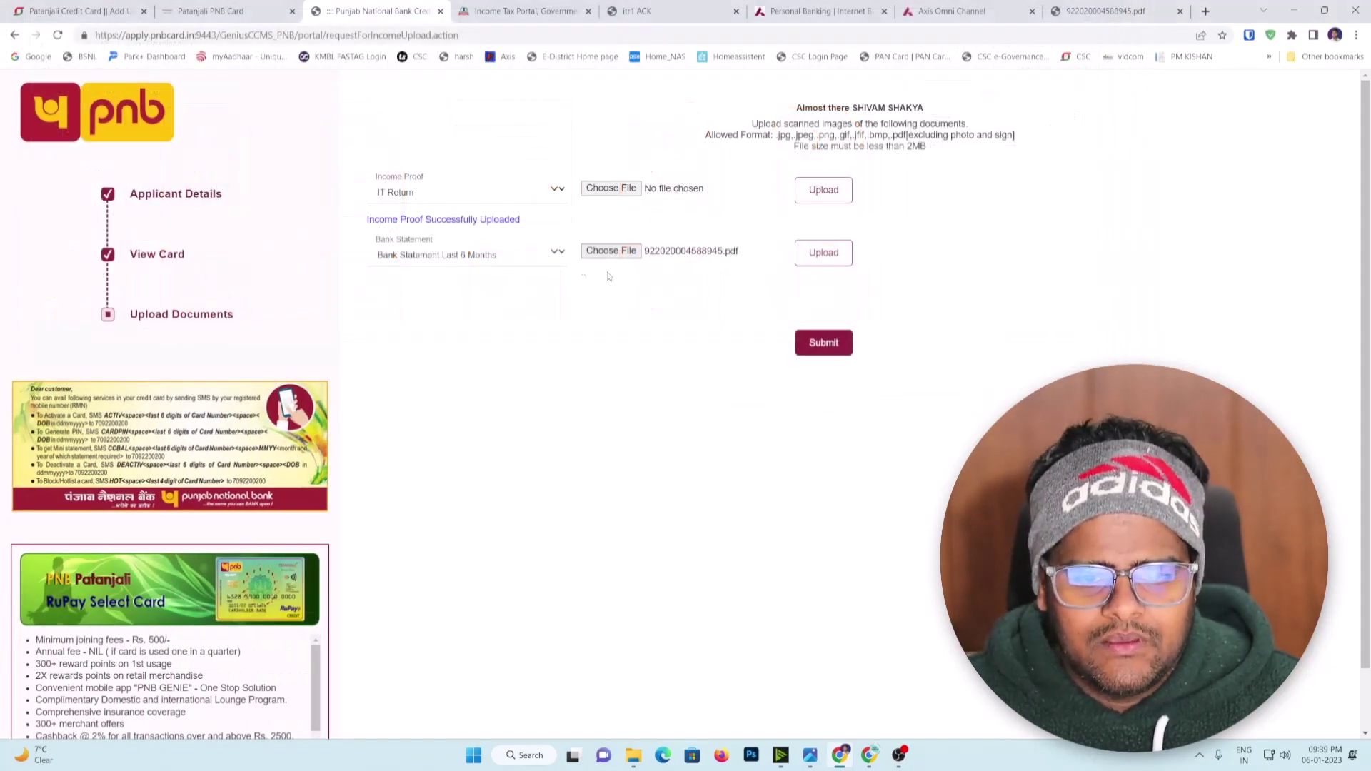
pyautogui.click(825, 262)
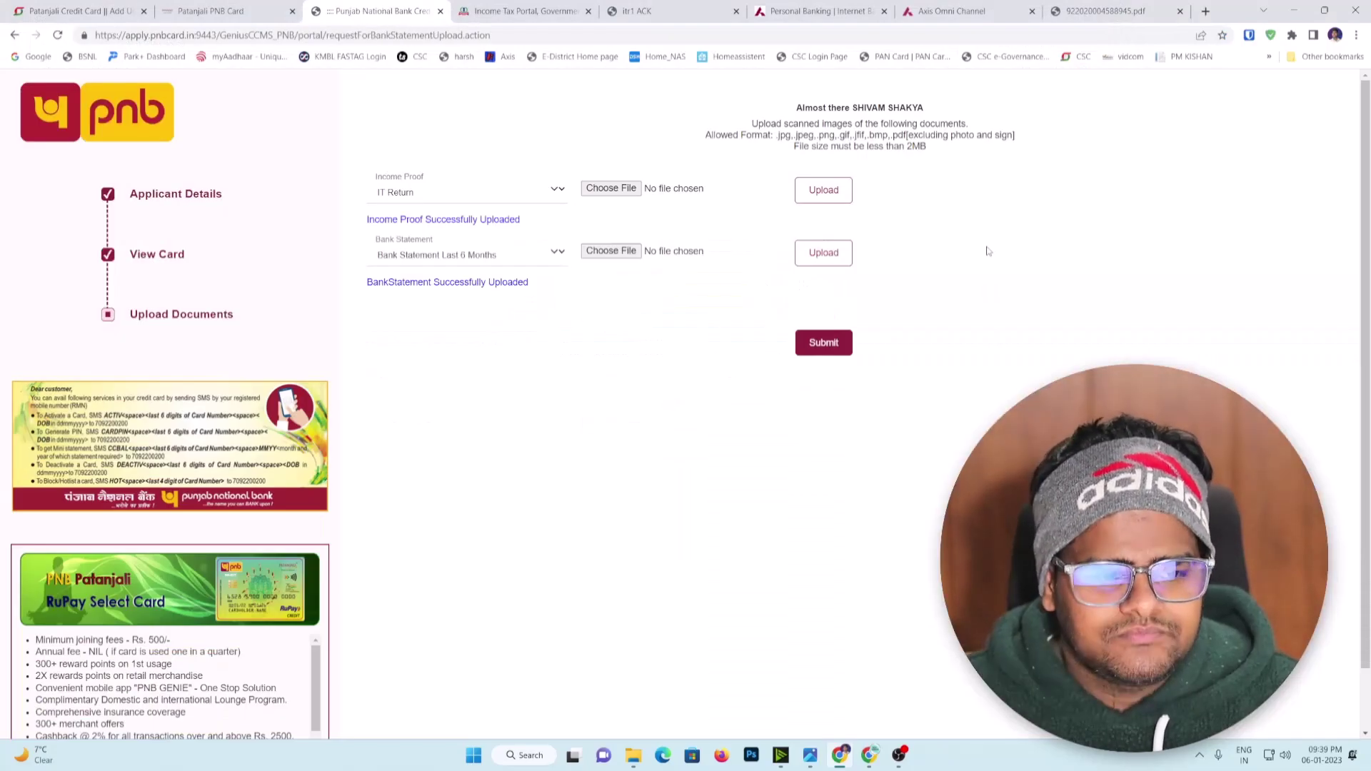
# Step: Submit the application and review the reference number and INR 76000 credit limit
pyautogui.click(824, 342)
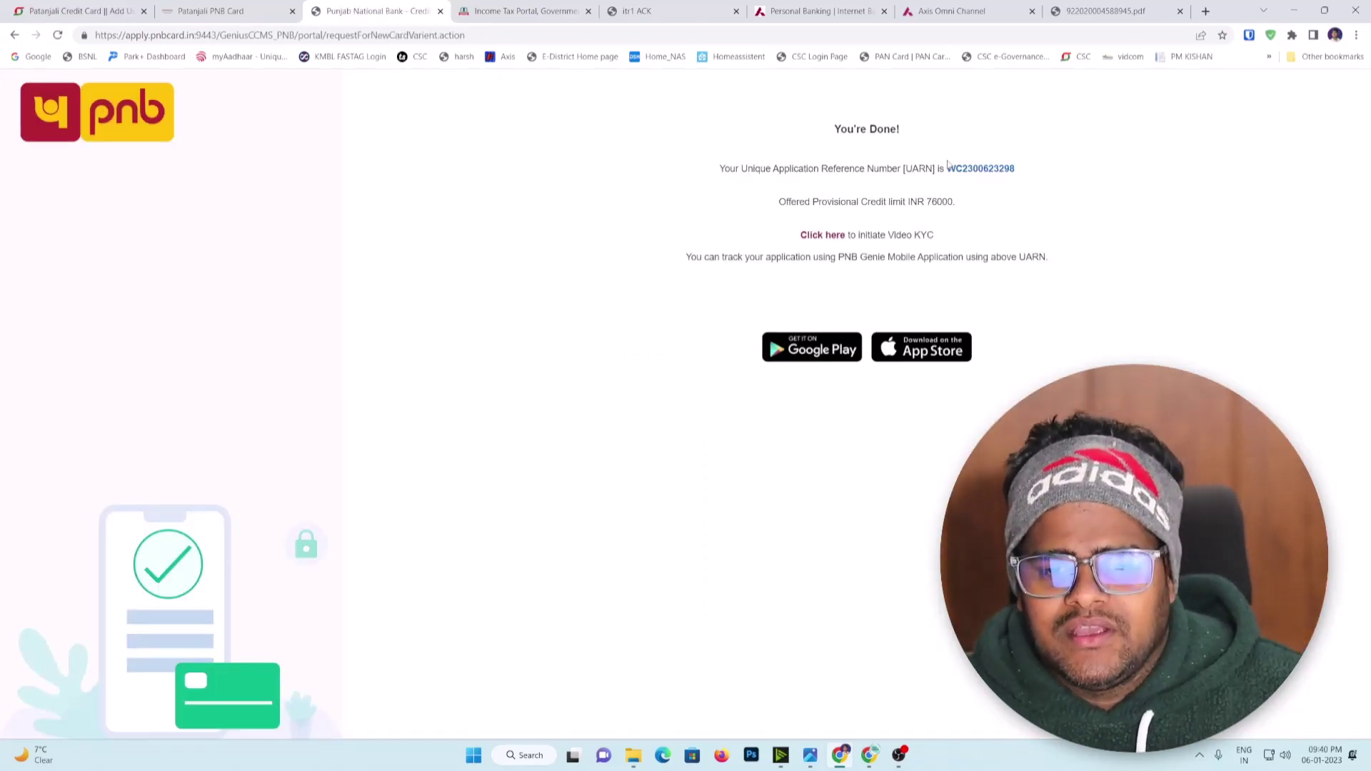
pyautogui.moveTo(725, 172); pyautogui.dragTo(915, 182)
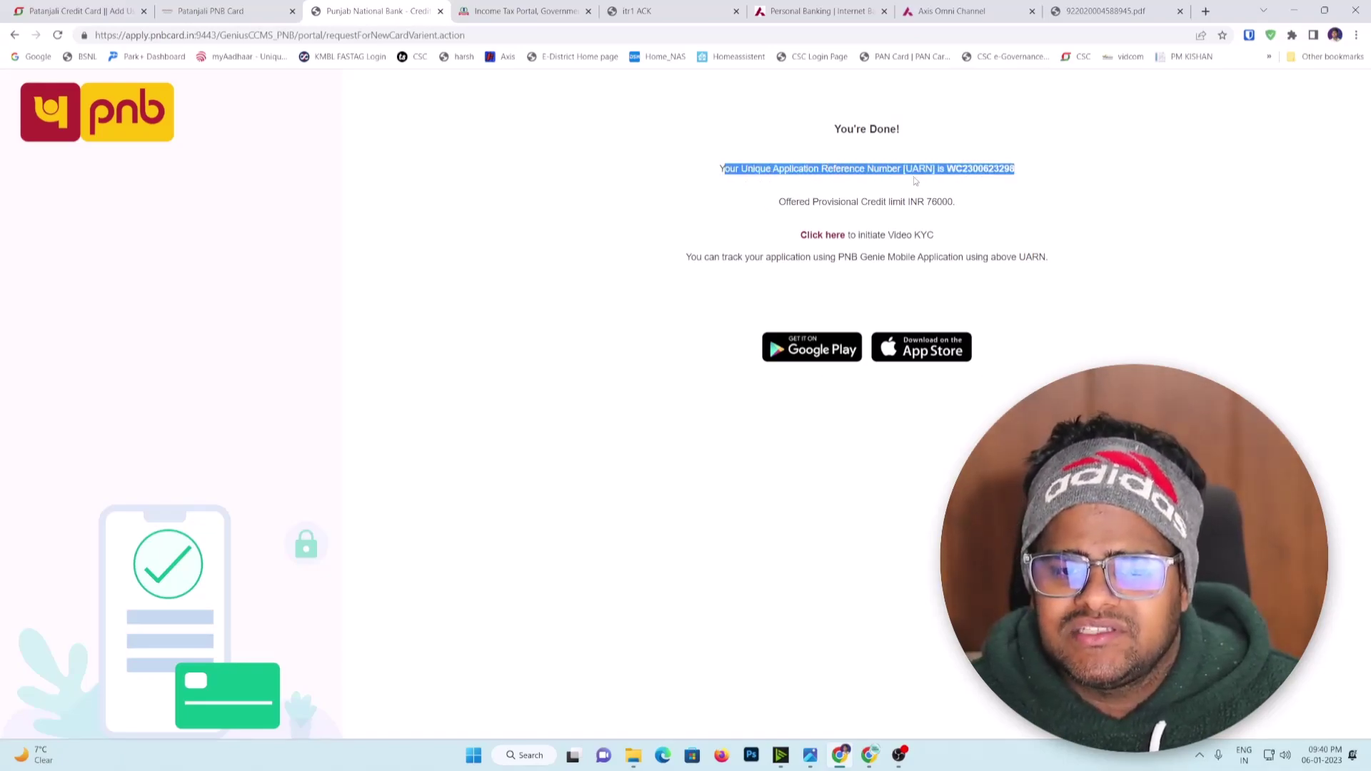
pyautogui.click(1073, 183)
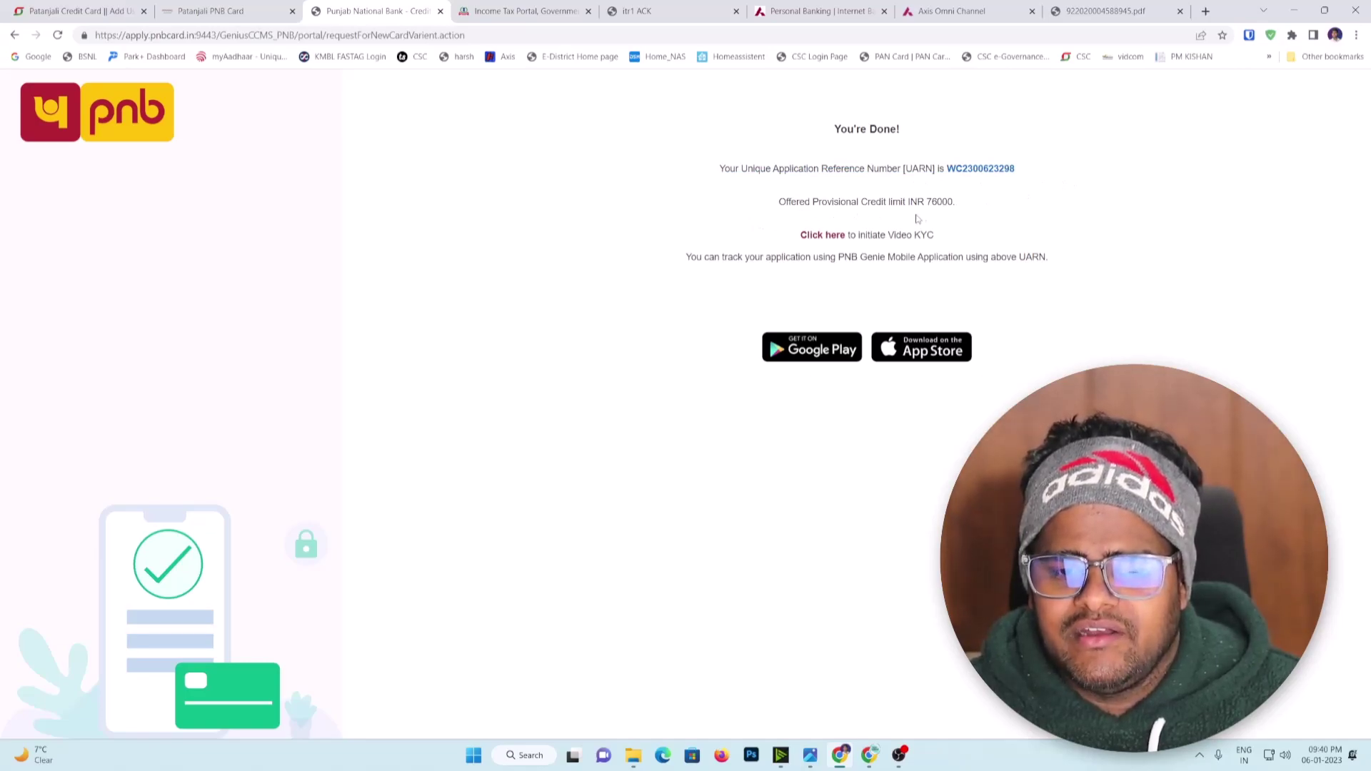
pyautogui.moveTo(926, 203); pyautogui.dragTo(948, 203)
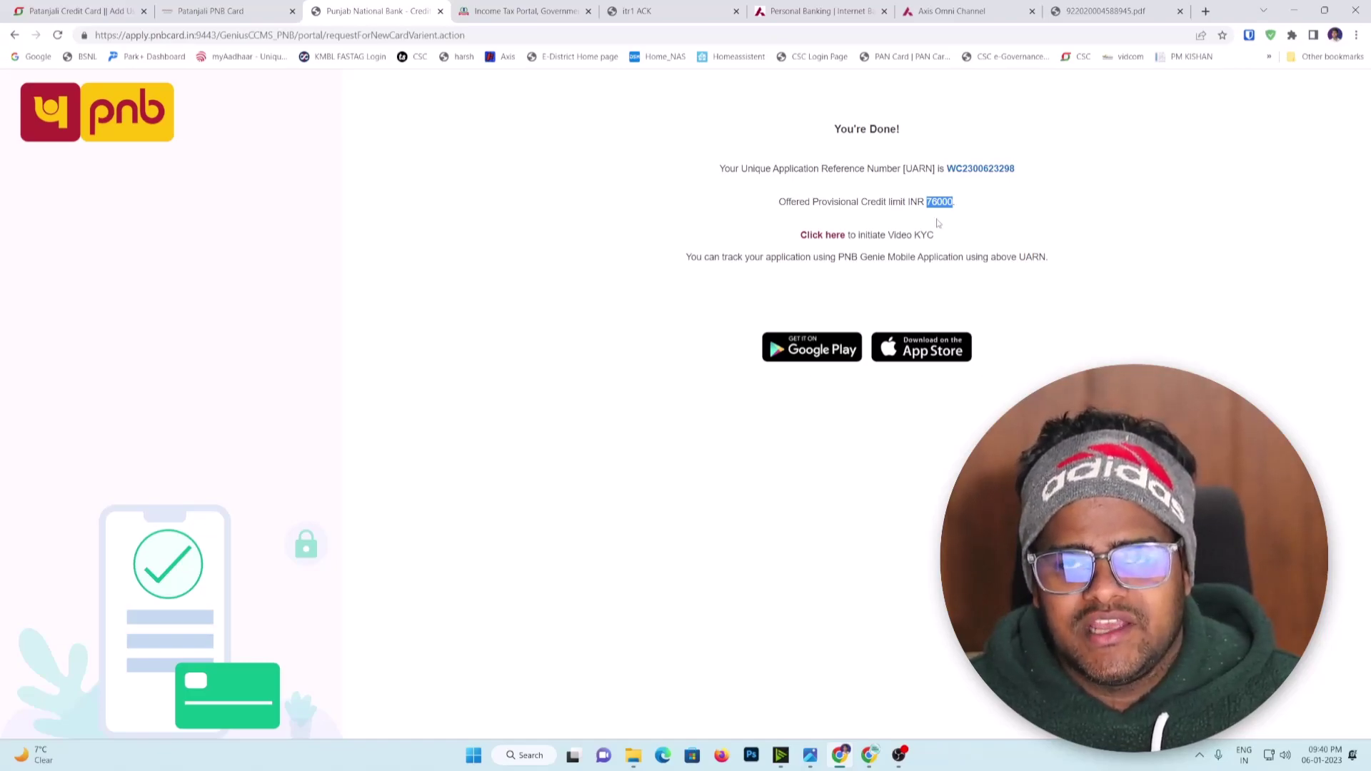
pyautogui.click(966, 233)
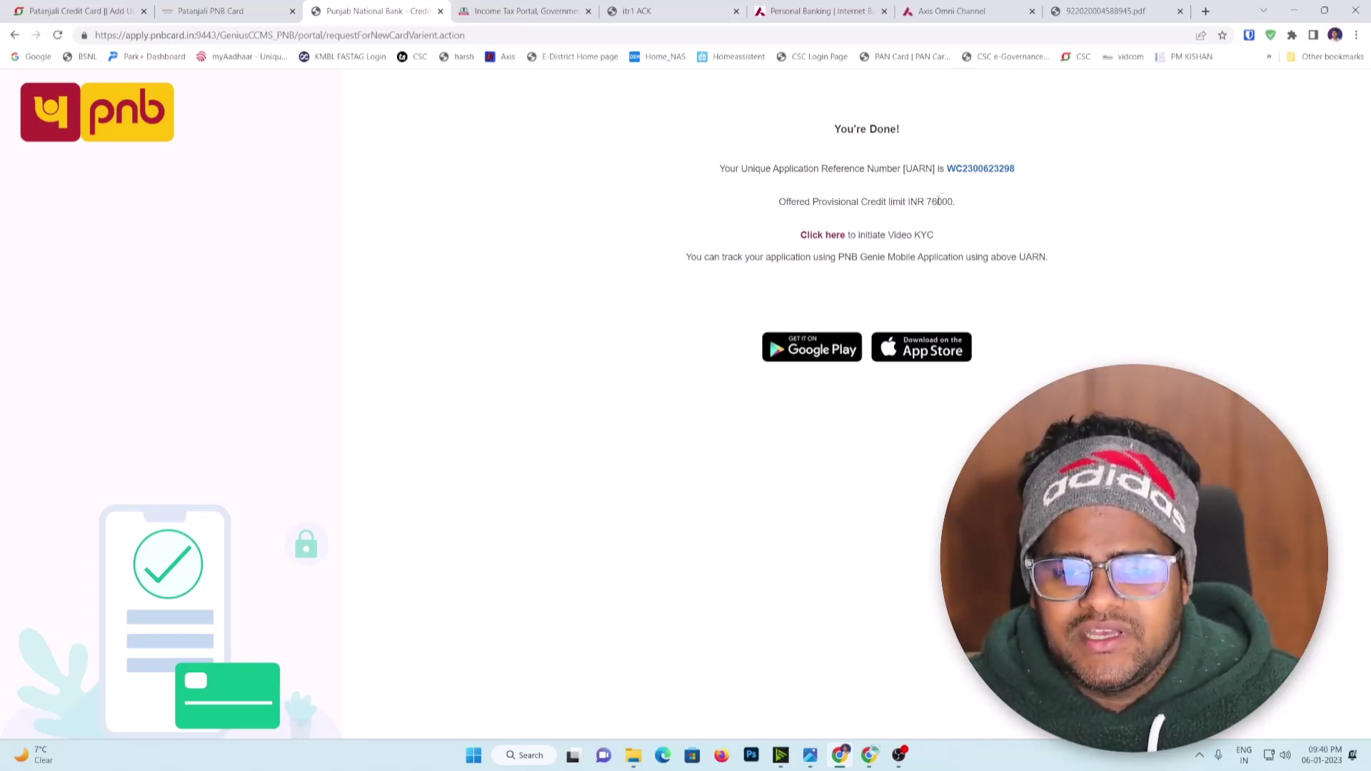
pyautogui.doubleClick(975, 170)
pyautogui.hotkey('ctrl', 'c')
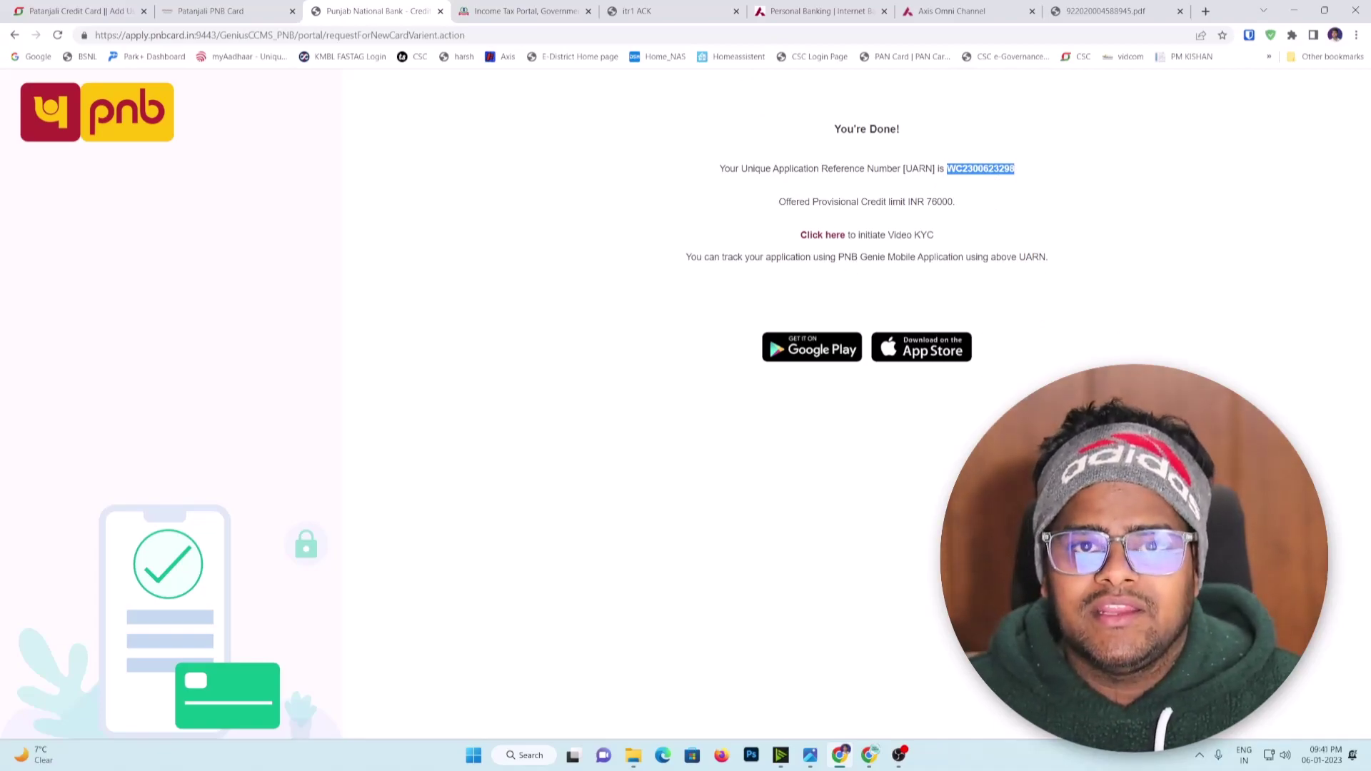
# Step: Launch Paint from the Start search, then return to the browser window
pyautogui.click(471, 759)
pyautogui.write('paint')
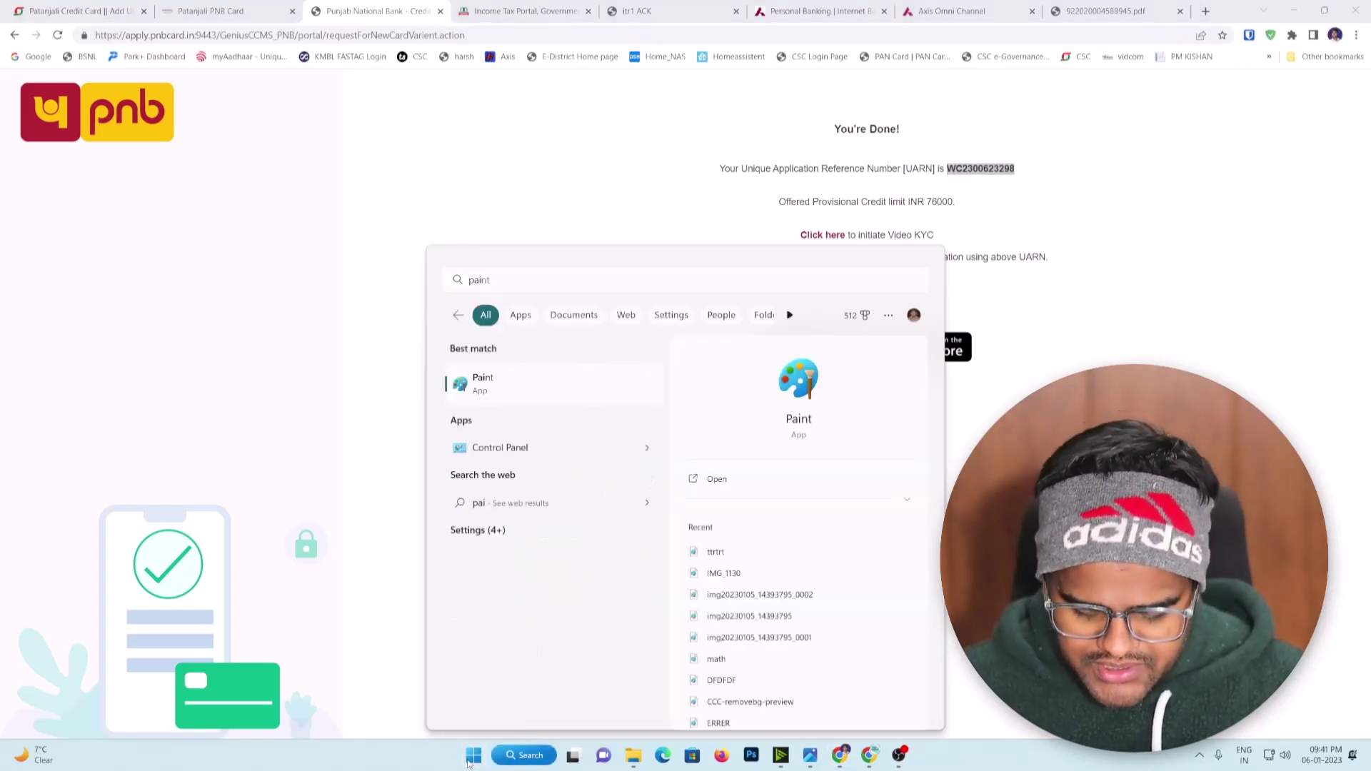
pyautogui.press('Return')
pyautogui.hotkey('alt', 'Tab')
# Step: Launch Snipping Tool and snip the You're Done confirmation box
pyautogui.click(461, 757)
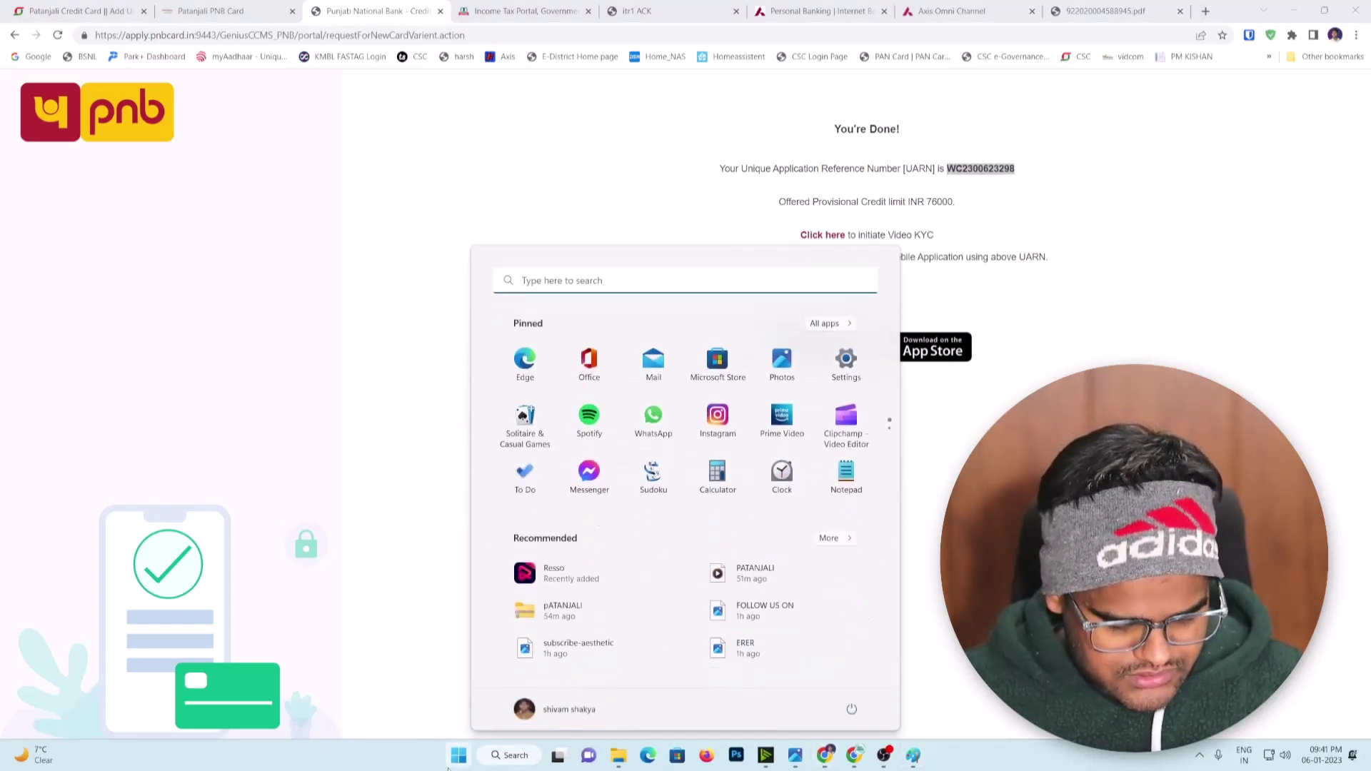
pyautogui.write('sna')
pyautogui.click(564, 428)
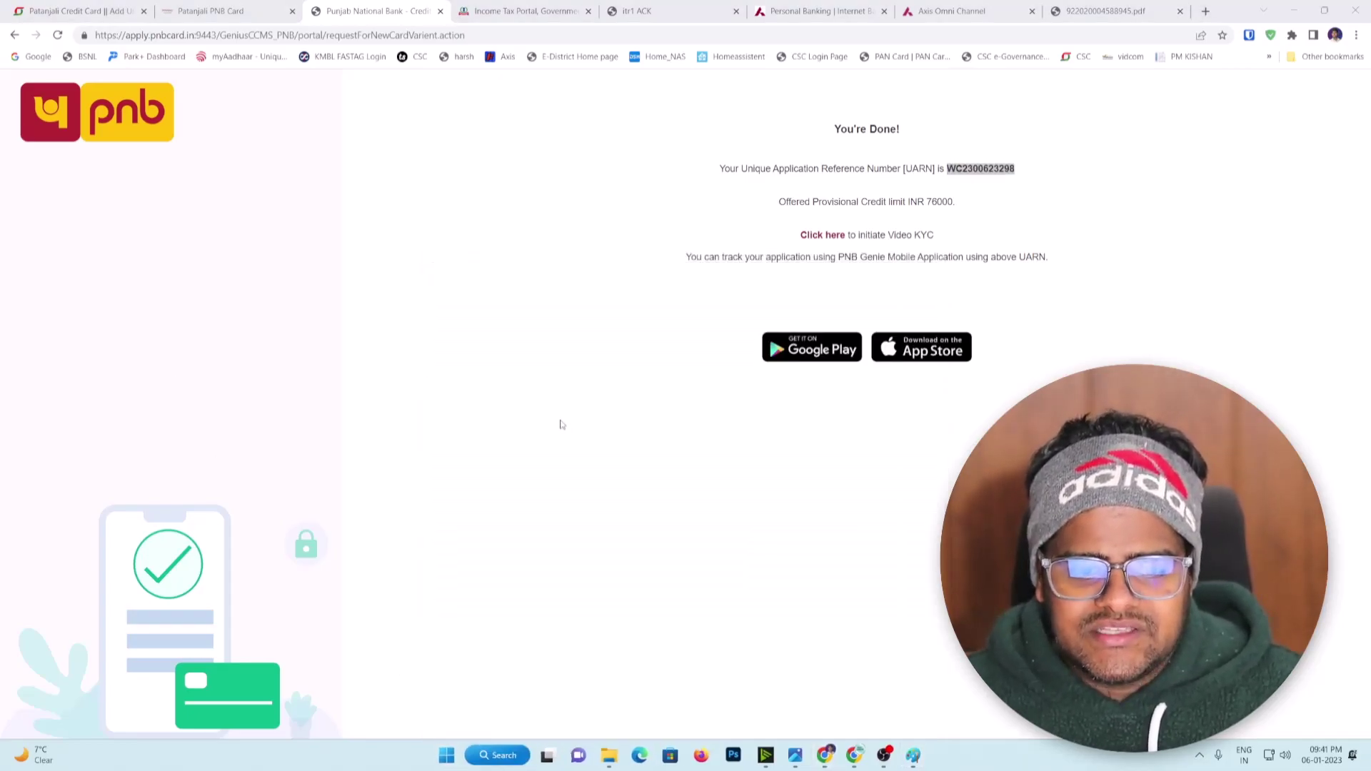
pyautogui.click(584, 229)
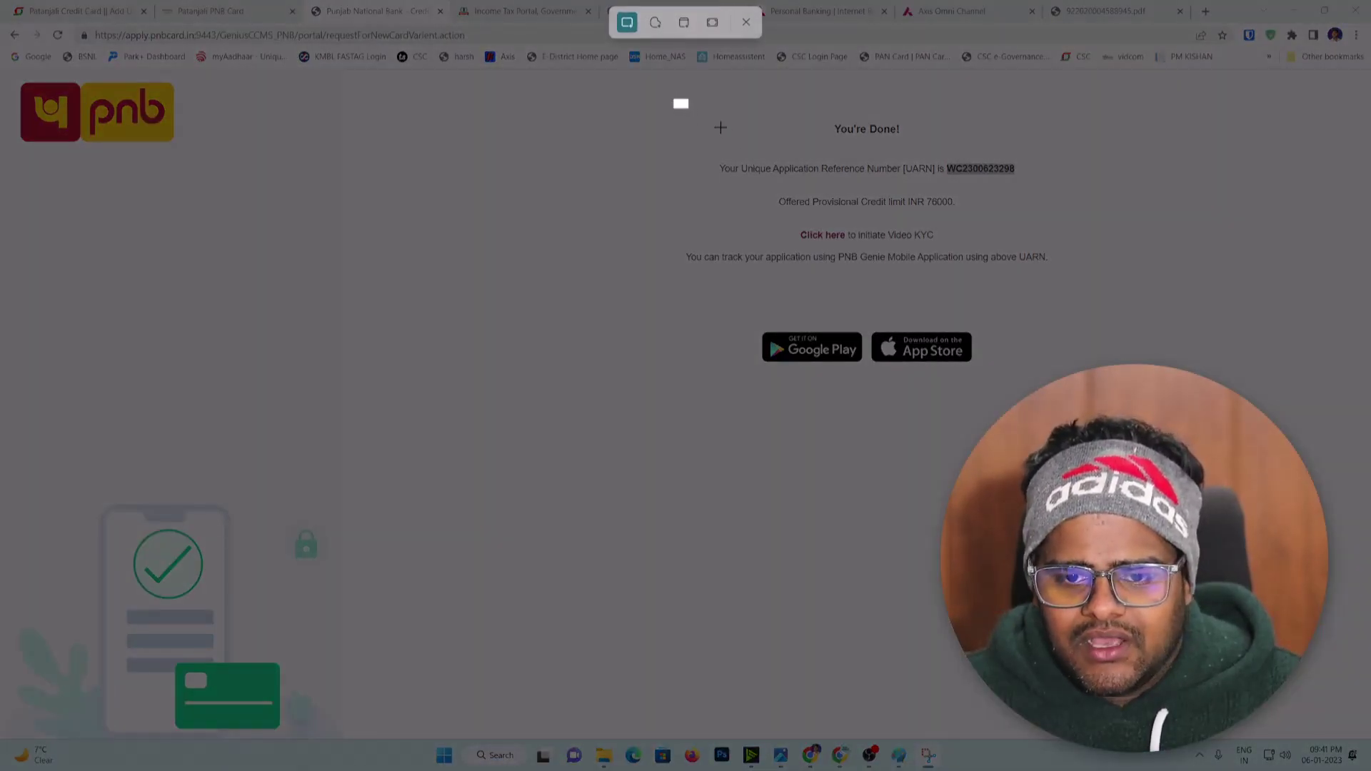
pyautogui.moveTo(721, 127); pyautogui.dragTo(1069, 418)
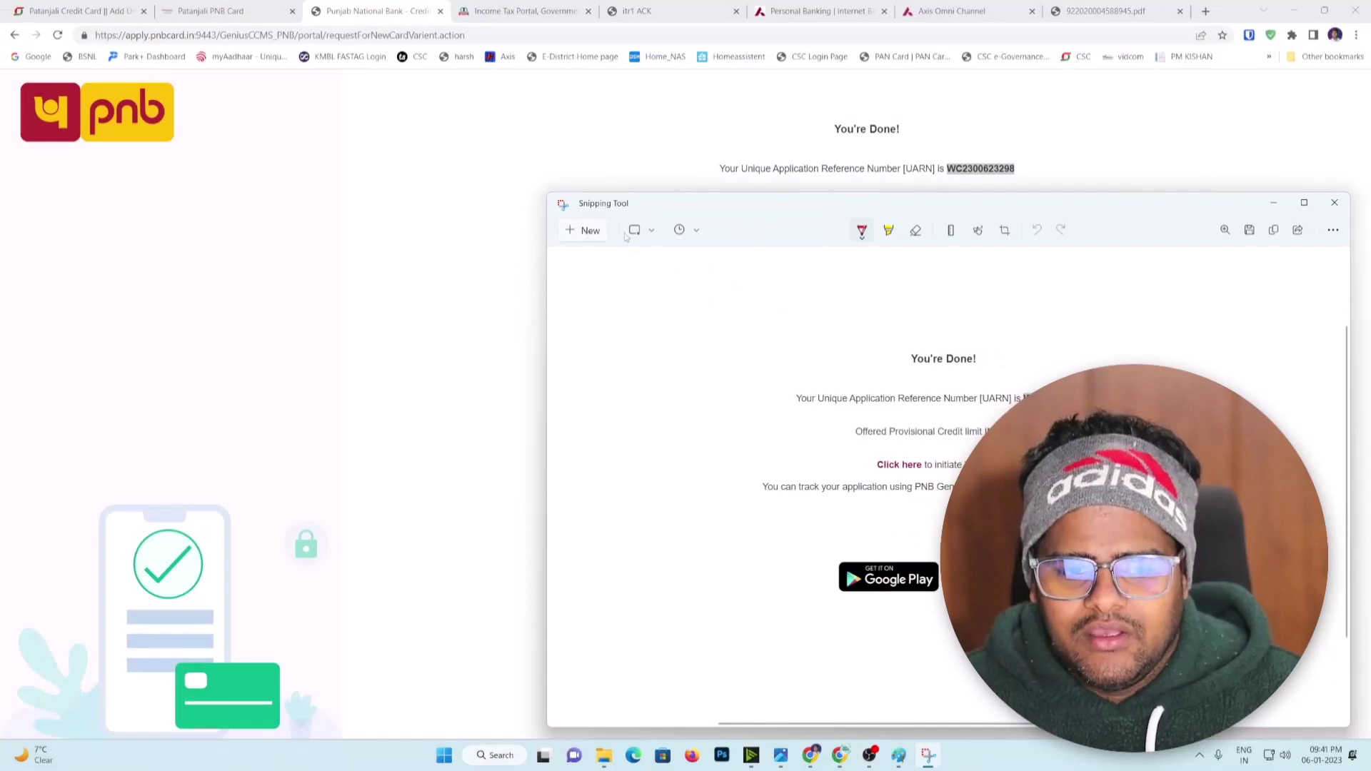
# Step: Save the snip as 'patanjali' and go back to the CSC PNB details form tab
pyautogui.click(1228, 232)
pyautogui.click(1251, 236)
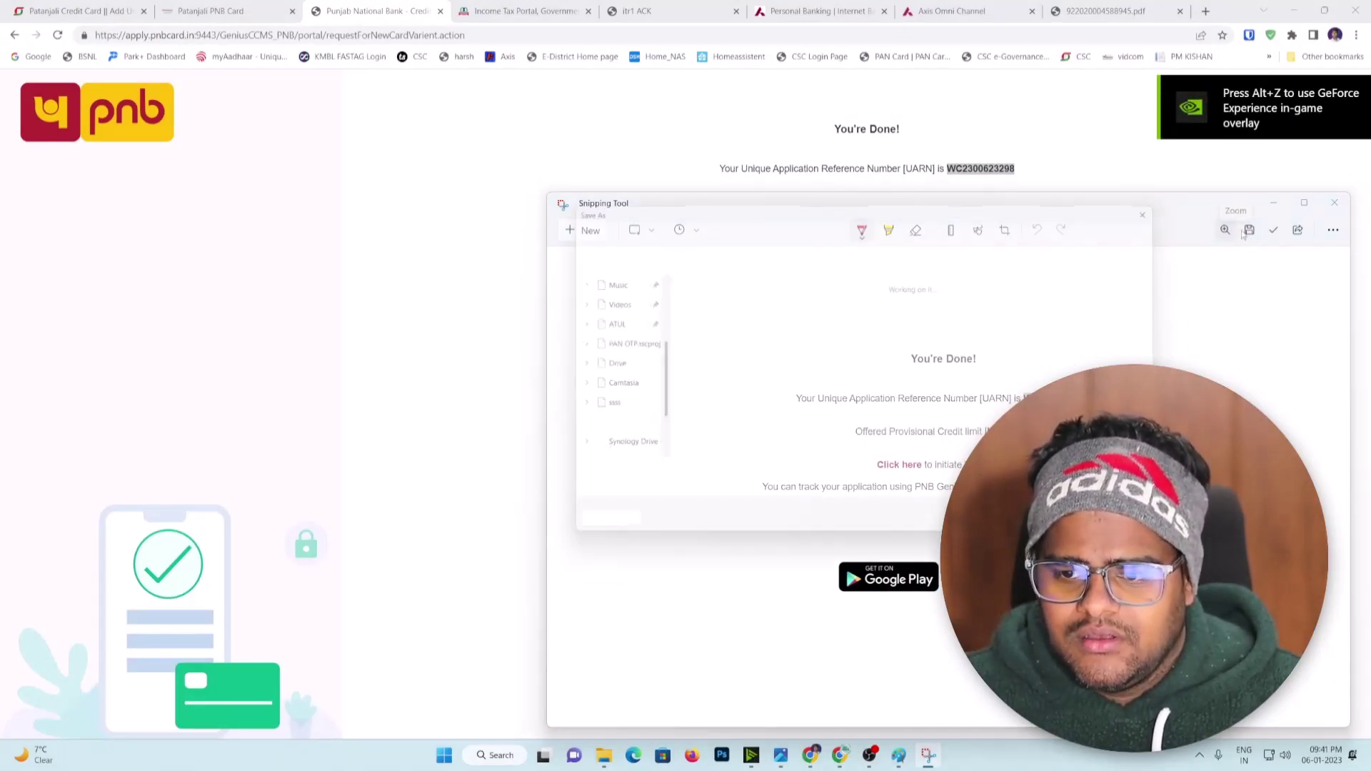
pyautogui.write('pata')
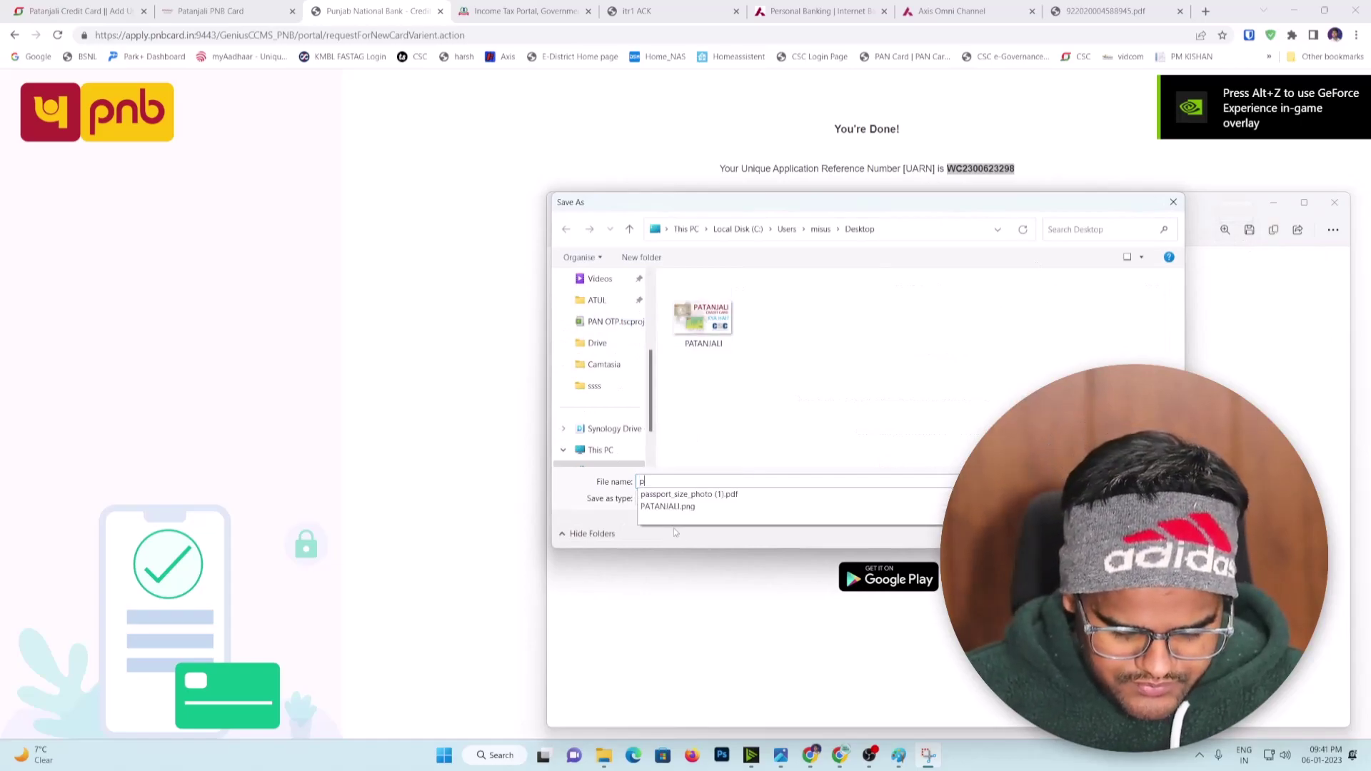
pyautogui.press('Return')
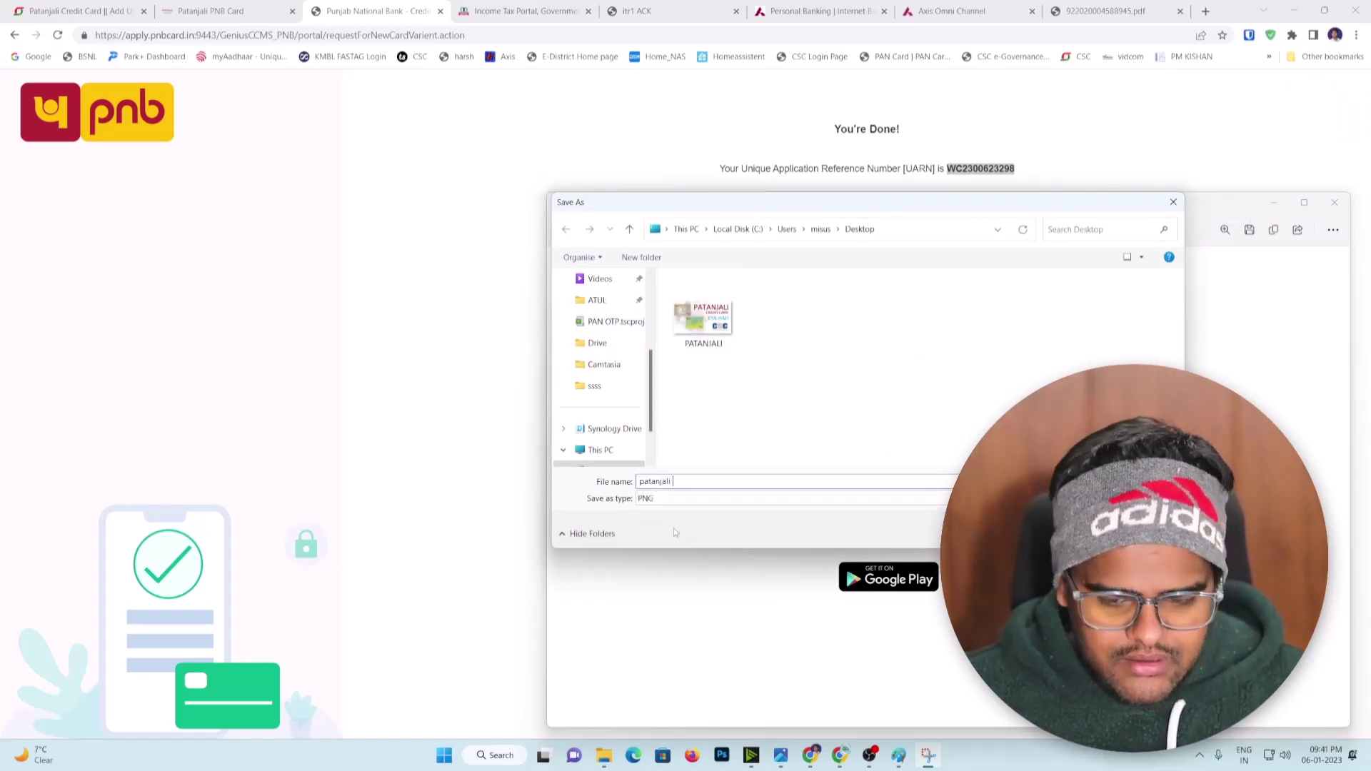
pyautogui.click(1273, 202)
pyautogui.click(229, 10)
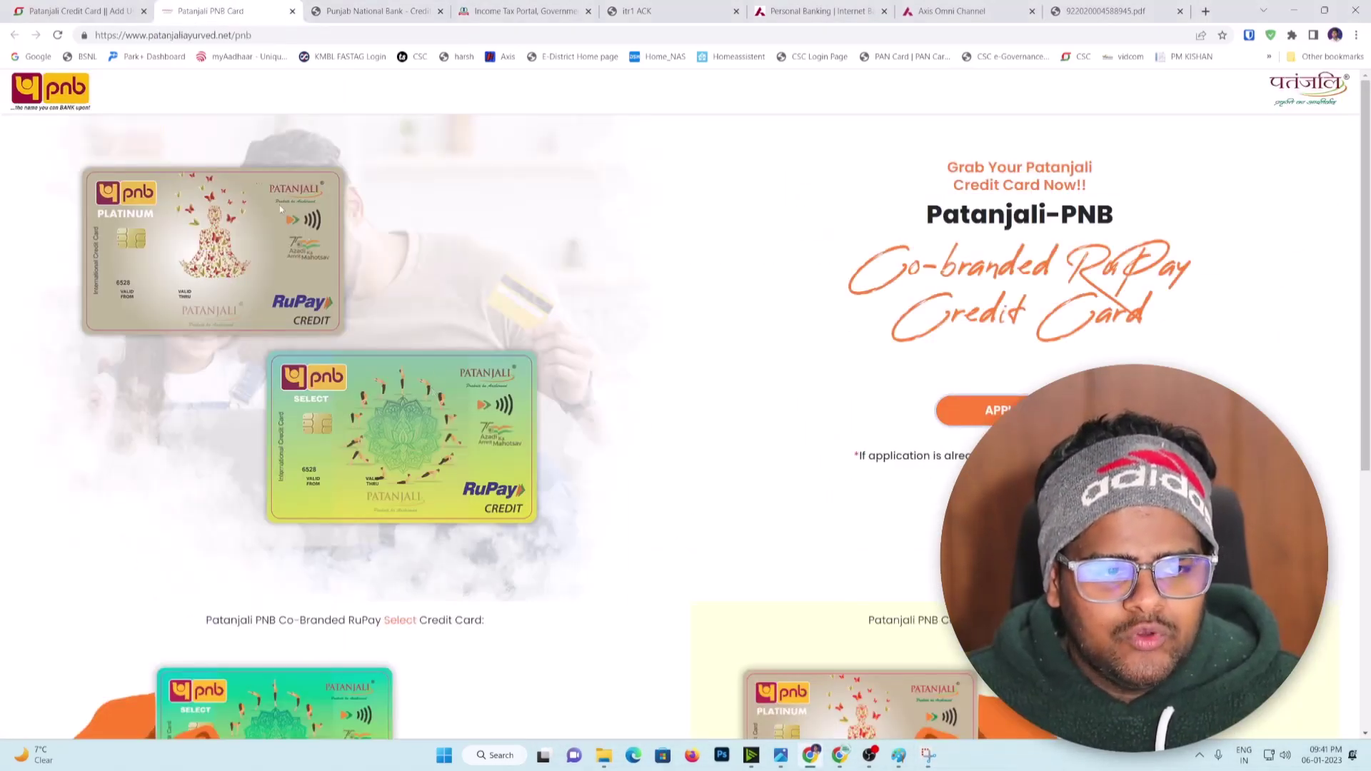
pyautogui.hotkey('ctrl', 'shift', 'Tab')
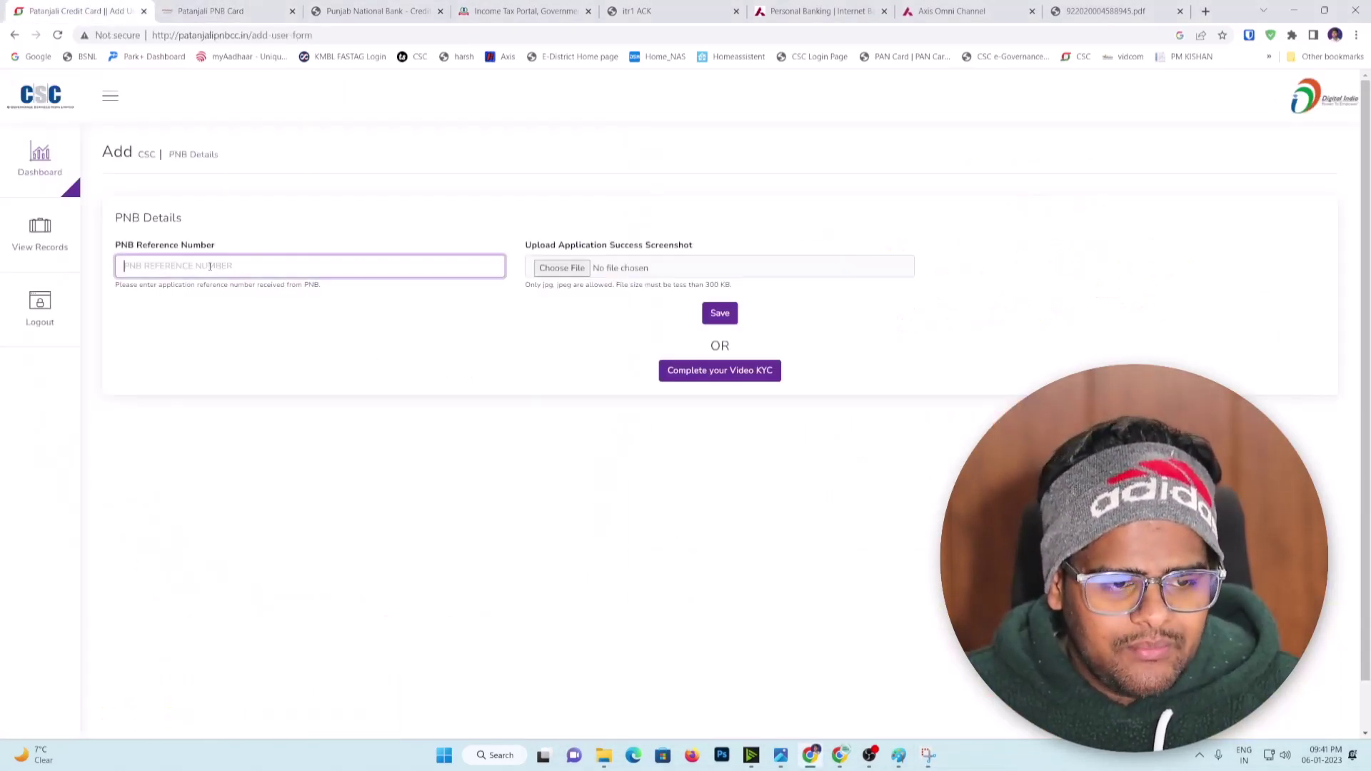
# Step: Copy the PNB reference number and paste it into the CSC form's Reference Number field
pyautogui.click(1103, 11)
pyautogui.click(957, 10)
pyautogui.click(850, 6)
pyautogui.click(646, 11)
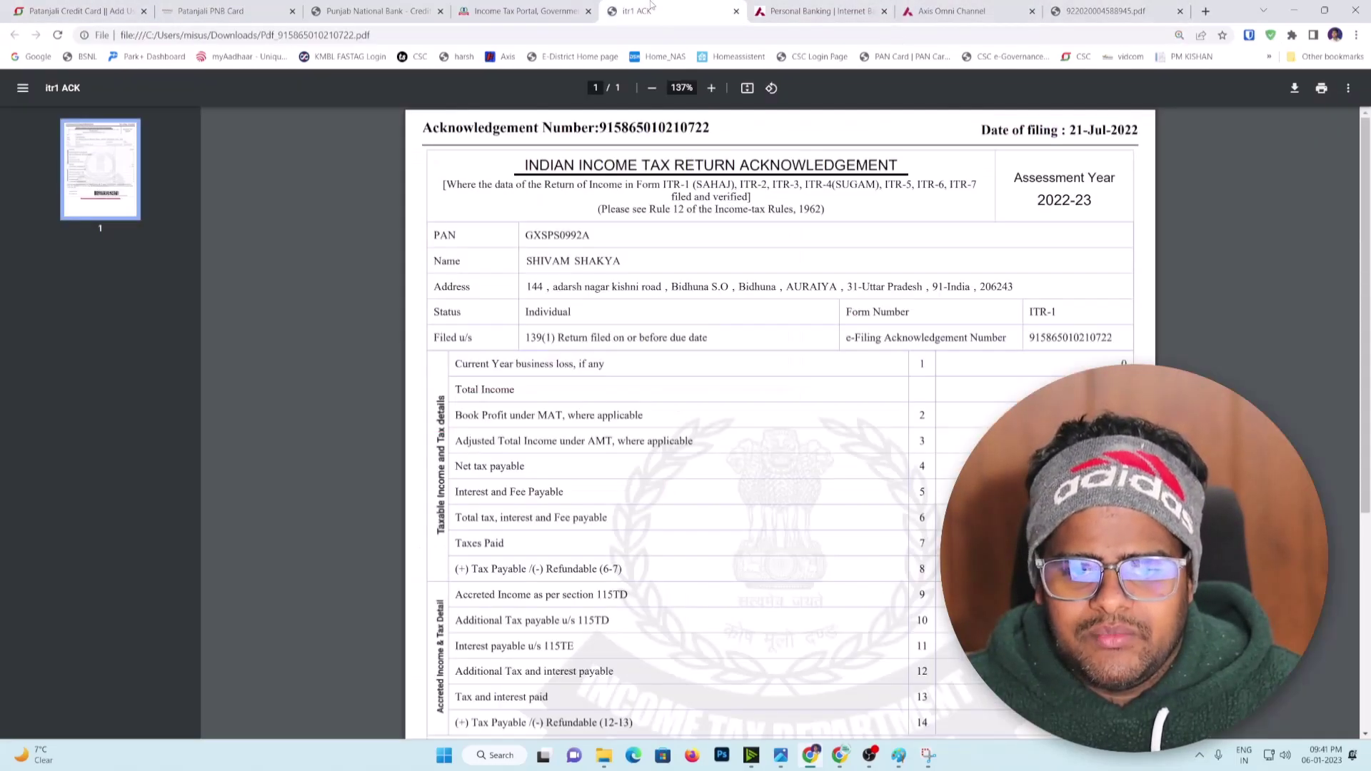
pyautogui.click(521, 11)
pyautogui.click(365, 6)
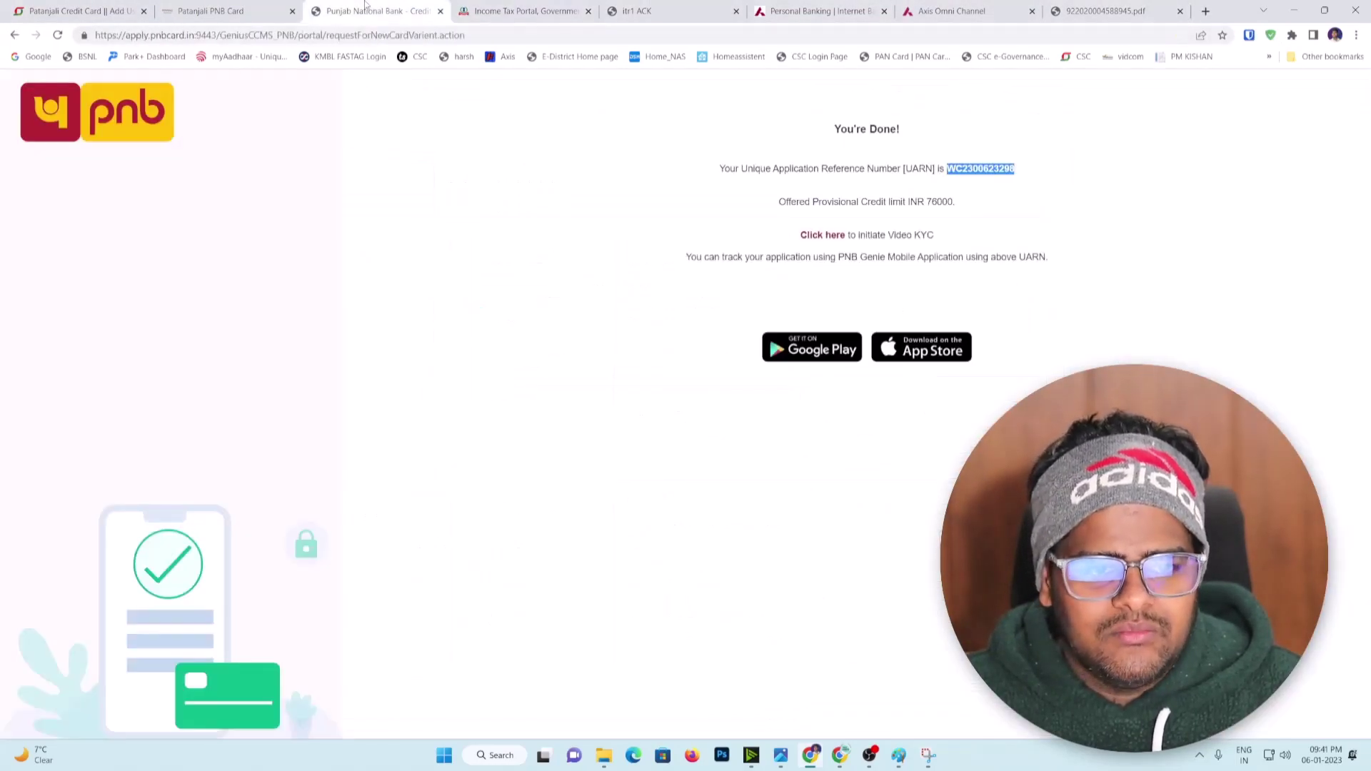
pyautogui.rightClick(980, 170)
pyautogui.click(1000, 181)
pyautogui.click(107, 8)
pyautogui.click(197, 270)
pyautogui.hotkey('ctrl', 'v')
# Step: Attach the patanjali 1 screenshot from the Desktop and save the PNB details form
pyautogui.click(563, 268)
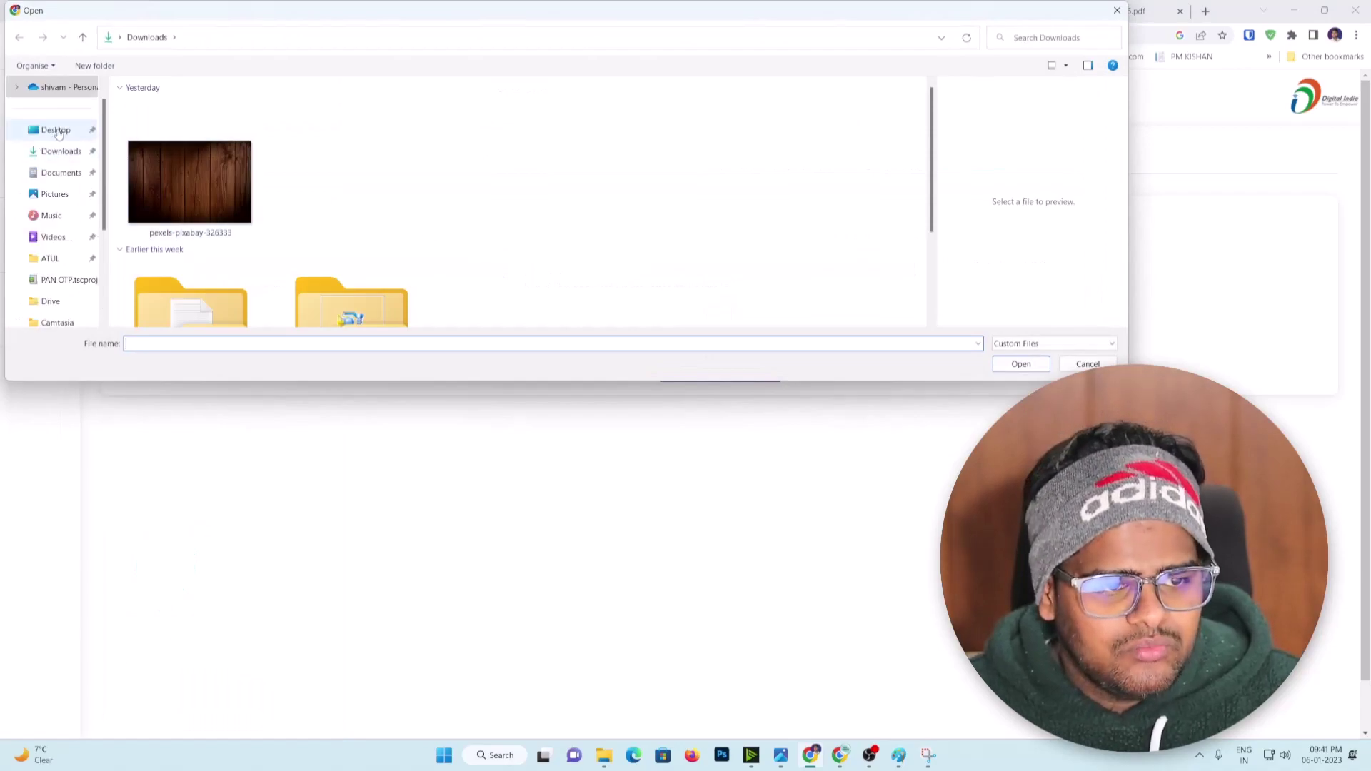
pyautogui.click(56, 130)
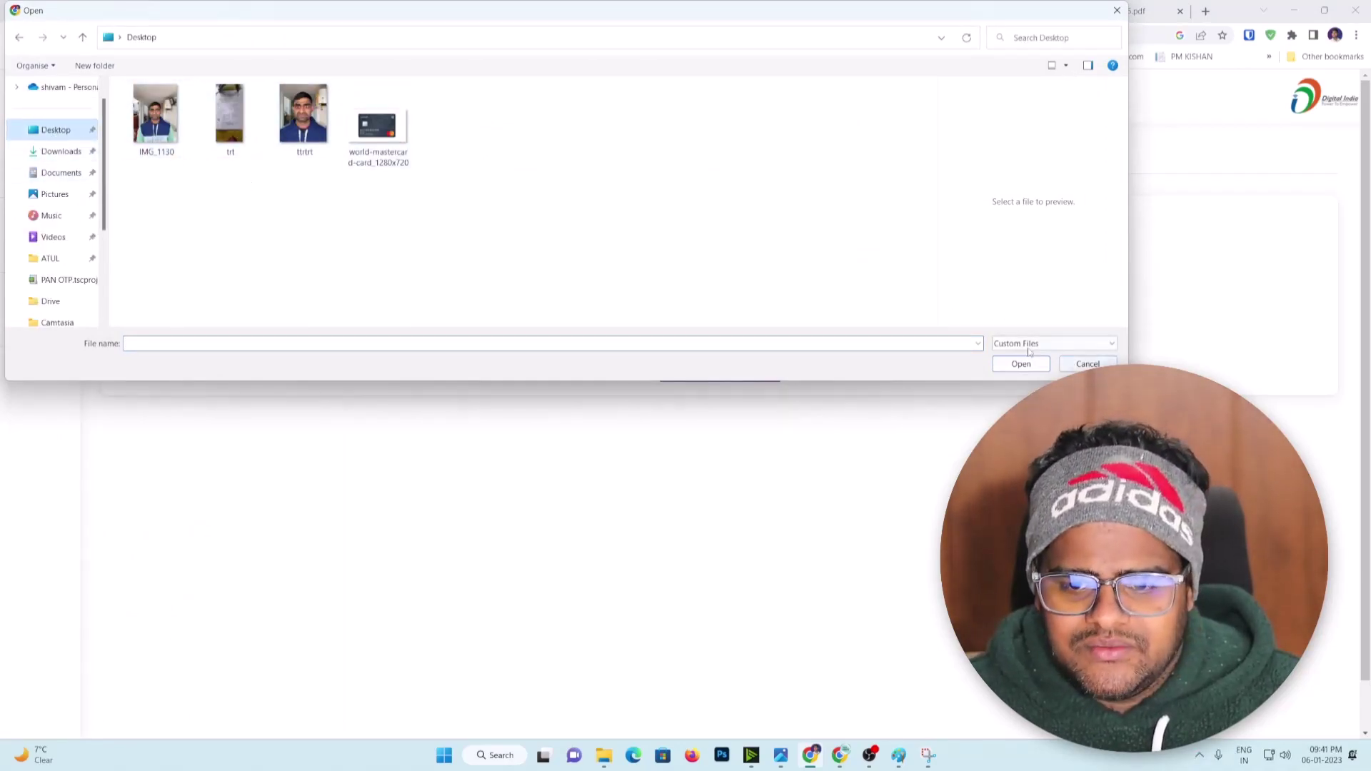
pyautogui.click(1053, 344)
pyautogui.click(1021, 367)
pyautogui.doubleClick(452, 136)
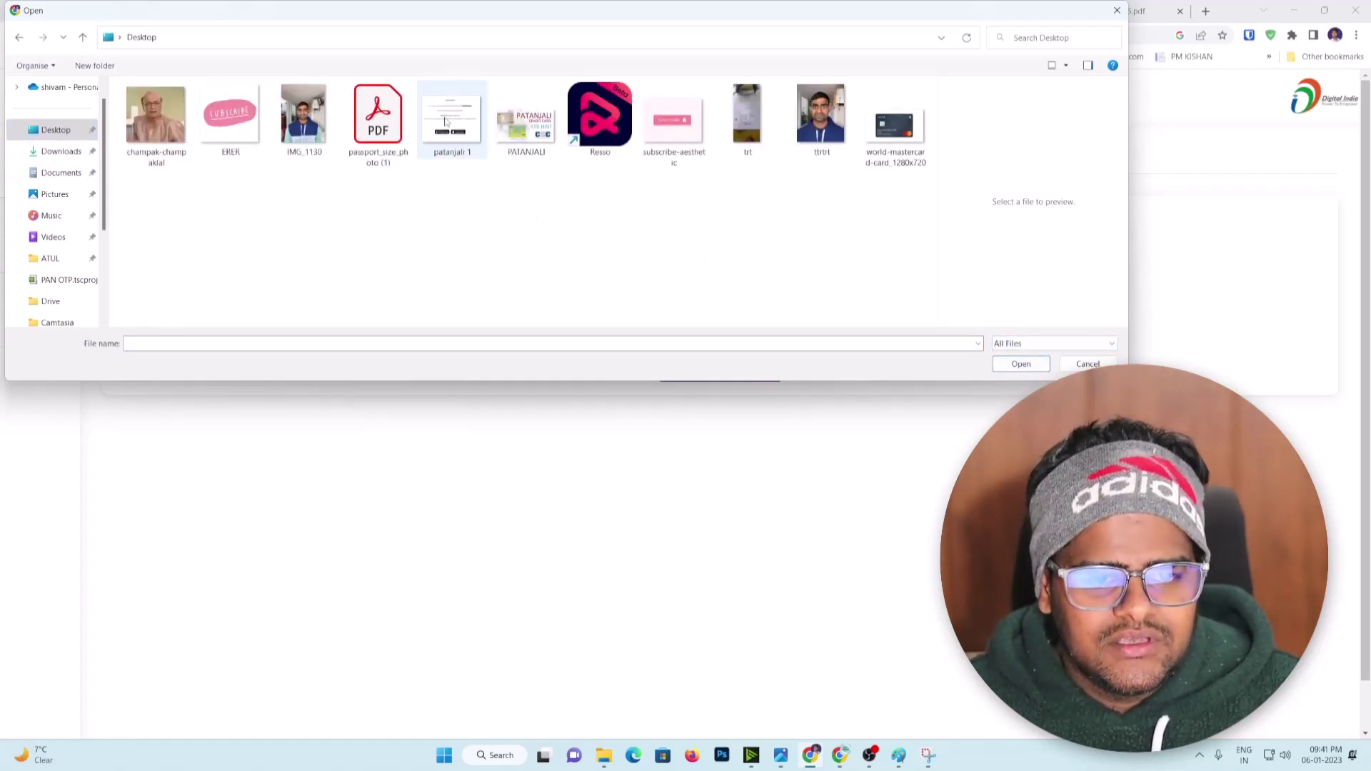
pyautogui.click(720, 314)
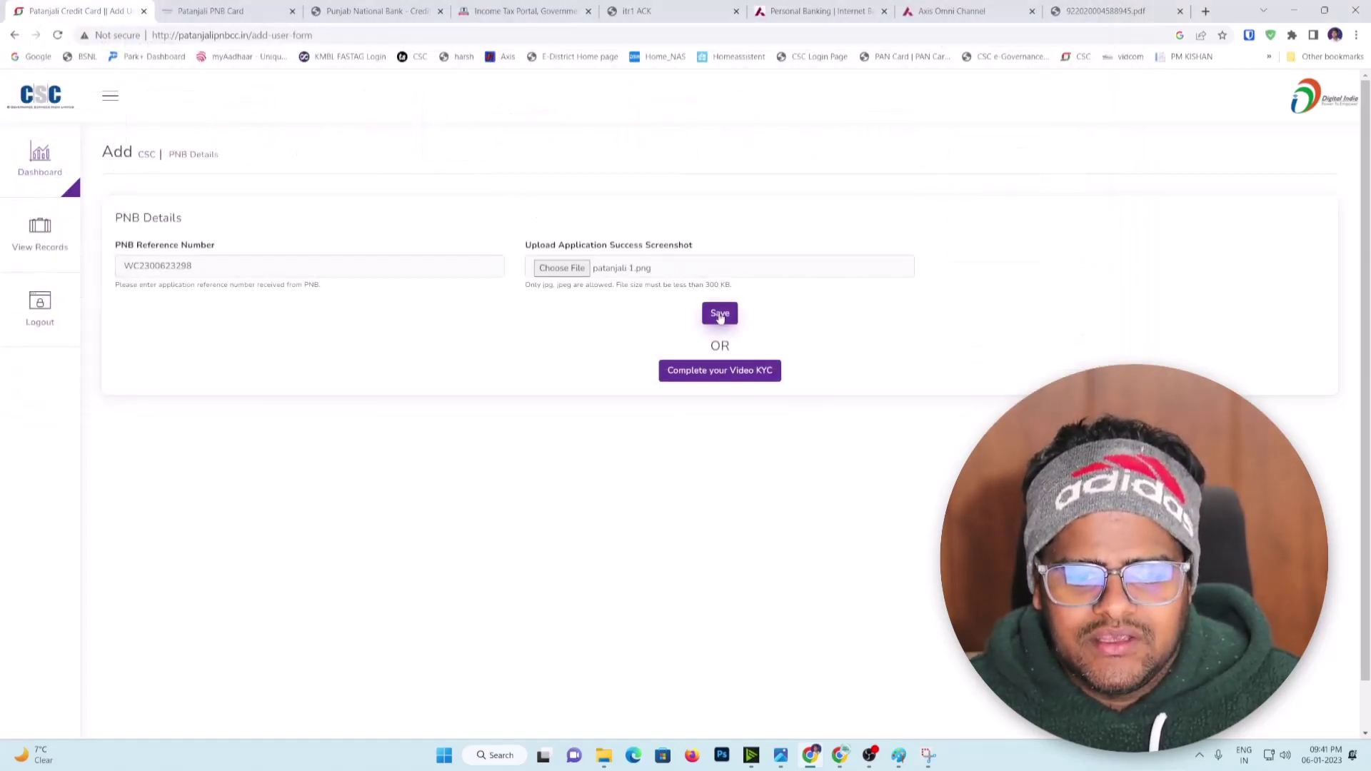
# Step: After the PNG is rejected, reselect patanjali 1 in the file picker and bring up its options
pyautogui.click(561, 268)
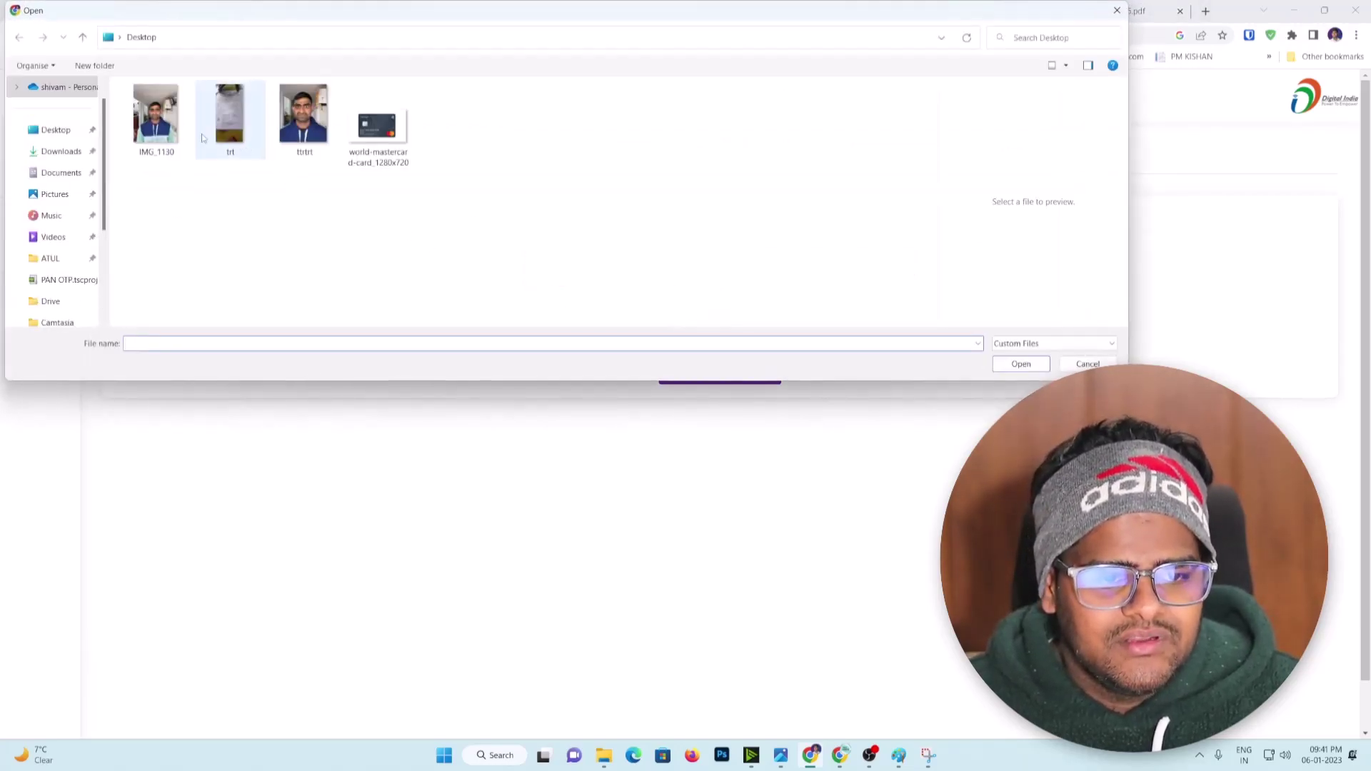
pyautogui.click(1014, 344)
pyautogui.click(1019, 371)
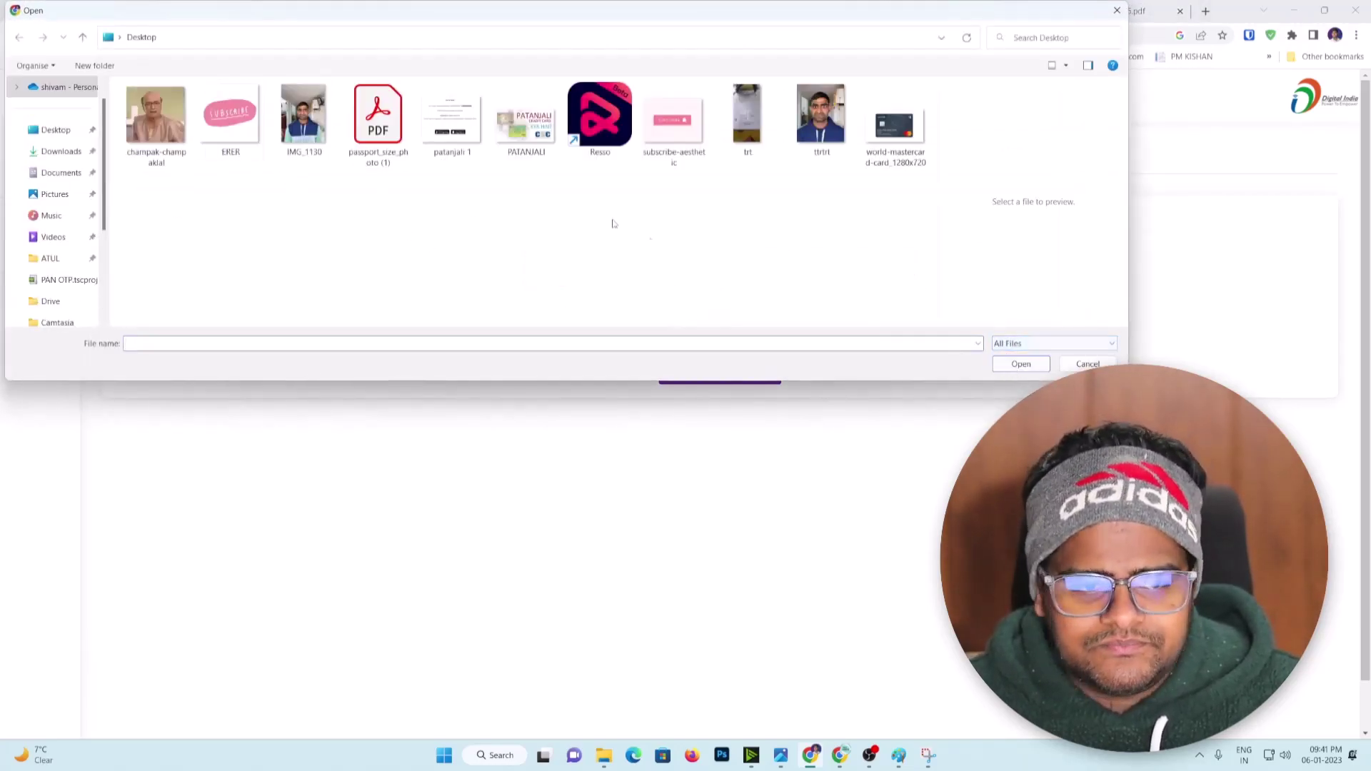
pyautogui.click(446, 137)
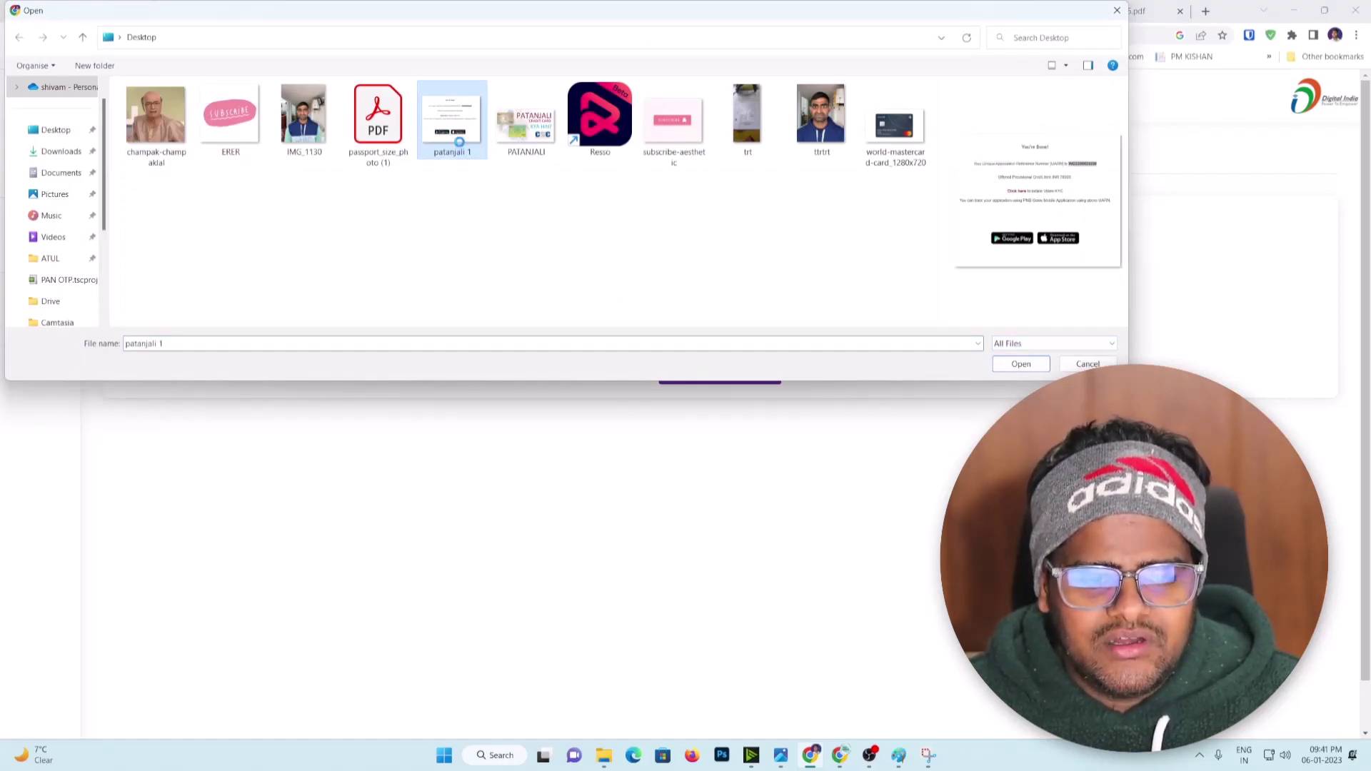
pyautogui.rightClick(457, 141)
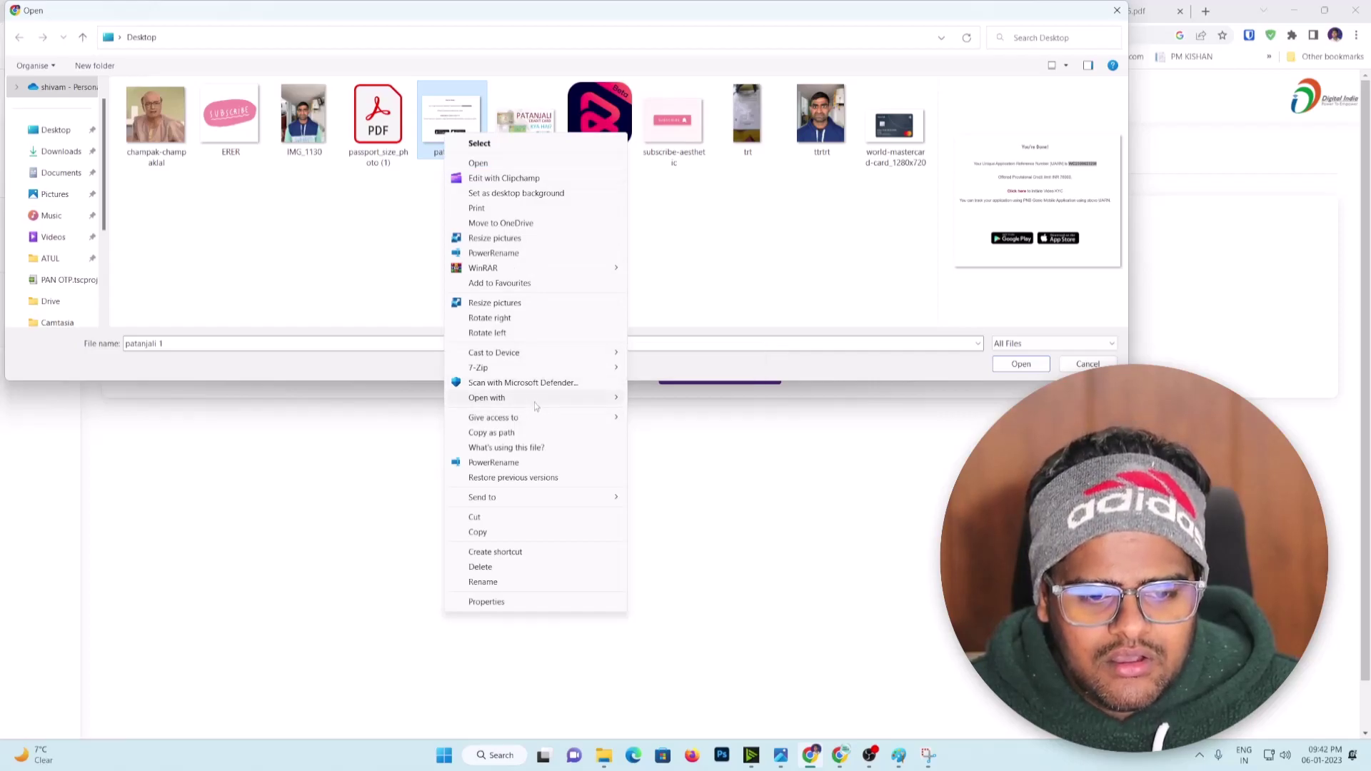
# Step: Open patanjali 1 in Paint, save it as a JPEG picture named 1, then minimize Paint
pyautogui.moveTo(543, 397)
pyautogui.click(657, 439)
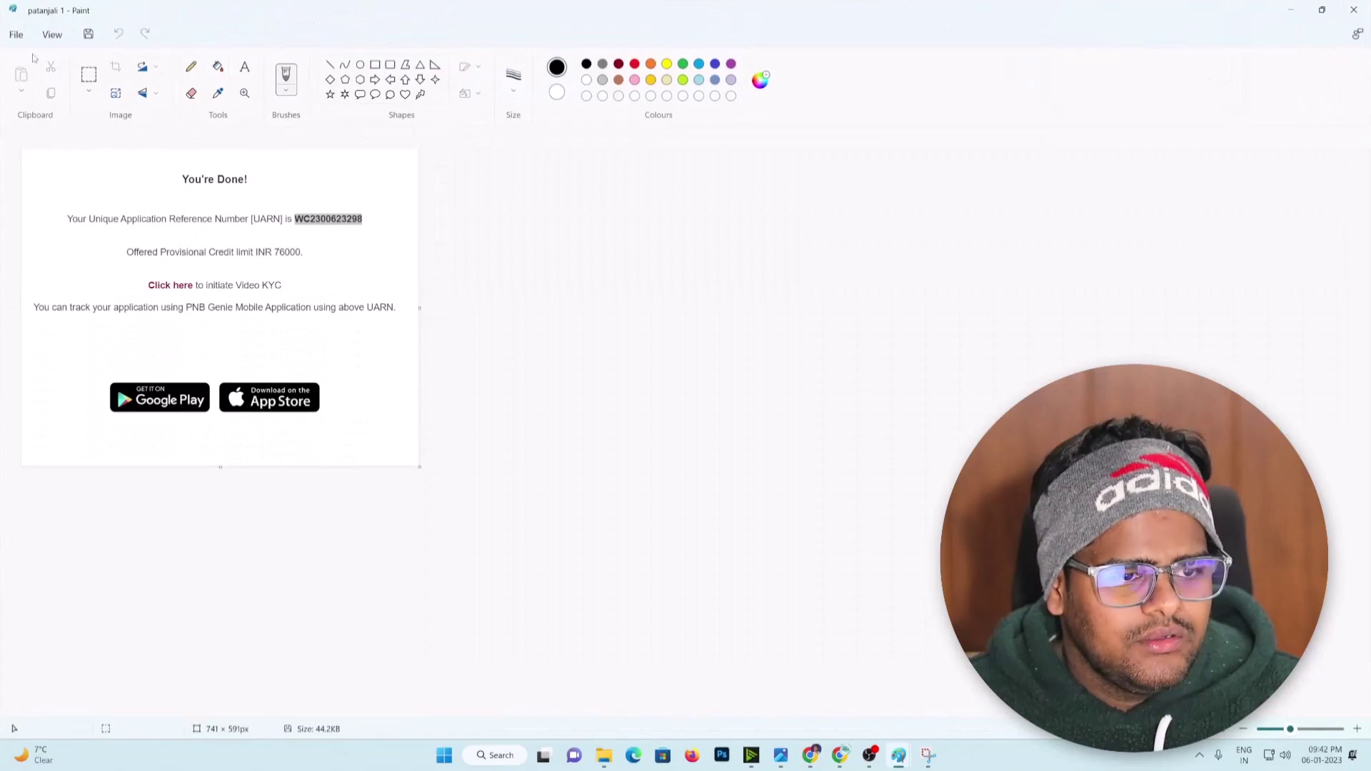
pyautogui.click(16, 36)
pyautogui.moveTo(45, 144)
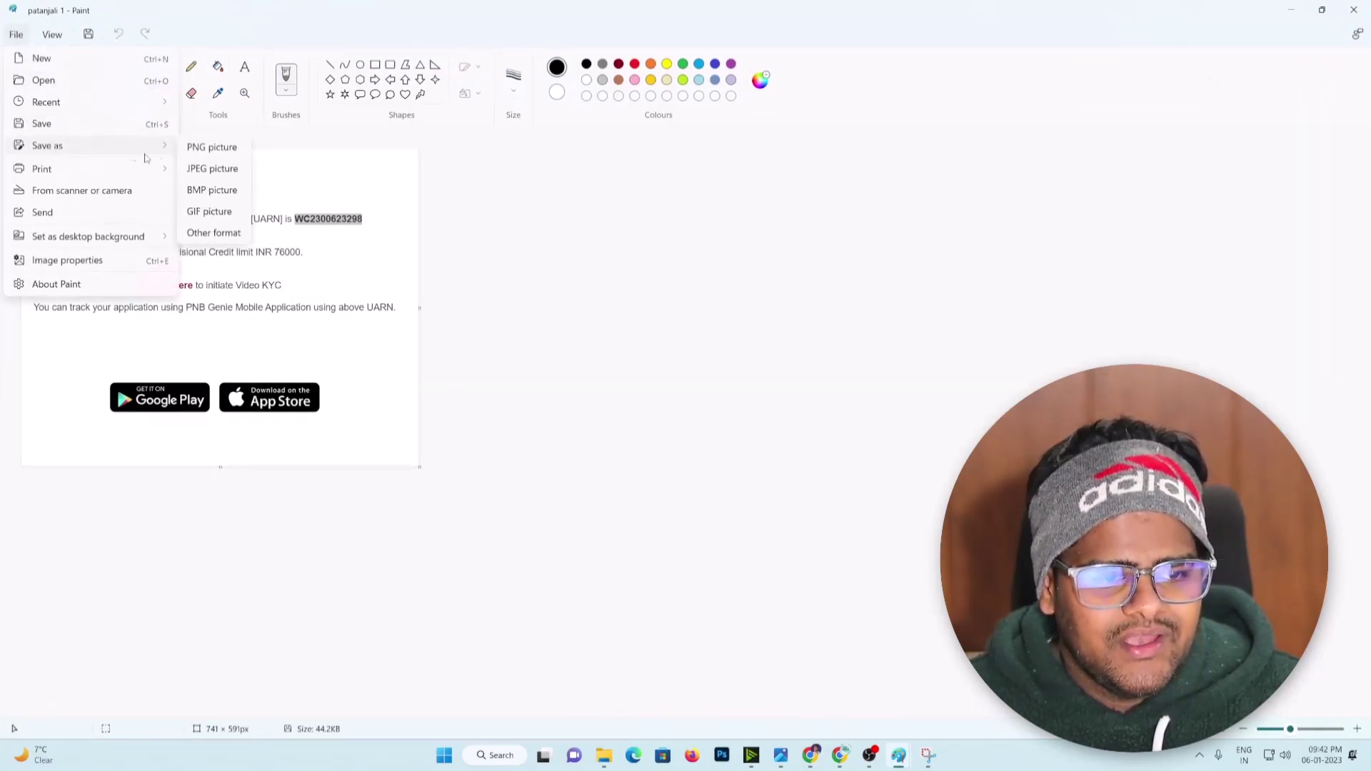
pyautogui.click(202, 169)
pyautogui.write('1')
pyautogui.press('Return')
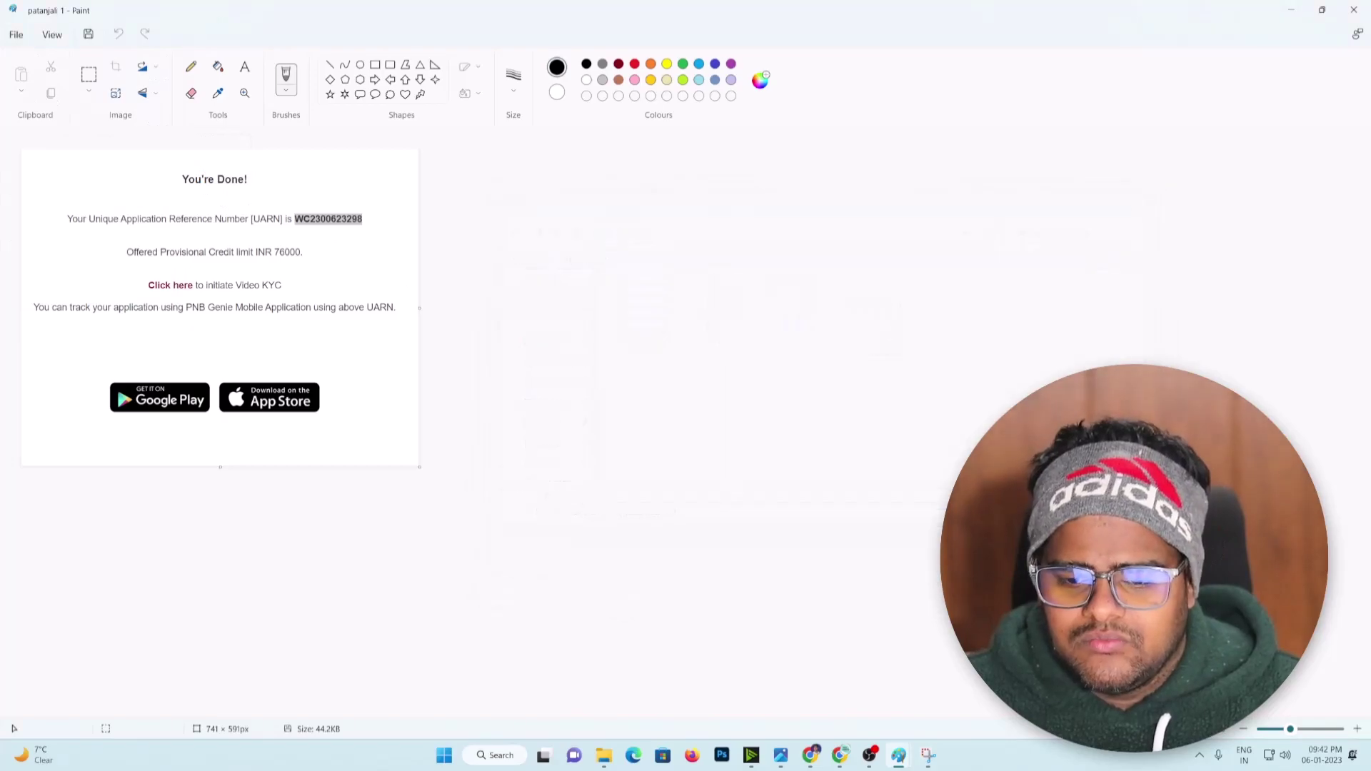
pyautogui.click(631, 415)
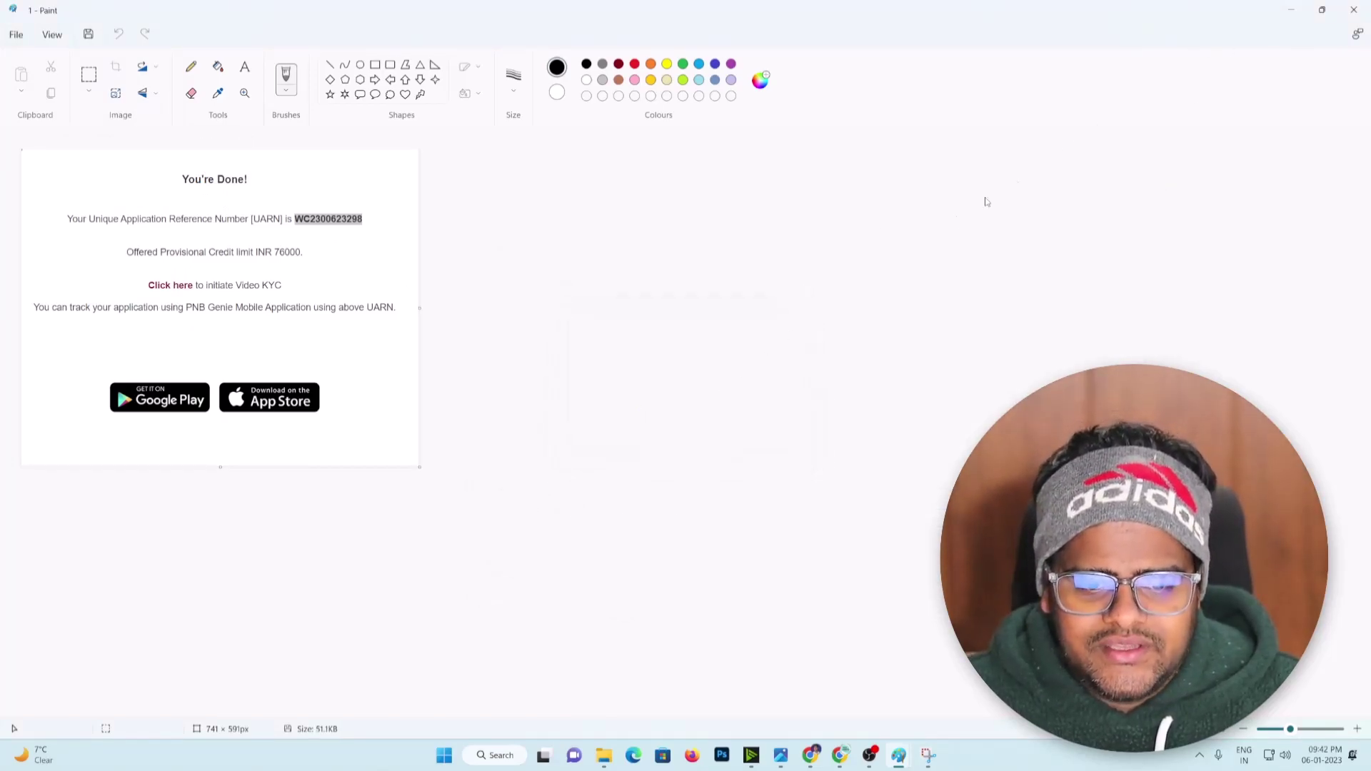
pyautogui.click(1291, 10)
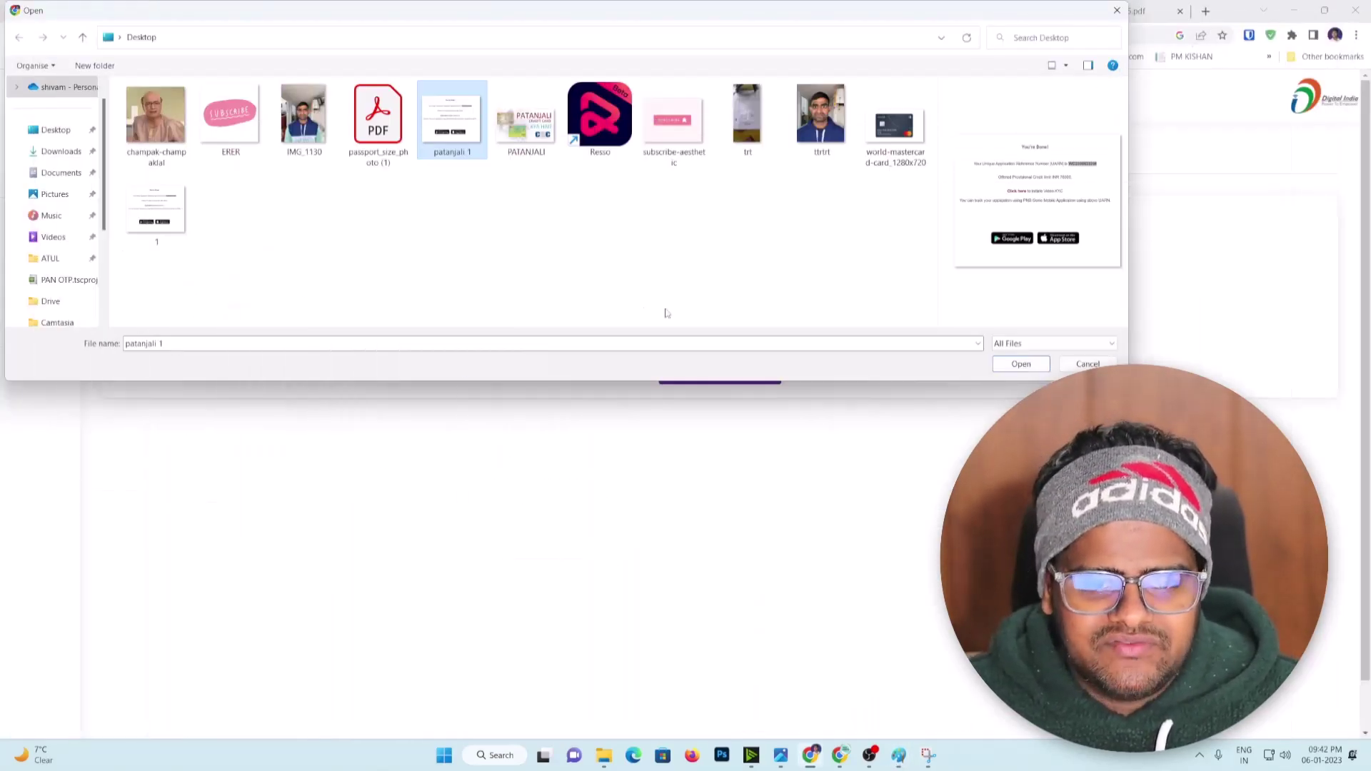
# Step: Attach 1.jpg as the application screenshot and save the PNB details form
pyautogui.press('Escape')
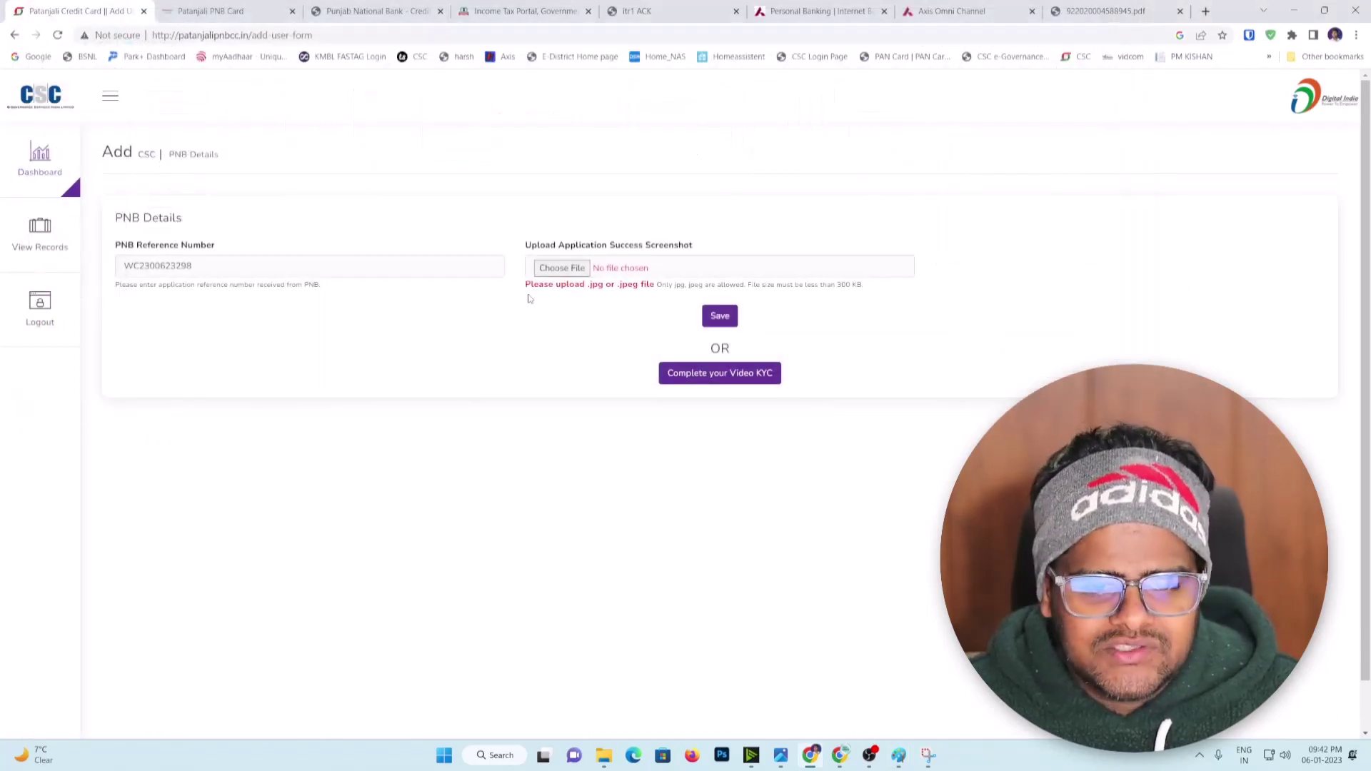
pyautogui.click(548, 276)
pyautogui.click(156, 122)
pyautogui.doubleClick(158, 122)
pyautogui.click(735, 316)
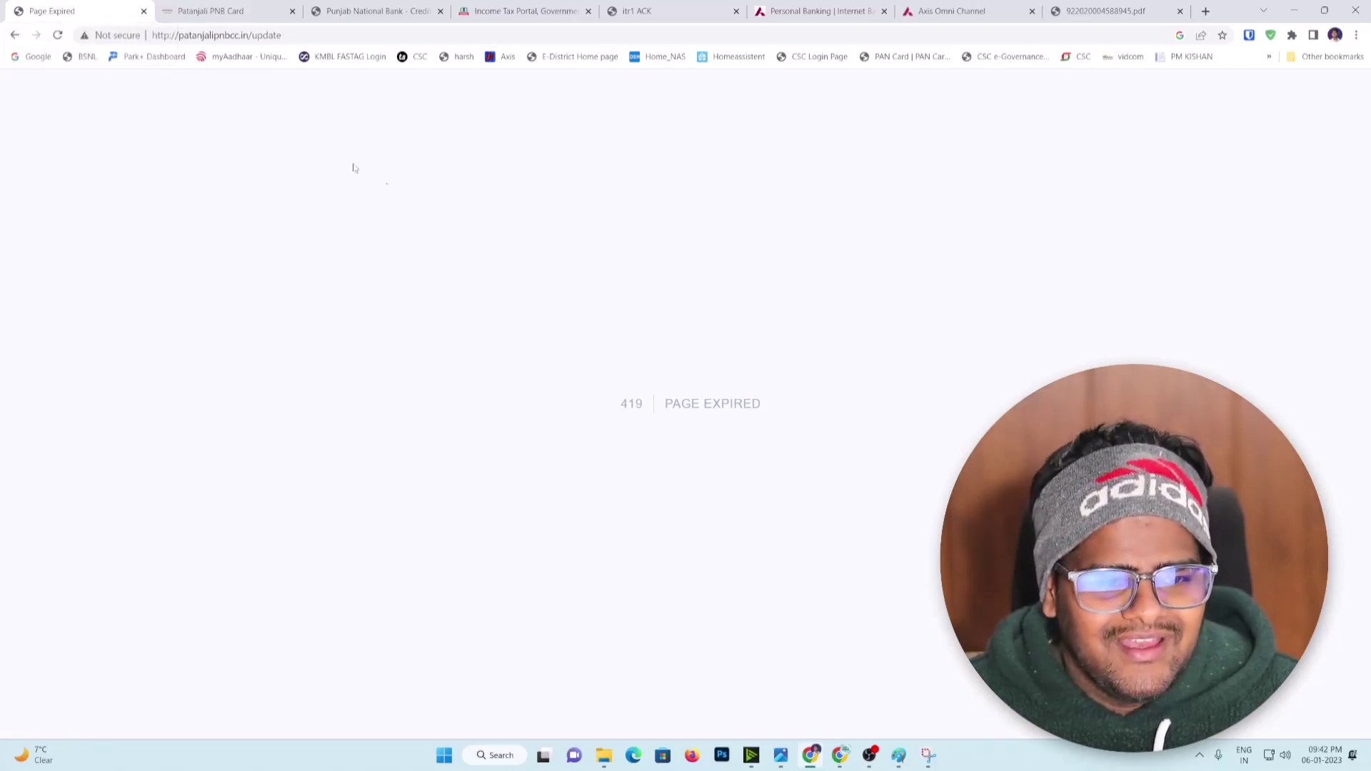
# Step: On the 419 Page Expired error, remove /update from the URL to load the home page
pyautogui.moveTo(248, 35); pyautogui.dragTo(282, 35)
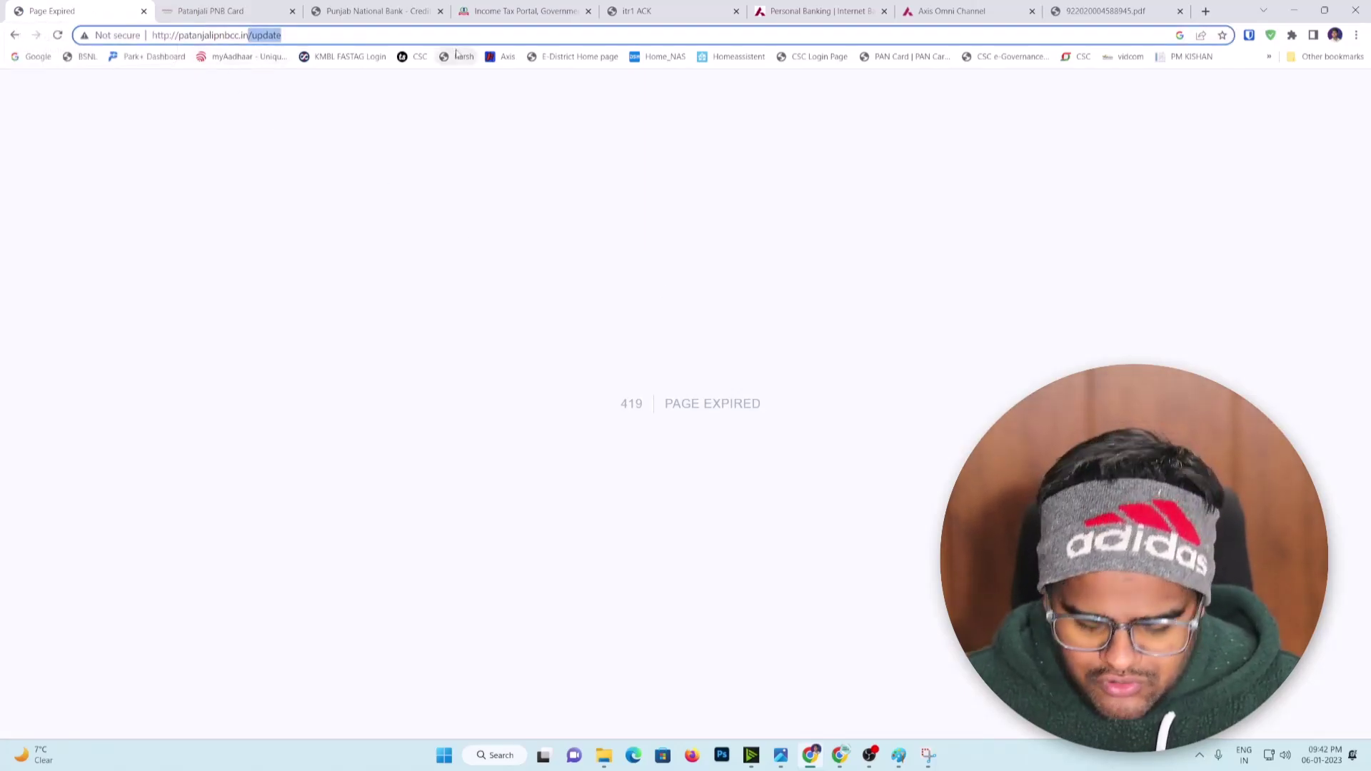
pyautogui.press('BackSpace')
pyautogui.press('Return')
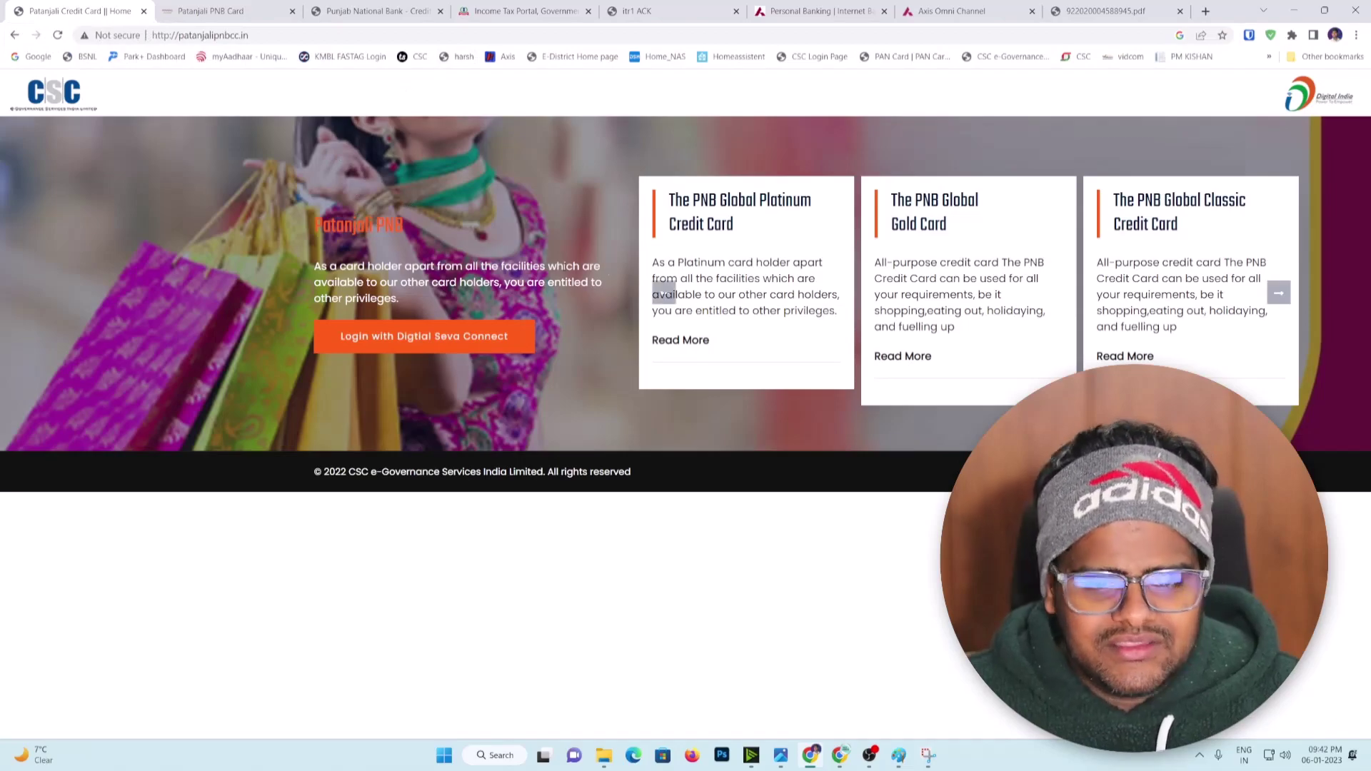
# Step: Log in with Digital Seva Connect and open the user's record from View Records for editing
pyautogui.click(389, 340)
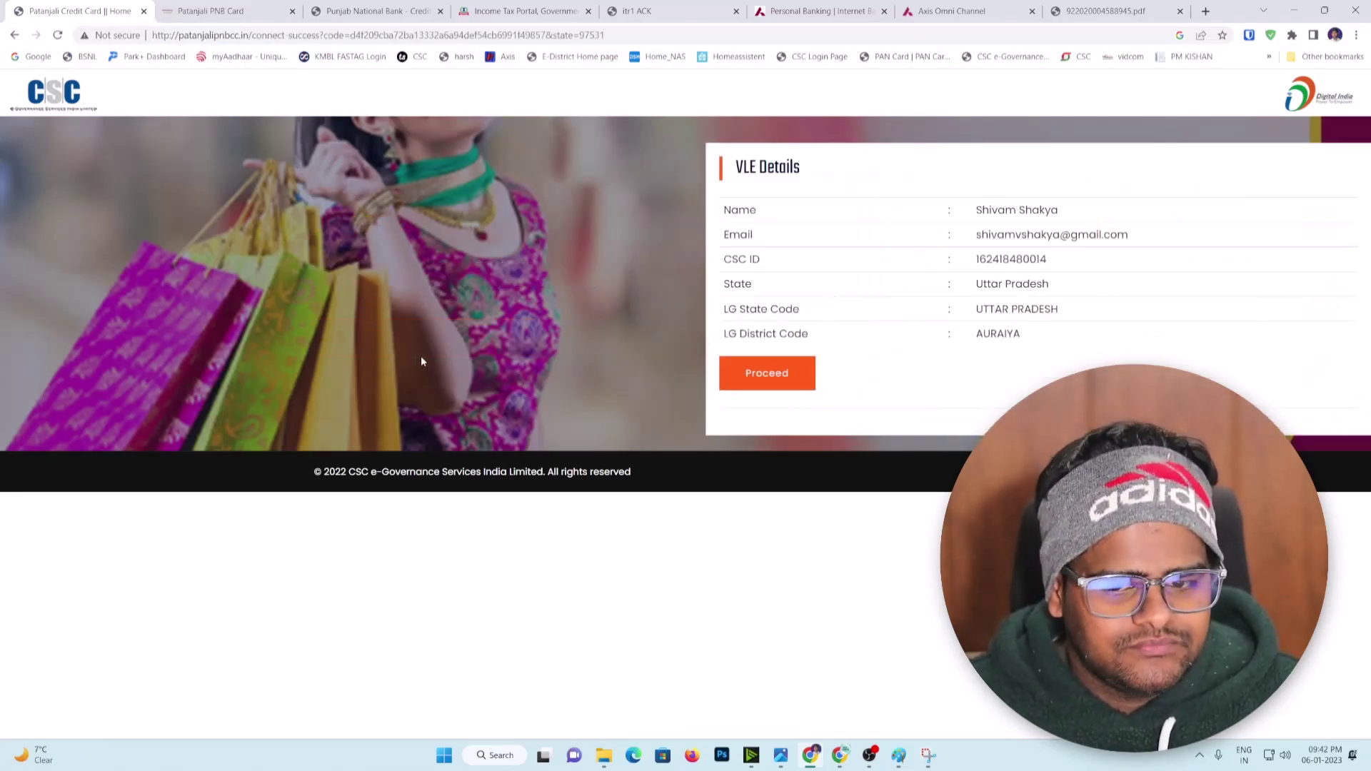
pyautogui.click(762, 377)
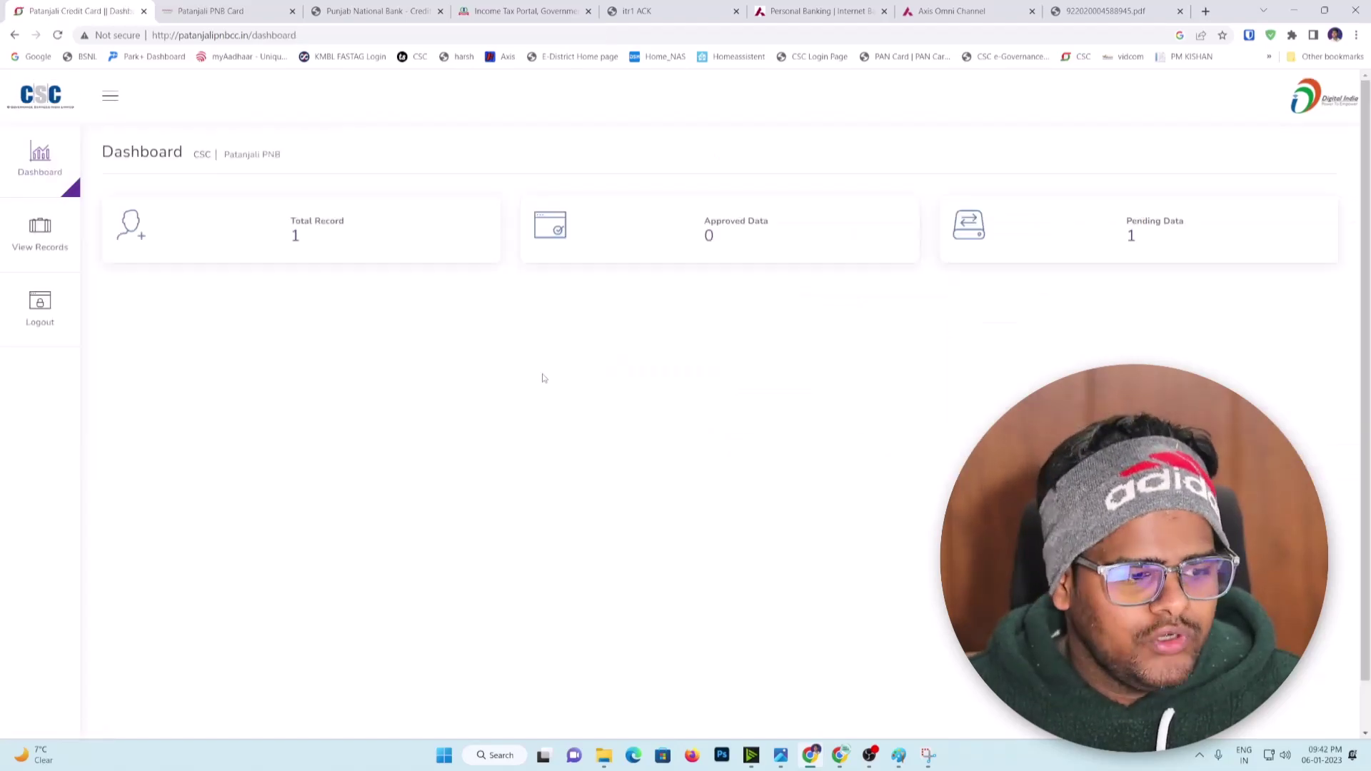
pyautogui.click(54, 233)
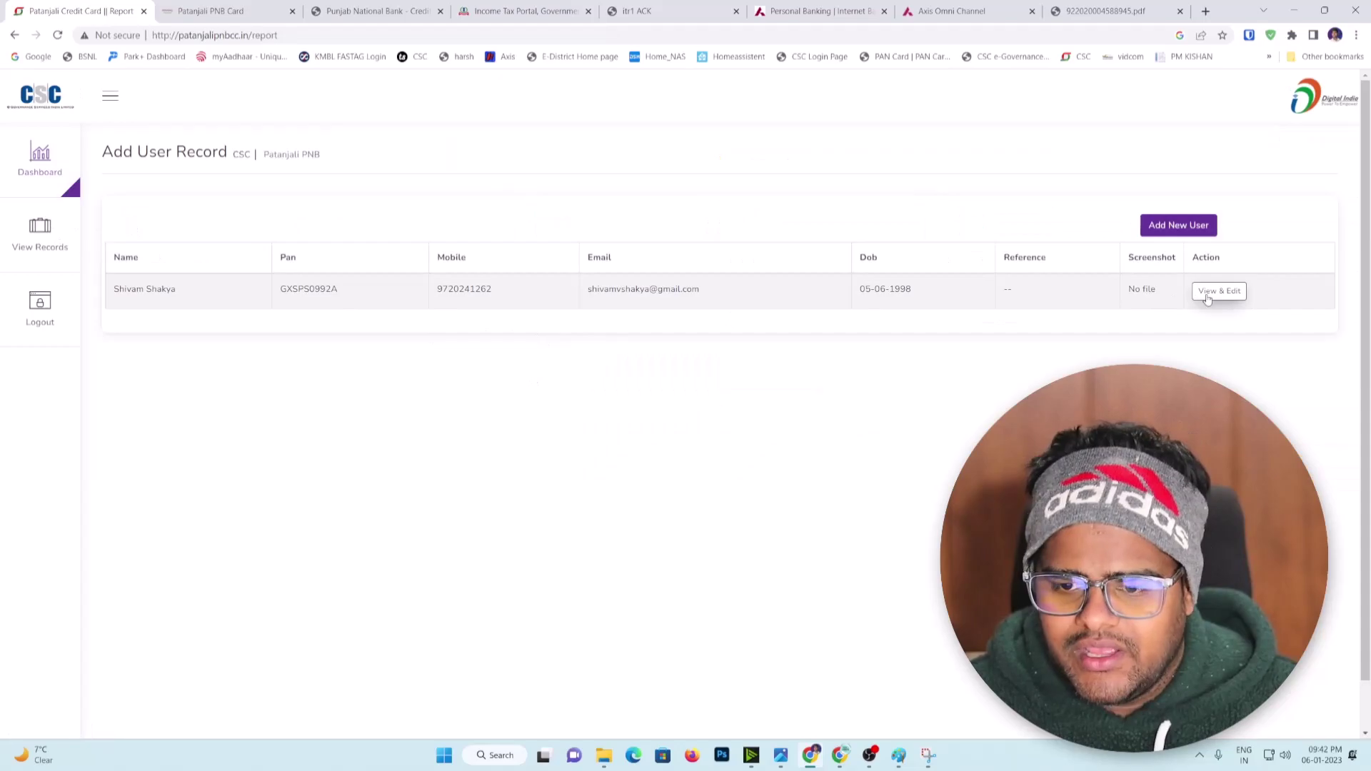
pyautogui.click(1220, 293)
# Step: Autofill the PNB reference number, attach 1.jpg as the success screenshot, and save
pyautogui.click(266, 265)
pyautogui.click(225, 304)
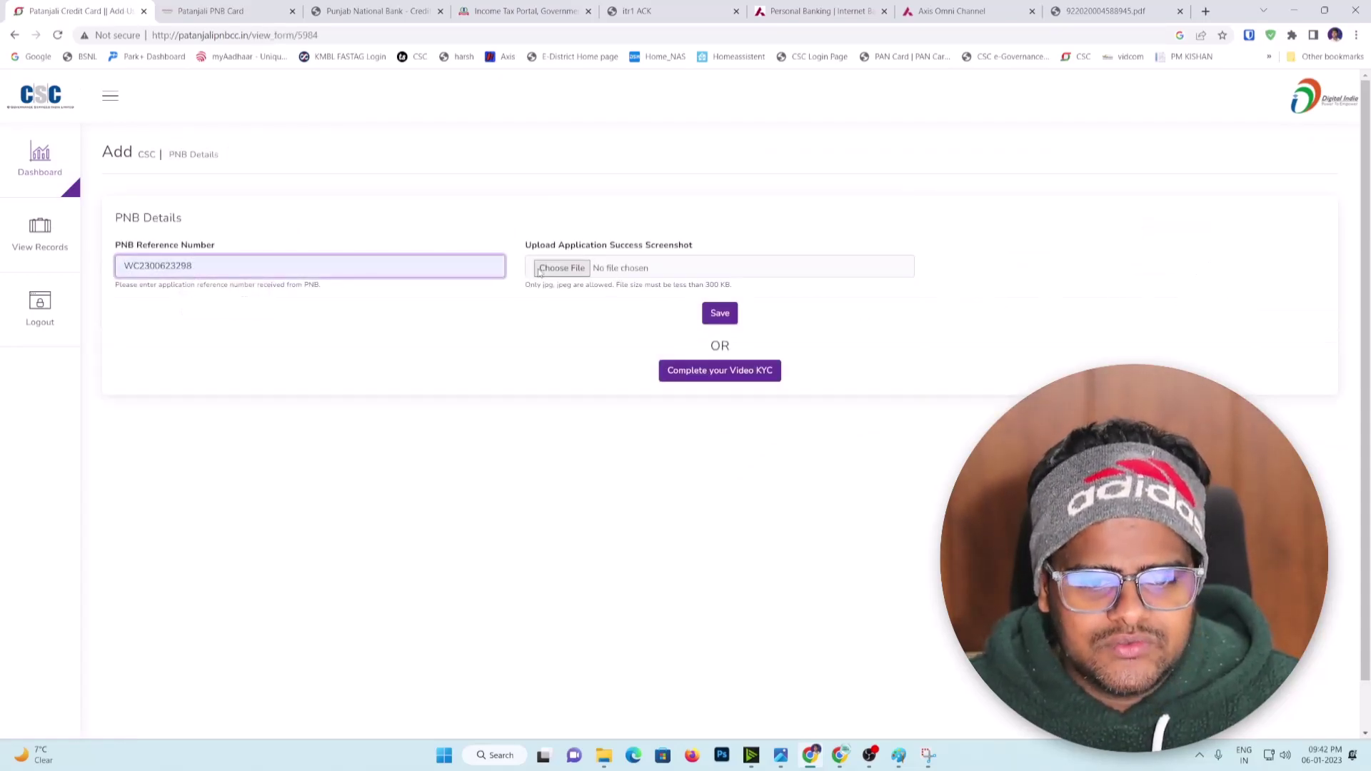
pyautogui.hotkey('ctrl', 'Tab')
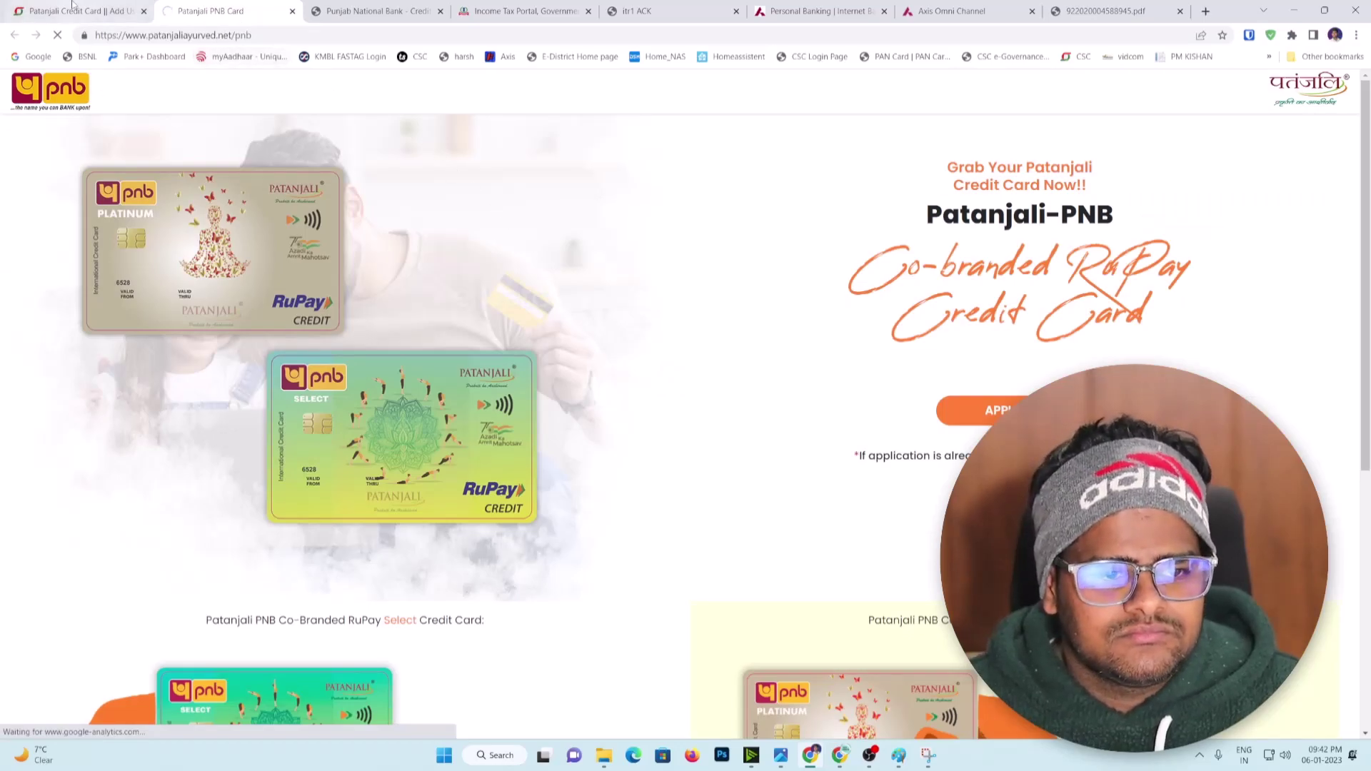
pyautogui.click(85, 10)
pyautogui.click(562, 267)
pyautogui.doubleClick(156, 118)
pyautogui.click(720, 321)
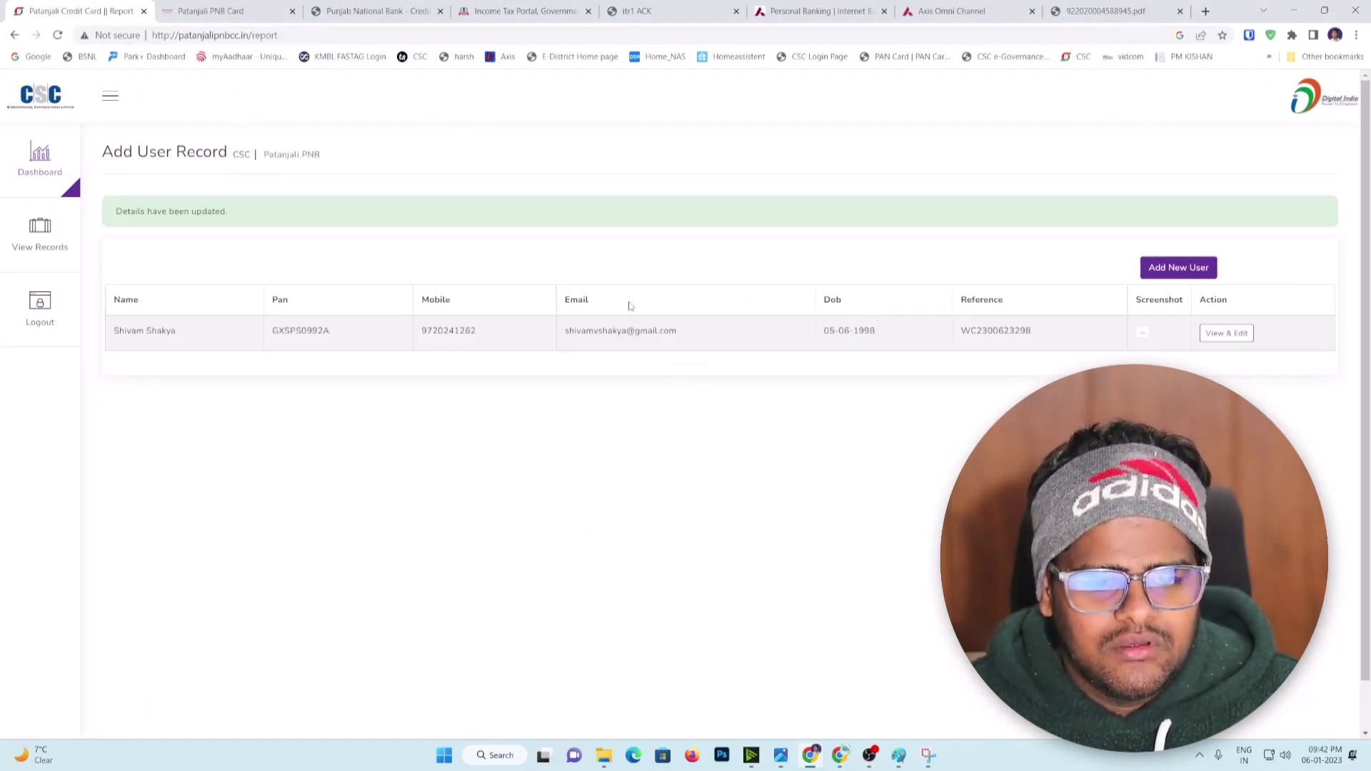
# Step: Reopen the updated record and start Complete your Video KYC to reach PNB's UARN page
pyautogui.moveTo(112, 211); pyautogui.dragTo(358, 224)
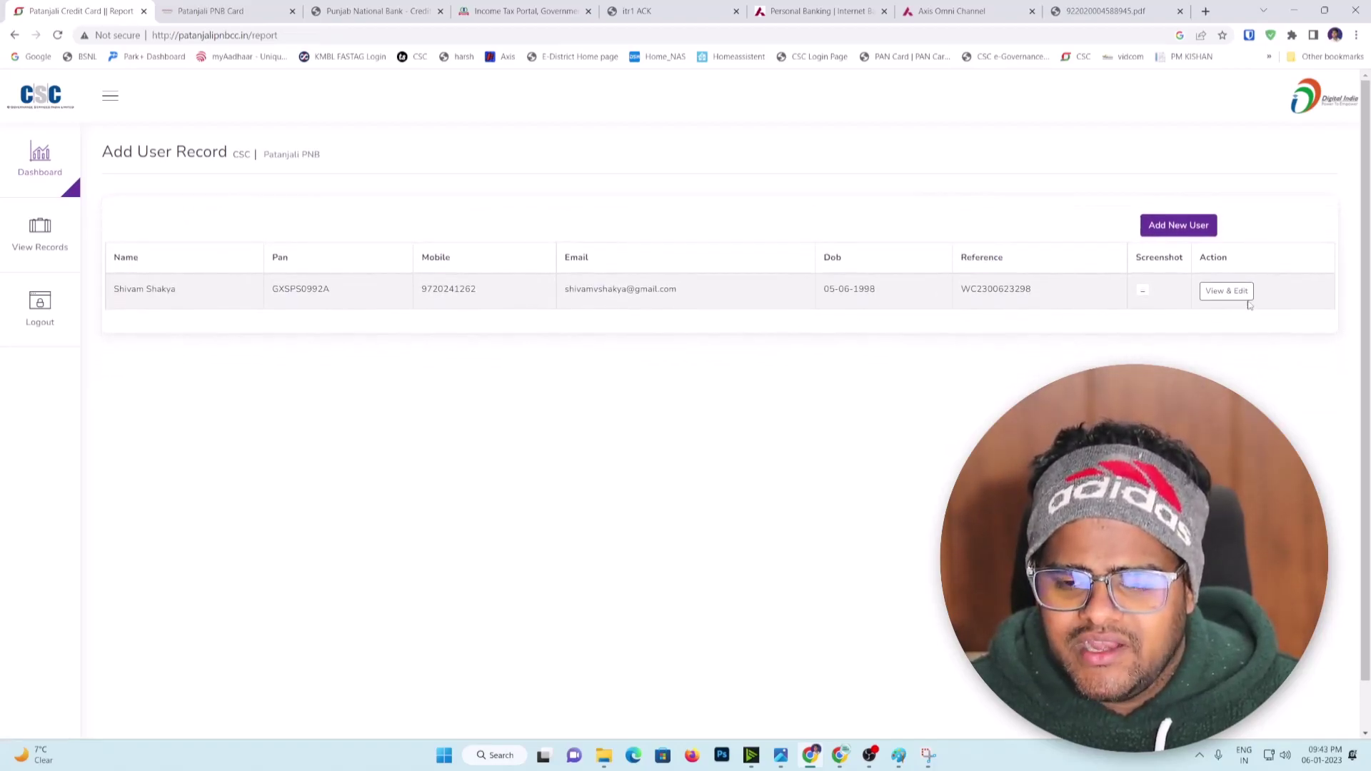
pyautogui.click(1232, 292)
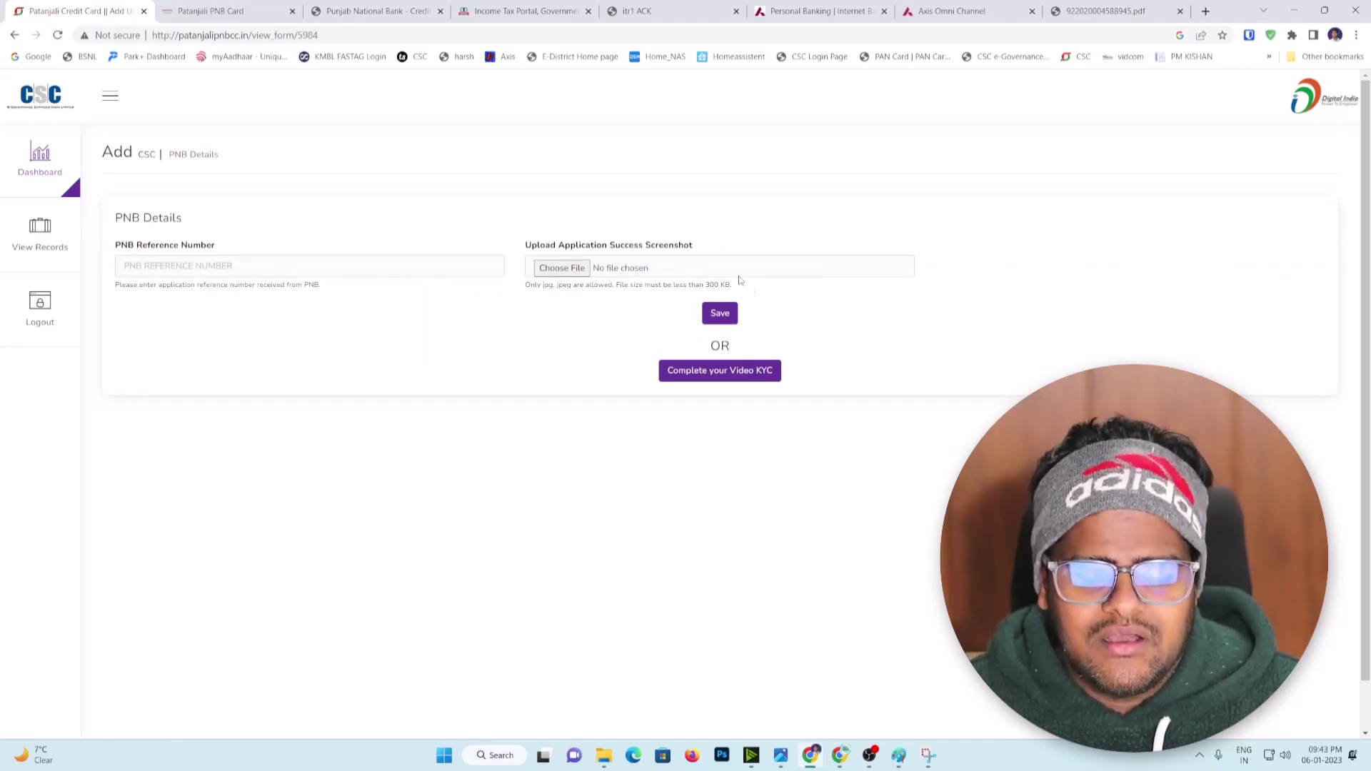
pyautogui.click(728, 375)
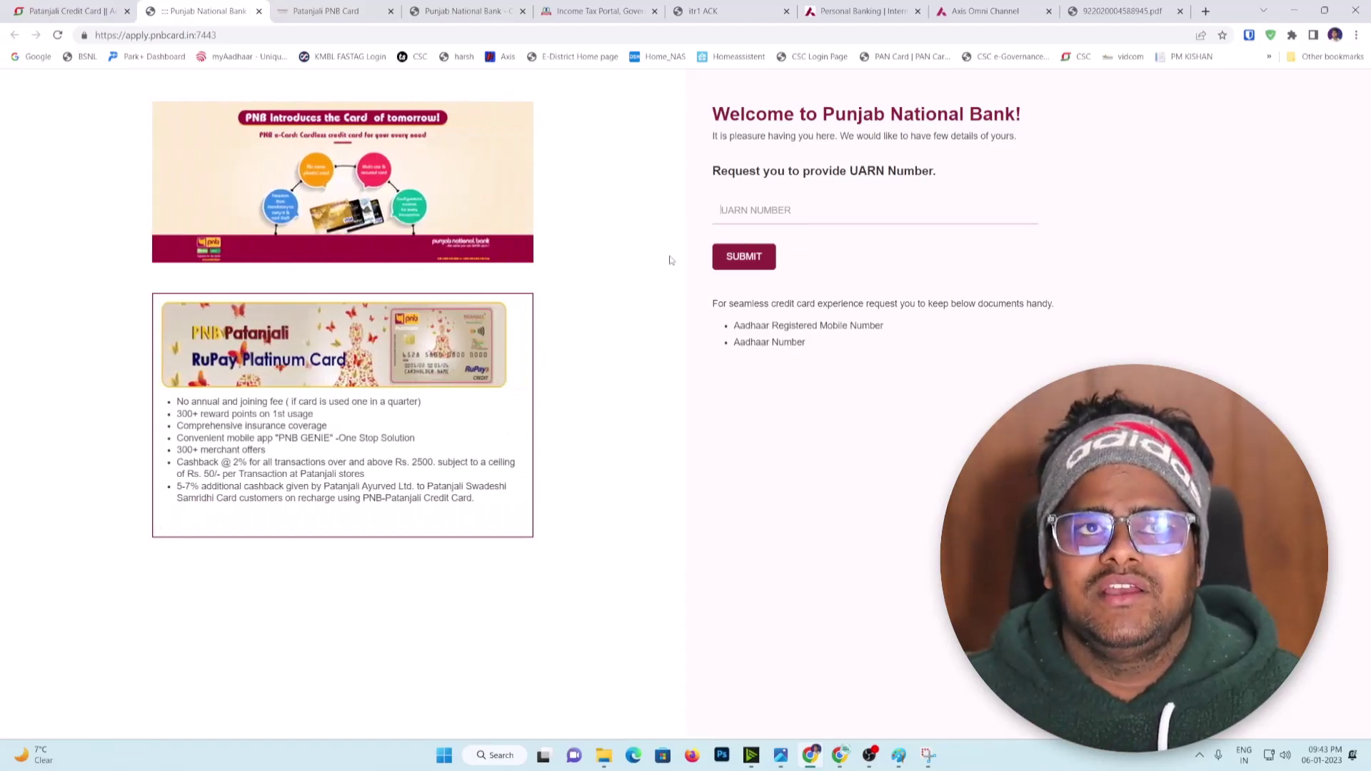
# Step: Submit the UARN, accept the redirect to Video KYC, and allow location access
pyautogui.hotkey('ctrl', 'v')
pyautogui.click(743, 257)
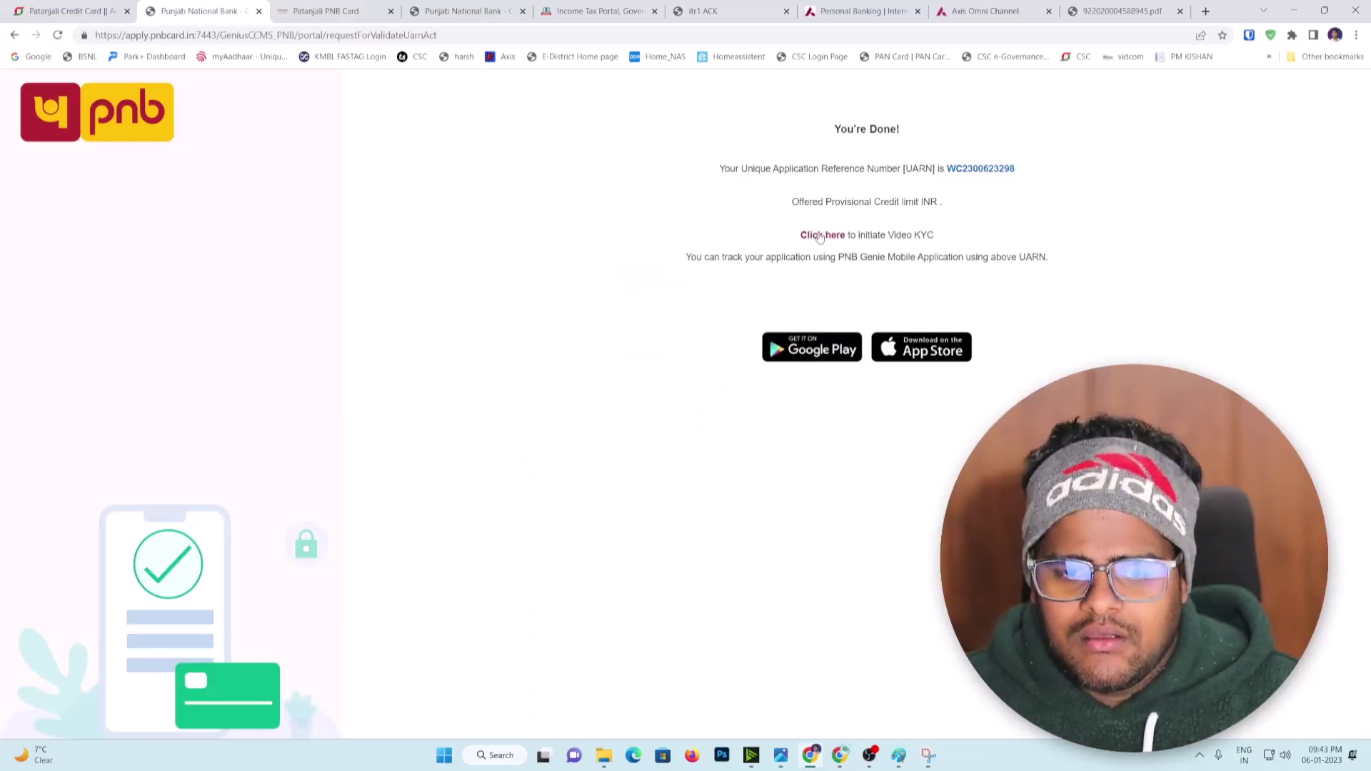
pyautogui.click(820, 235)
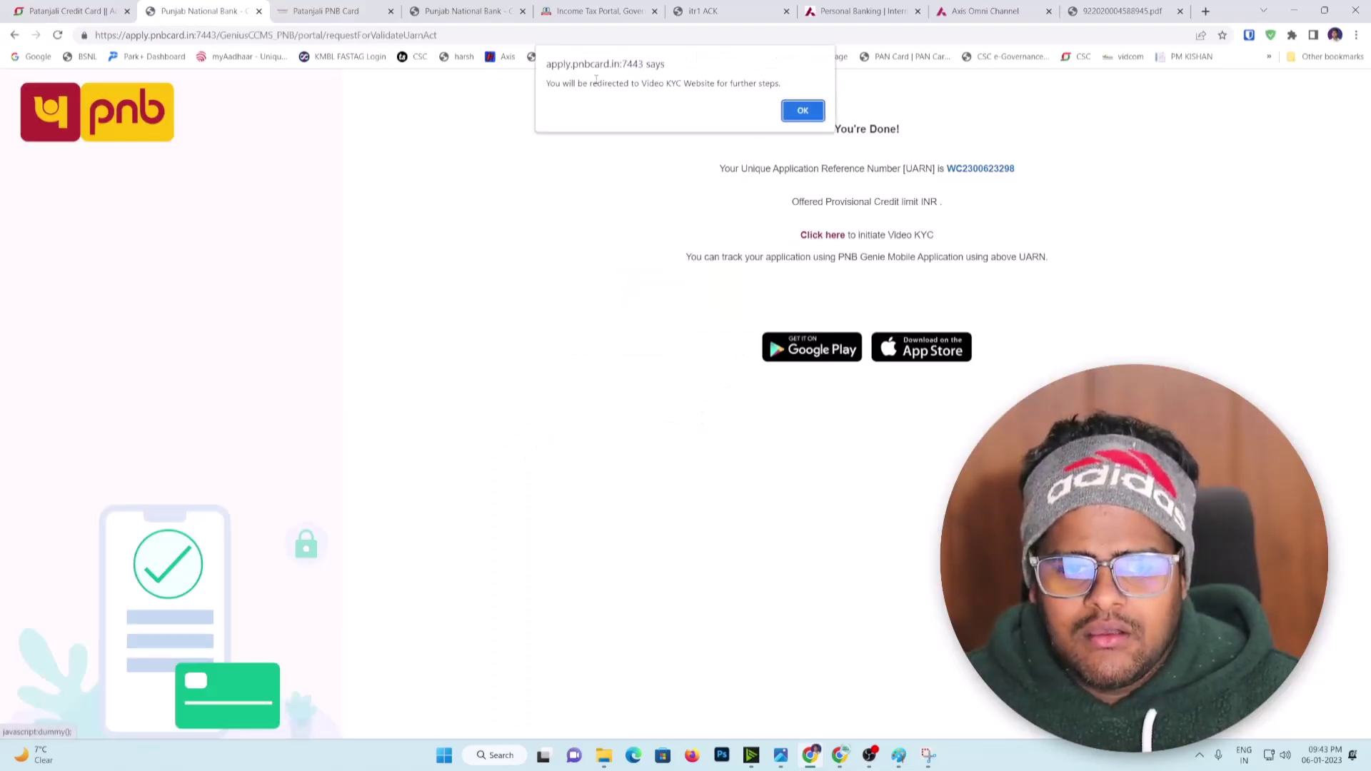
pyautogui.click(804, 109)
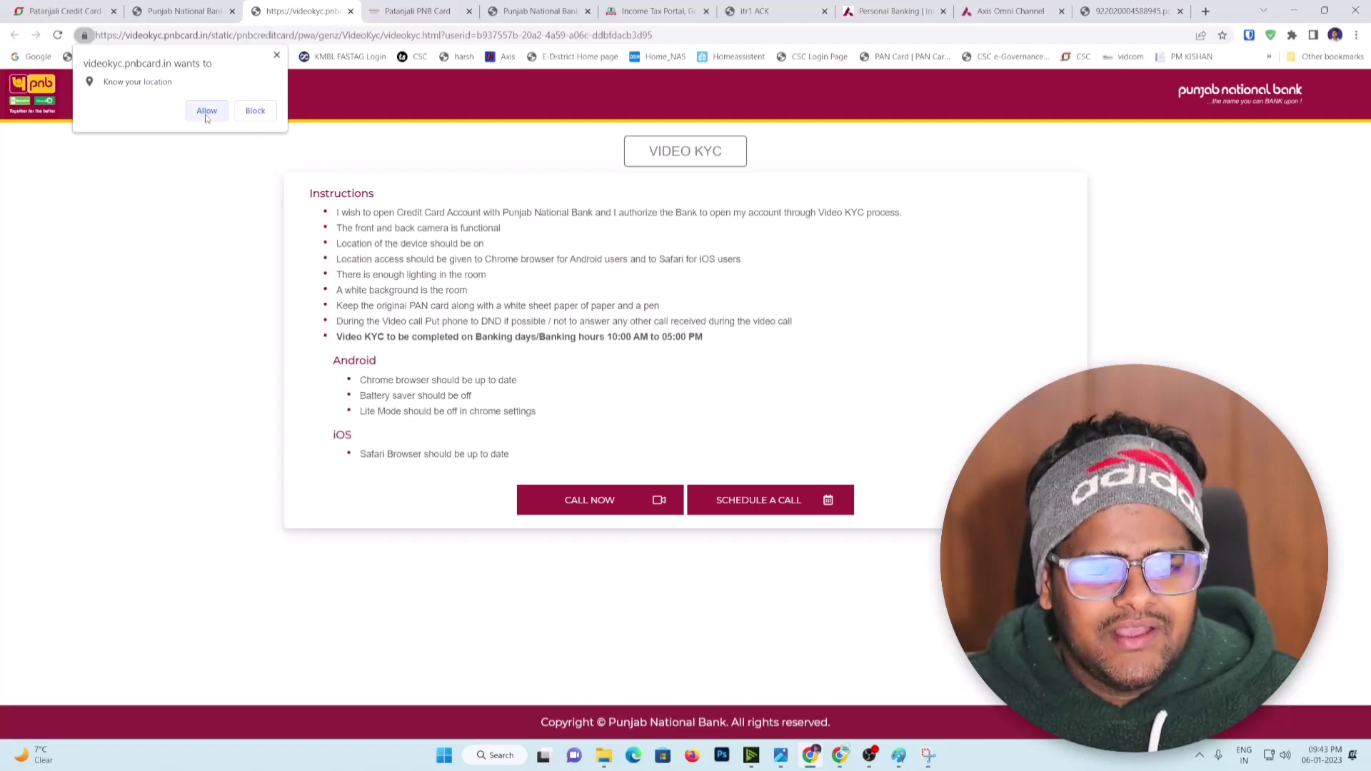
pyautogui.click(207, 111)
pyautogui.moveTo(468, 336); pyautogui.dragTo(727, 343)
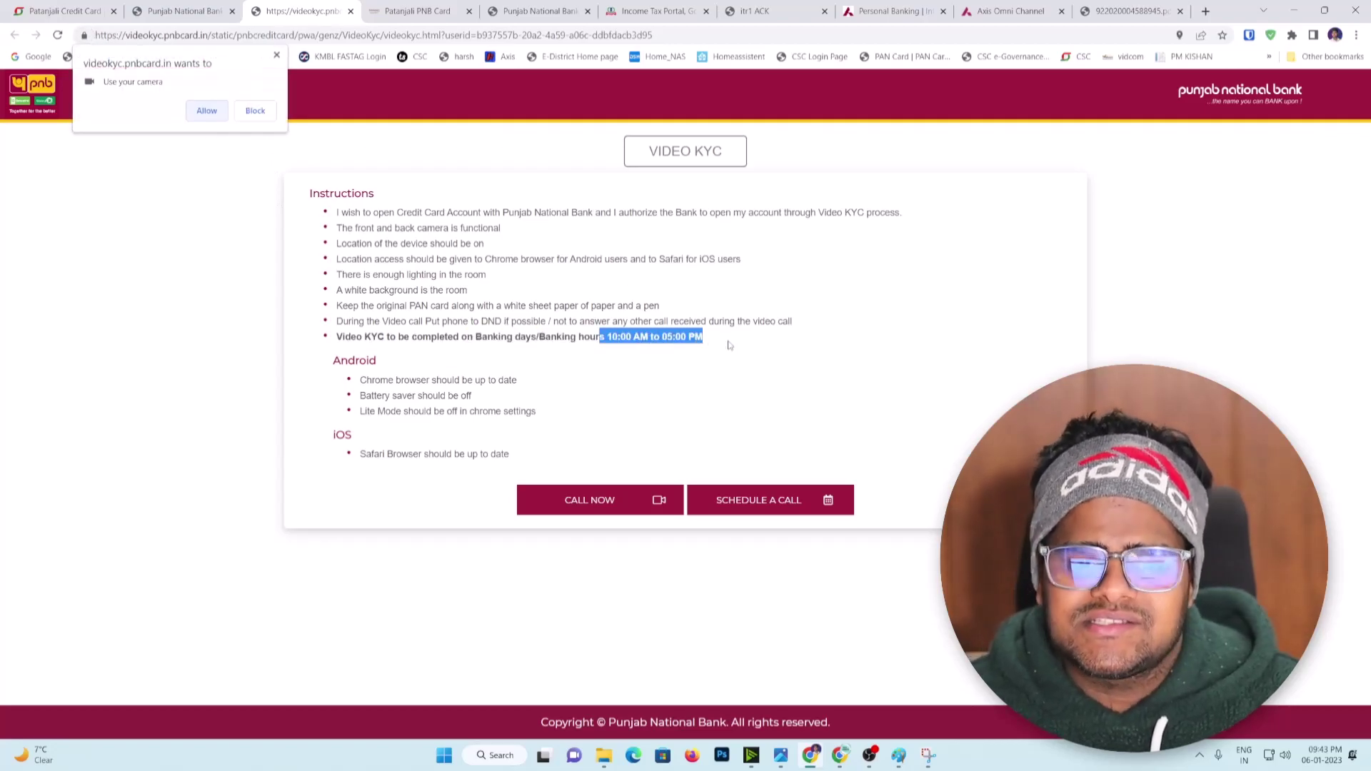
pyautogui.click(730, 344)
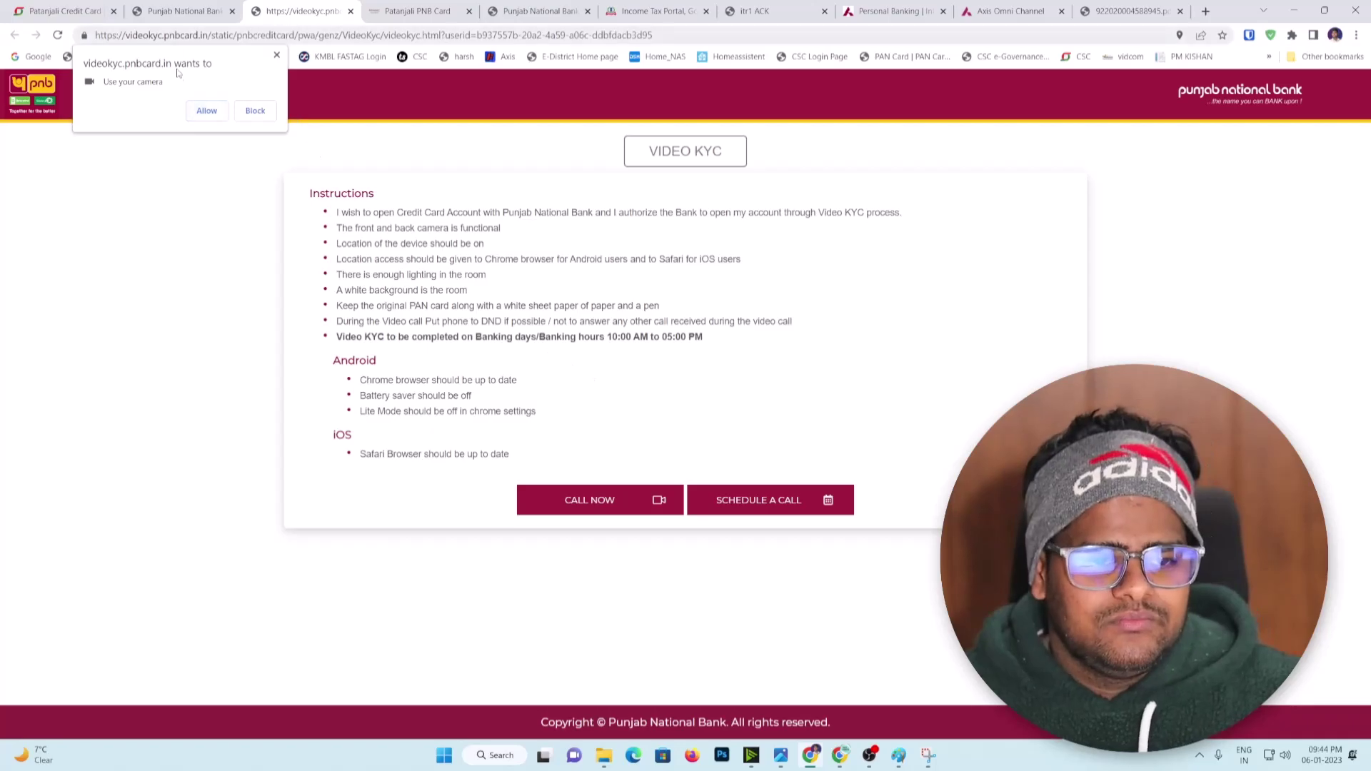
# Step: Grant the Video KYC site camera access
pyautogui.click(200, 110)
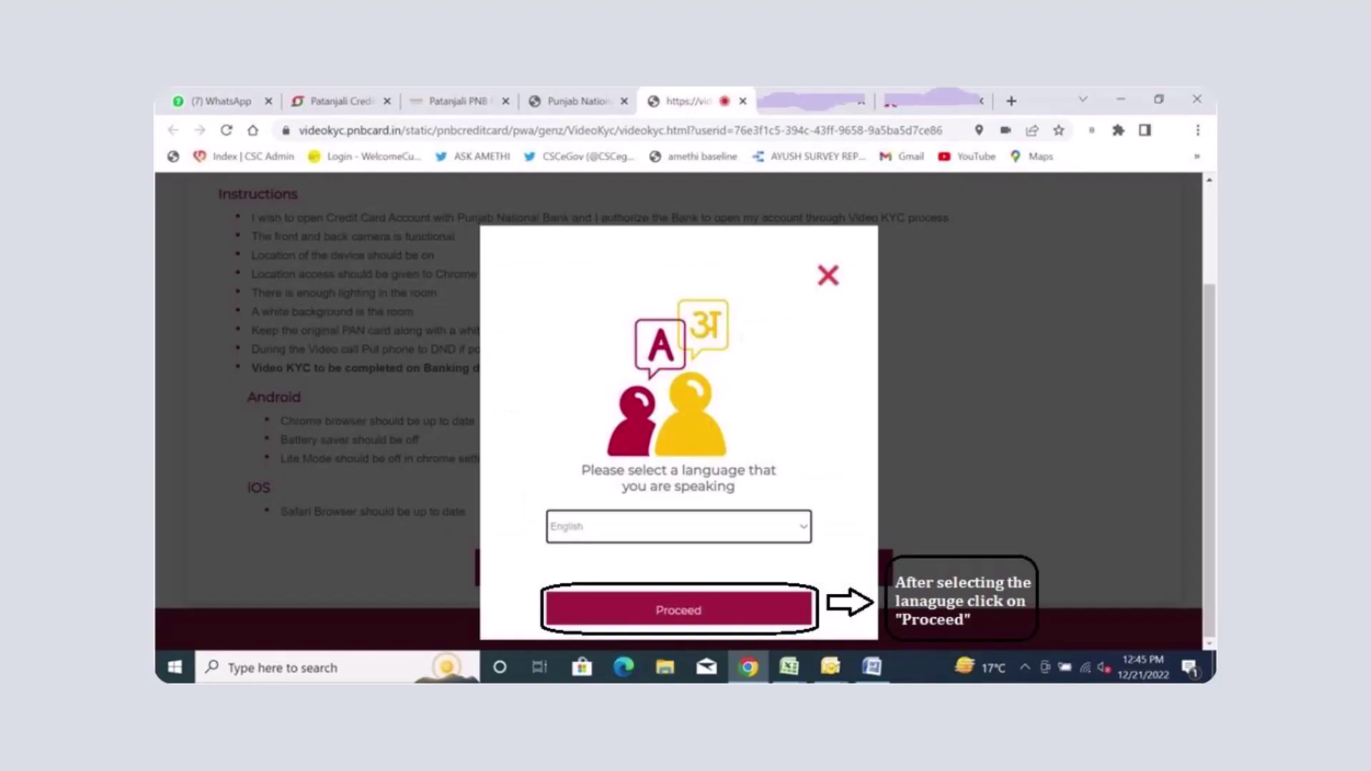